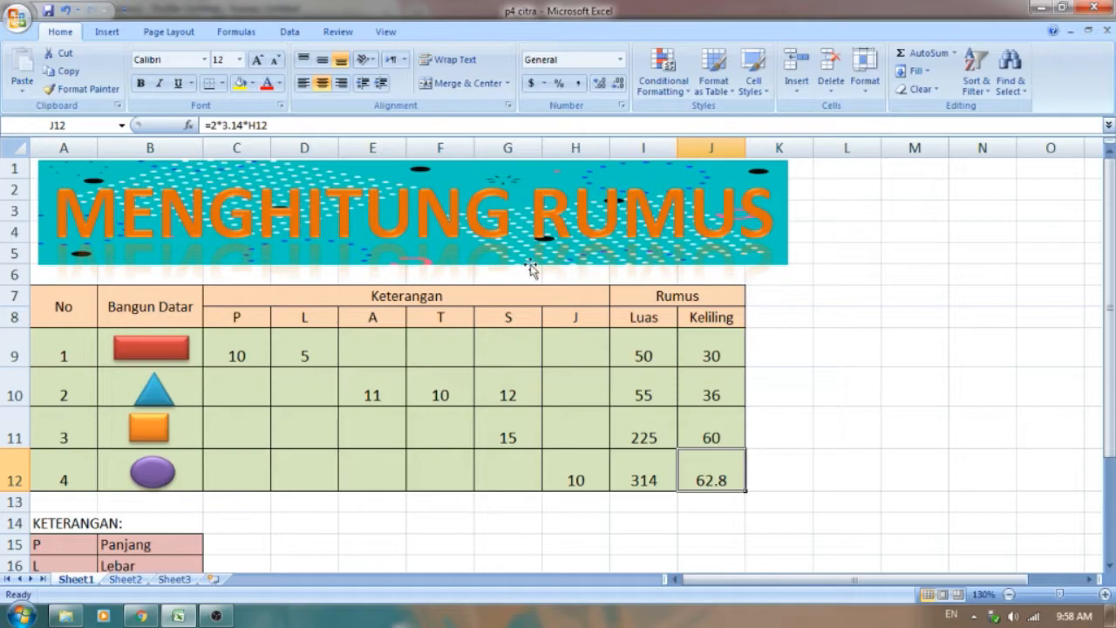
Step: Select the shapes table A7:J12 and look over the available border options
drag(58, 301, 701, 480)
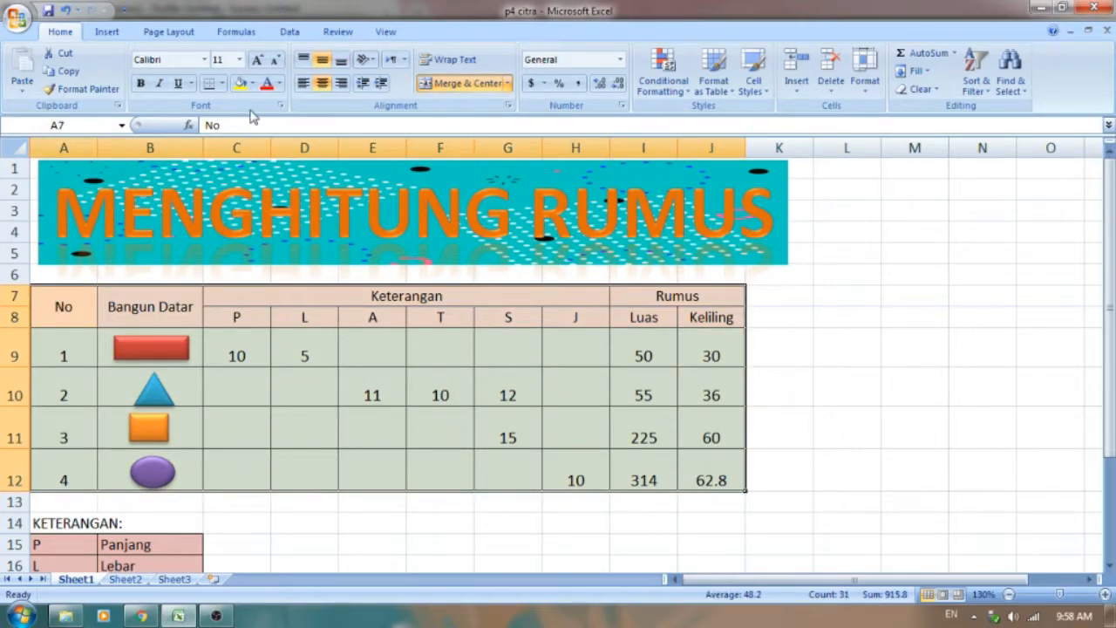
click(222, 83)
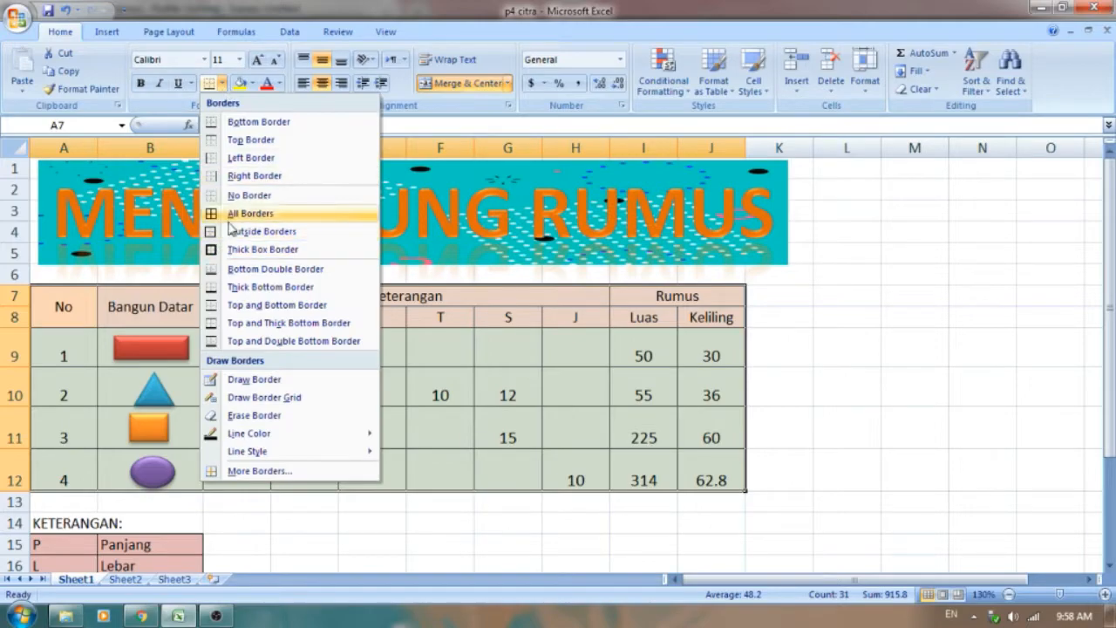
click(852, 423)
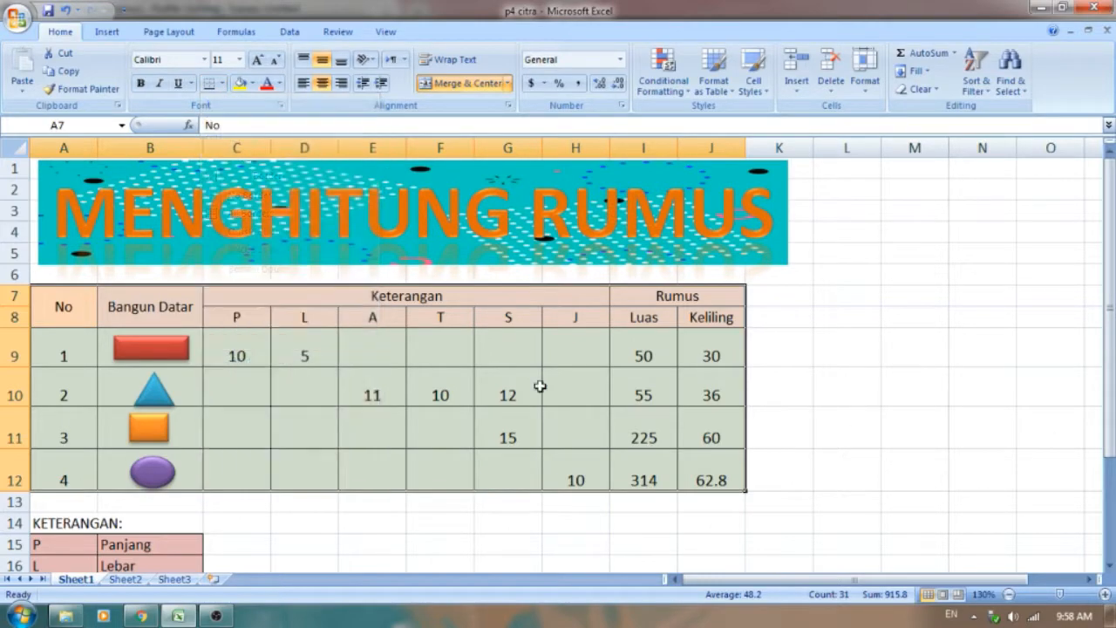
Step: Match the column headings P, L, A, T, S and J in row 8 with their meanings in the KETERANGAN legend
scroll(538, 386, down, 4)
scroll(467, 383, up, 3)
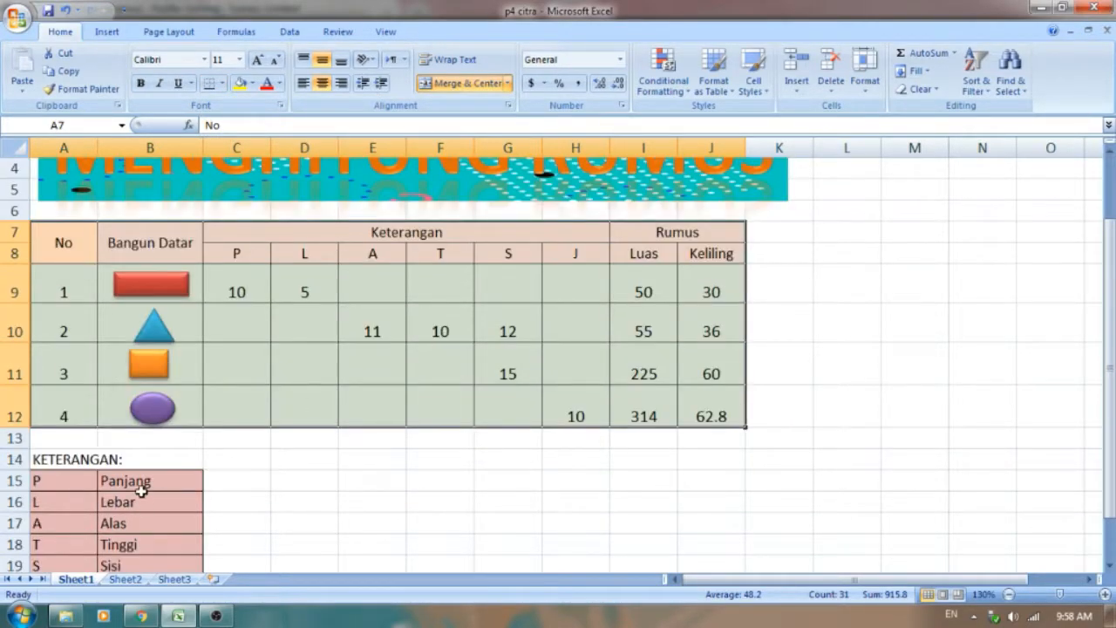
scroll(140, 489, down, 1)
click(59, 419)
click(247, 188)
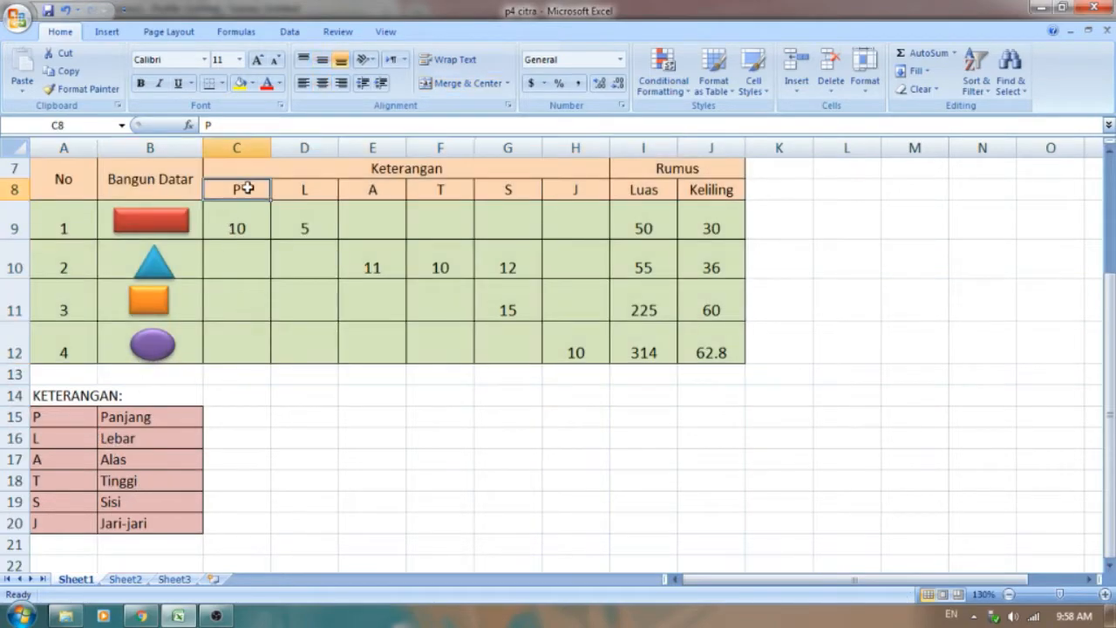
click(66, 420)
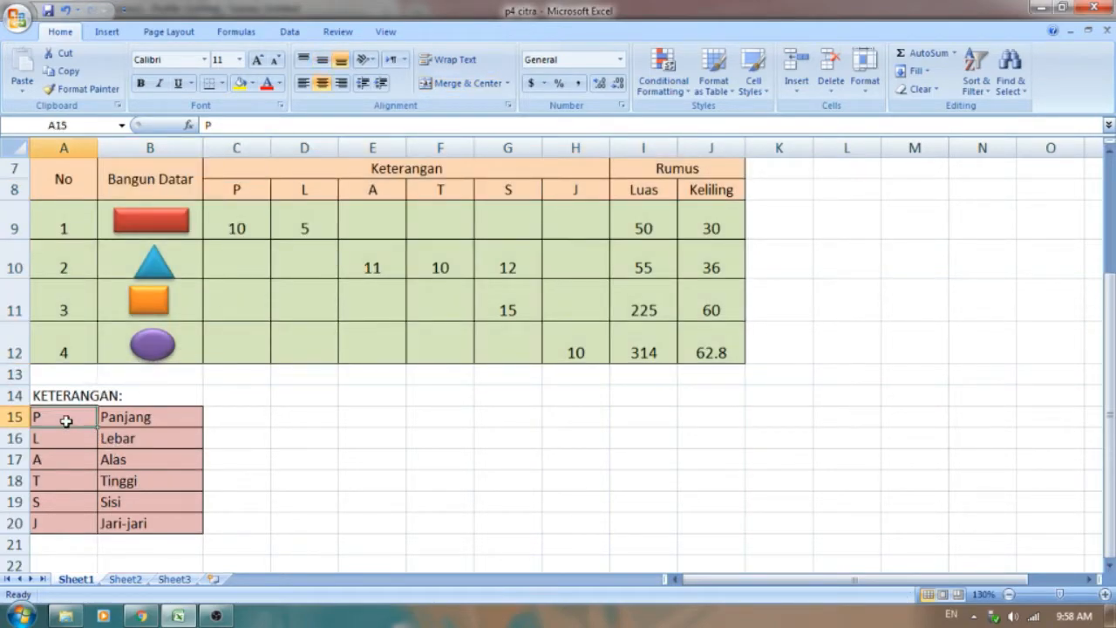
click(308, 188)
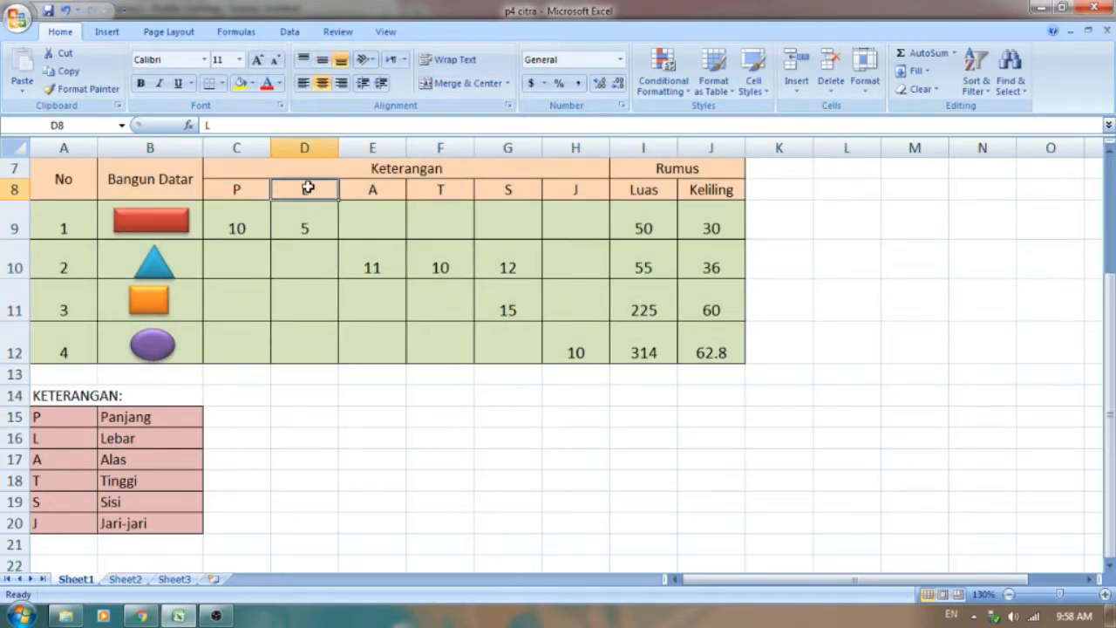
click(65, 445)
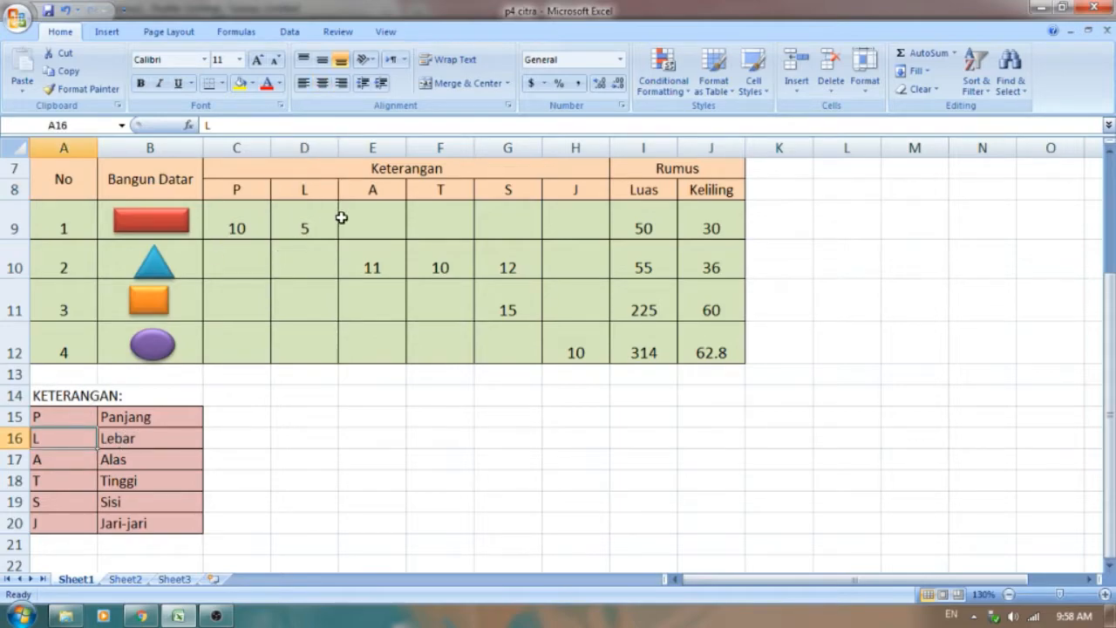
click(383, 194)
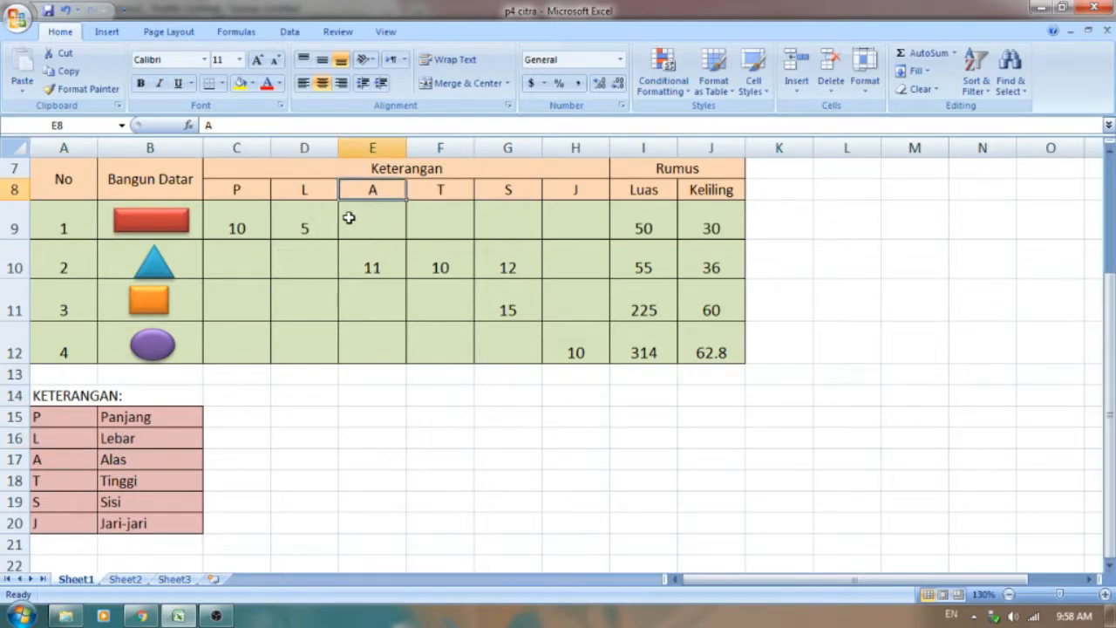
click(59, 468)
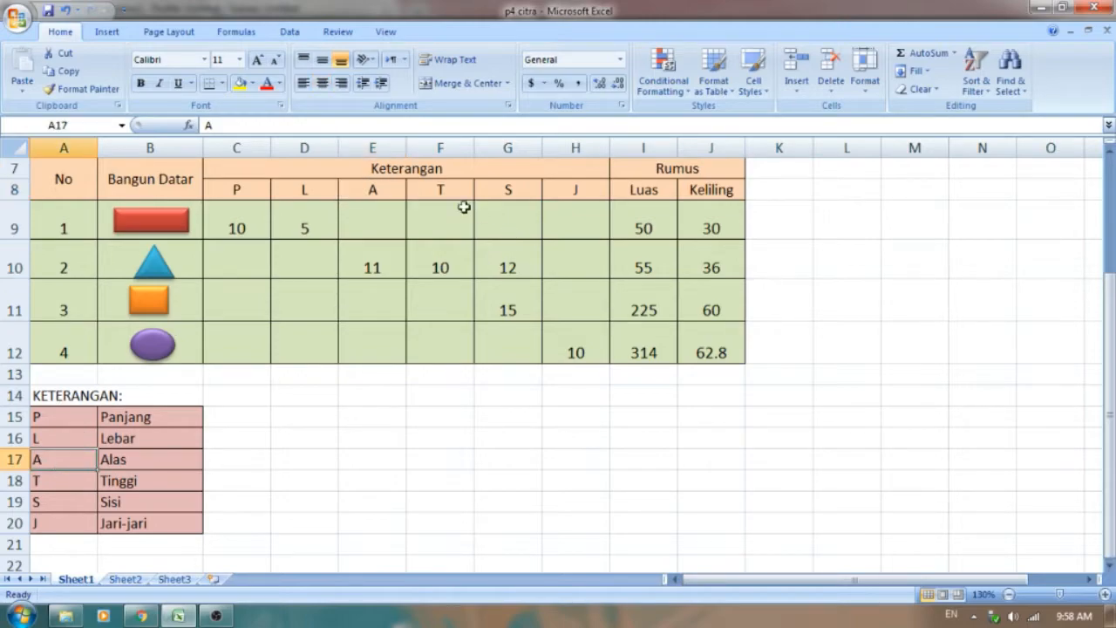
click(458, 185)
click(67, 482)
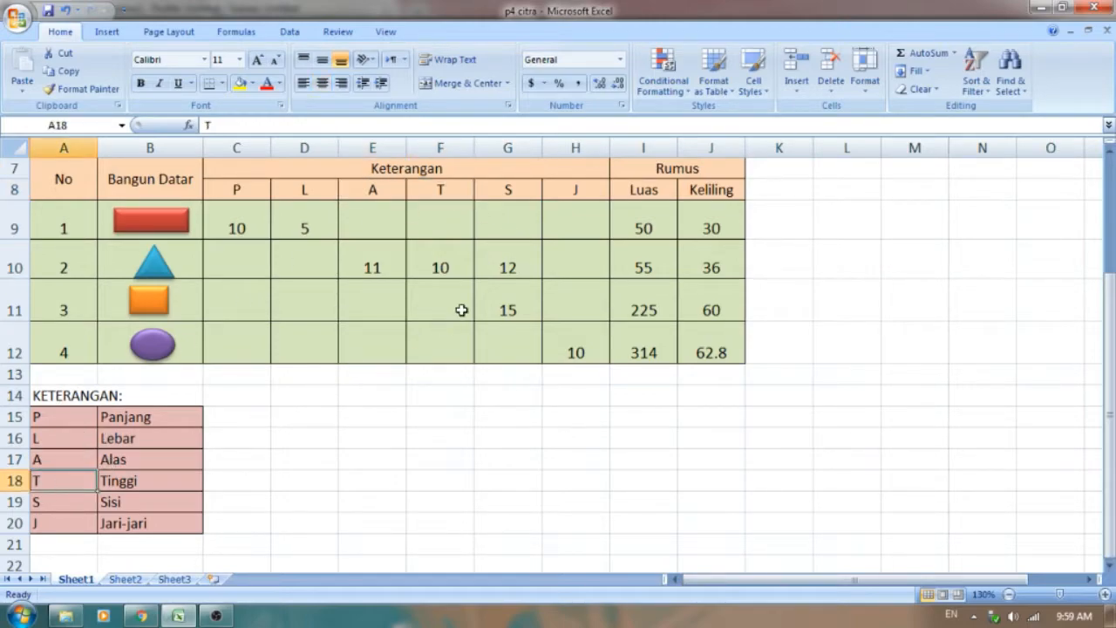
click(510, 195)
click(52, 501)
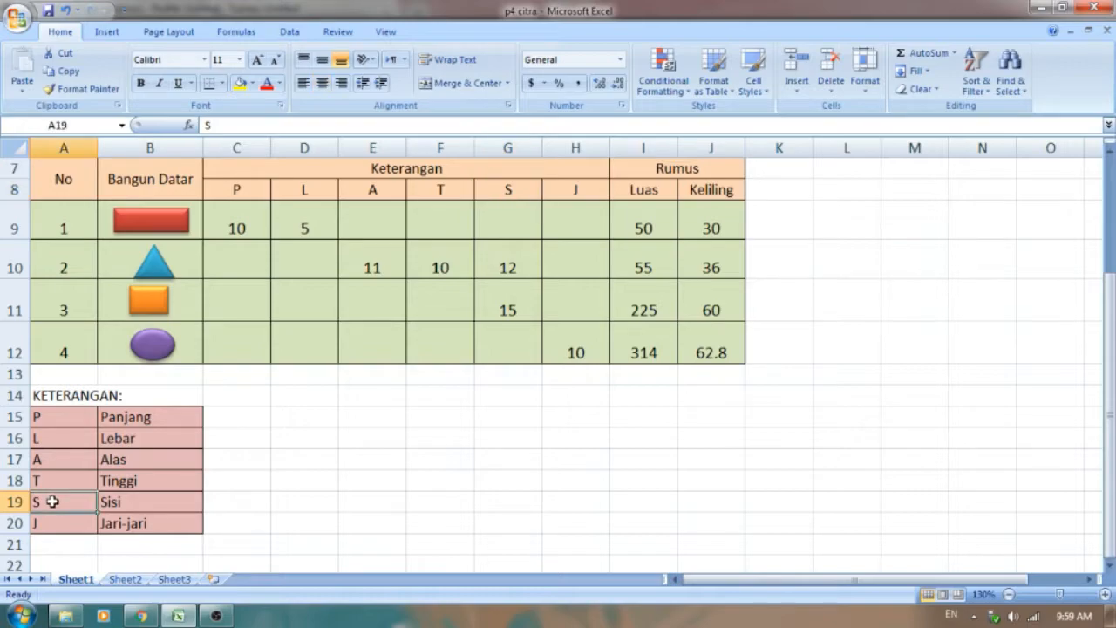
click(582, 180)
click(54, 523)
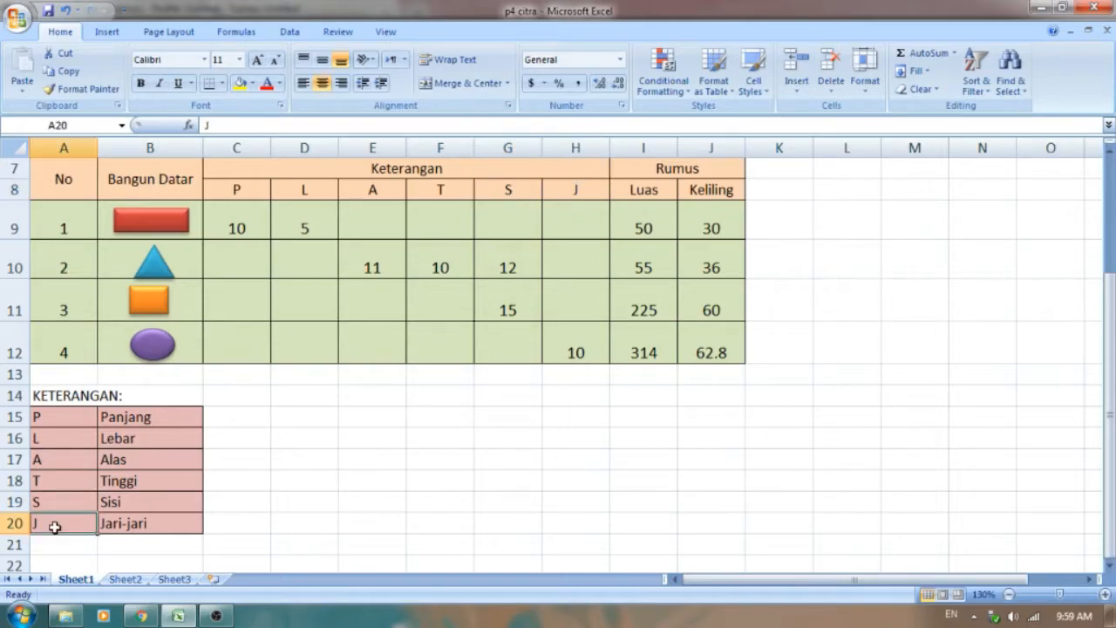
Step: Check the empty dimension cells in rows 9 to 12 of the Keterangan columns
click(347, 238)
click(450, 222)
click(521, 226)
click(586, 225)
click(398, 260)
click(295, 274)
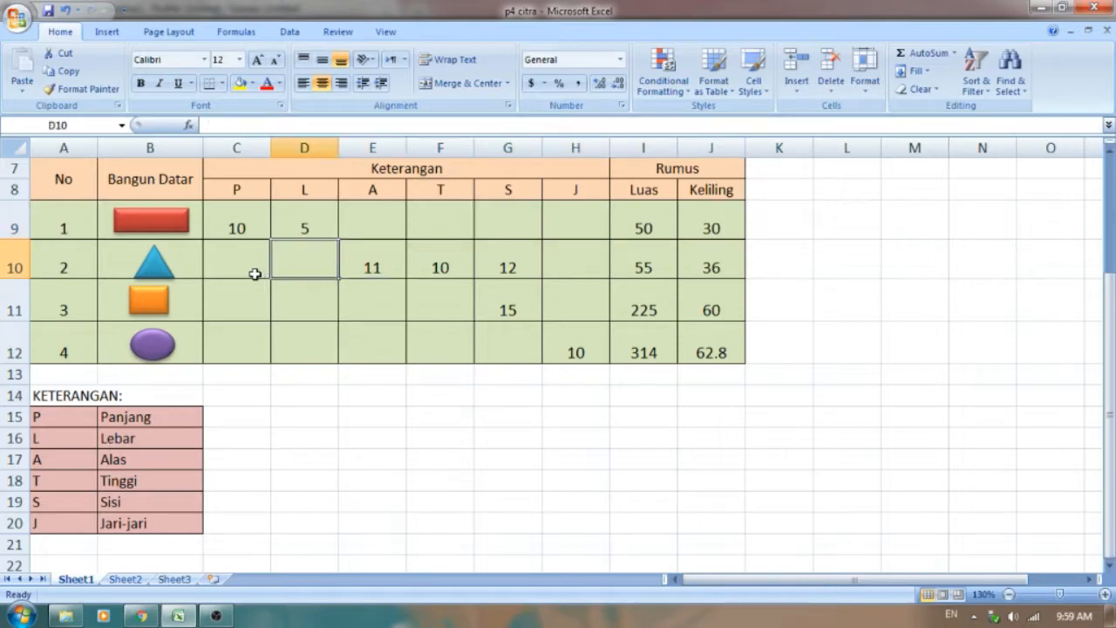
click(236, 272)
click(238, 303)
click(324, 320)
click(366, 307)
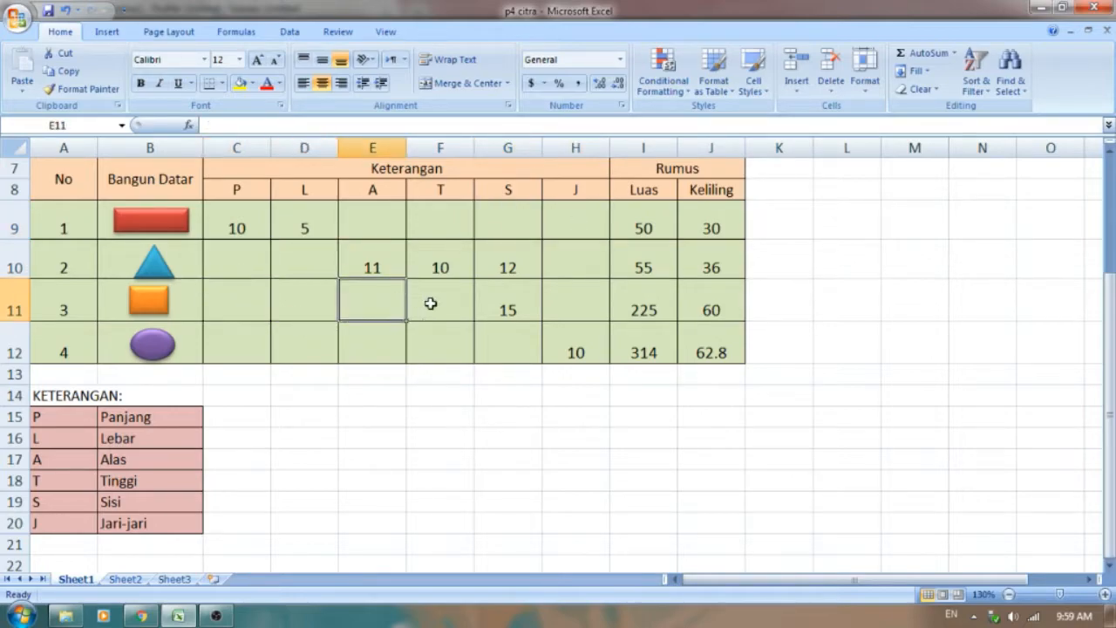
click(429, 302)
click(436, 333)
click(515, 353)
click(242, 344)
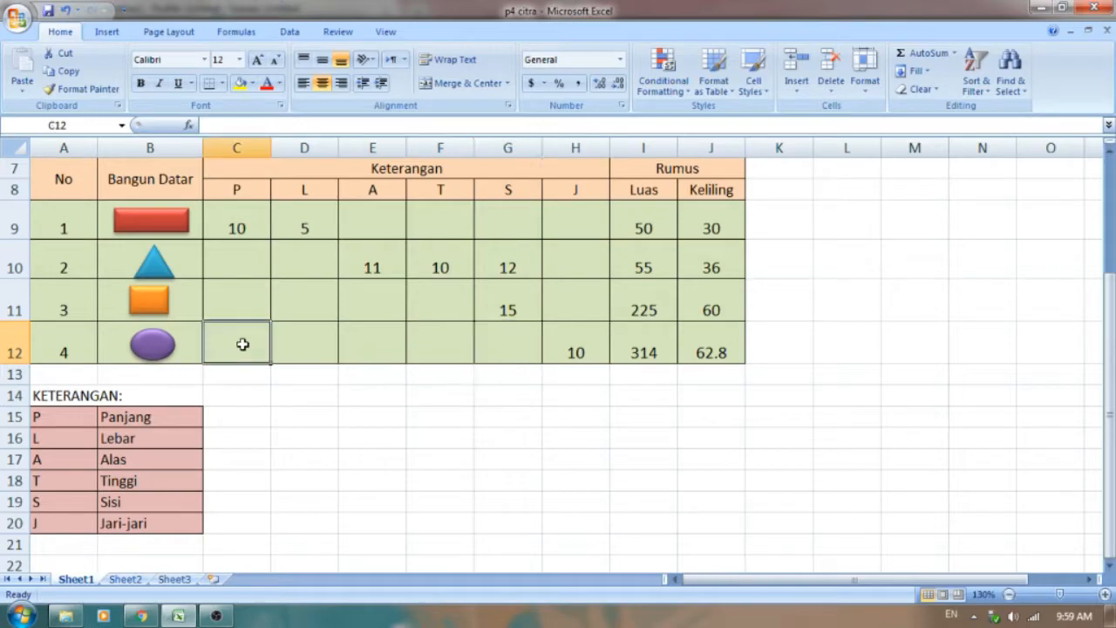
Step: Review which dimensions are given for each of the four shapes, and the Luas and Keliling headings under Rumus
click(46, 226)
click(201, 219)
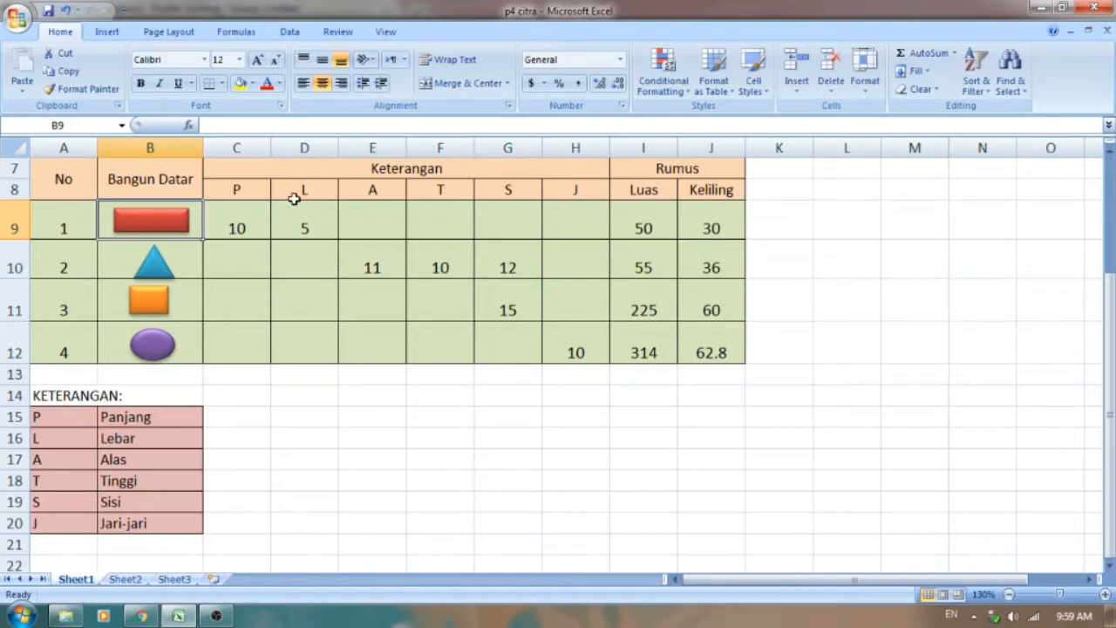
click(241, 223)
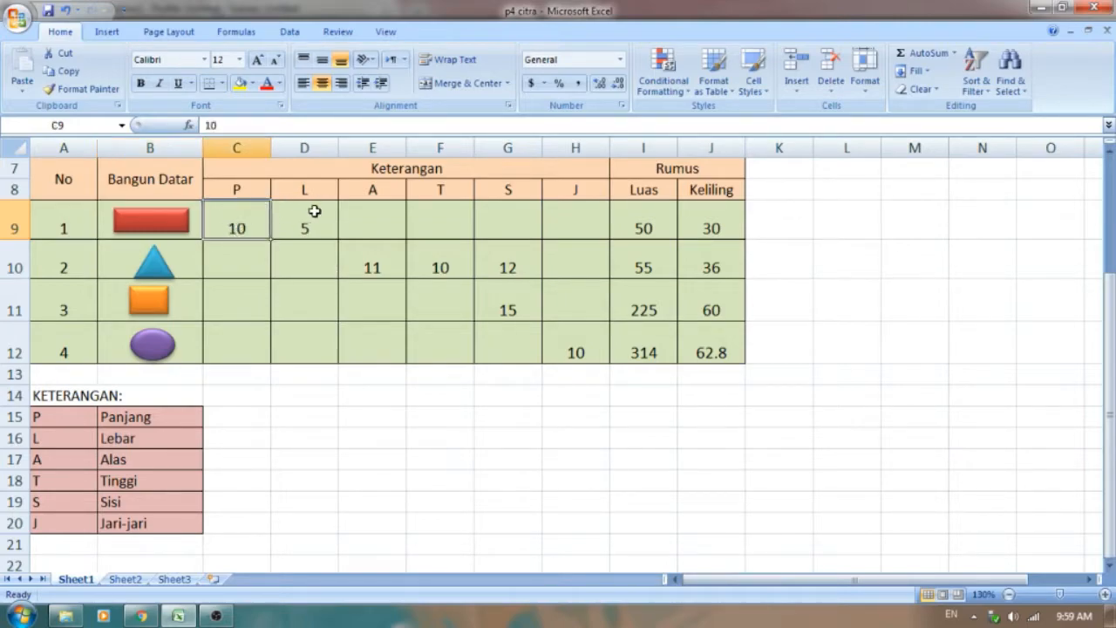
click(314, 211)
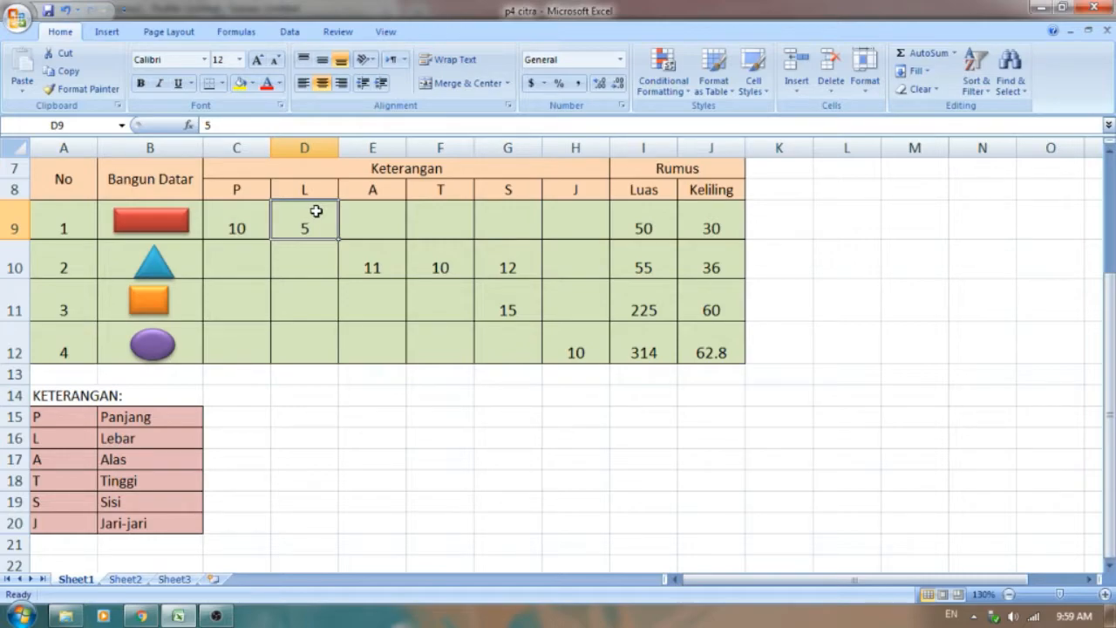
click(178, 269)
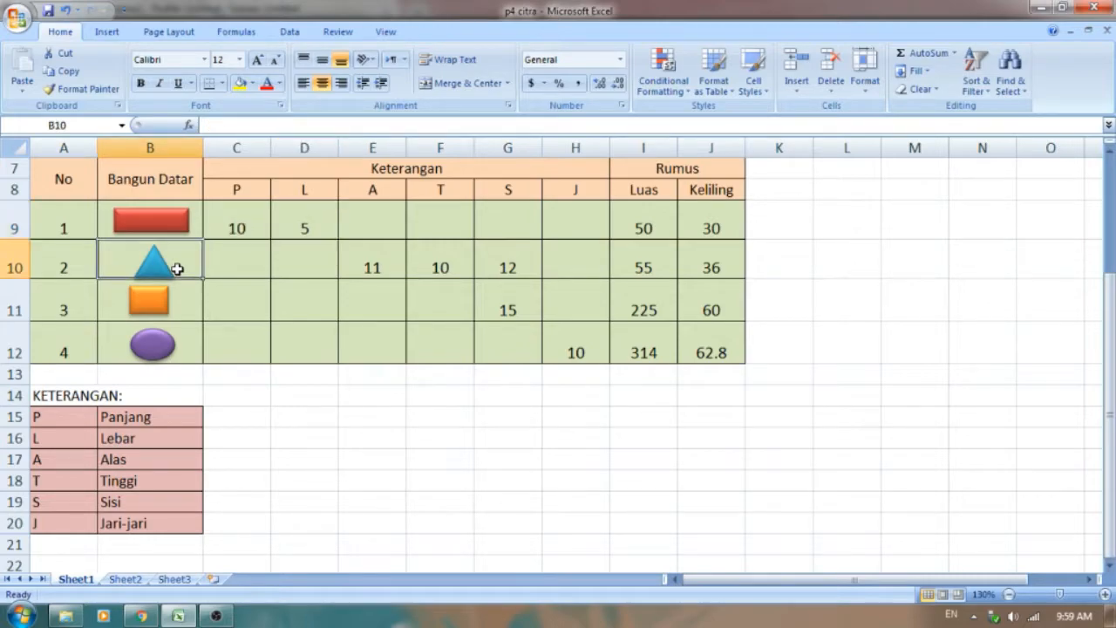
click(397, 258)
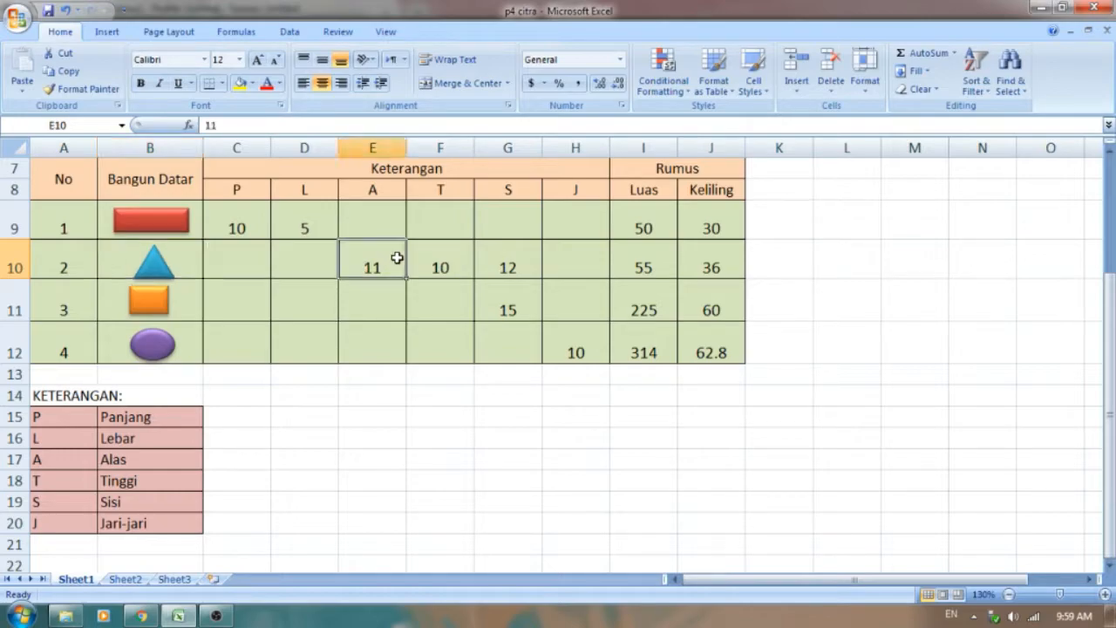
click(423, 257)
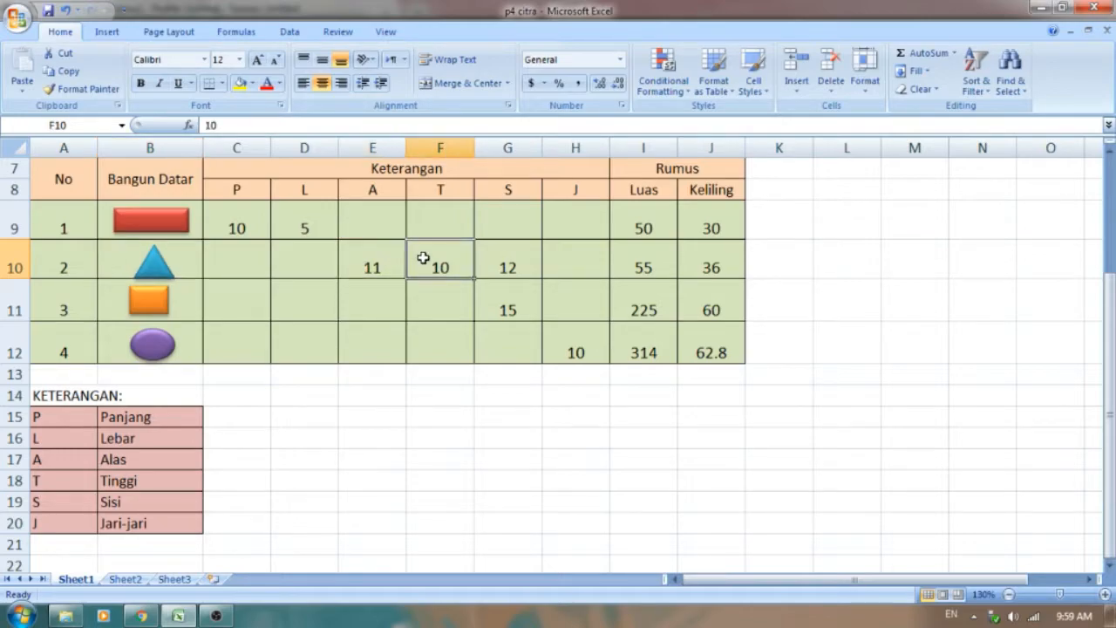
click(540, 258)
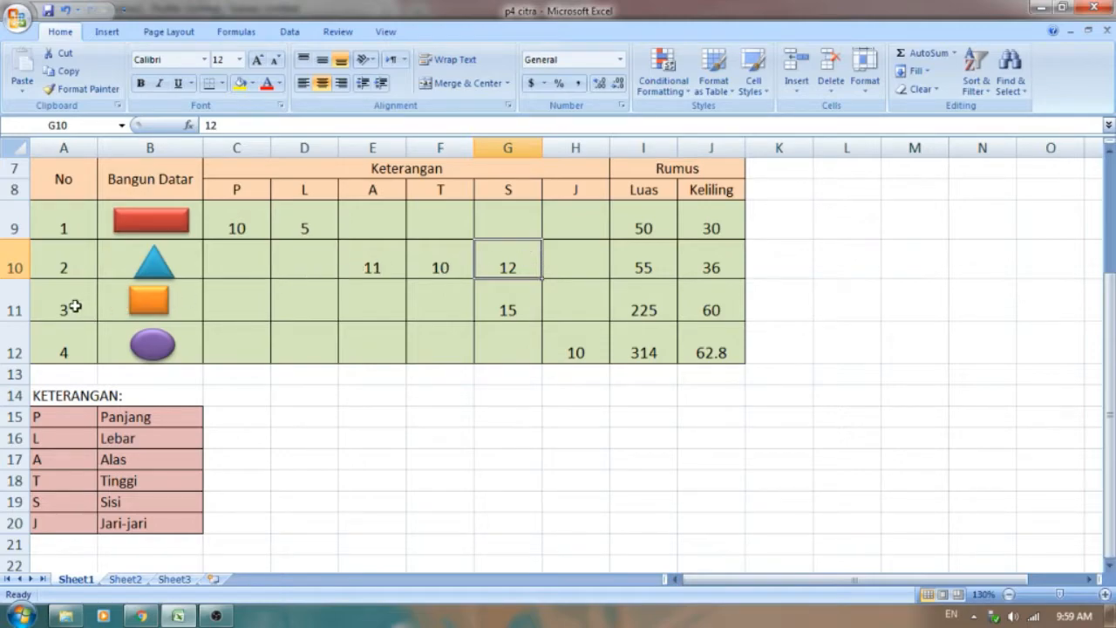
click(186, 301)
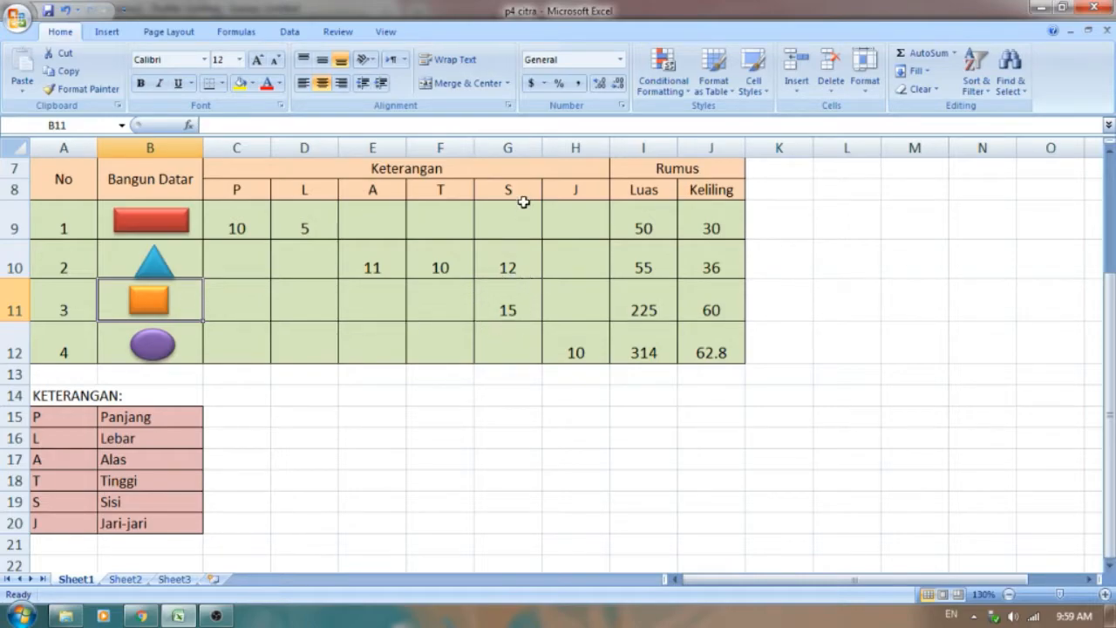
click(508, 307)
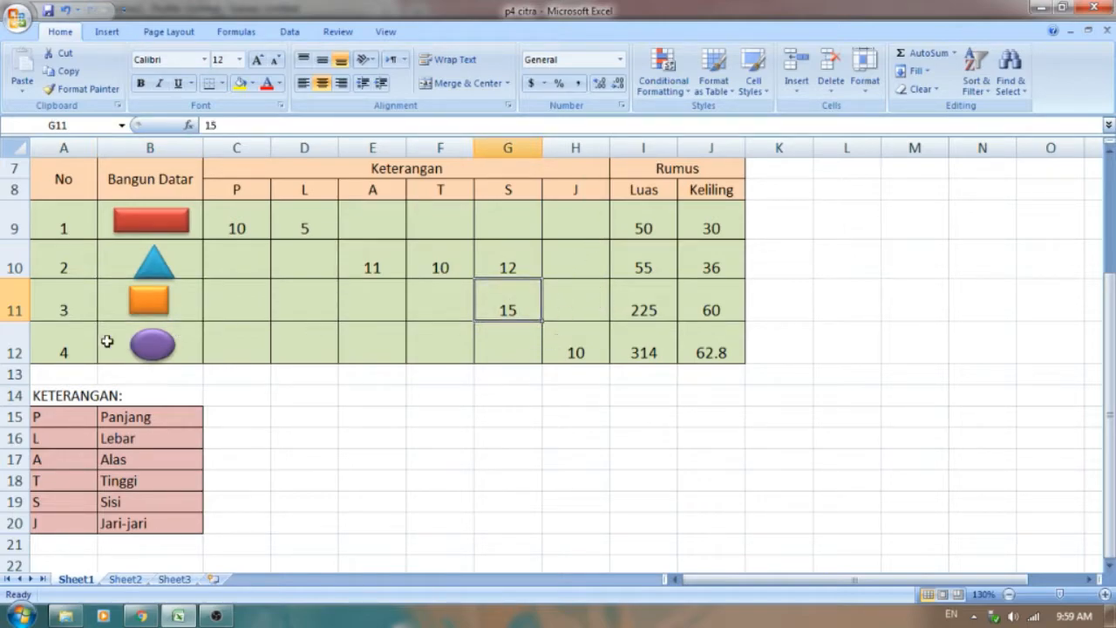
click(63, 342)
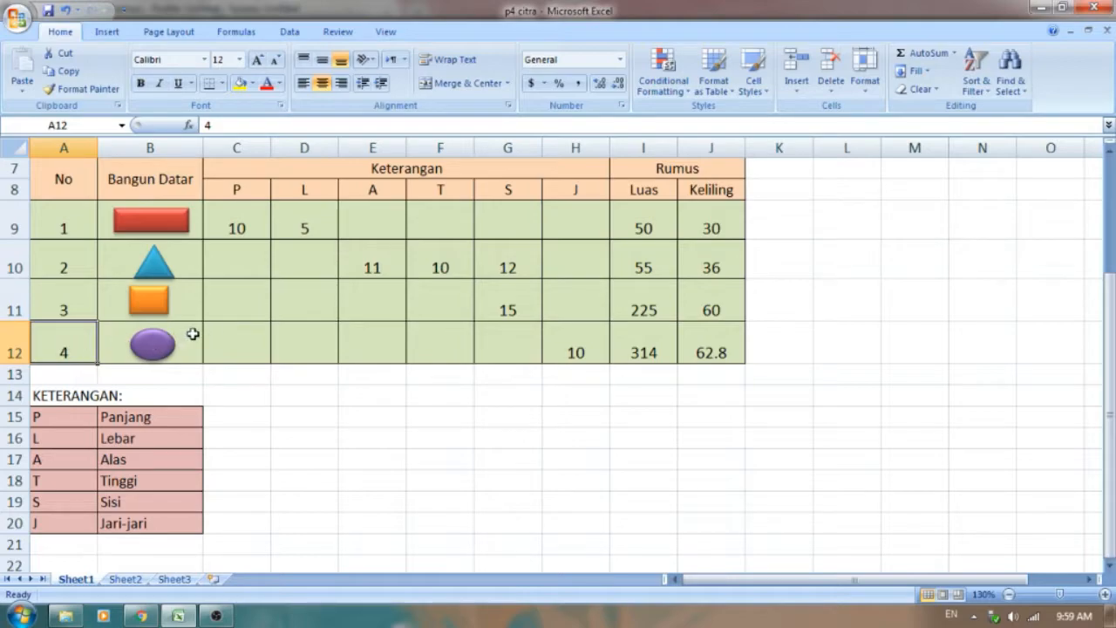
click(188, 336)
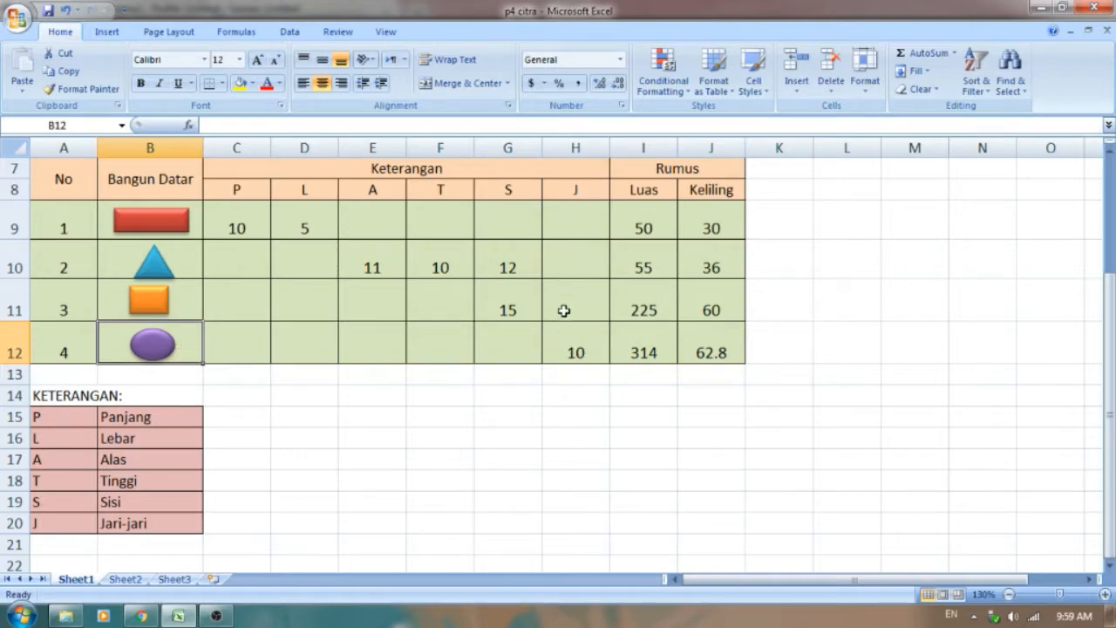
click(578, 339)
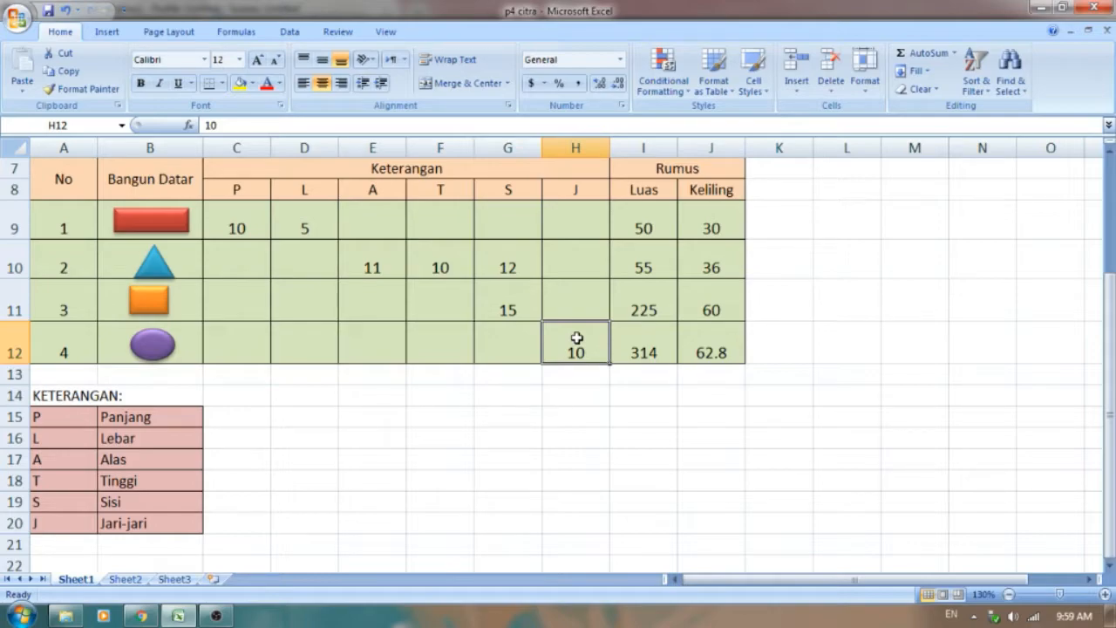
click(712, 171)
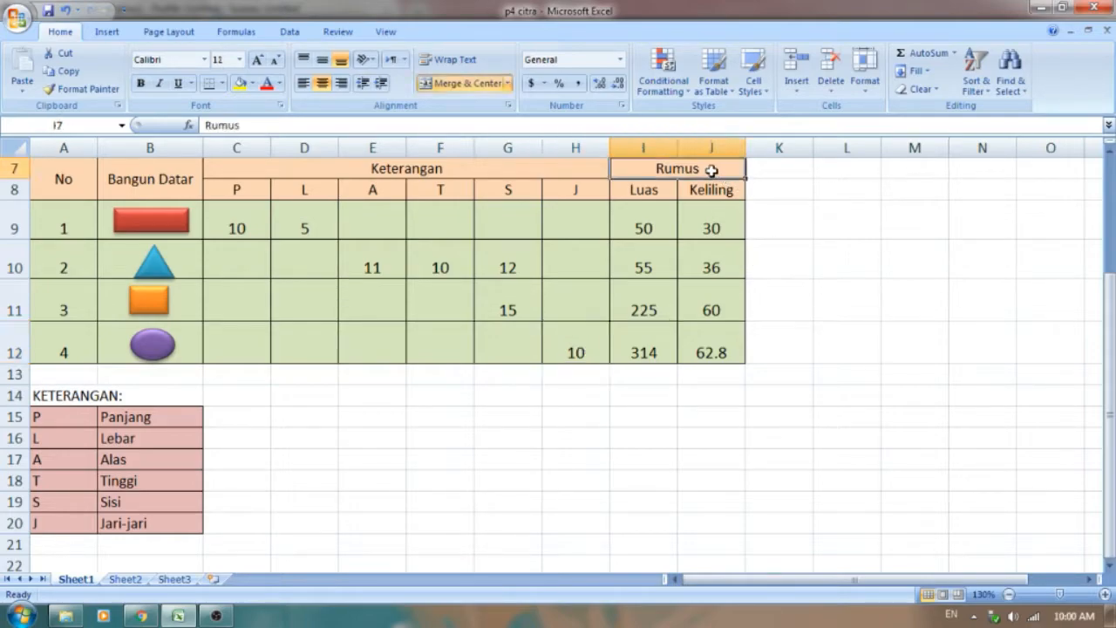
click(664, 190)
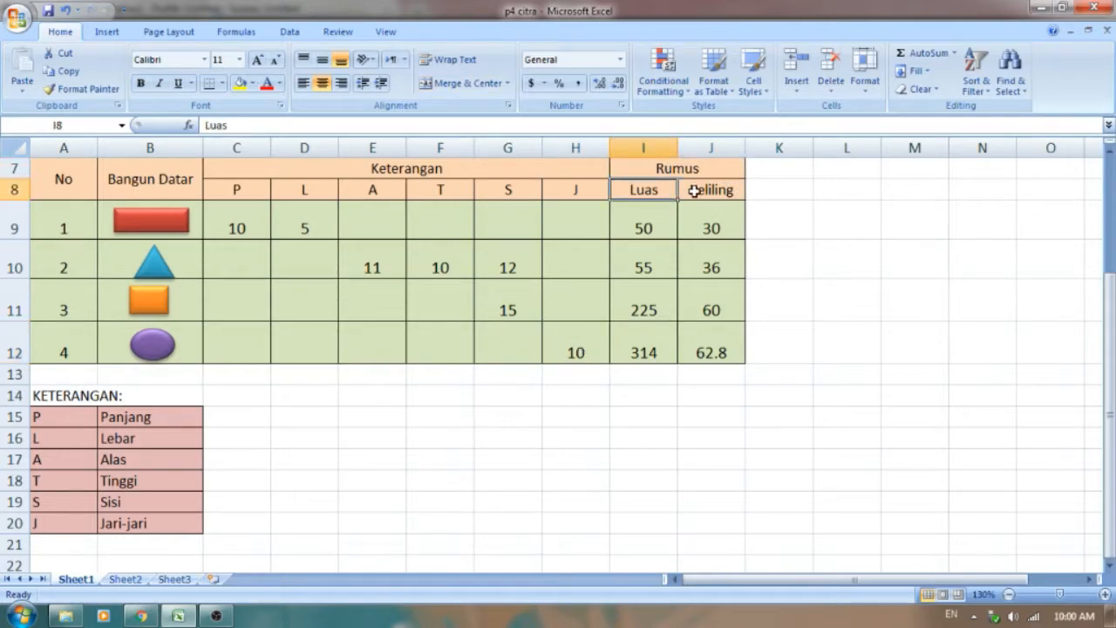
click(694, 191)
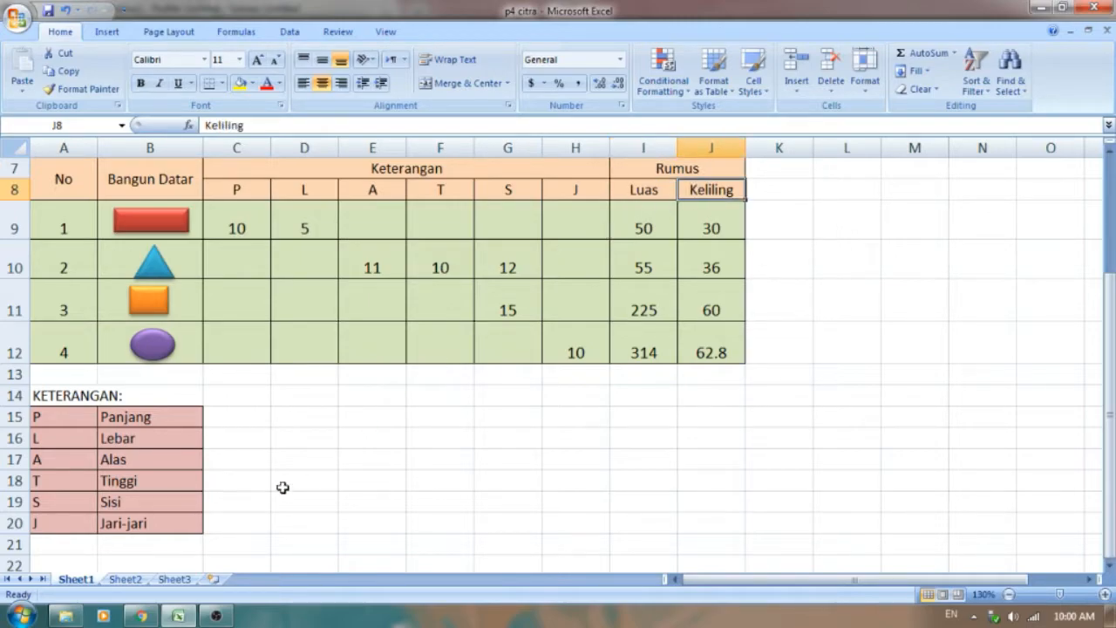
Step: Switch to Chrome and examine the flat-shape area and perimeter formulas on the Primaindisoft page and in the "rumus bangun datar" image results
mouse_move(141, 617)
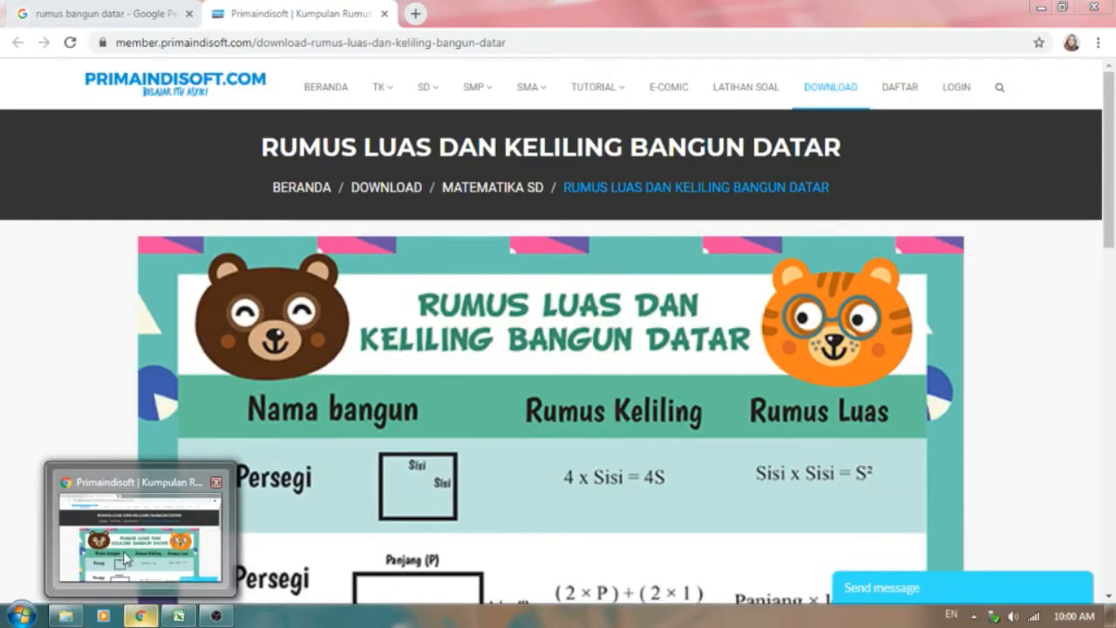
click(126, 559)
scroll(661, 318, down, 1)
scroll(588, 349, up, 1)
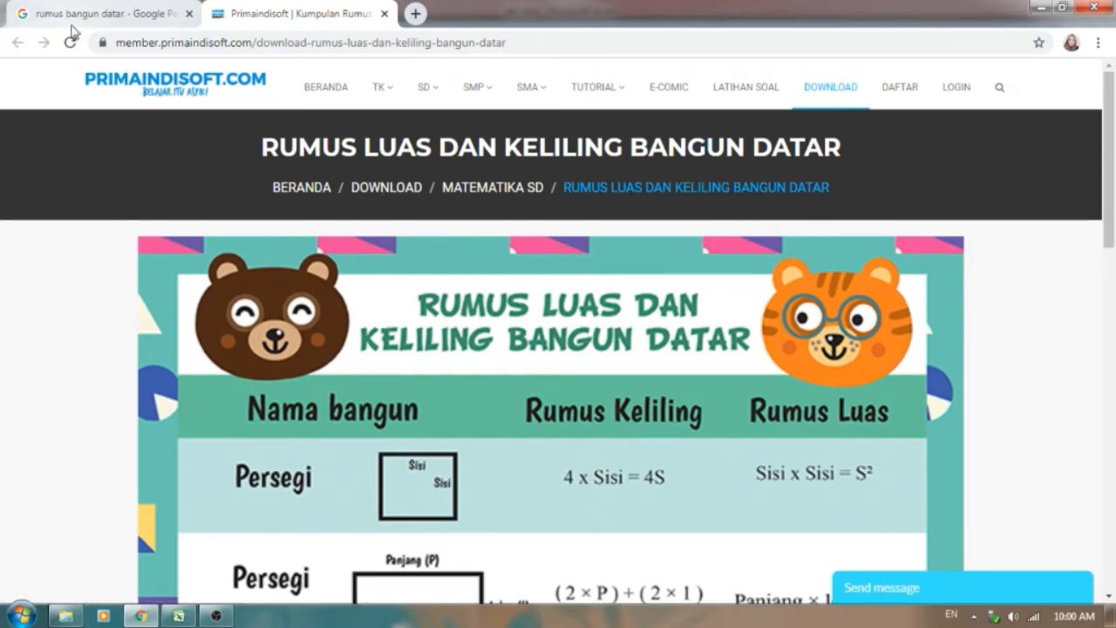
click(126, 18)
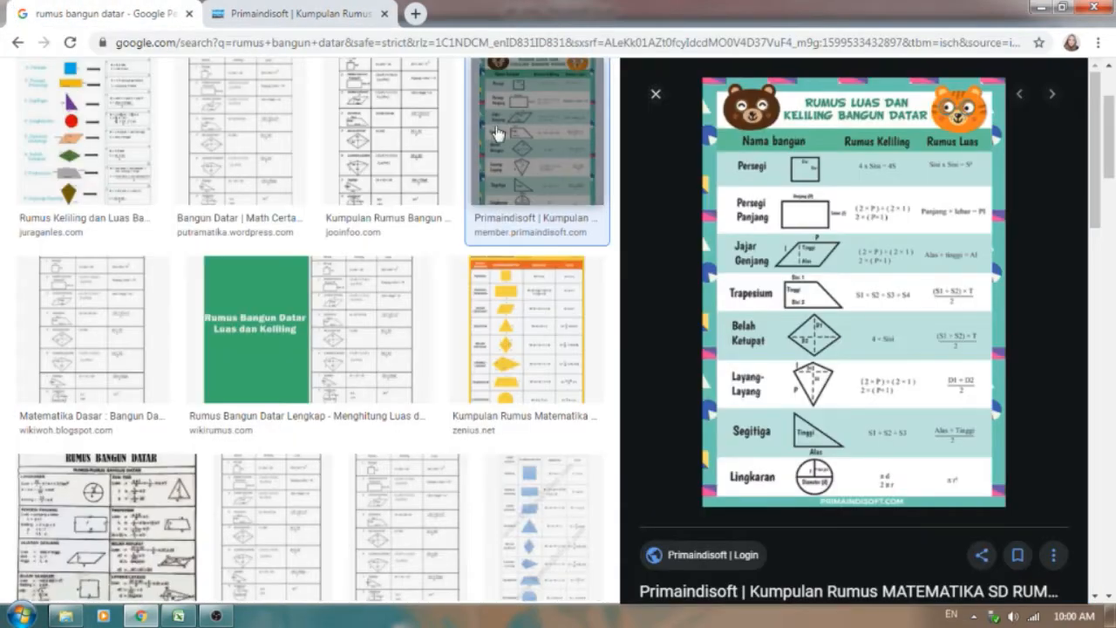
click(270, 14)
scroll(303, 334, down, 2)
scroll(304, 333, down, 1)
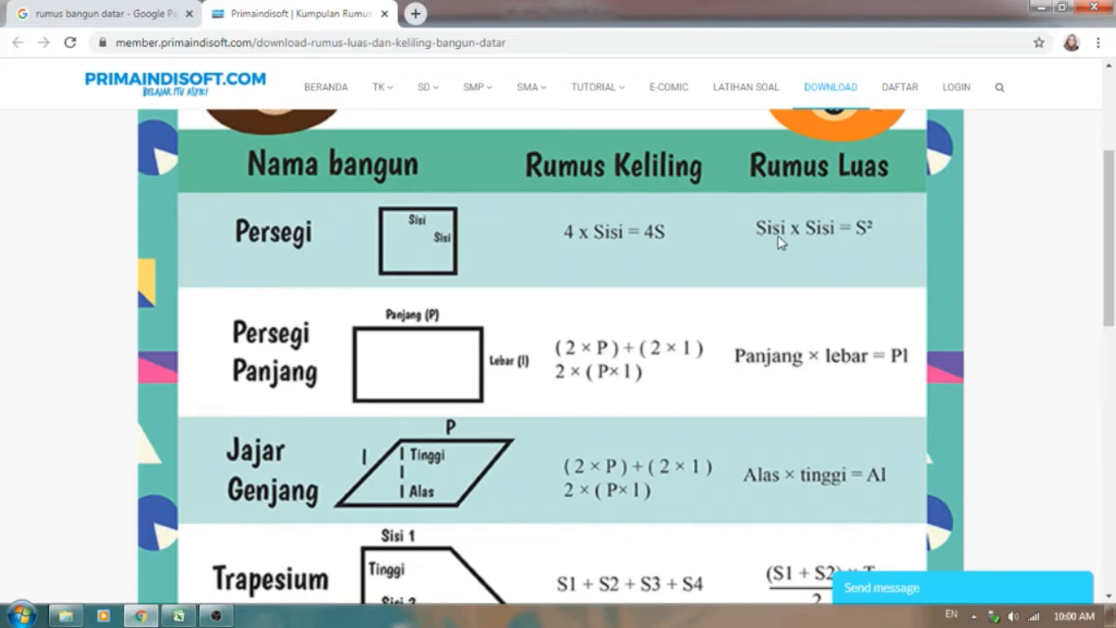
Step: Switch to Excel and compare the square's side, Luas and Keliling formulas in row 11 with the Persegi formulas on the Primaindisoft page in Chrome
click(180, 620)
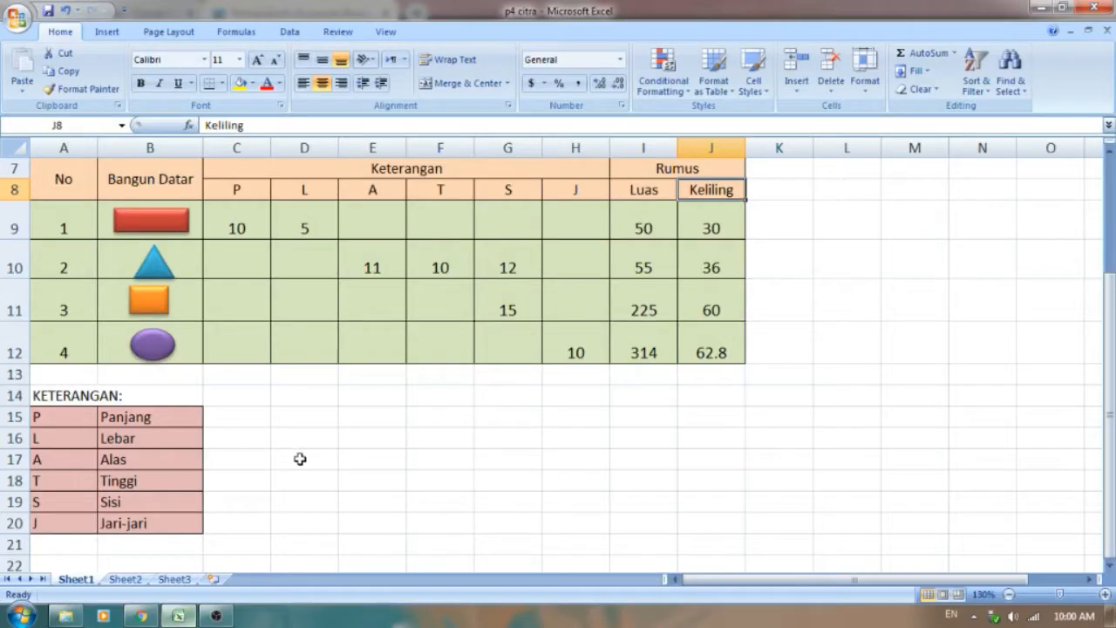
click(503, 300)
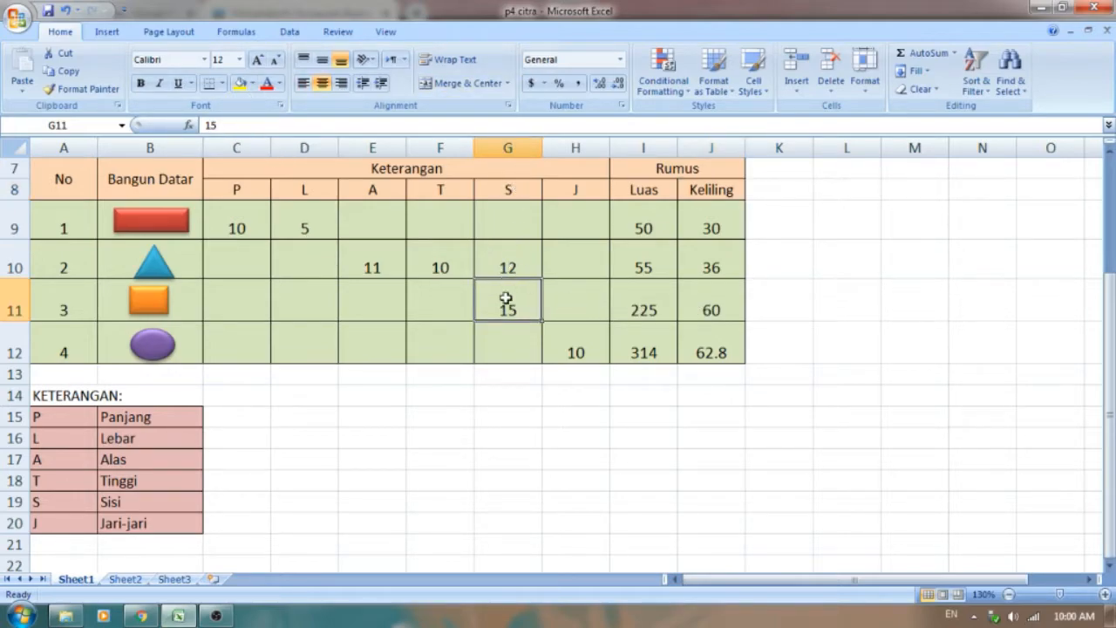
click(668, 310)
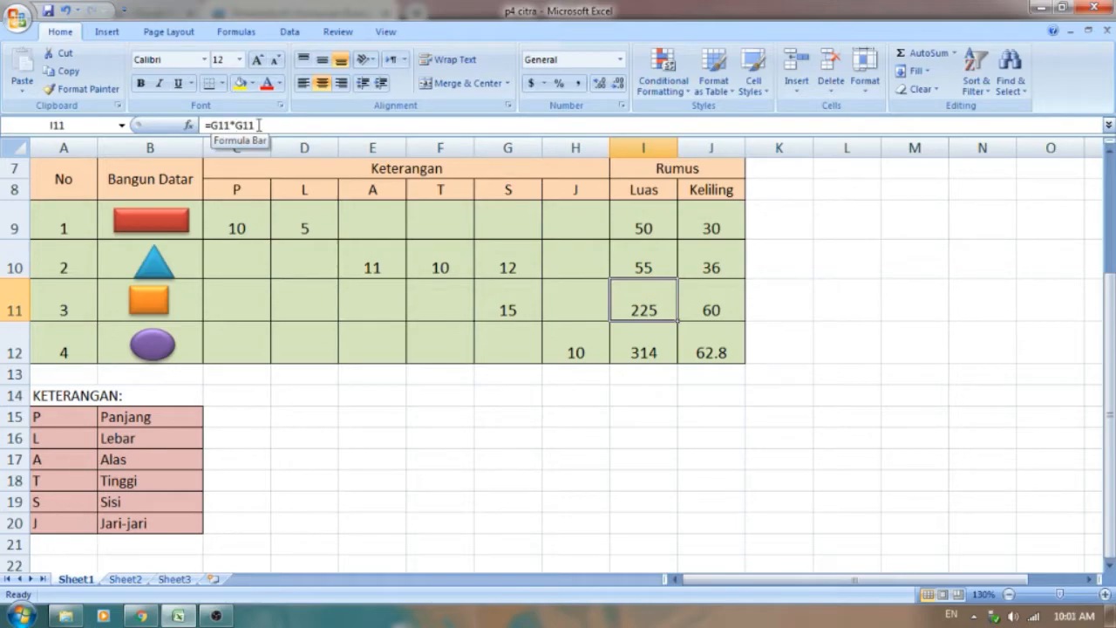
click(178, 616)
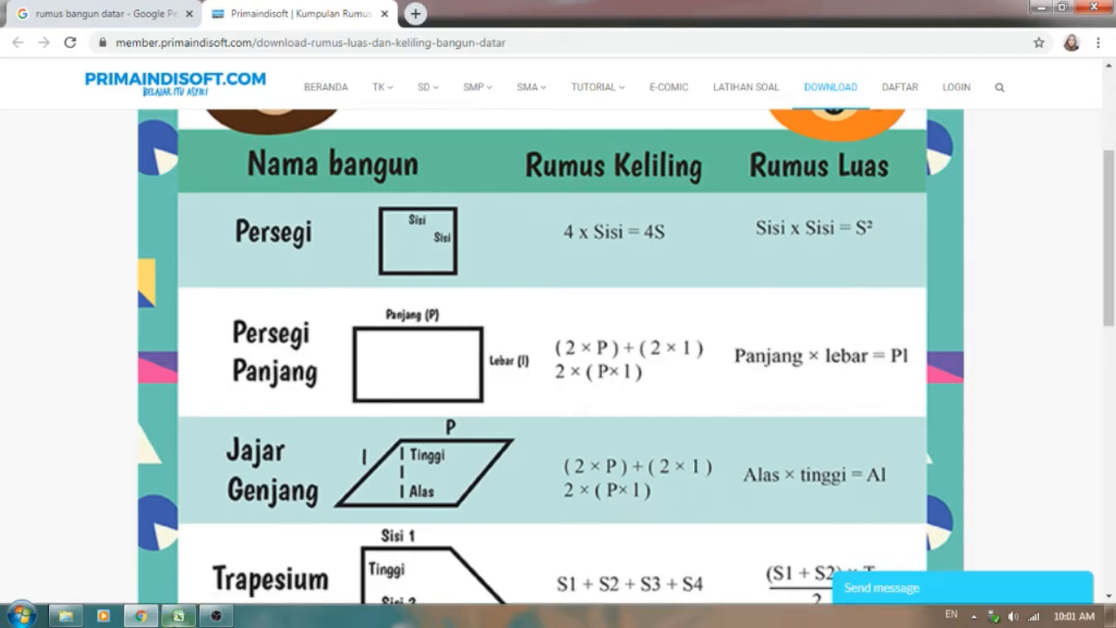
click(178, 616)
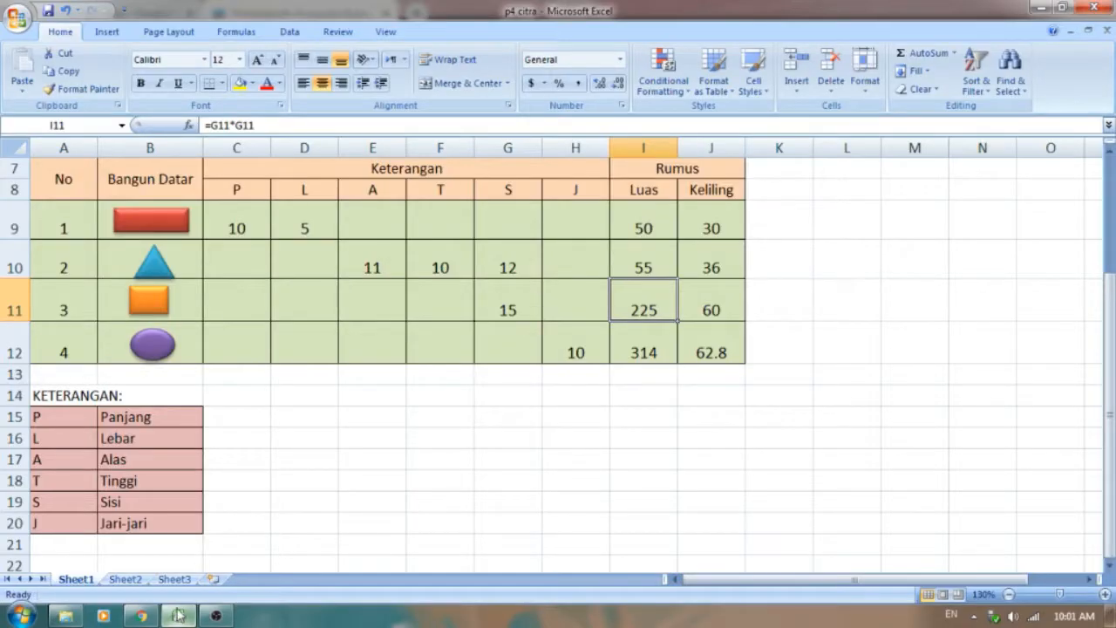
click(705, 290)
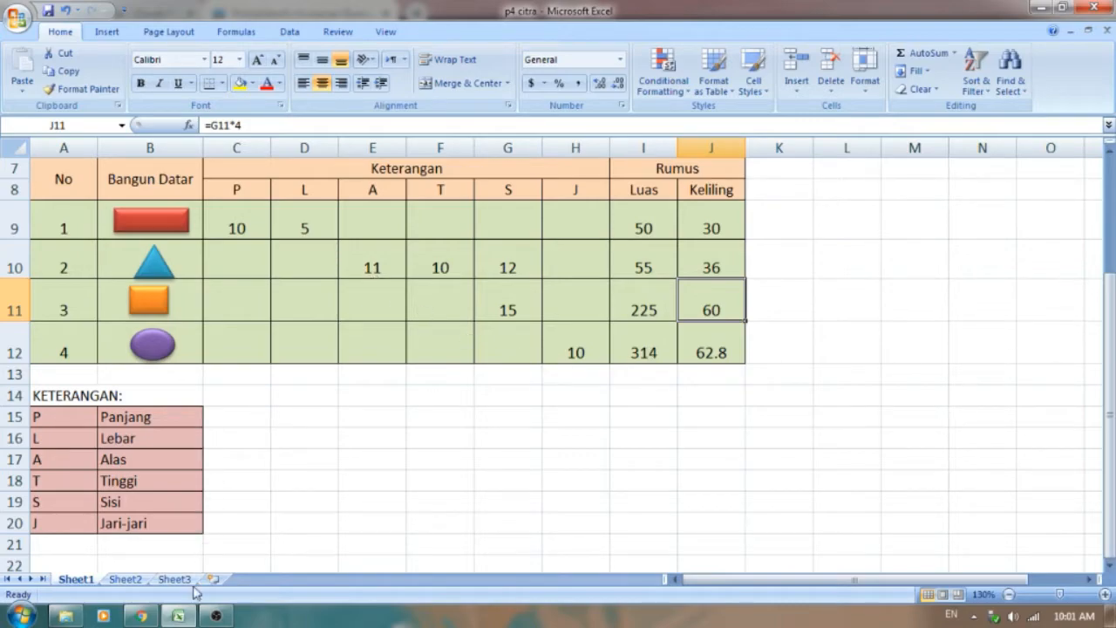
click(177, 617)
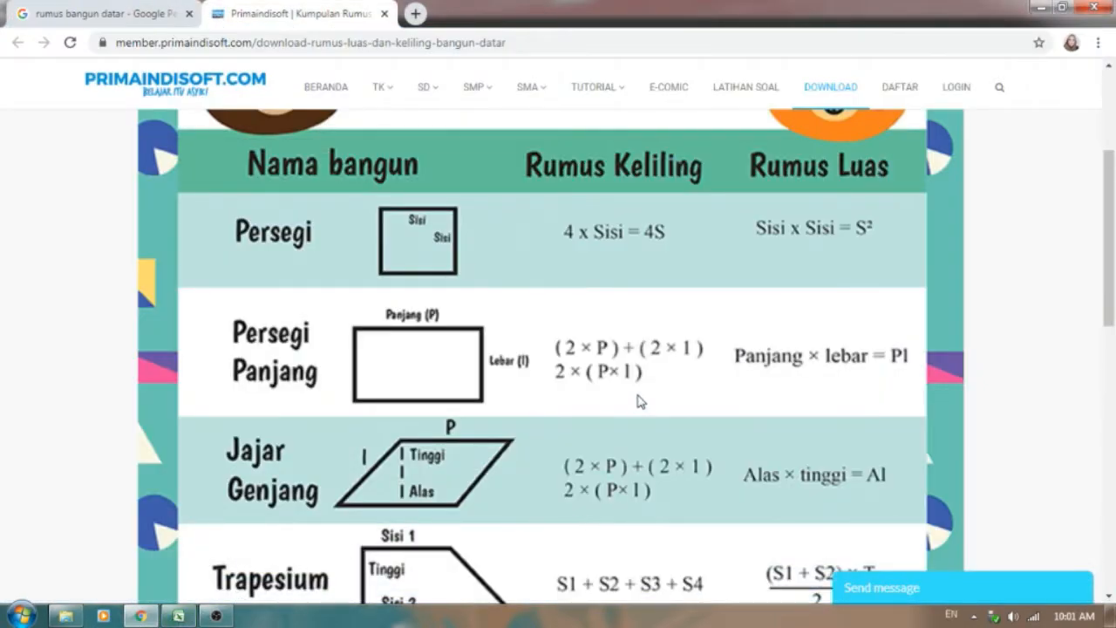
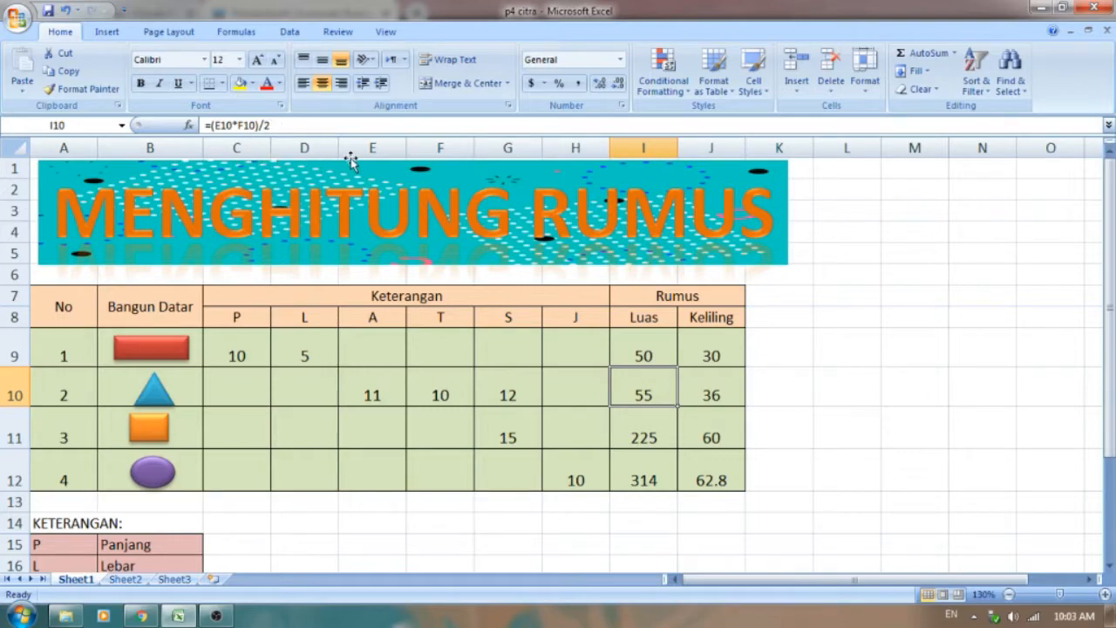
Step: Compare the triangle's Keliling formula and its side in row 10 with the Segitiga formulas on the Primaindisoft page in Chrome
click(699, 396)
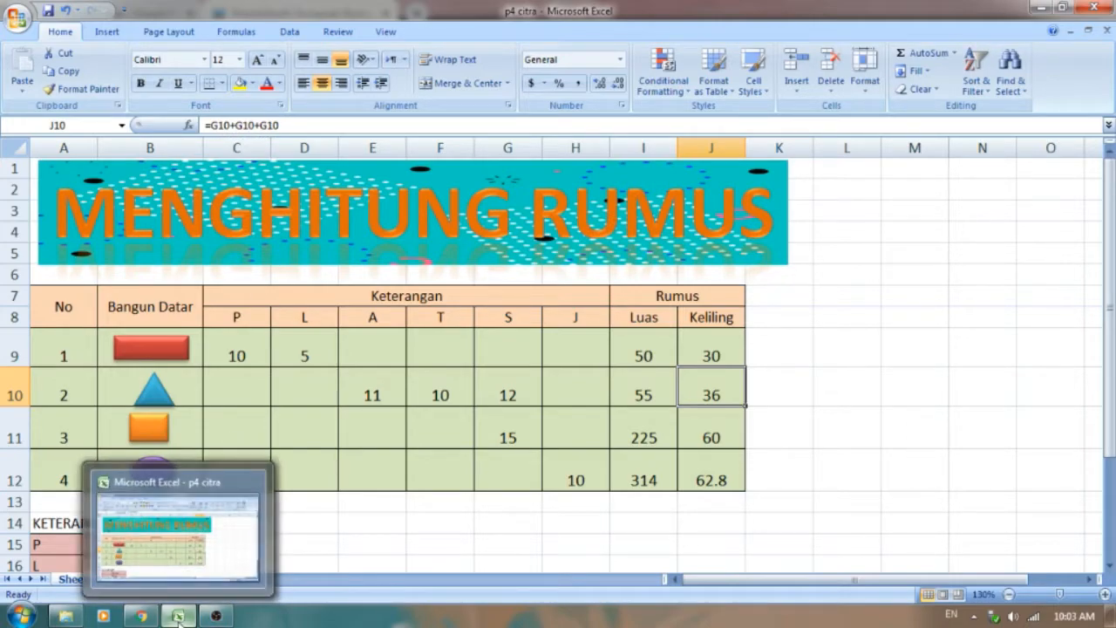
click(140, 616)
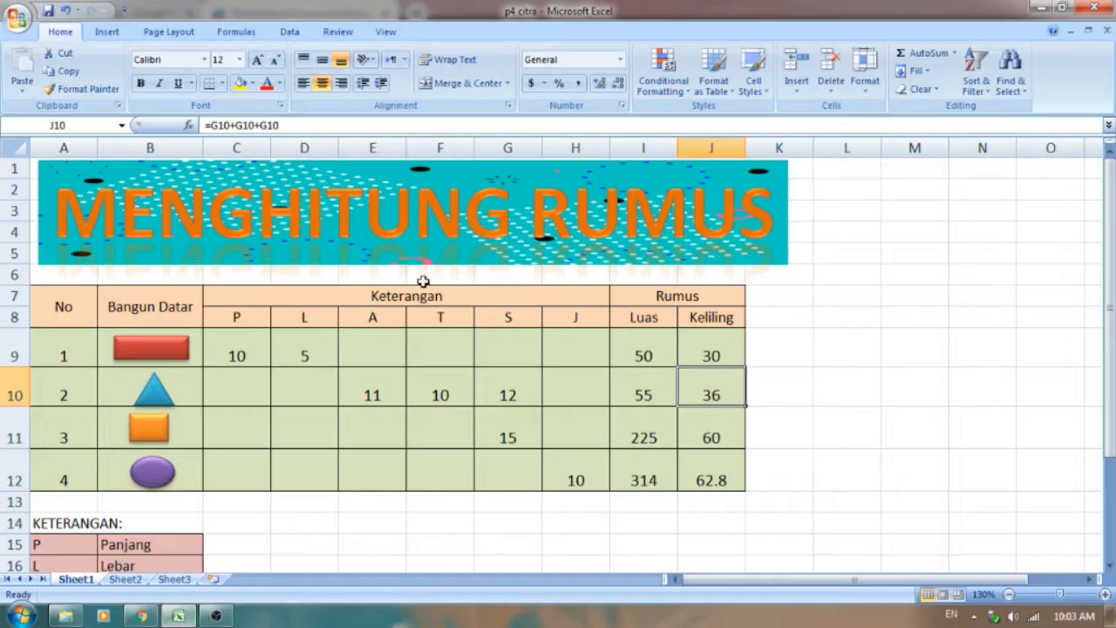
click(178, 616)
click(523, 389)
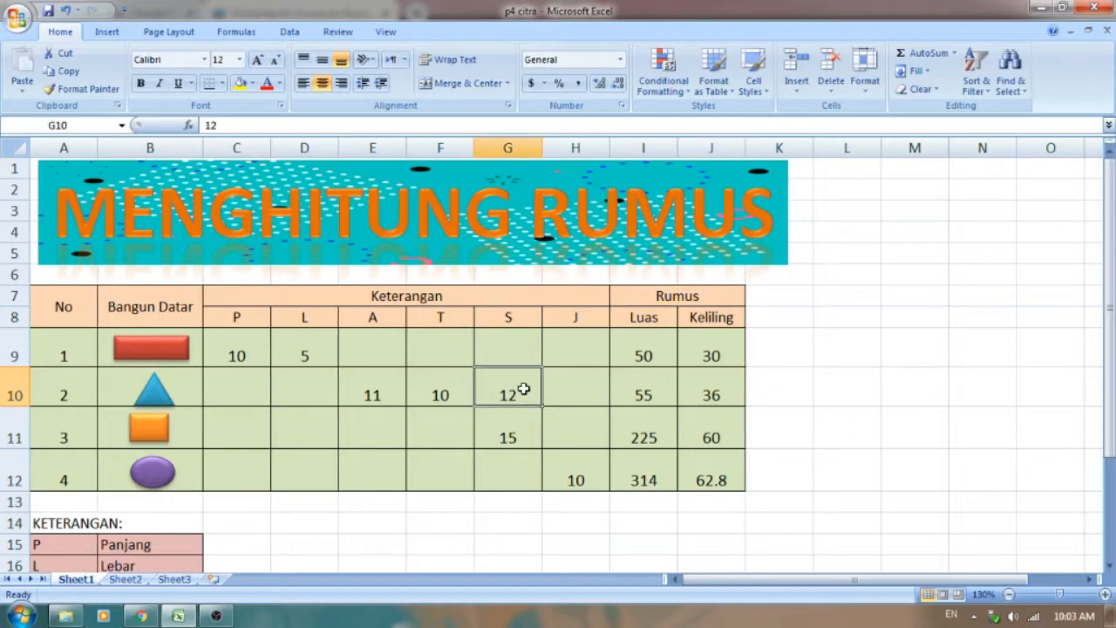
click(709, 390)
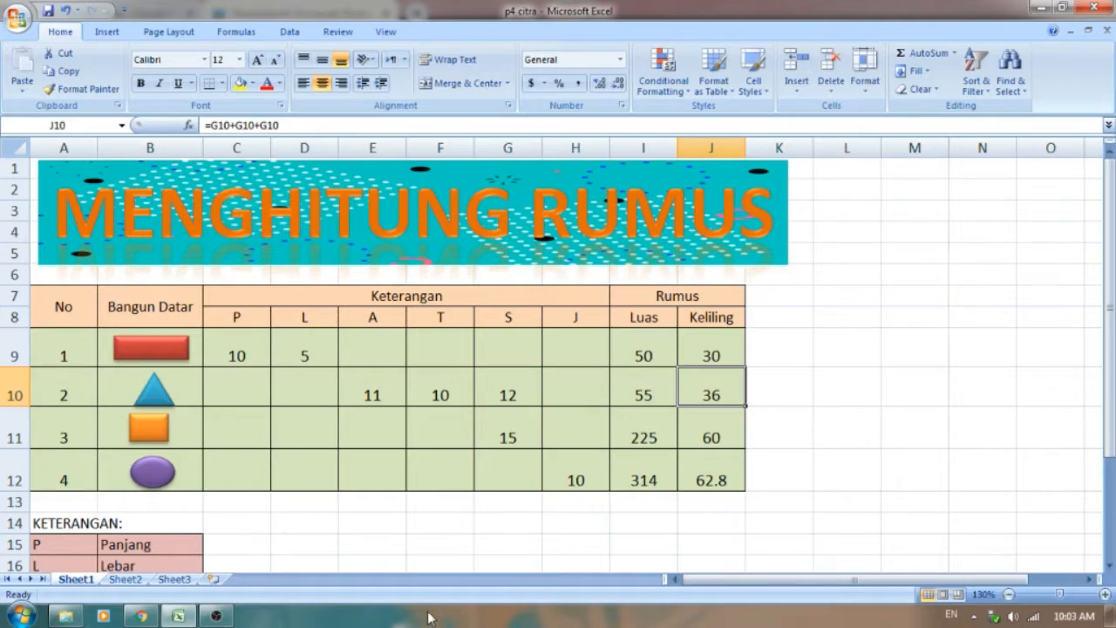
Step: Check the Lingkaran formulas in Chrome, and in Excel examine the circle's radius, Luas and Keliling formulas in row 12
click(141, 616)
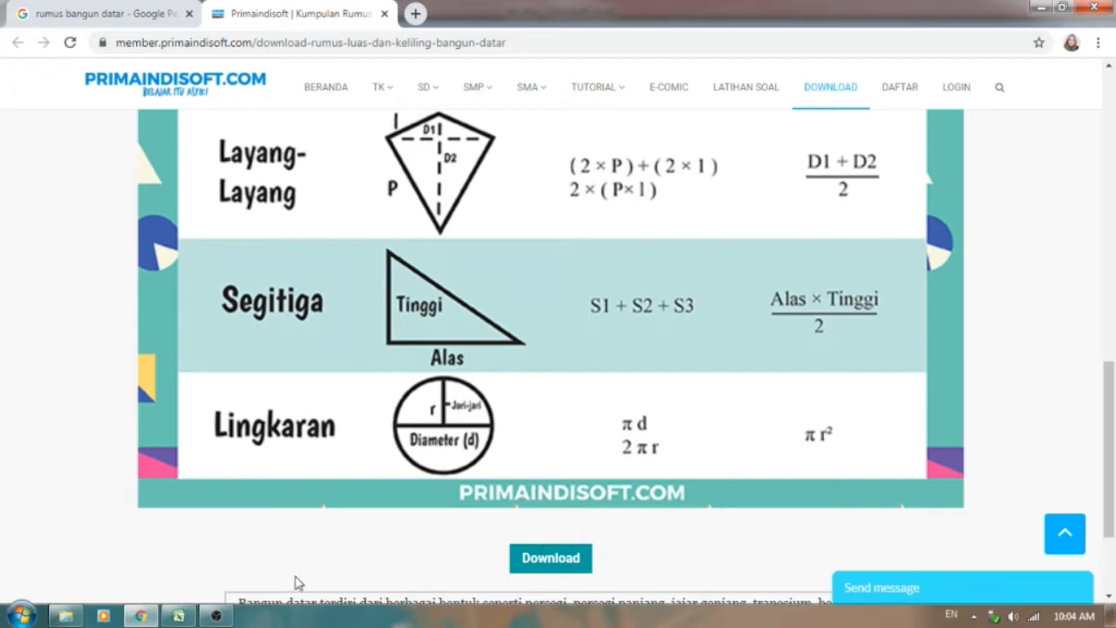
click(179, 616)
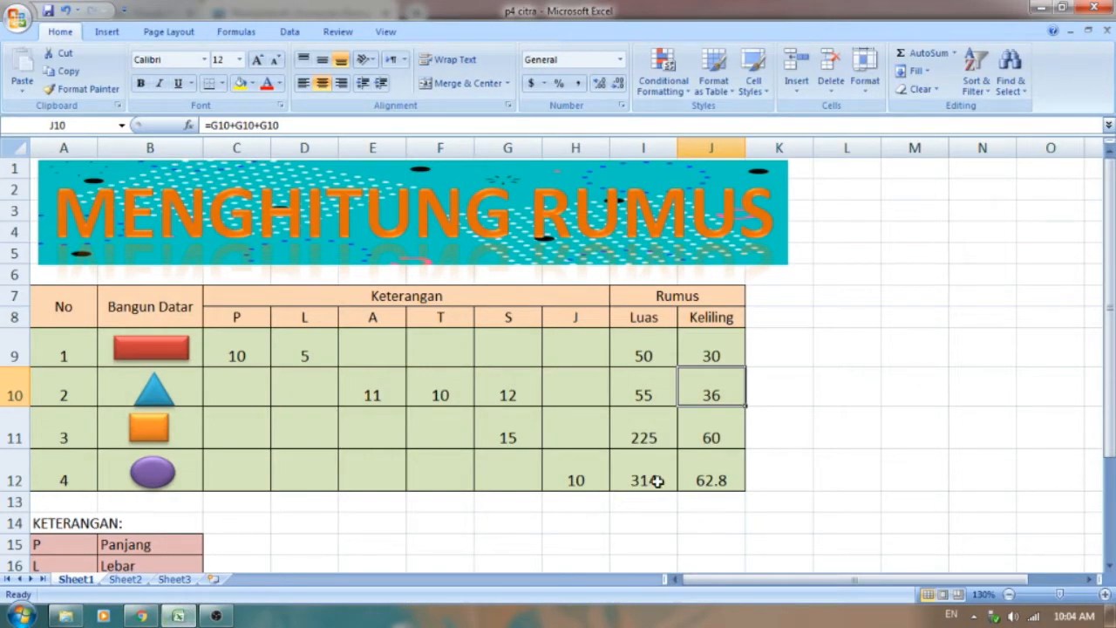
click(657, 480)
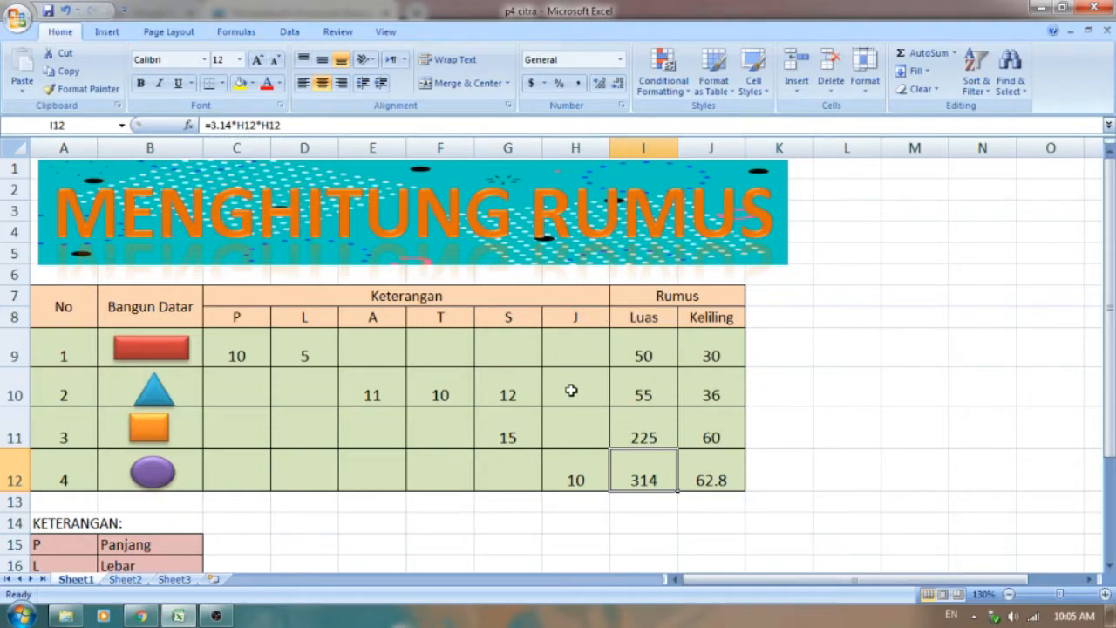
click(576, 462)
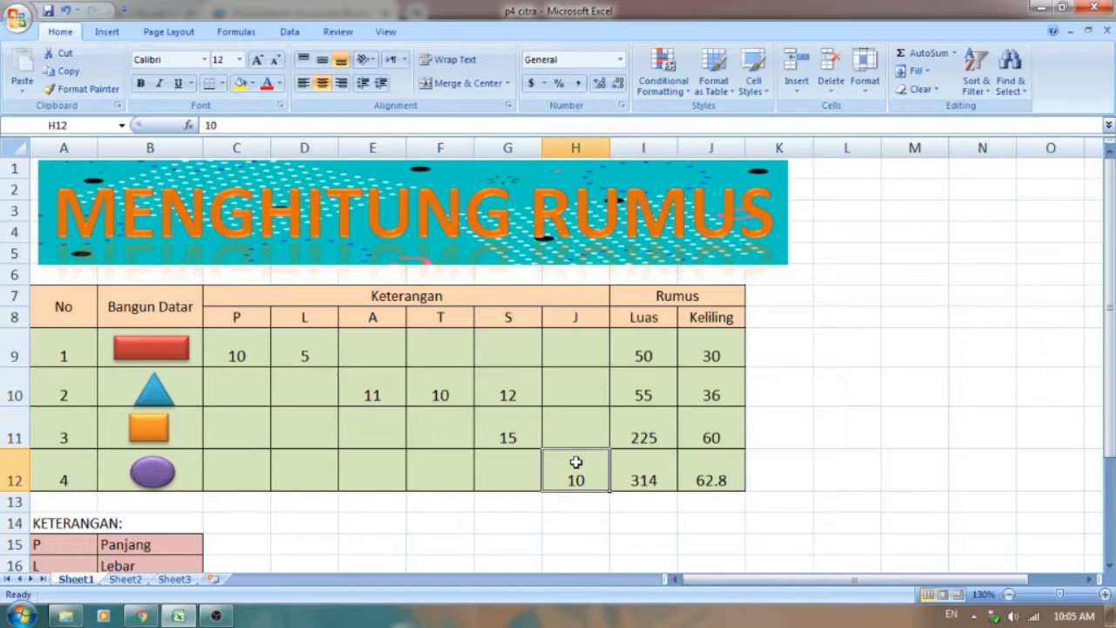
click(696, 464)
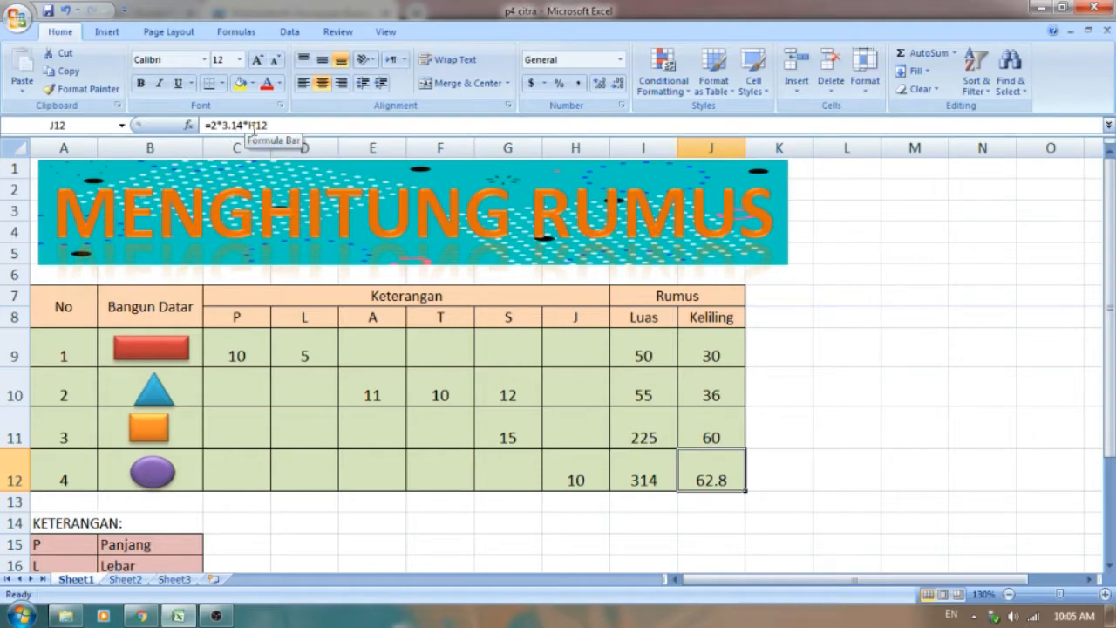
click(574, 473)
click(721, 471)
Step: Review the Luas and Keliling formulas of the four shapes in rows 9 to 12
click(661, 475)
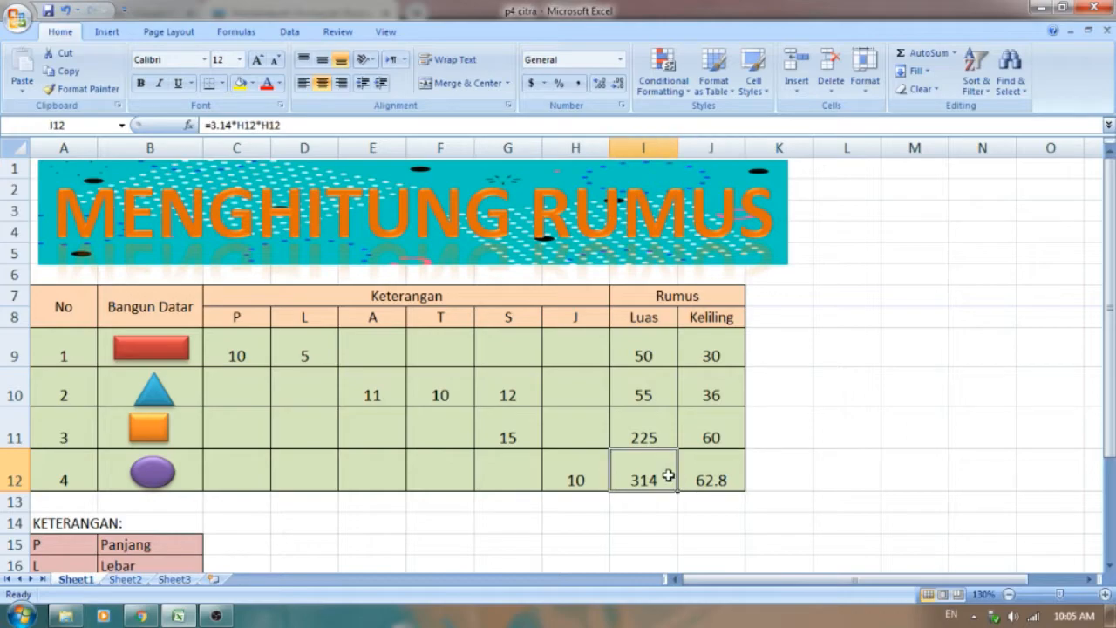
click(659, 444)
click(717, 428)
click(705, 384)
click(672, 389)
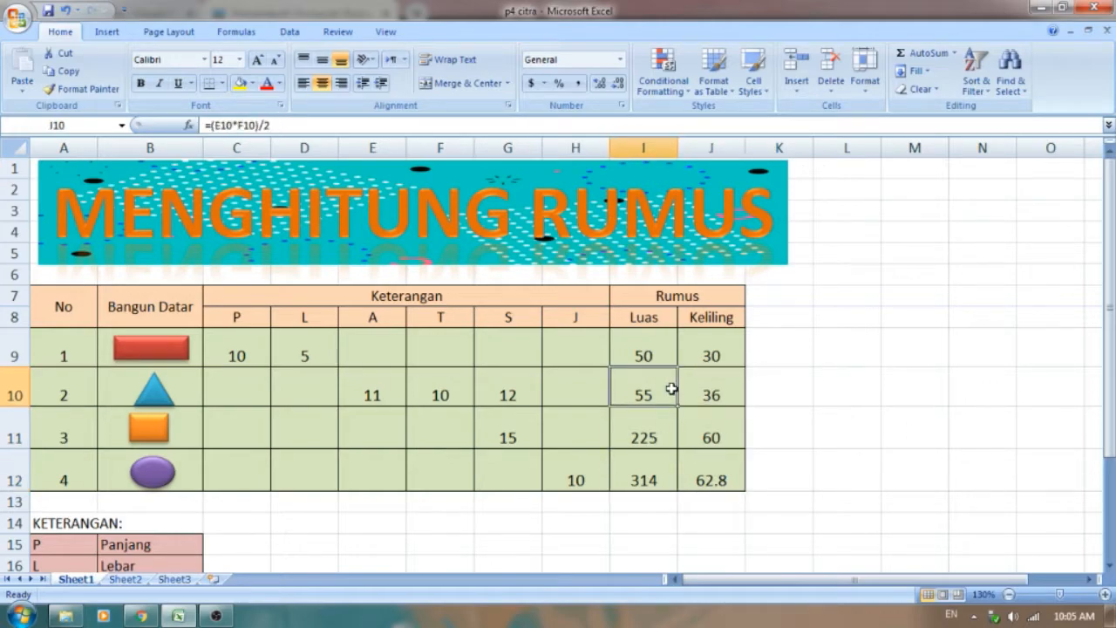
click(661, 362)
click(689, 358)
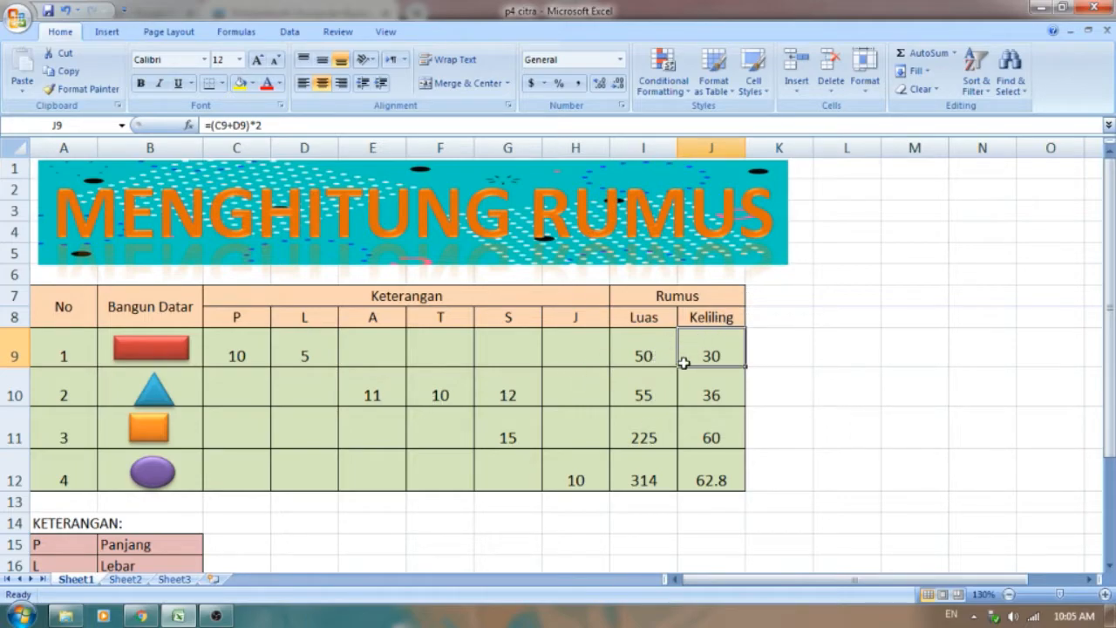
click(661, 360)
click(694, 358)
click(662, 397)
click(685, 408)
Step: Look over the whole table and the KETERANGAN legend of dimension abbreviations below it
click(836, 419)
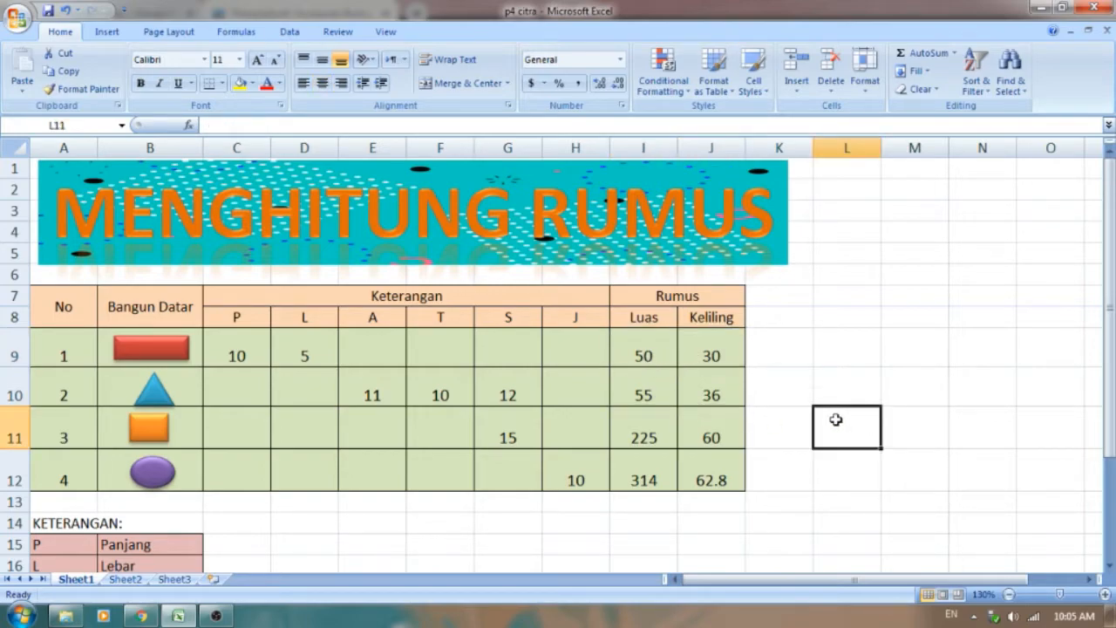
scroll(780, 389, down, 3)
scroll(781, 391, up, 1)
scroll(781, 391, up, 1)
scroll(781, 391, down, 1)
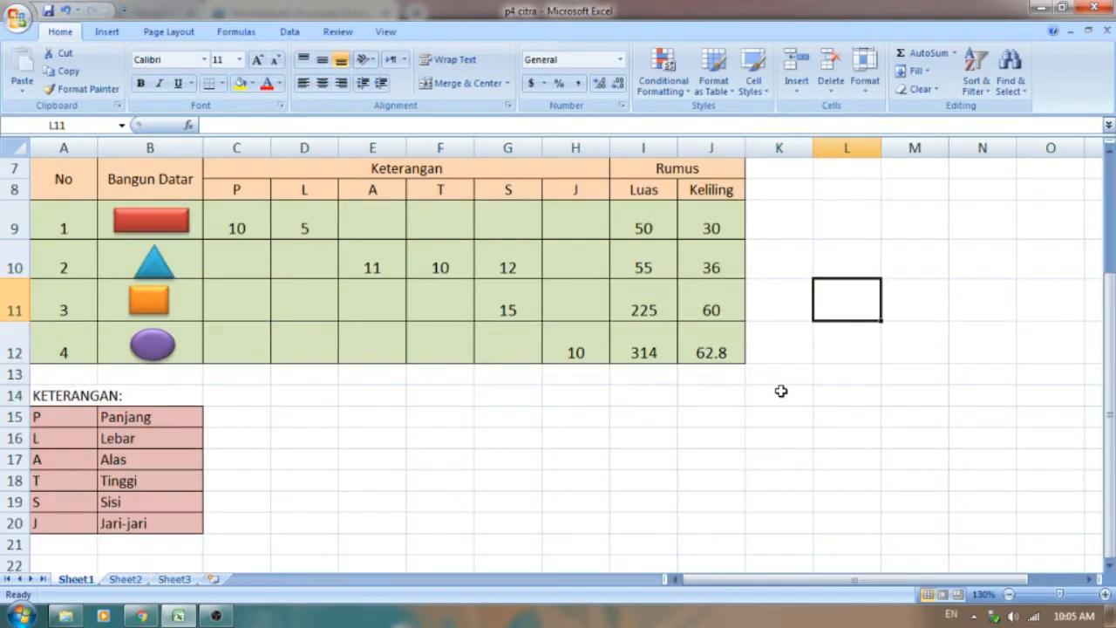
scroll(222, 404, up, 1)
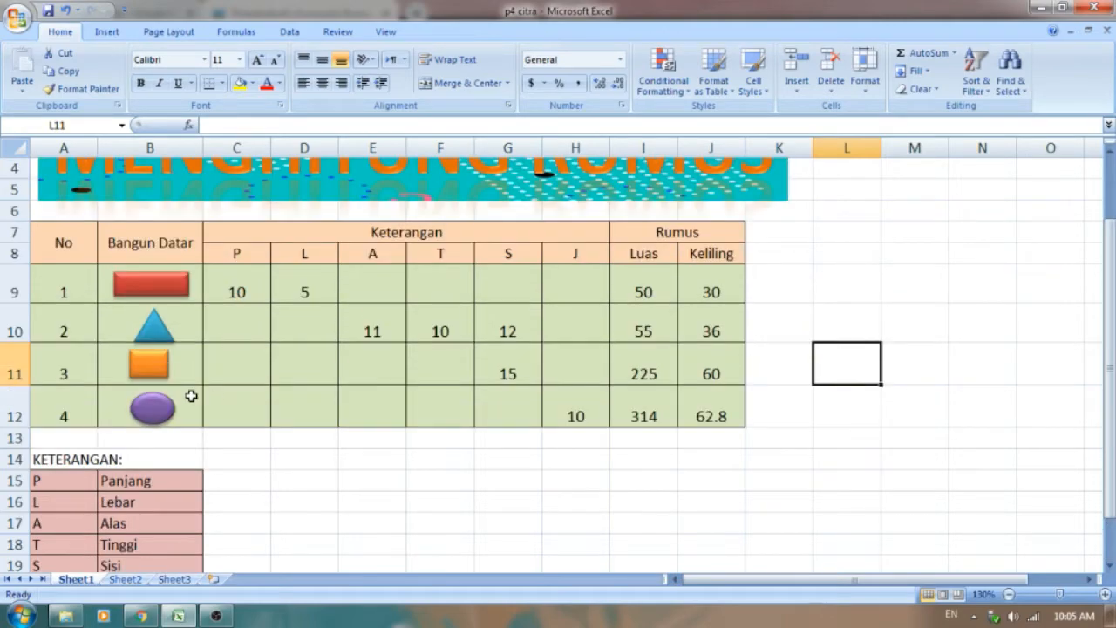
scroll(191, 395, down, 5)
scroll(190, 396, up, 5)
Step: Create a new blank workbook
click(17, 18)
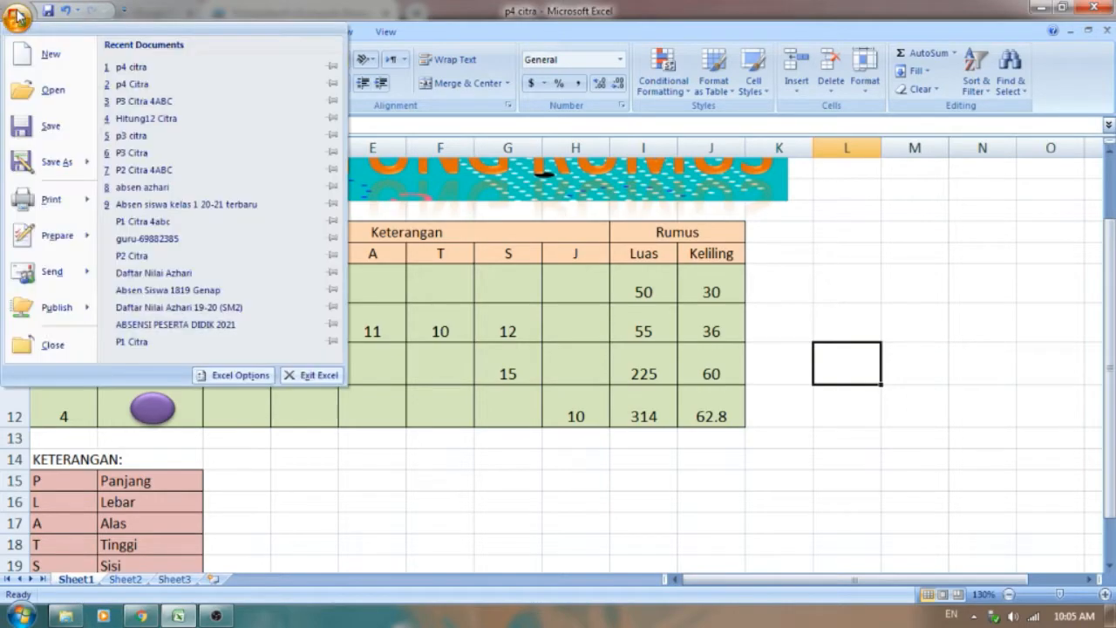
click(62, 70)
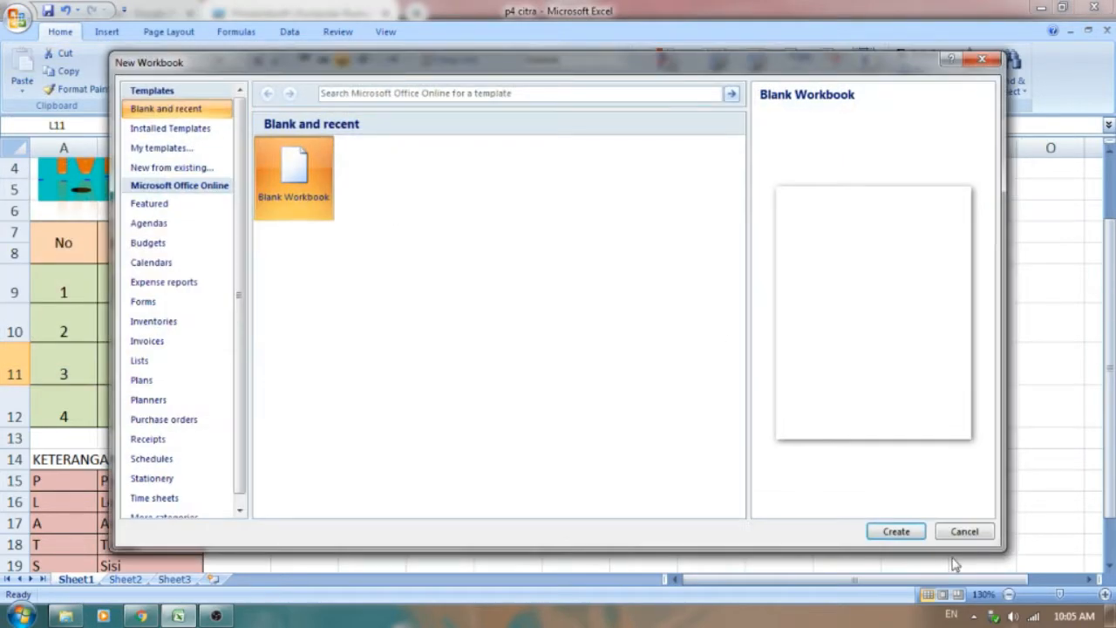
click(893, 531)
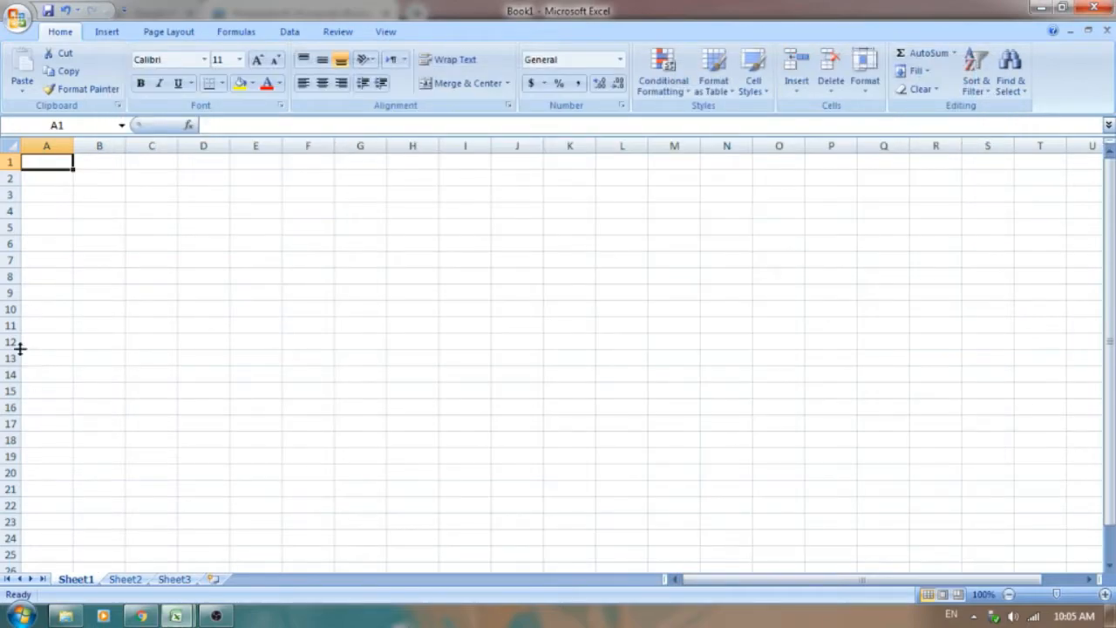
Step: Look at the finished title and table in the p4 citra workbook and return to Book1
click(176, 615)
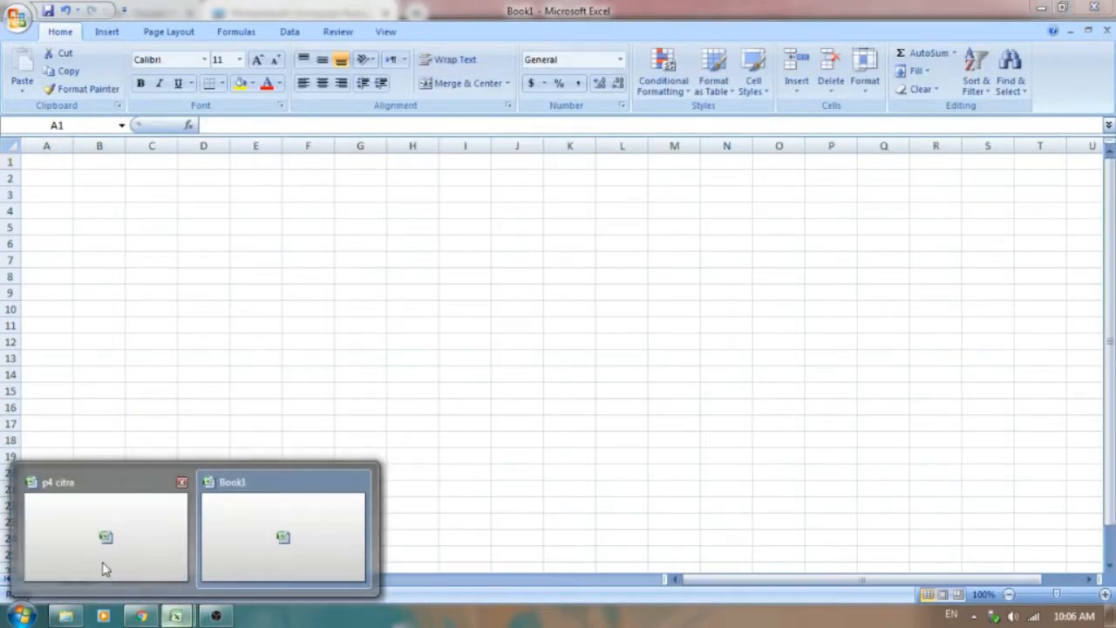
click(105, 574)
scroll(294, 347, up, 1)
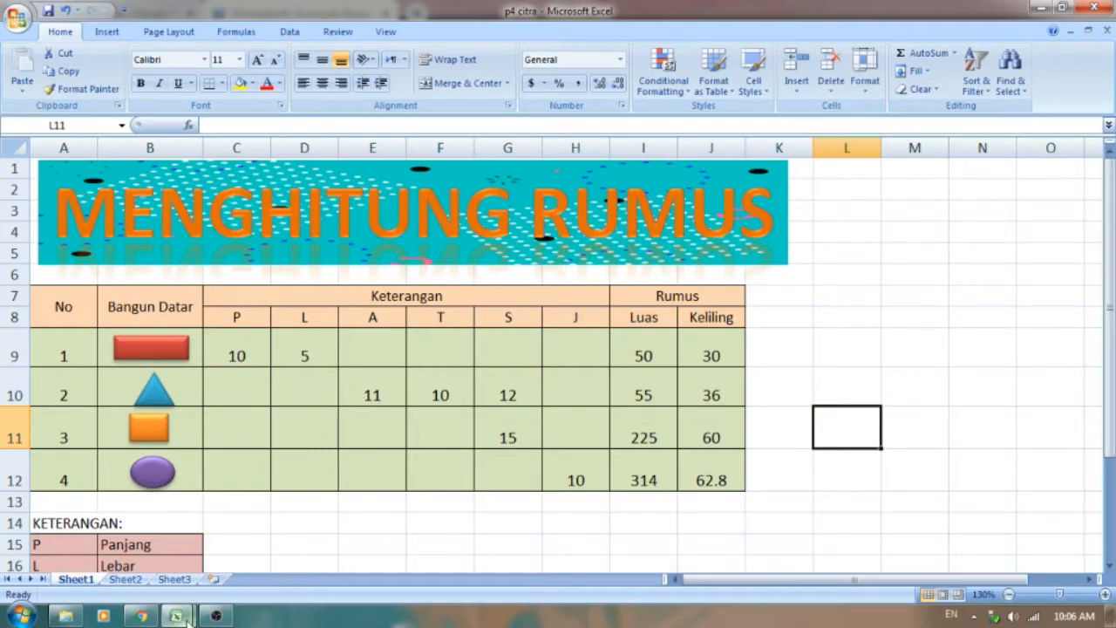
mouse_move(175, 616)
click(267, 553)
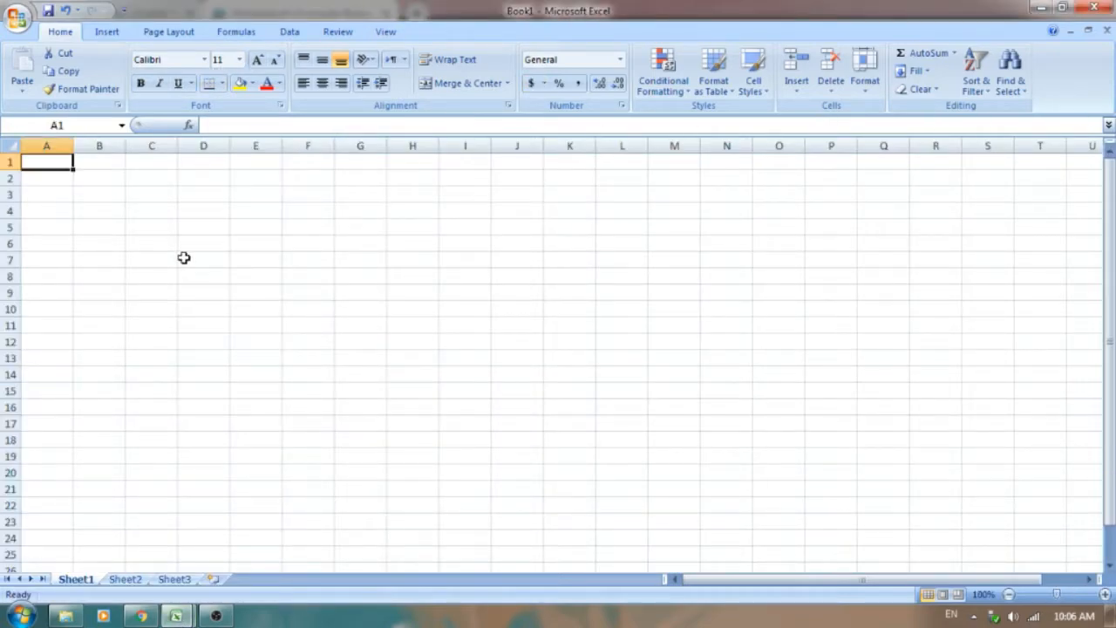
Step: Insert a WordArt title in the blue reflected style on Sheet1 with the text "MENGHITUNG RUMUS"
click(108, 35)
click(647, 84)
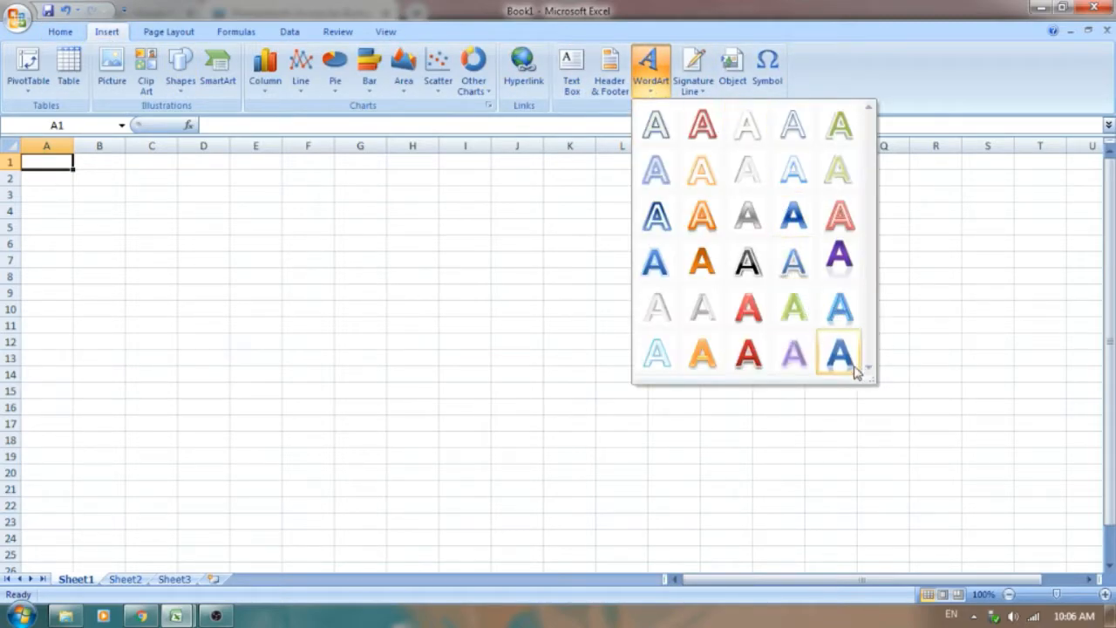
click(842, 357)
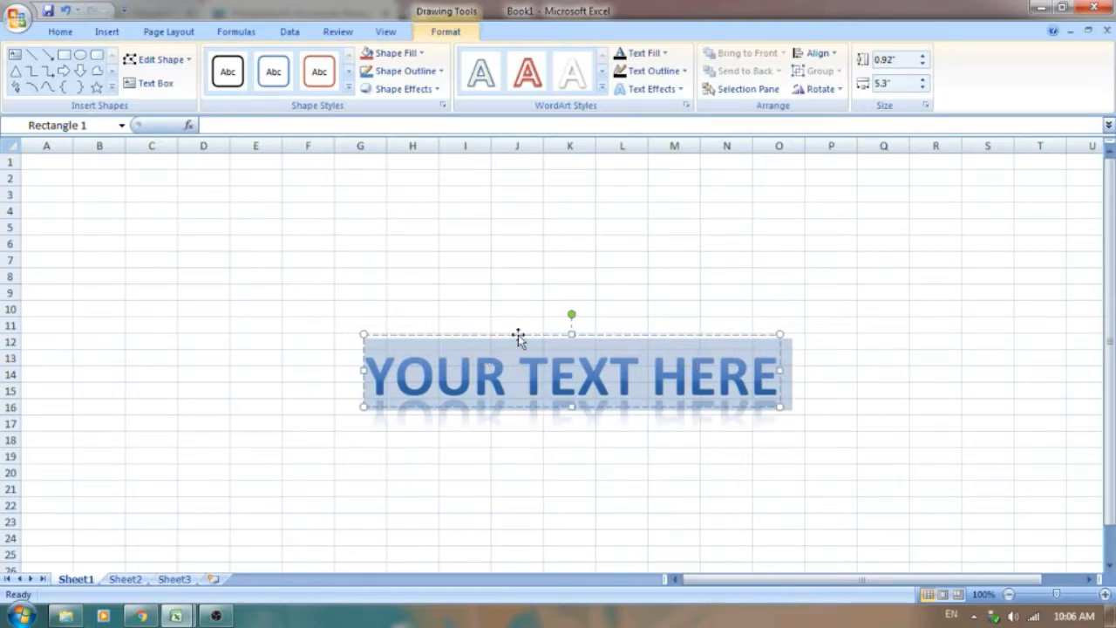
click(558, 385)
triple_click(555, 384)
key(Delete)
text(MEN)
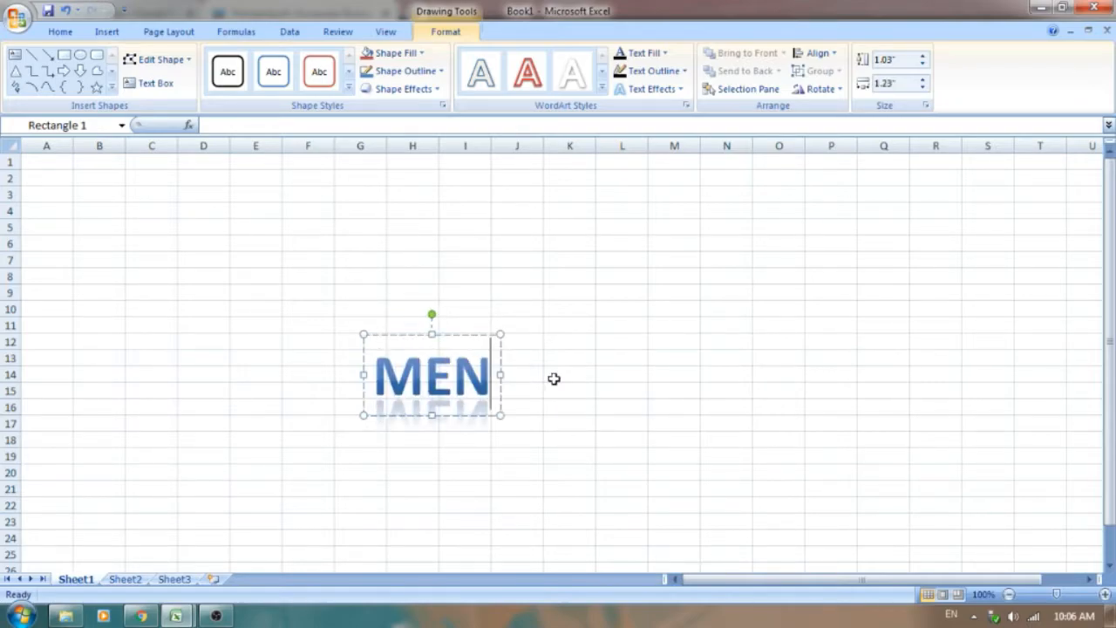
text(GHIT)
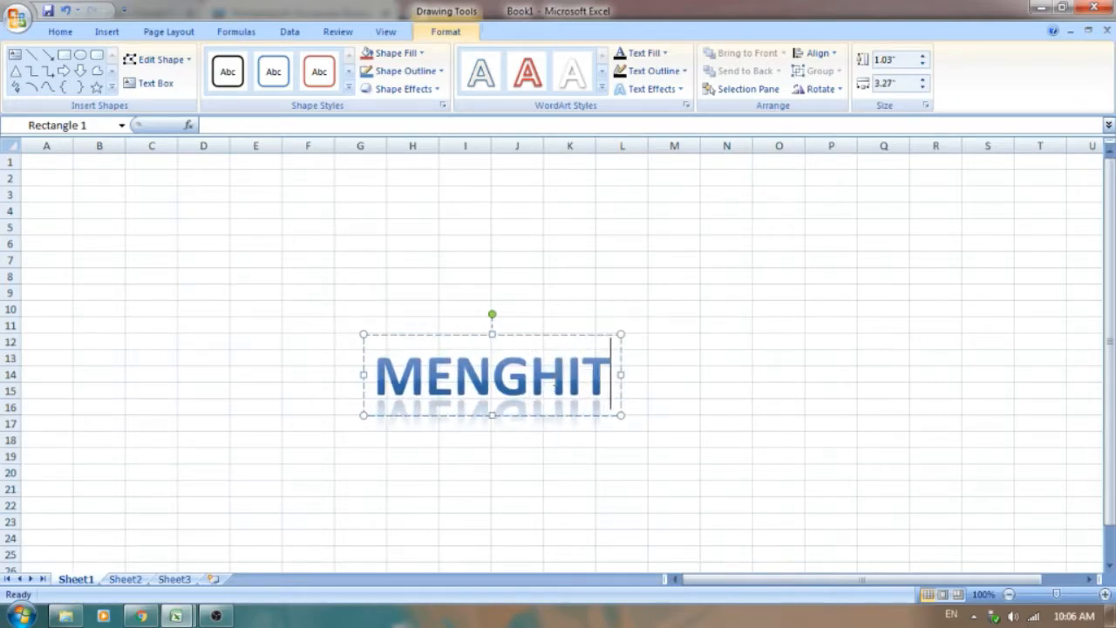
text(UNG RUMUS)
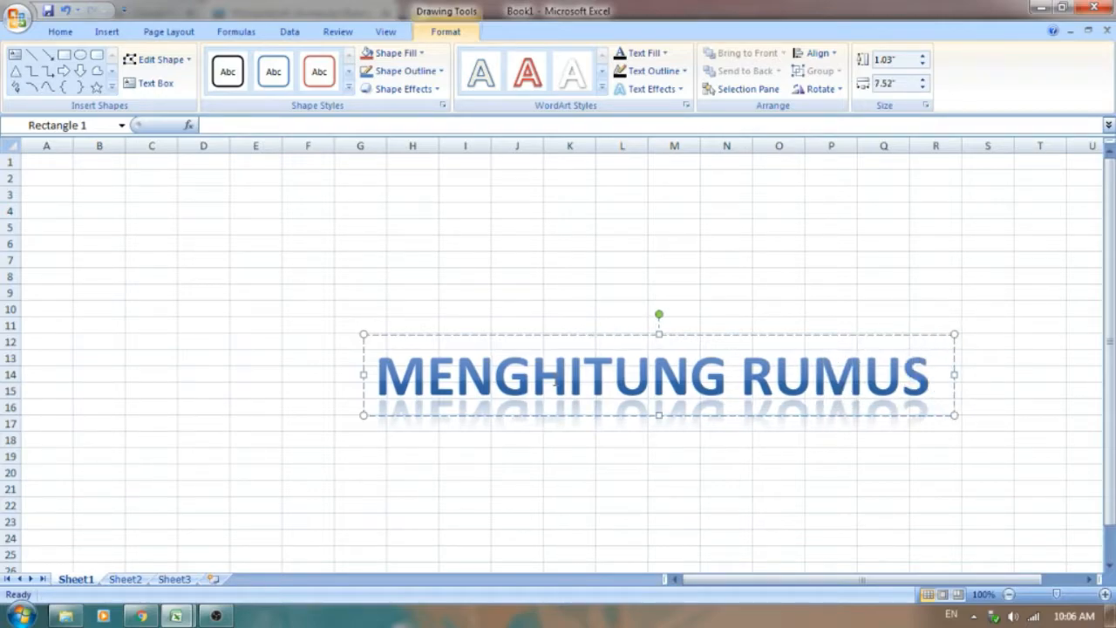
key(BackSpace)
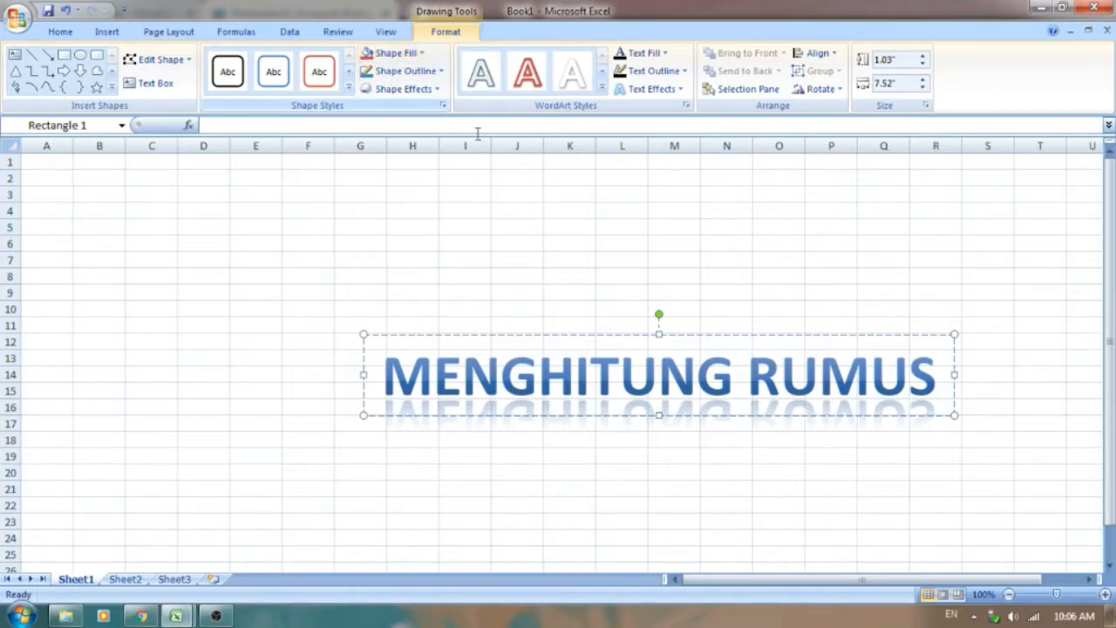
Step: Set the text fill of the whole MENGHITUNG RUMUS title to a dark purple theme colour
drag(932, 370, 346, 379)
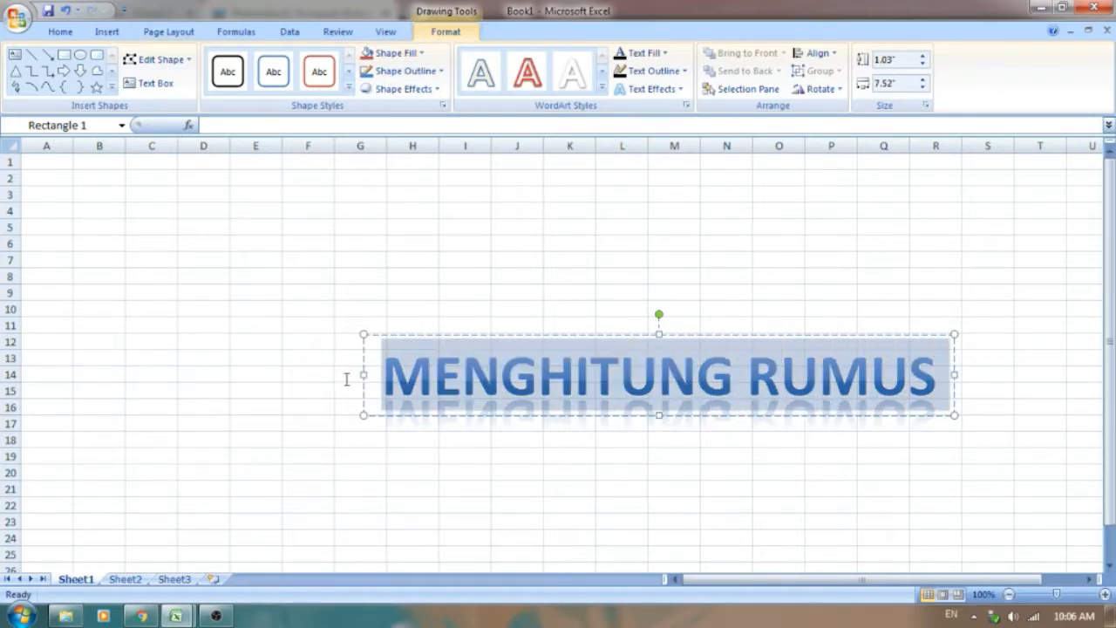
click(665, 54)
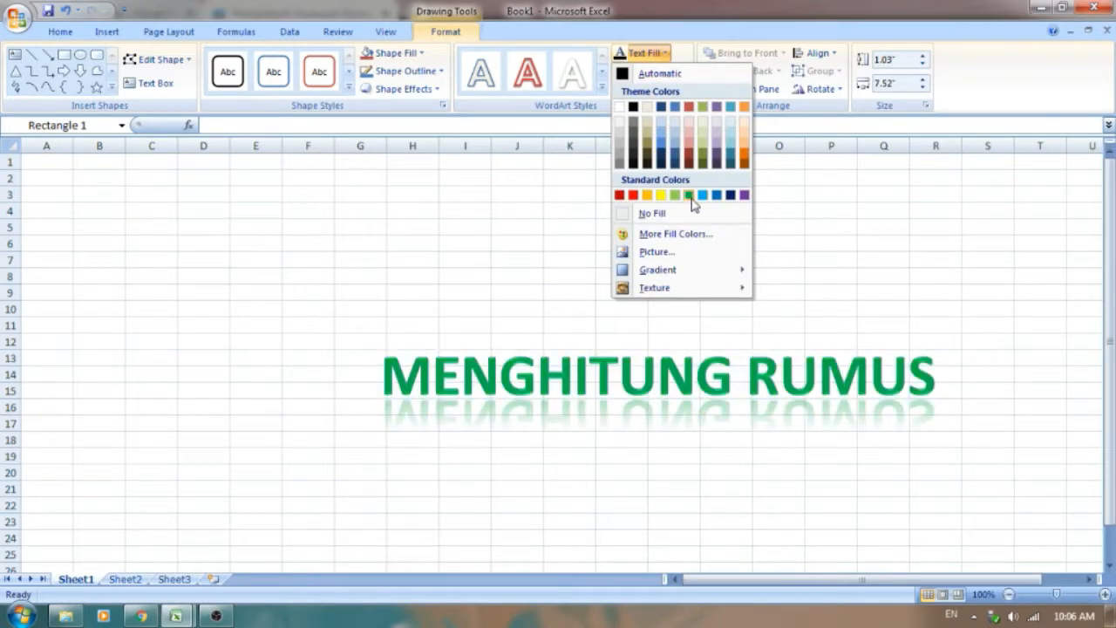
click(717, 157)
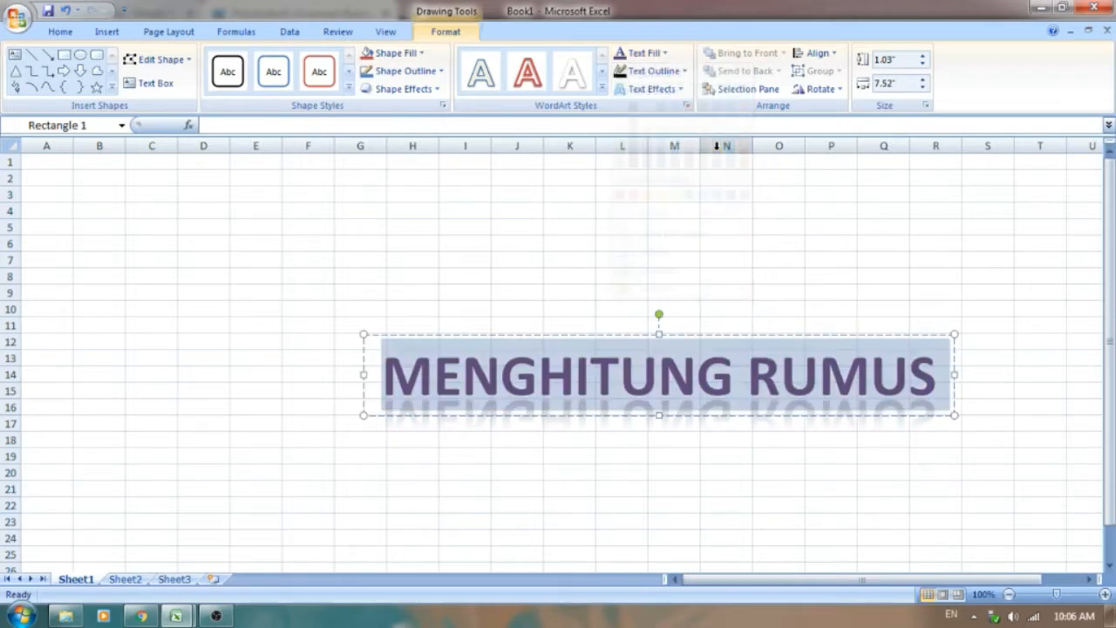
Step: Start a picture fill for the MENGHITUNG RUMUS title box and open the Gambar folder on Local Disk (D:)
click(411, 57)
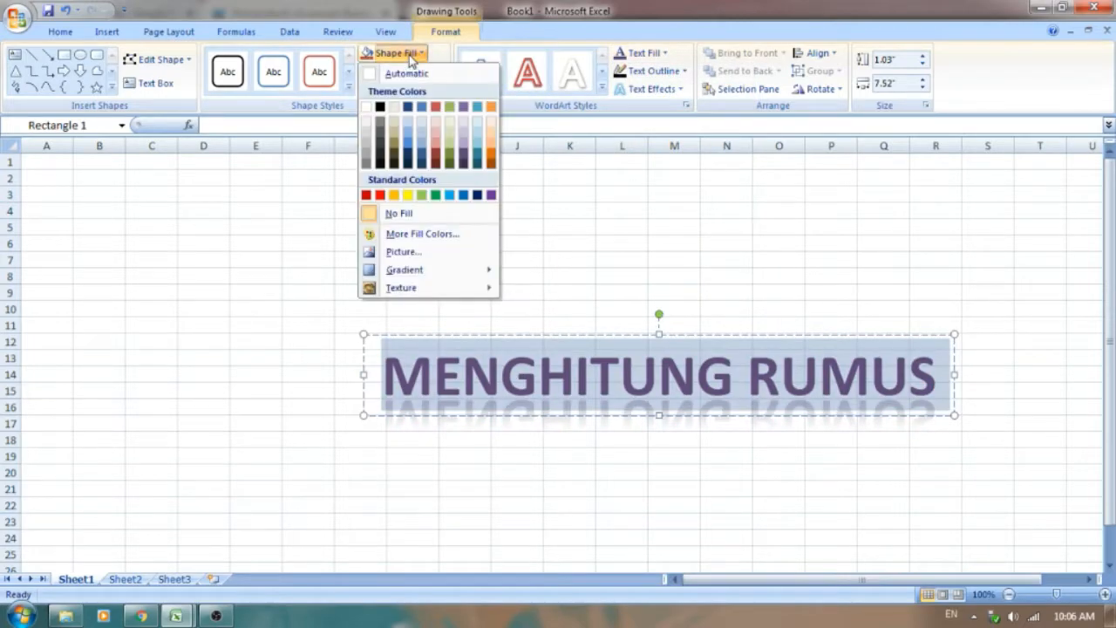
click(404, 252)
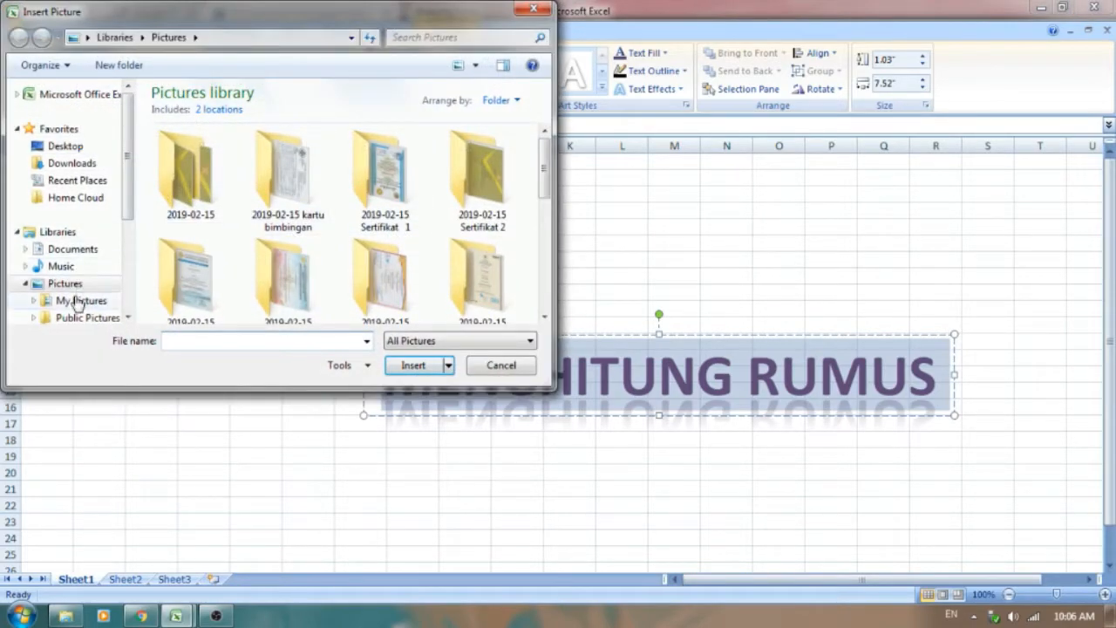
scroll(87, 271, down, 3)
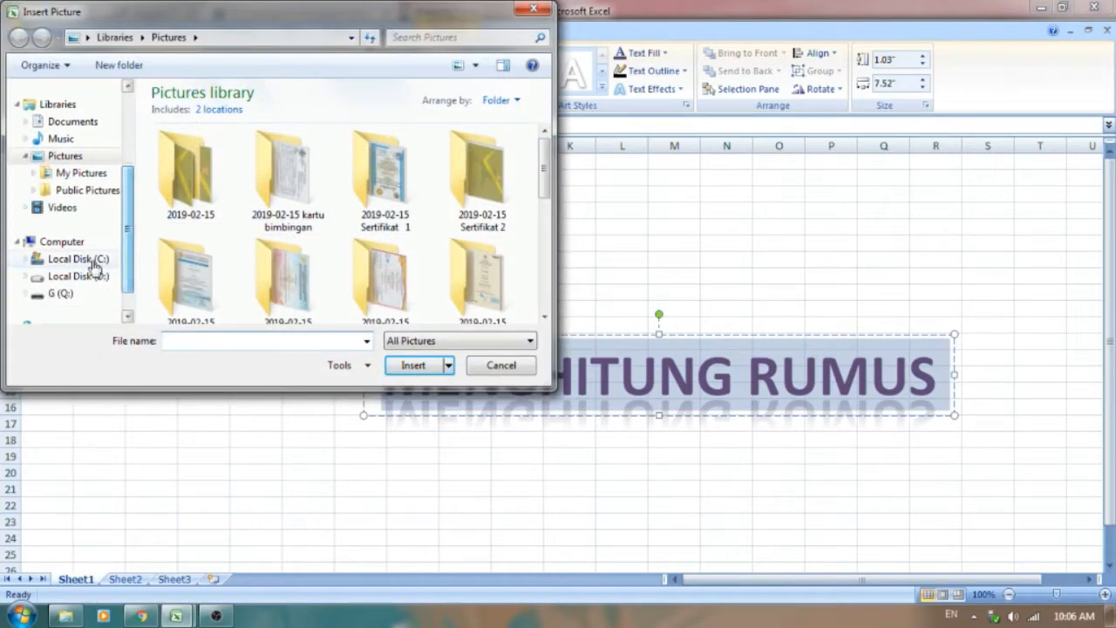
click(87, 275)
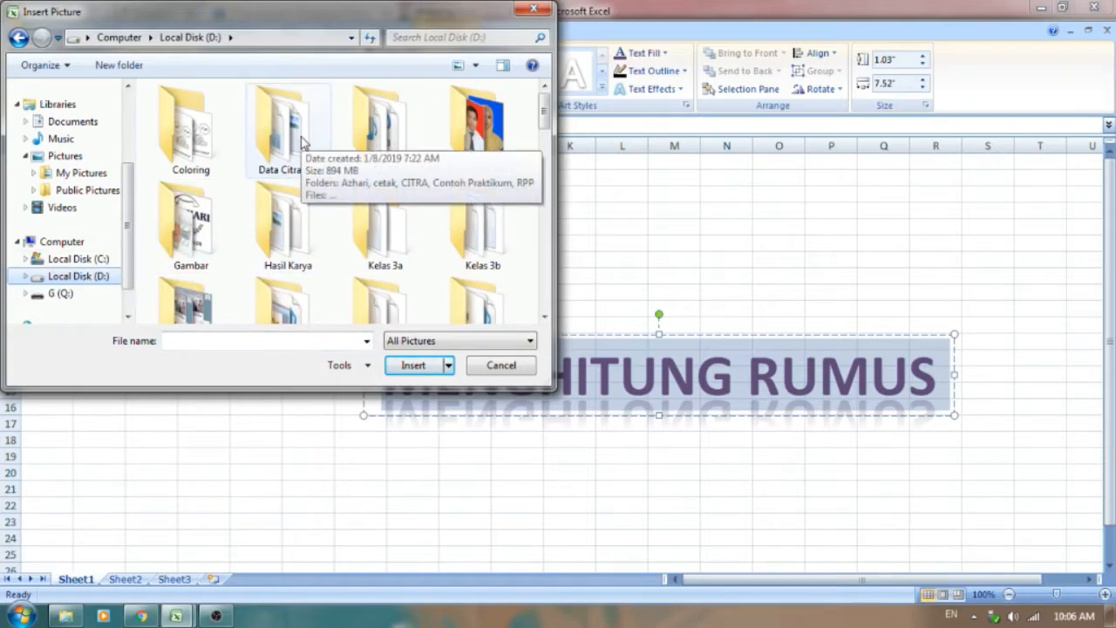
double_click(189, 225)
Step: Browse the pictures in the Gambar folder and fill the title box with the picture "1 (1)"
scroll(410, 261, down, 1)
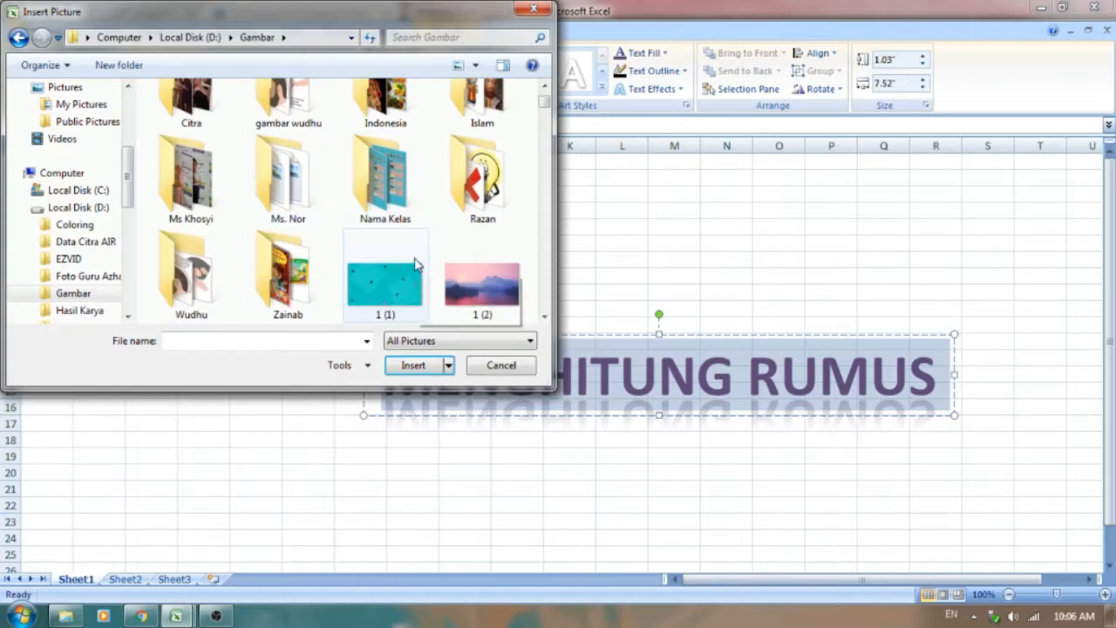
scroll(415, 264, down, 5)
click(389, 149)
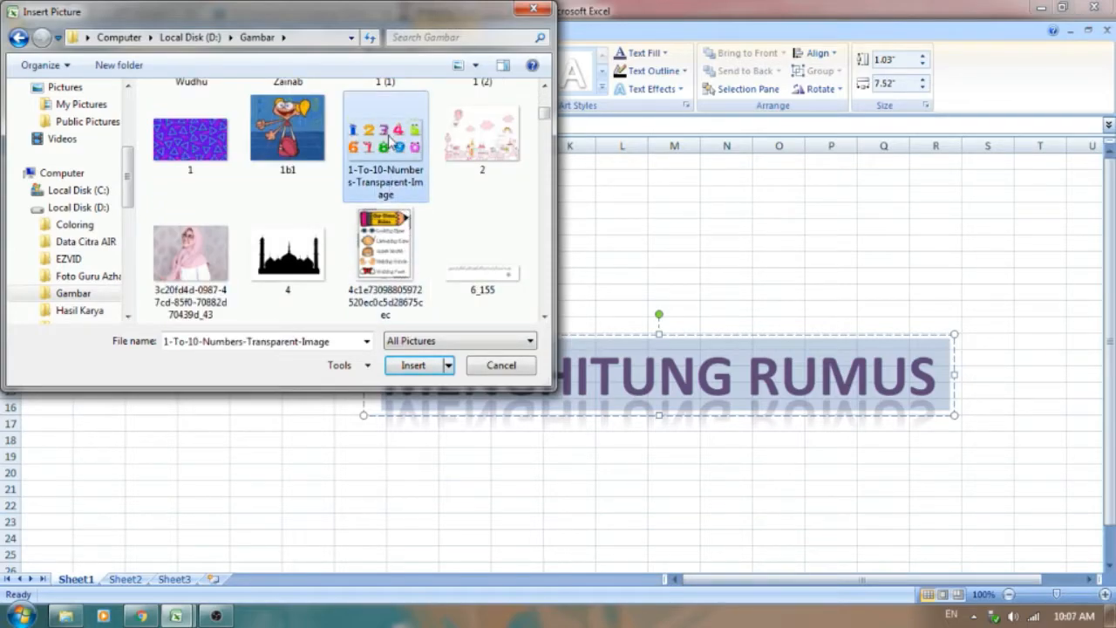
click(205, 160)
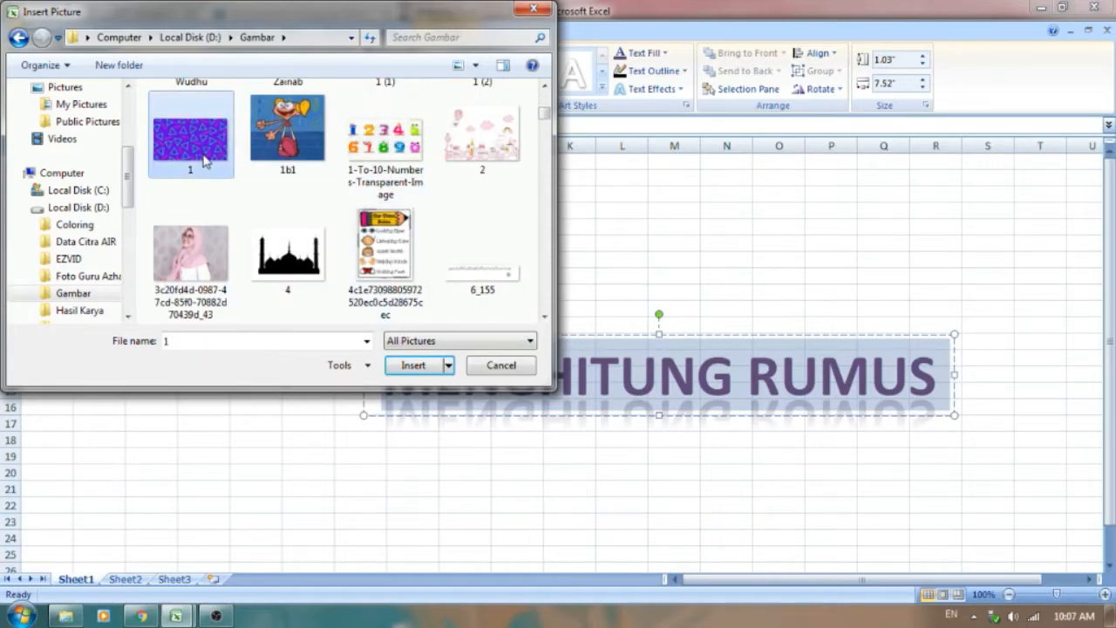
scroll(484, 201, down, 10)
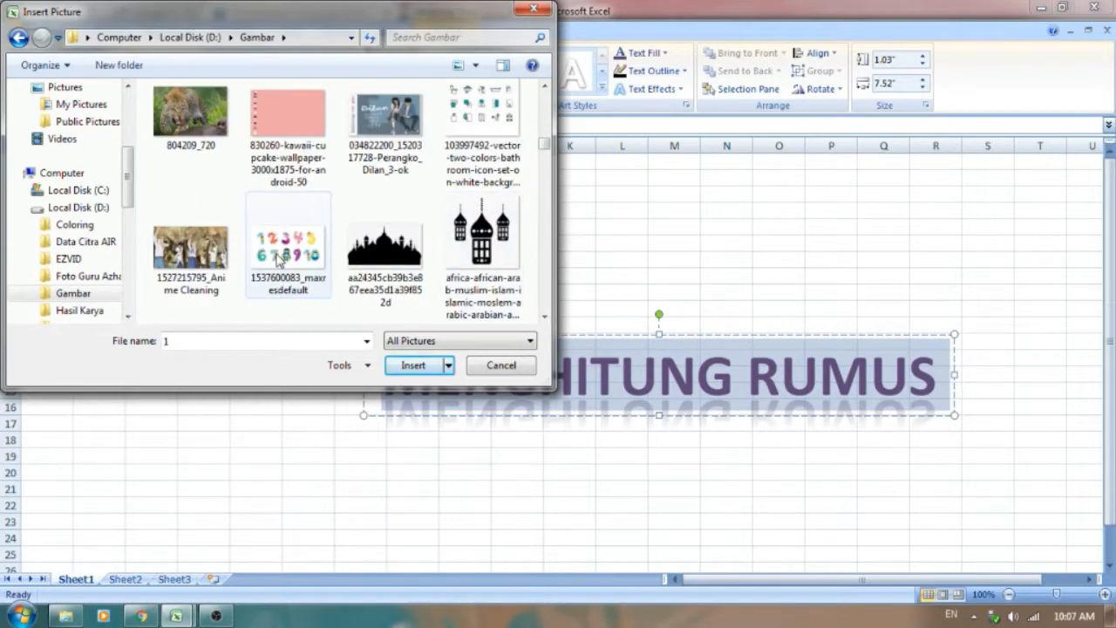
scroll(332, 236, down, 8)
scroll(331, 235, down, 2)
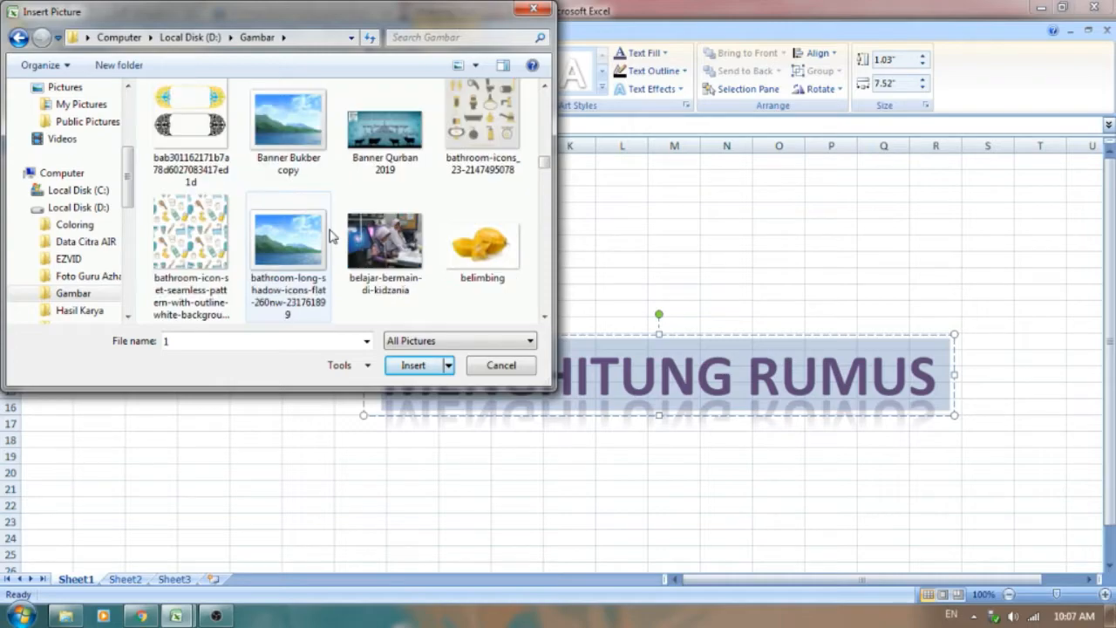
scroll(332, 236, up, 3)
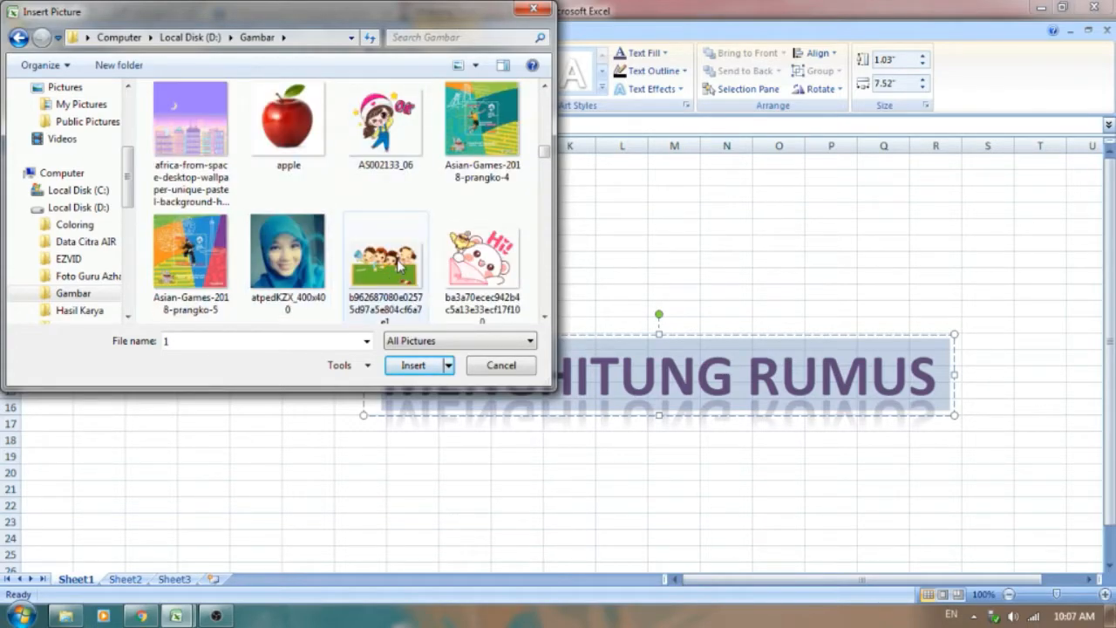
scroll(398, 266, up, 6)
click(397, 307)
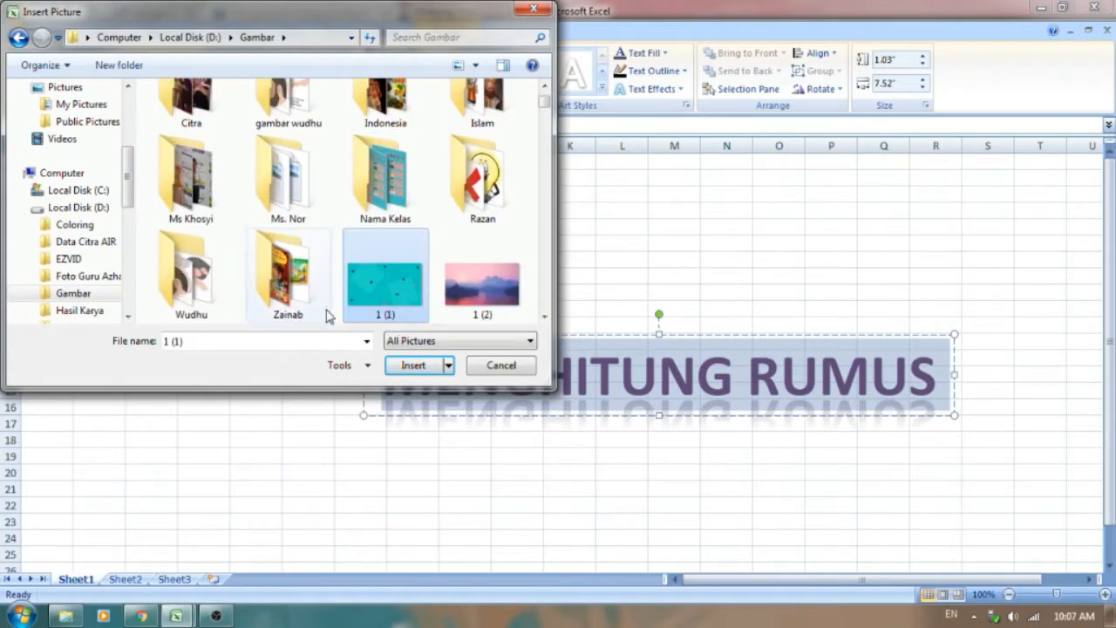
click(417, 365)
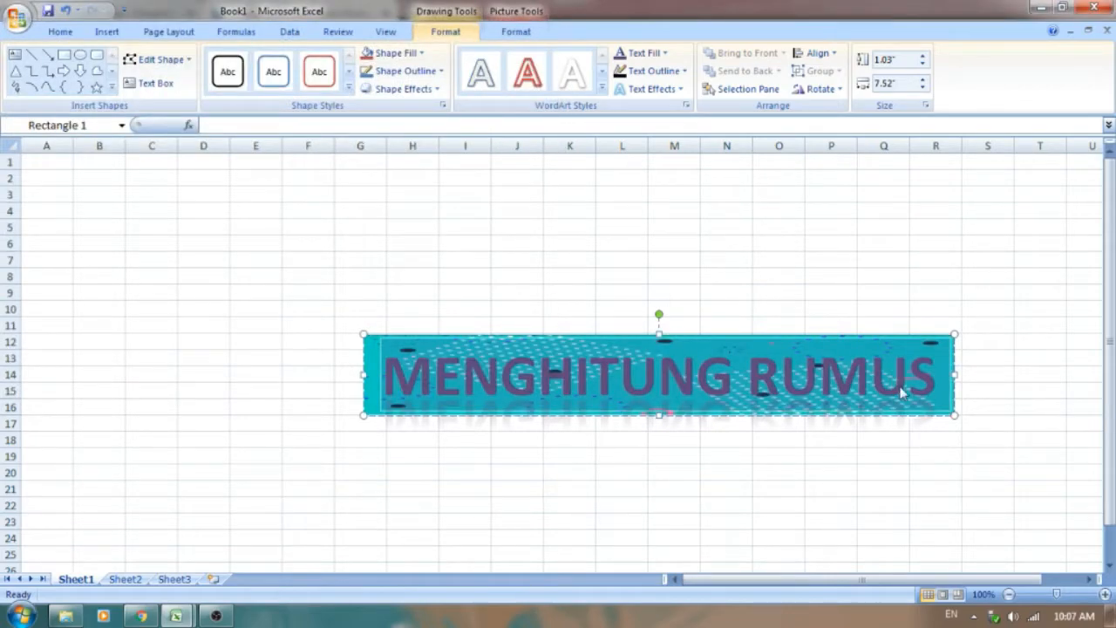
Step: Change the text fill of the MENGHITUNG RUMUS title to a dark orange theme colour
click(912, 454)
click(787, 371)
click(664, 54)
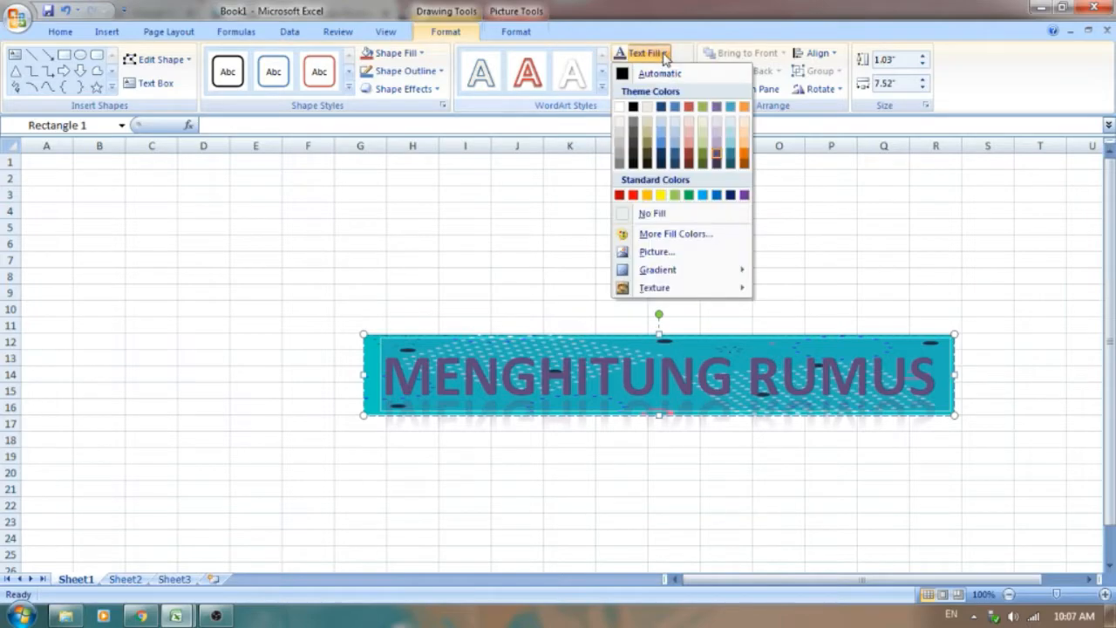
click(743, 156)
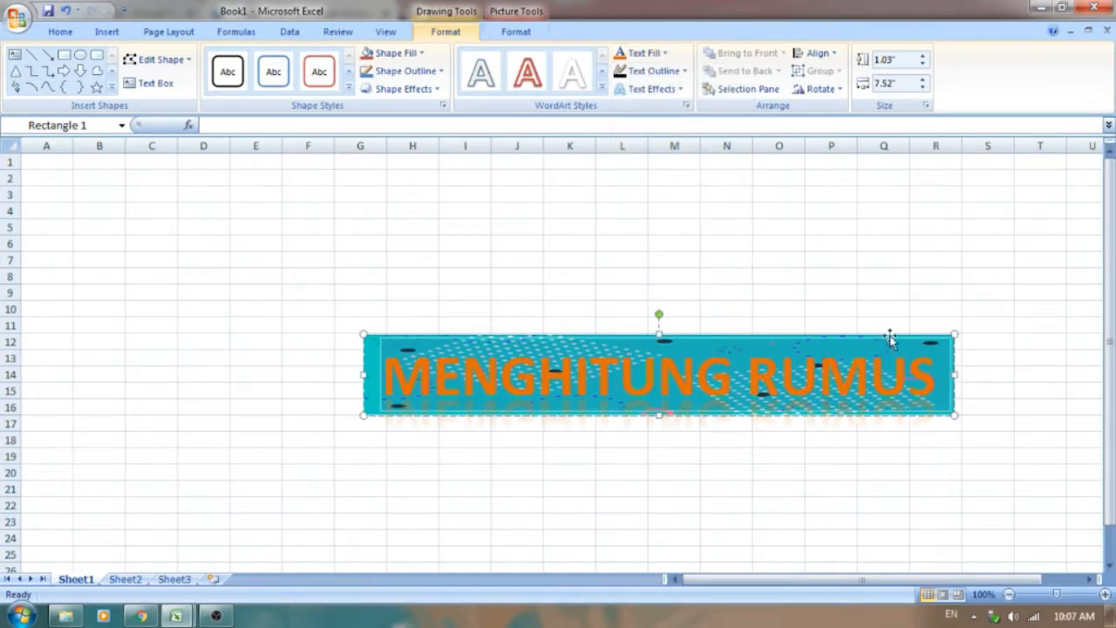
Step: Move the title box to the sheet's upper-left corner at cell A1 and widen it to reach into column M
drag(889, 329, 586, 146)
drag(703, 335, 415, 161)
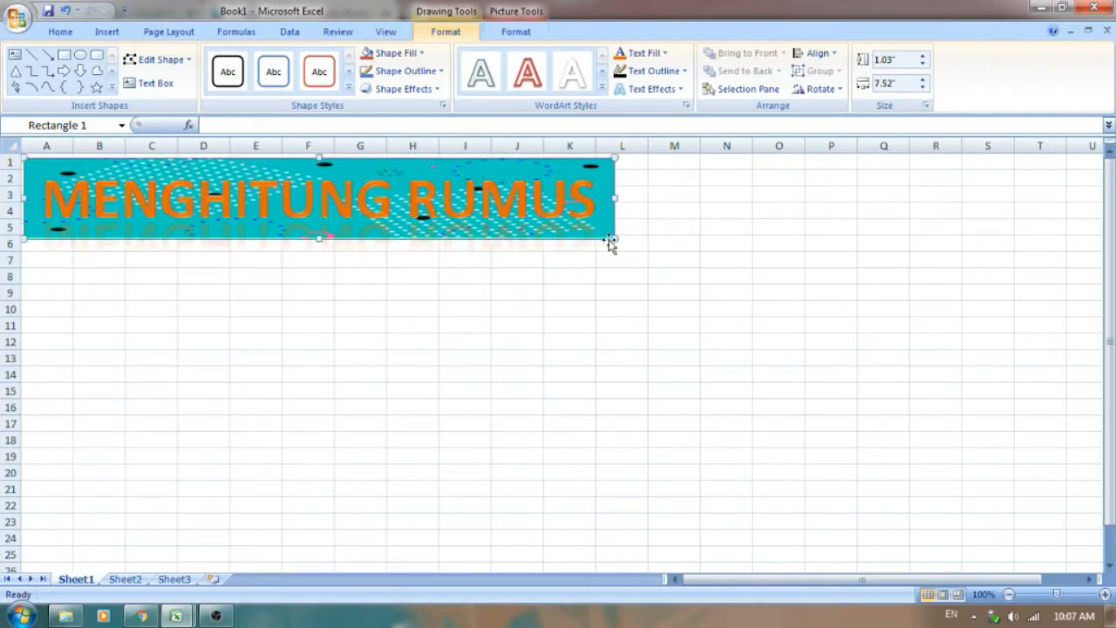
drag(614, 244, 692, 247)
click(693, 313)
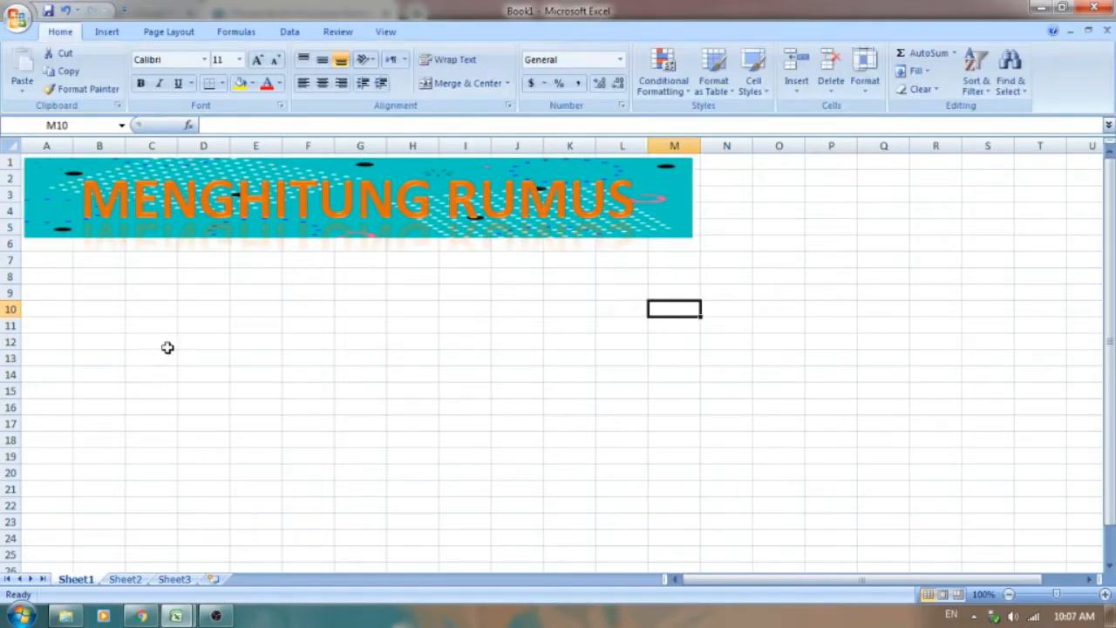
Step: Examine the Keterangan and Rumus header cells in the p4 citra workbook and return to Book1
mouse_move(176, 616)
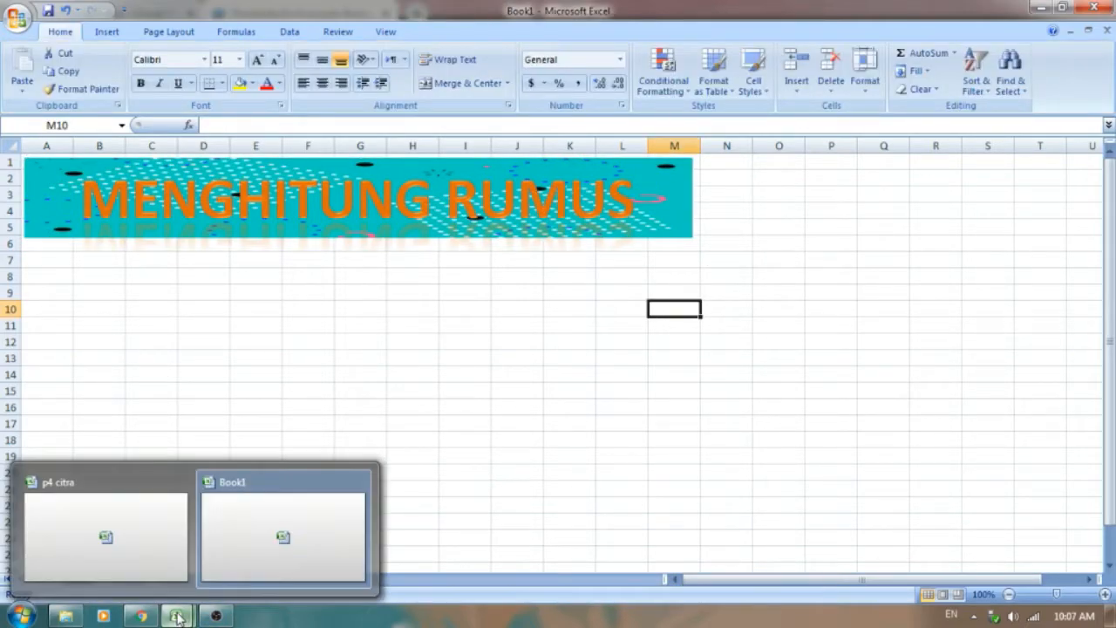
click(137, 537)
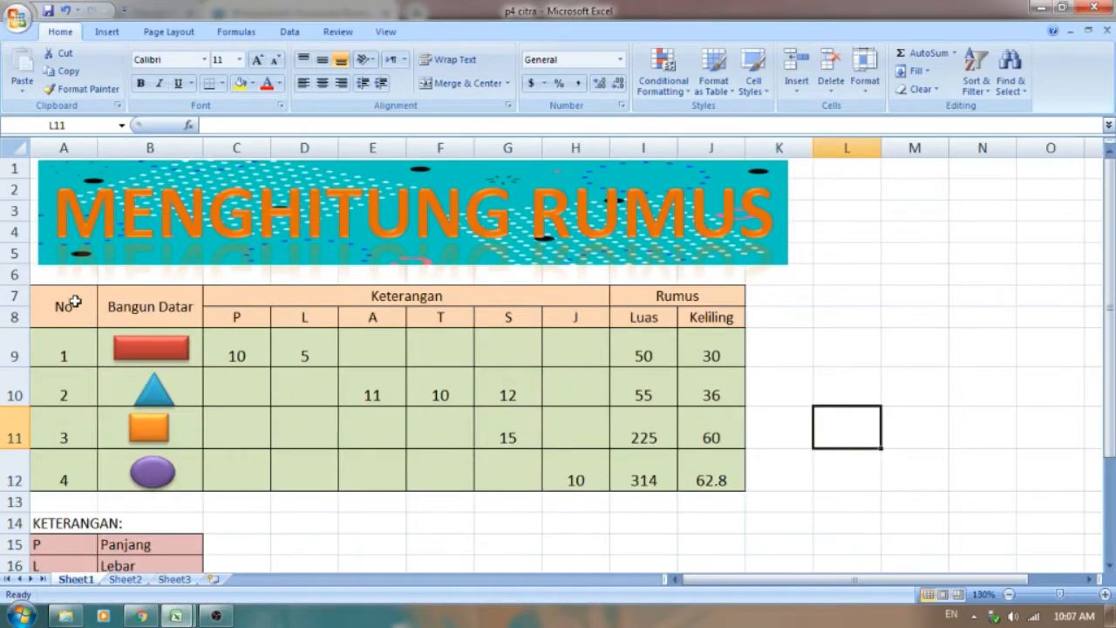
click(457, 291)
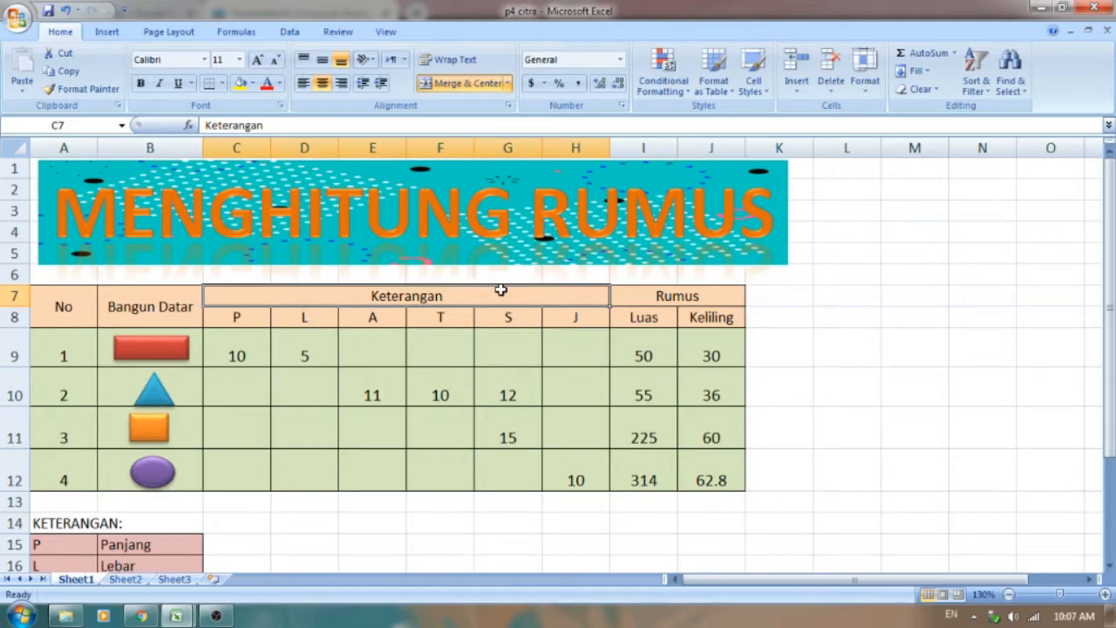
click(705, 296)
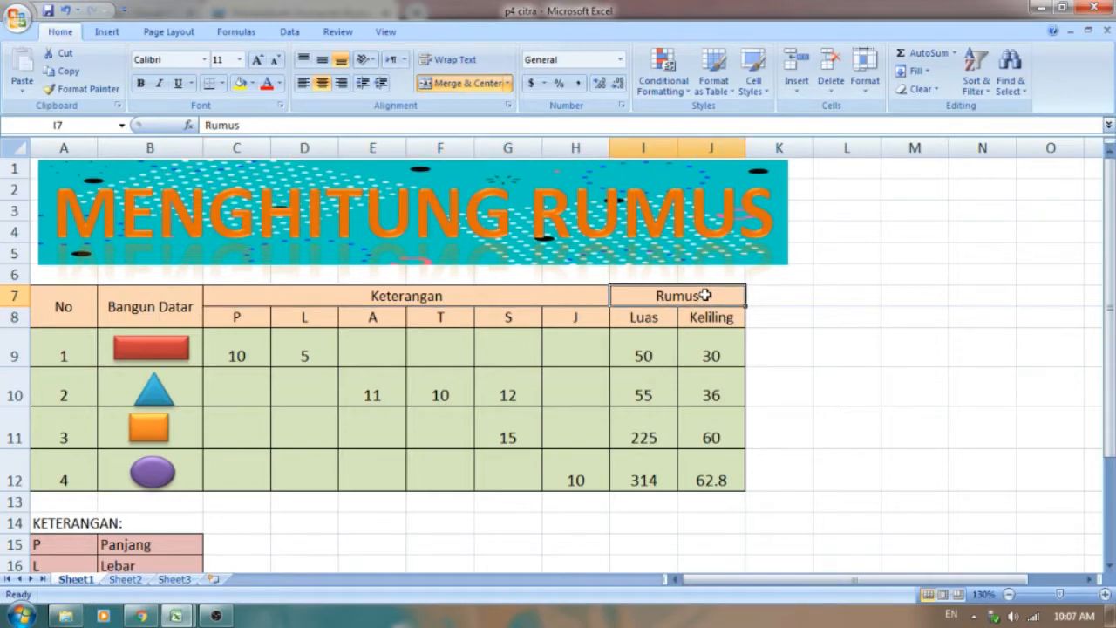
mouse_move(175, 616)
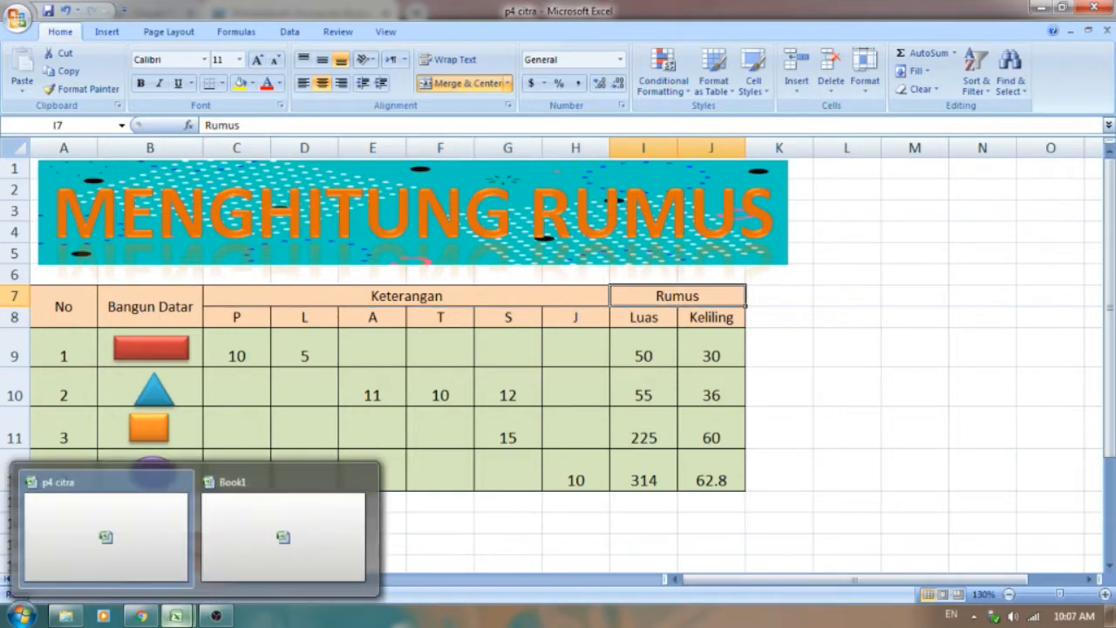
click(273, 548)
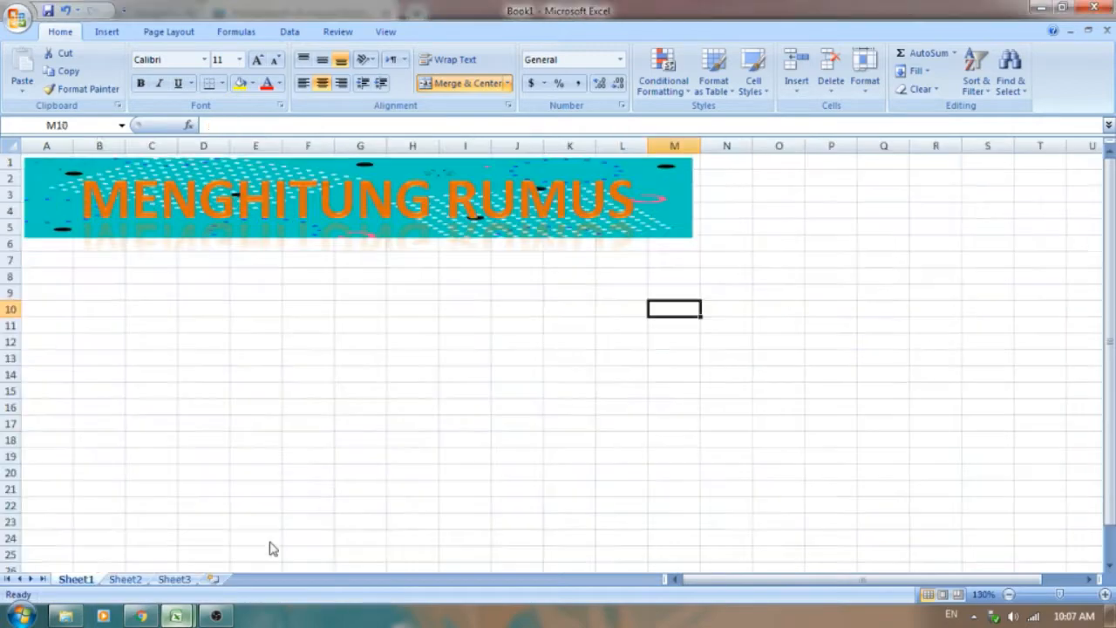
Step: Enter the table headers "No" in cell A8 and "Bangun Datar" in cell B8
click(43, 280)
text(n)
key(BackSpace)
key(BackSpace)
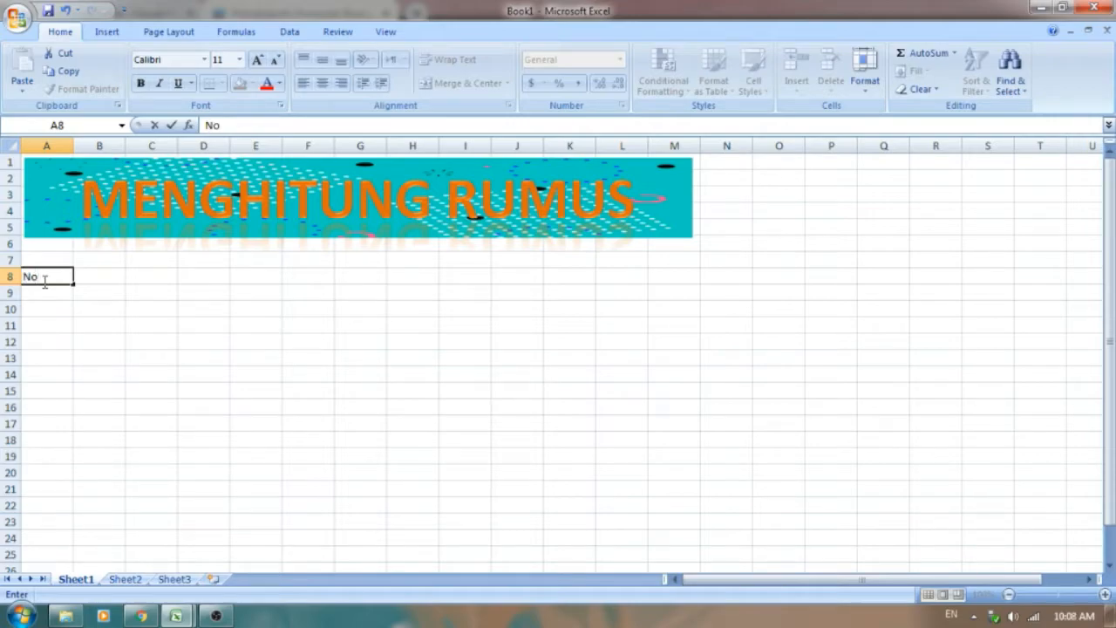
text(No)
key(Tab)
text(Bangun)
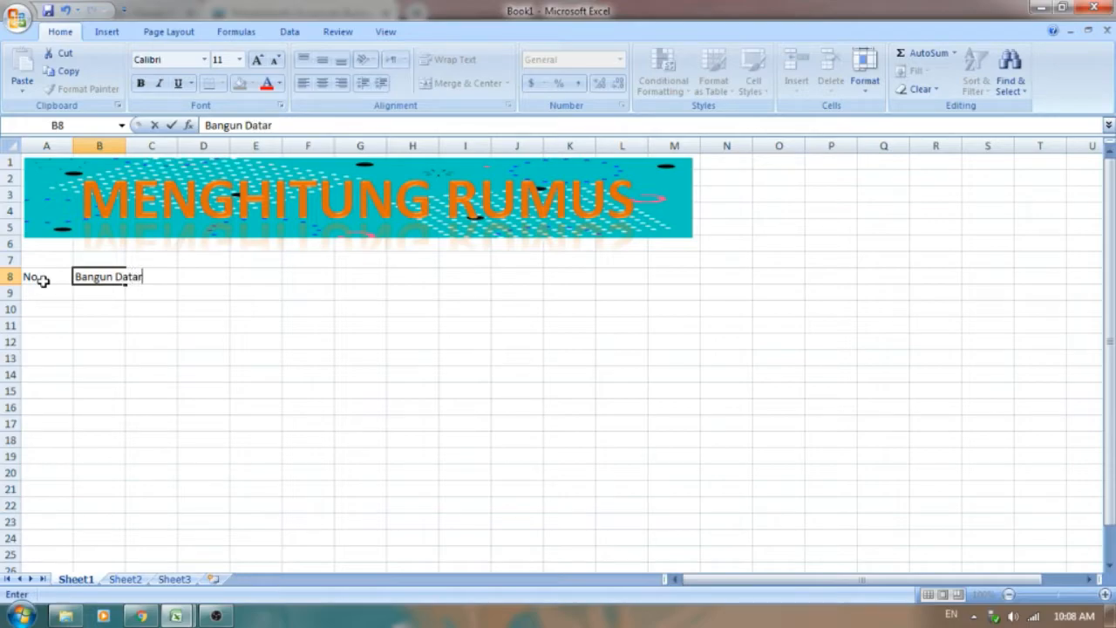
key(Tab)
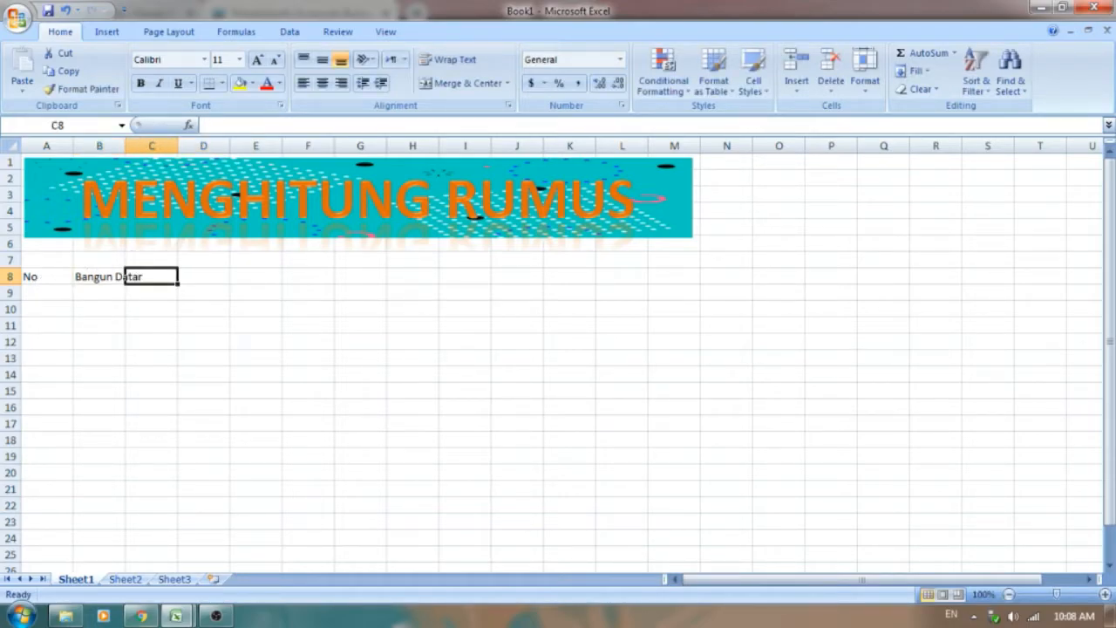
Step: Check the header row in the p4 citra workbook and enter "Keterangan" in cell C8 of Book1
click(176, 615)
click(128, 578)
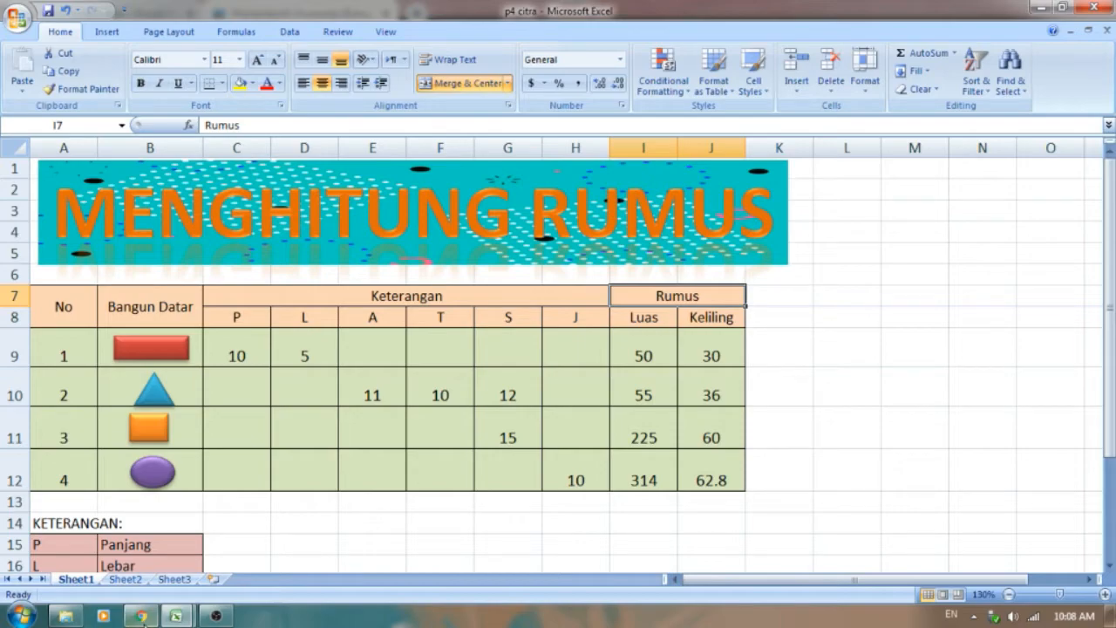
click(176, 616)
click(226, 551)
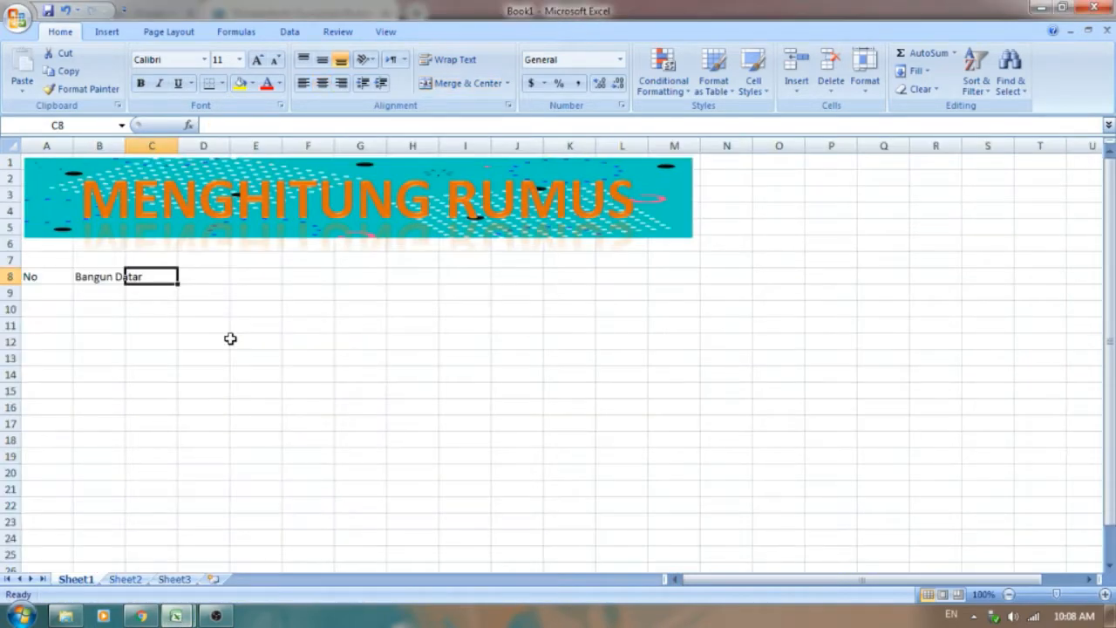
text(K)
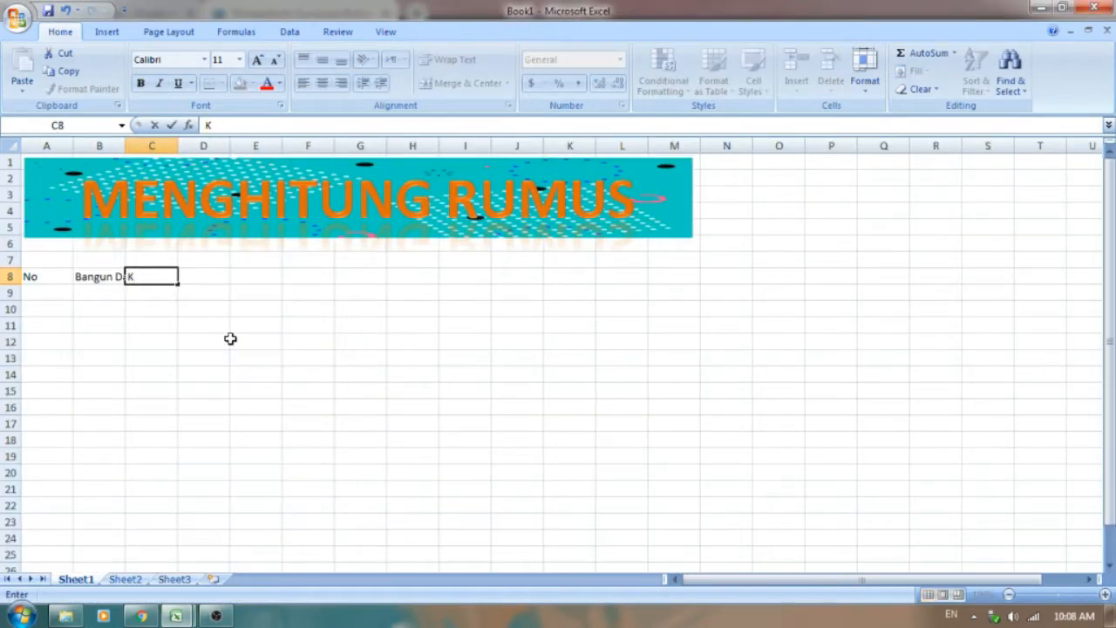
text(eterangan)
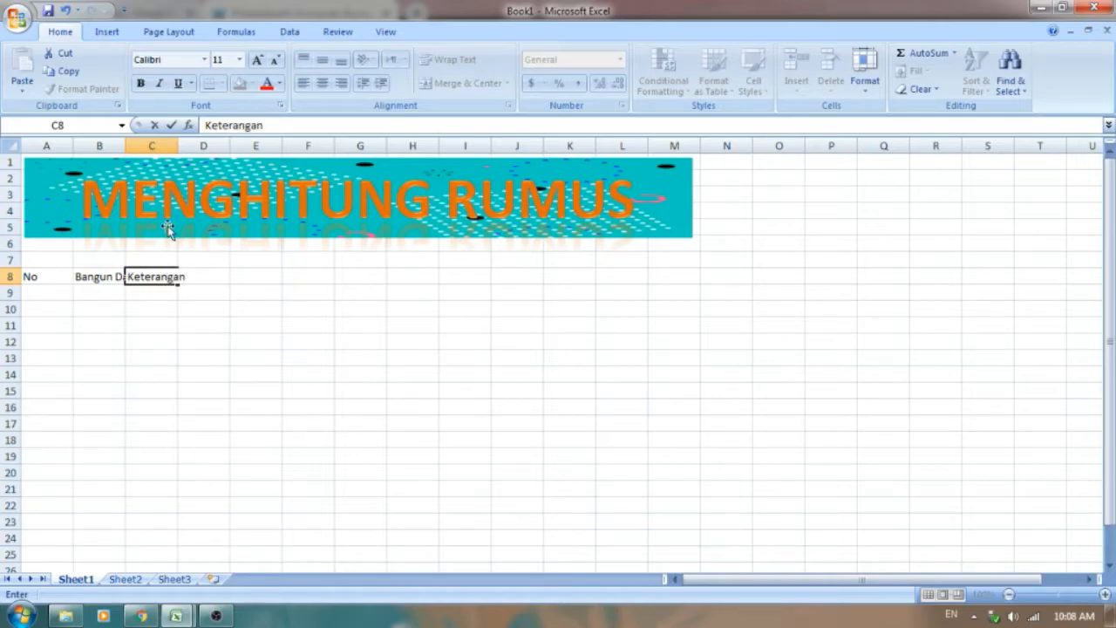
Step: Enter the subheaders P, L, A, T, S and J in cells C9 to H9 under Keterangan
click(150, 294)
text(P)
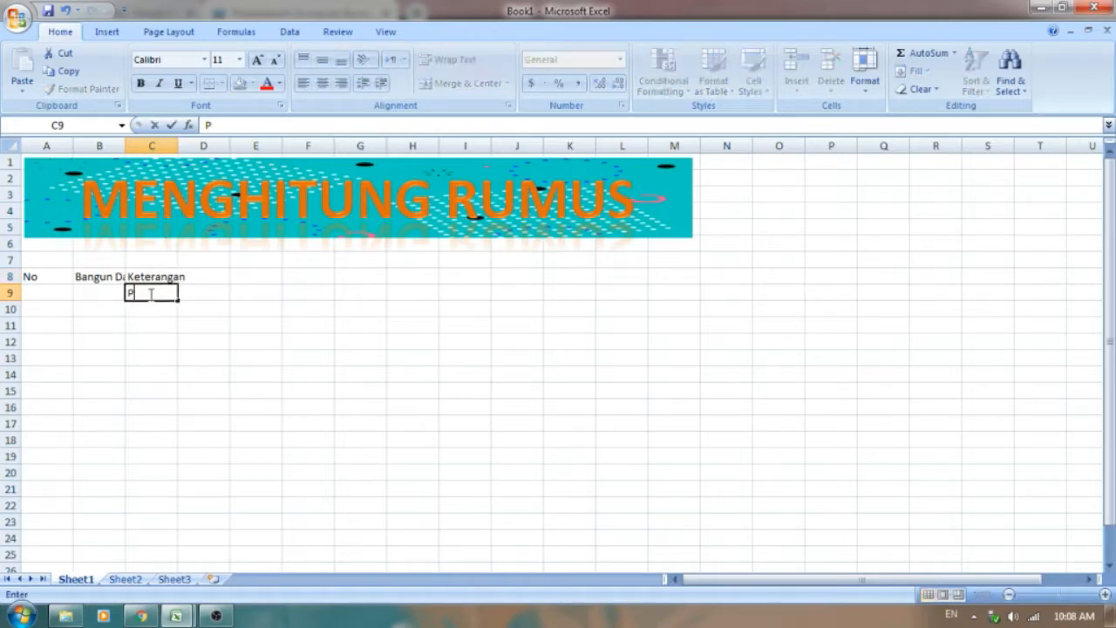
key(Tab)
text(L)
key(Tab)
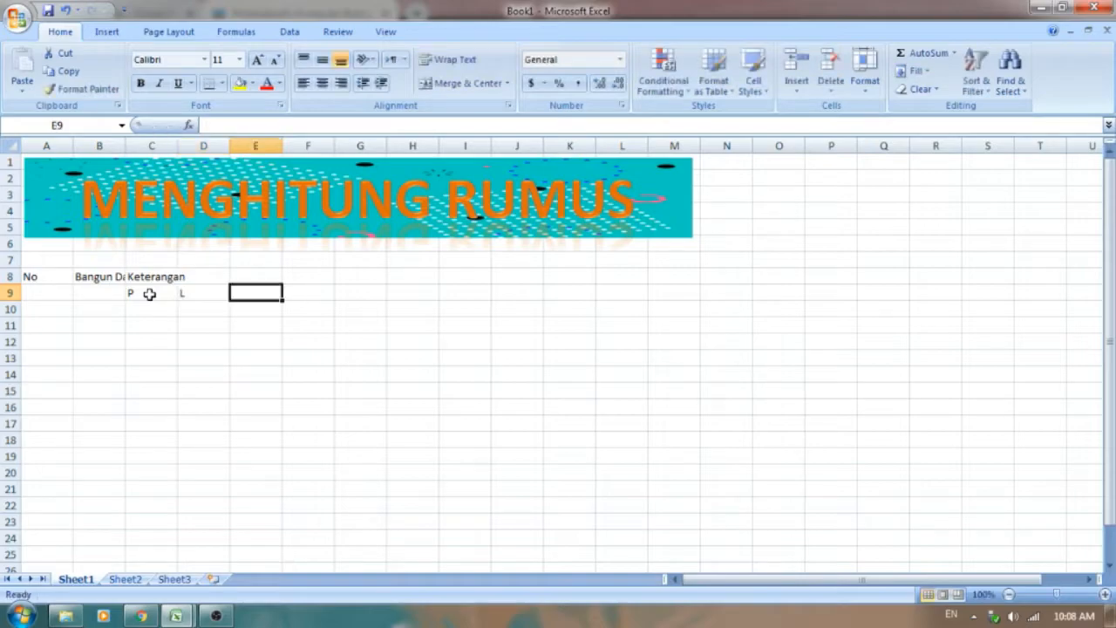
text(A)
key(Tab)
text(T)
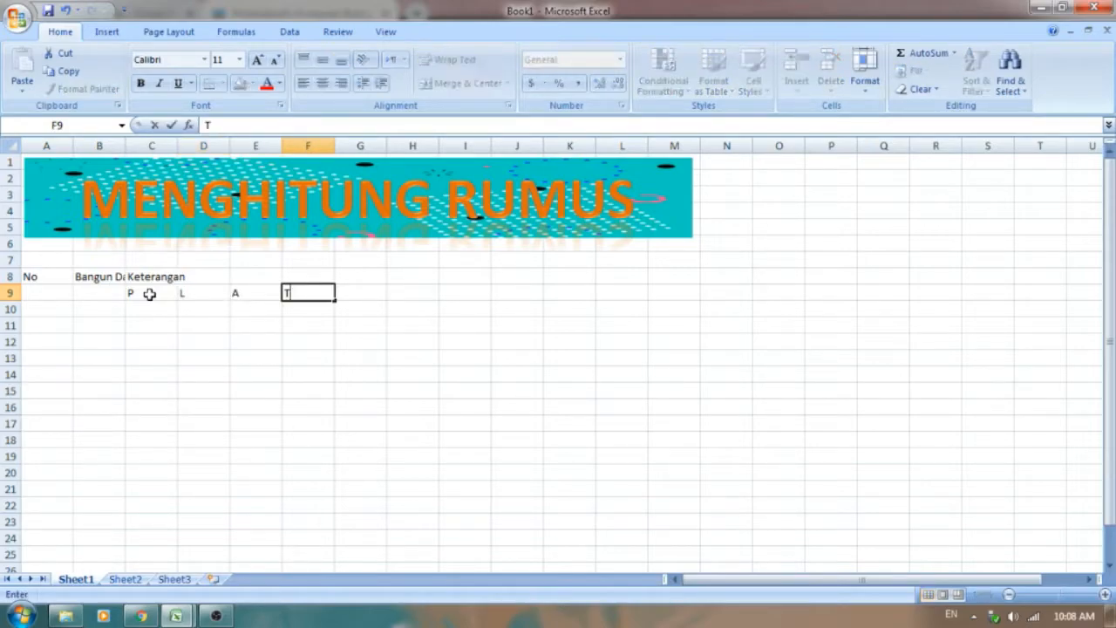
key(Tab)
text(S)
key(Tab)
text(J)
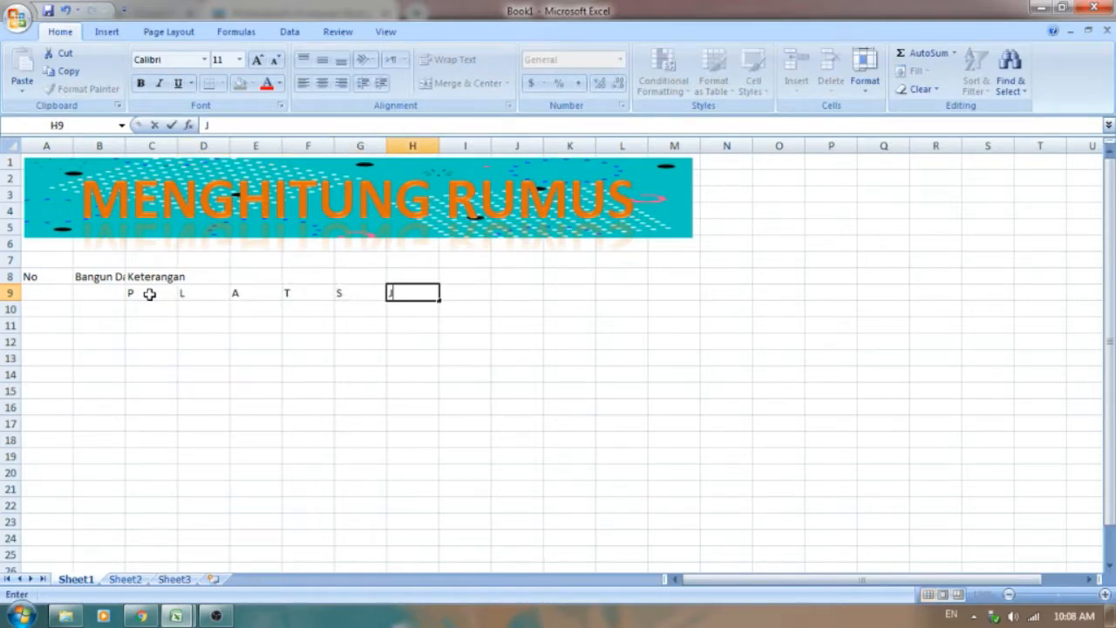
click(462, 293)
Step: Check the Rumus header in the p4 citra workbook and enter "Rumus" in cell I8 of Book1
click(469, 272)
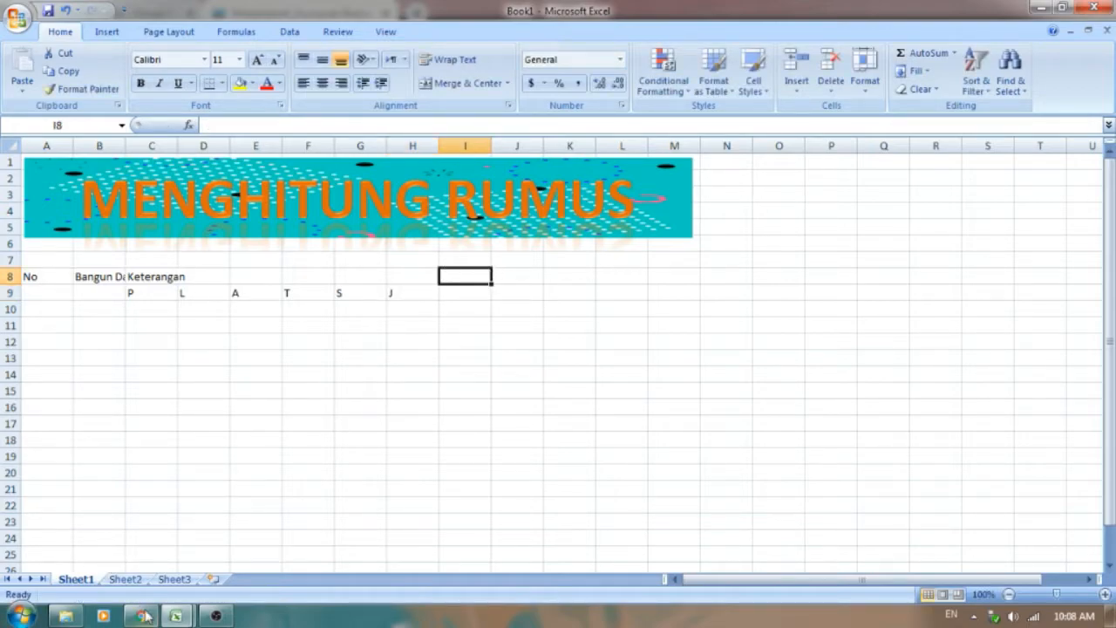
mouse_move(176, 616)
click(144, 534)
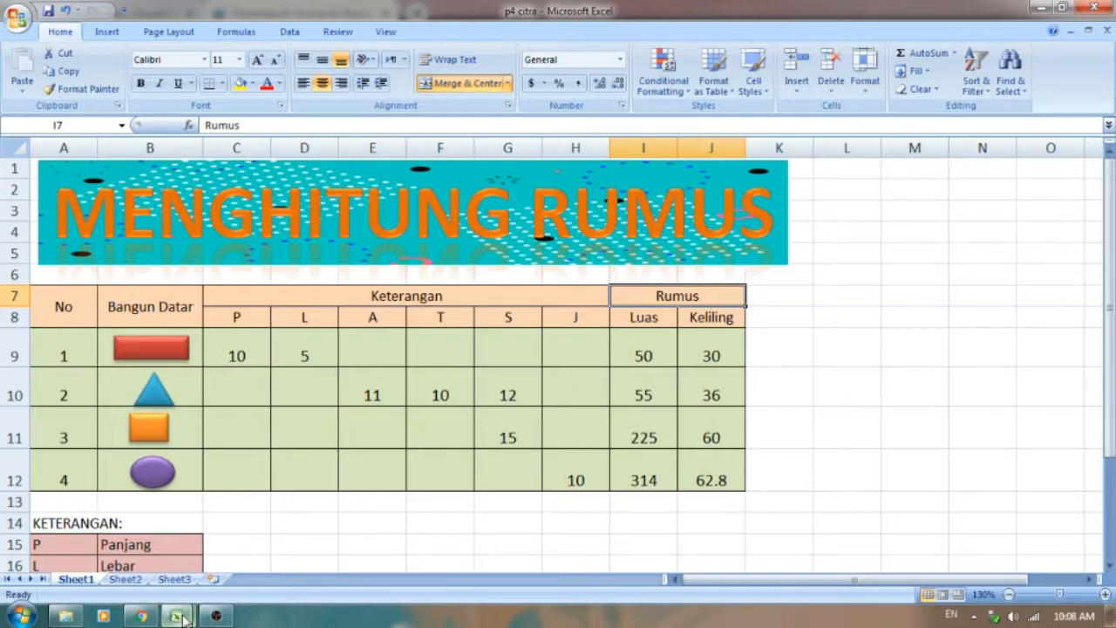
mouse_move(176, 616)
click(304, 528)
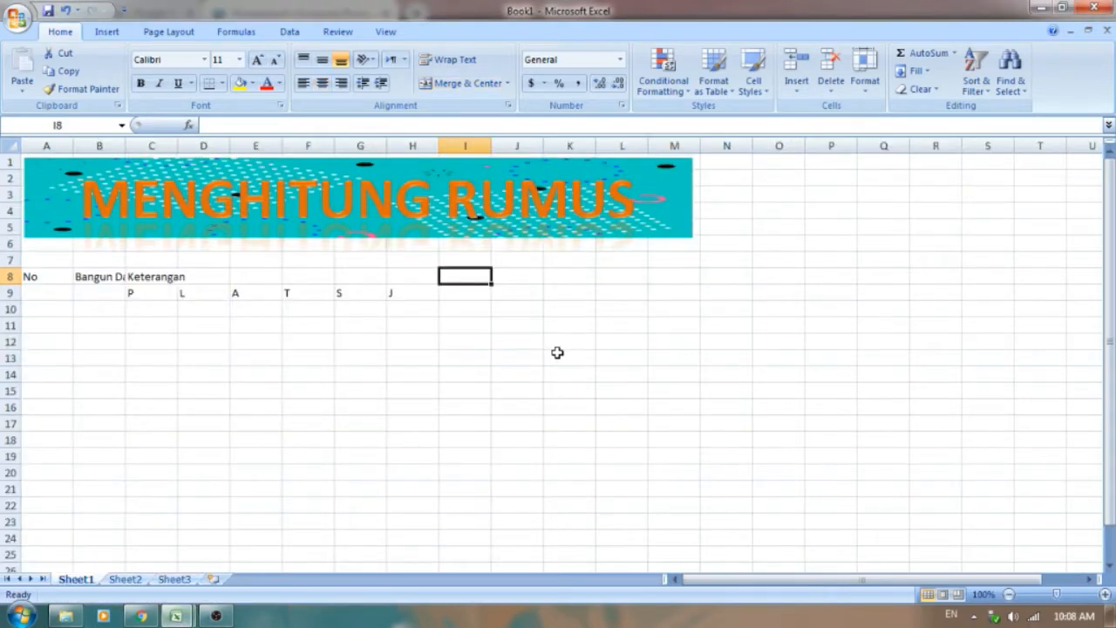
text(t)
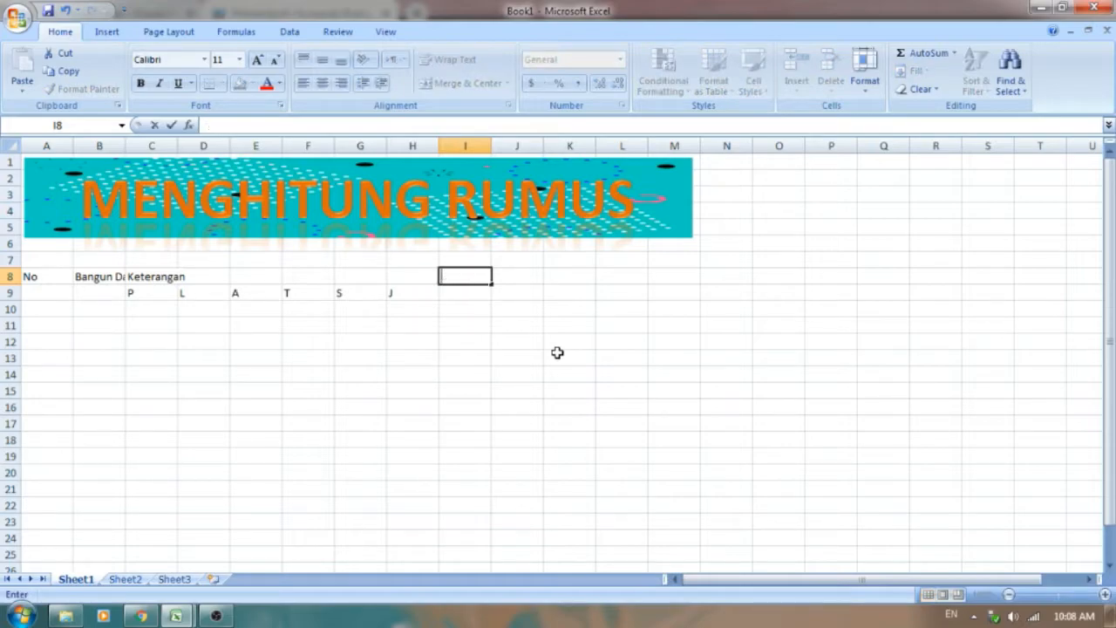
text(umus)
key(Return)
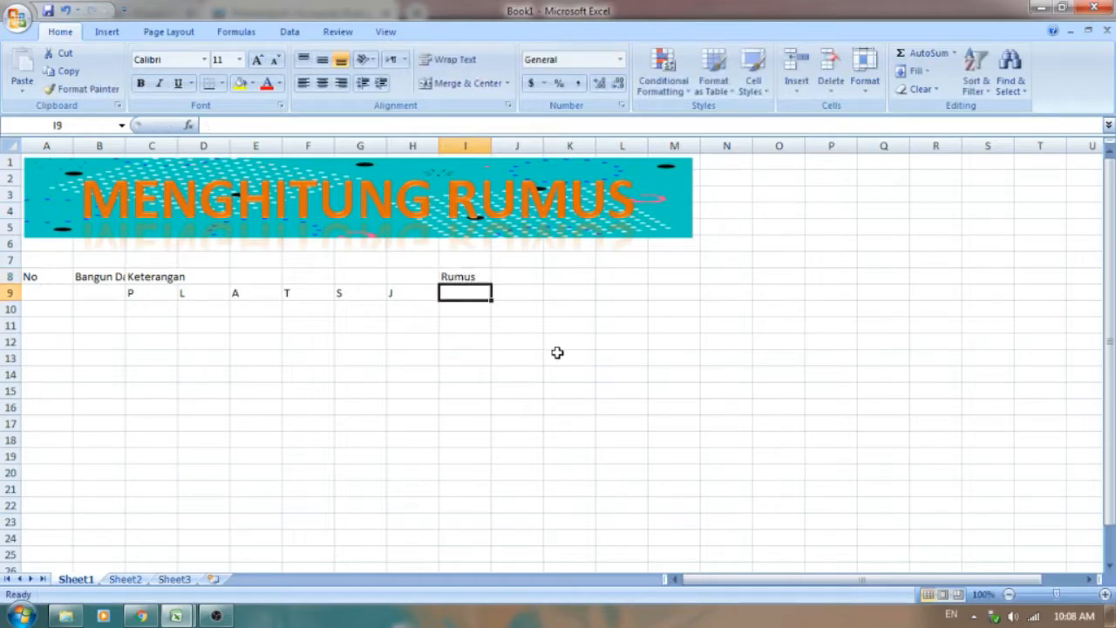
Step: Enter the subheaders "Luas" in cell I9 and "Keliling" in cell J9 under Rumus
text(Luas)
key(shift+Right)
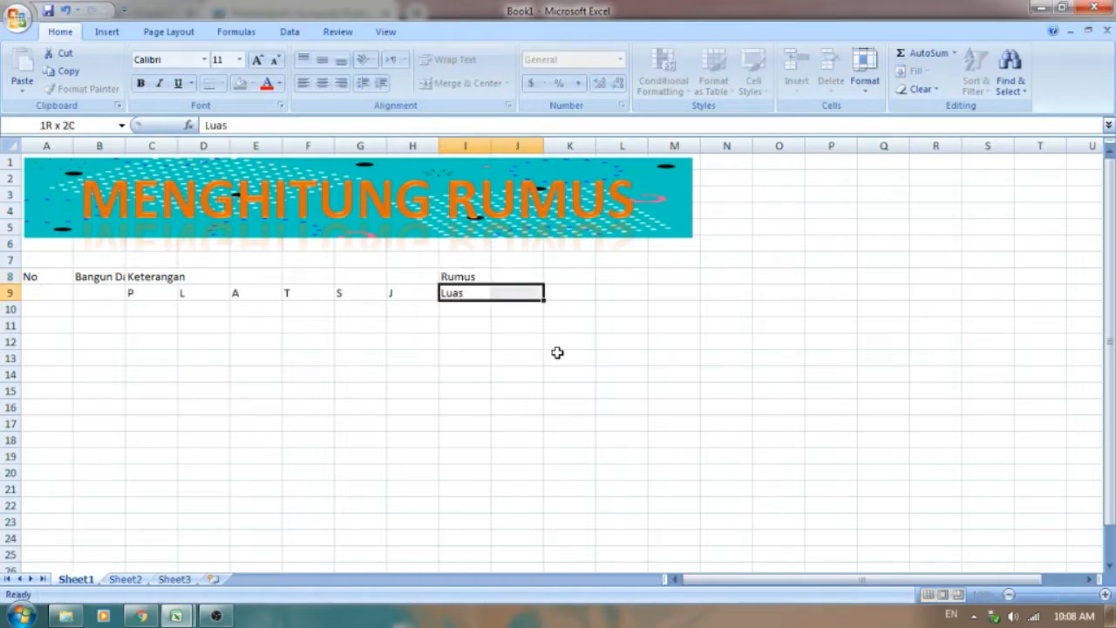
click(539, 296)
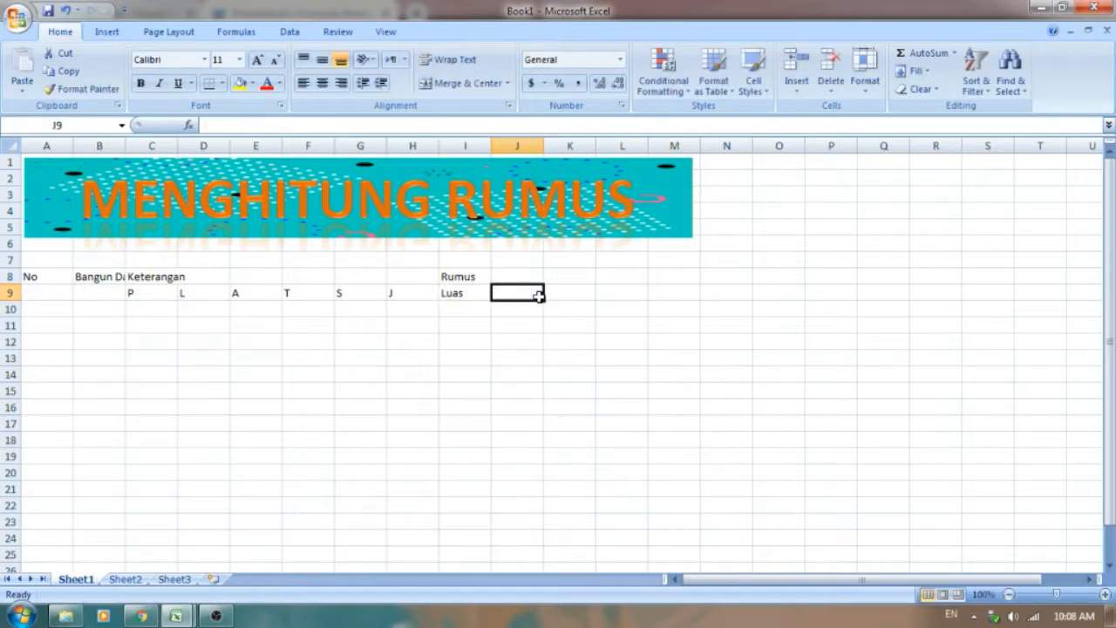
text(Keliling)
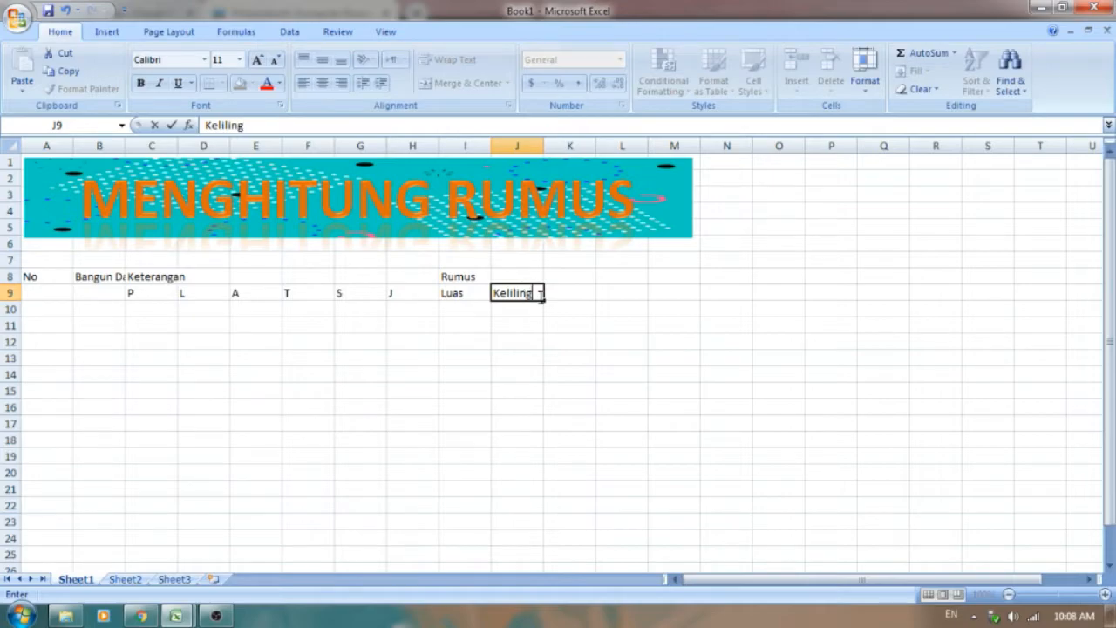
click(371, 343)
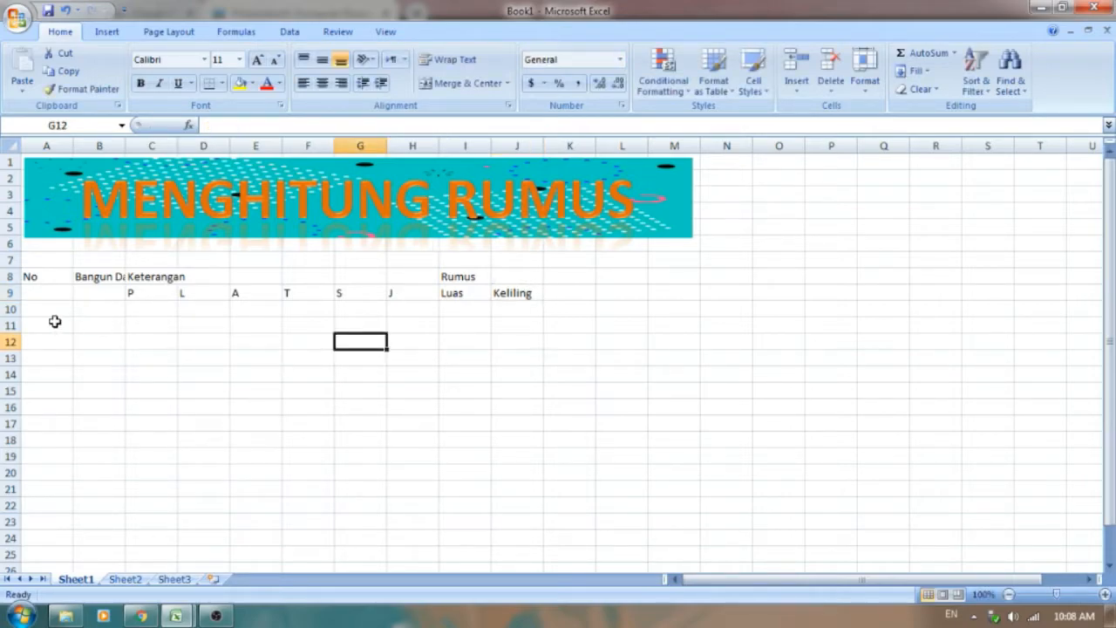
Step: Start the row numbering under No with 1 in cell A10 and 2 in cell A11
click(54, 306)
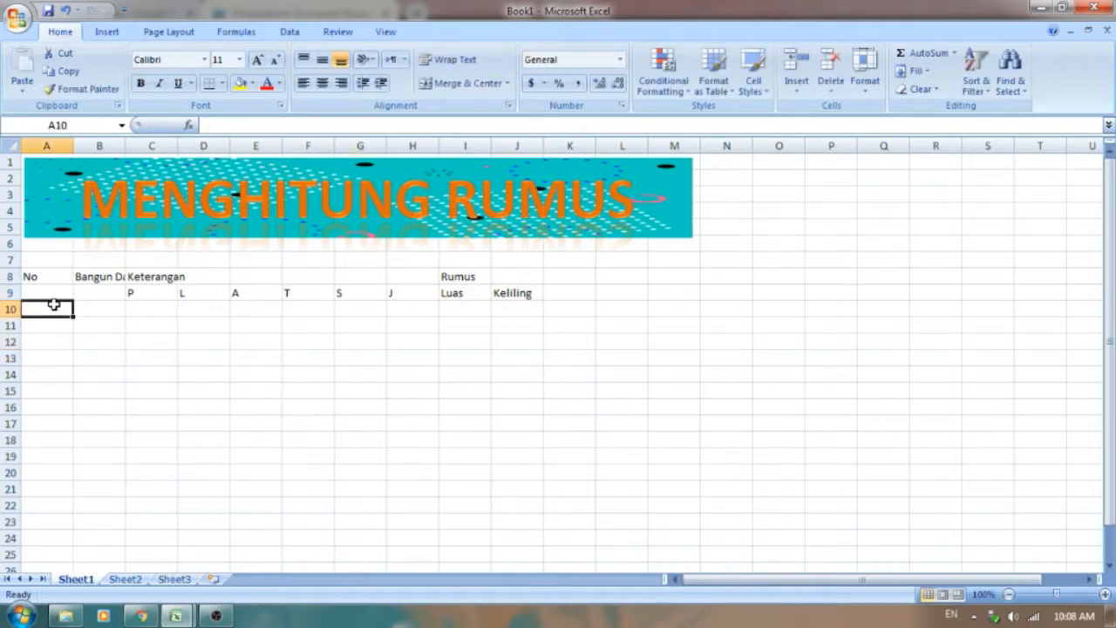
text(1)
key(Return)
text(2)
click(54, 306)
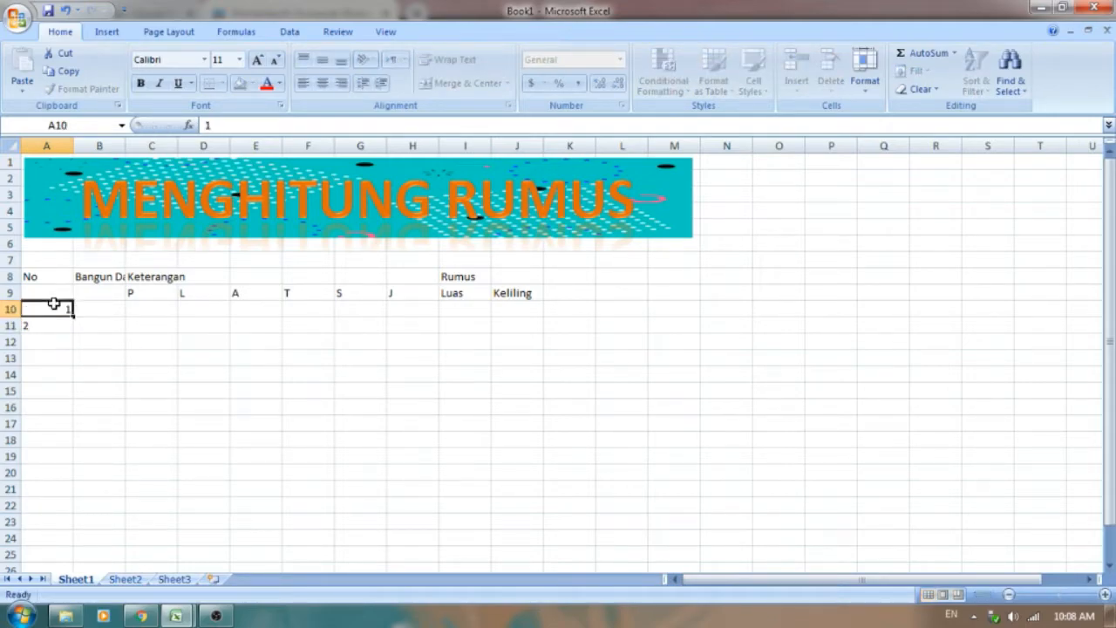
Step: Check the row numbering in the p4 citra workbook and extend Book1's number series down to 4 in cell A13
drag(57, 312, 60, 322)
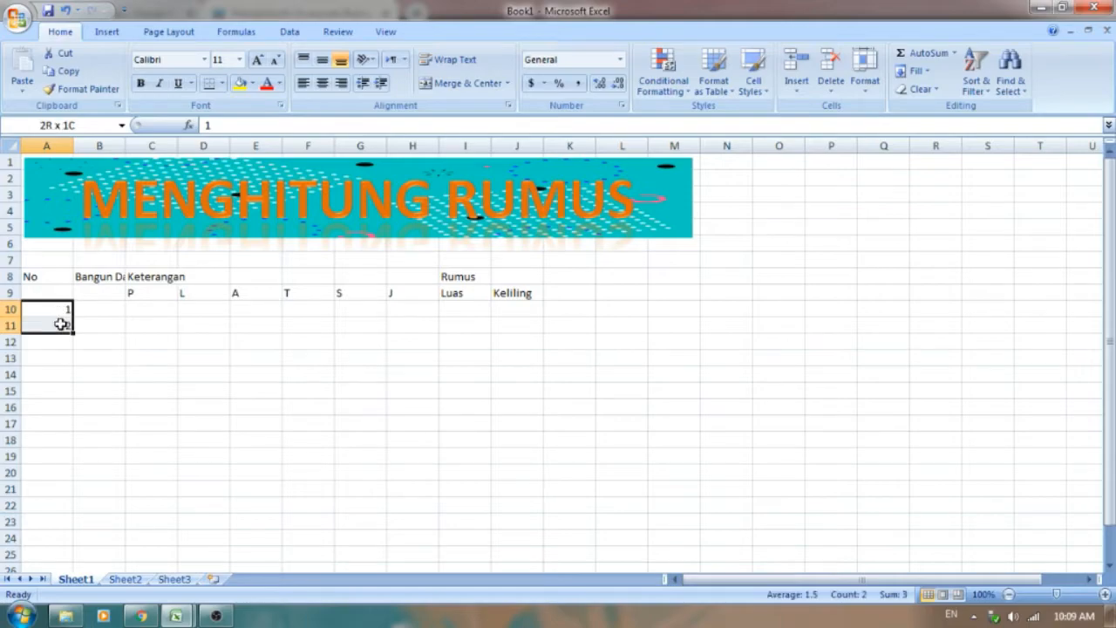
click(176, 616)
click(133, 536)
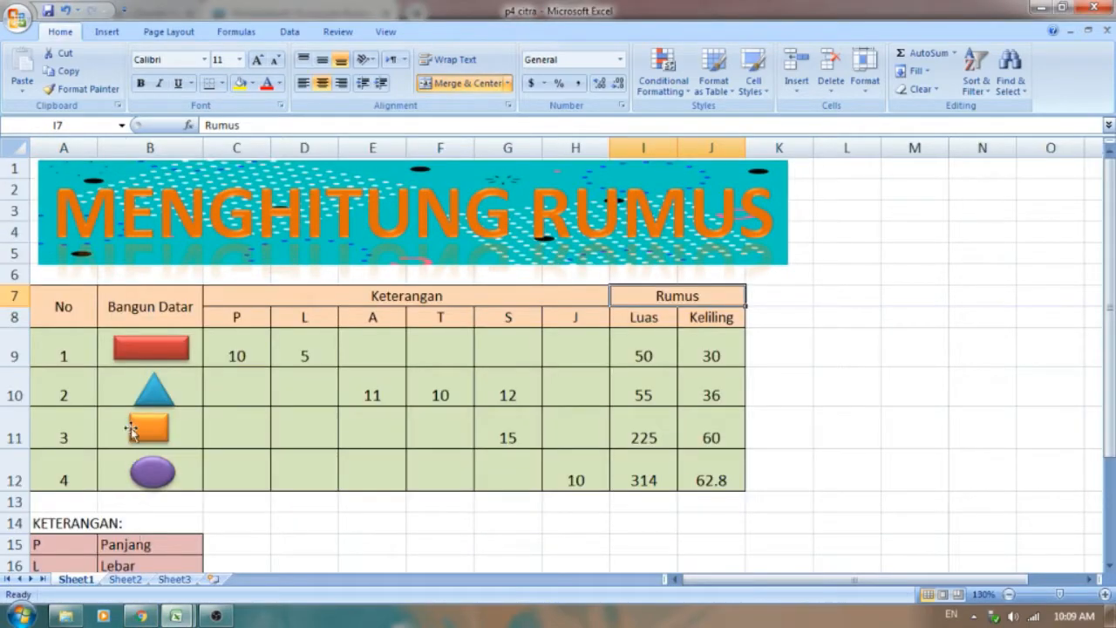
click(179, 617)
click(209, 558)
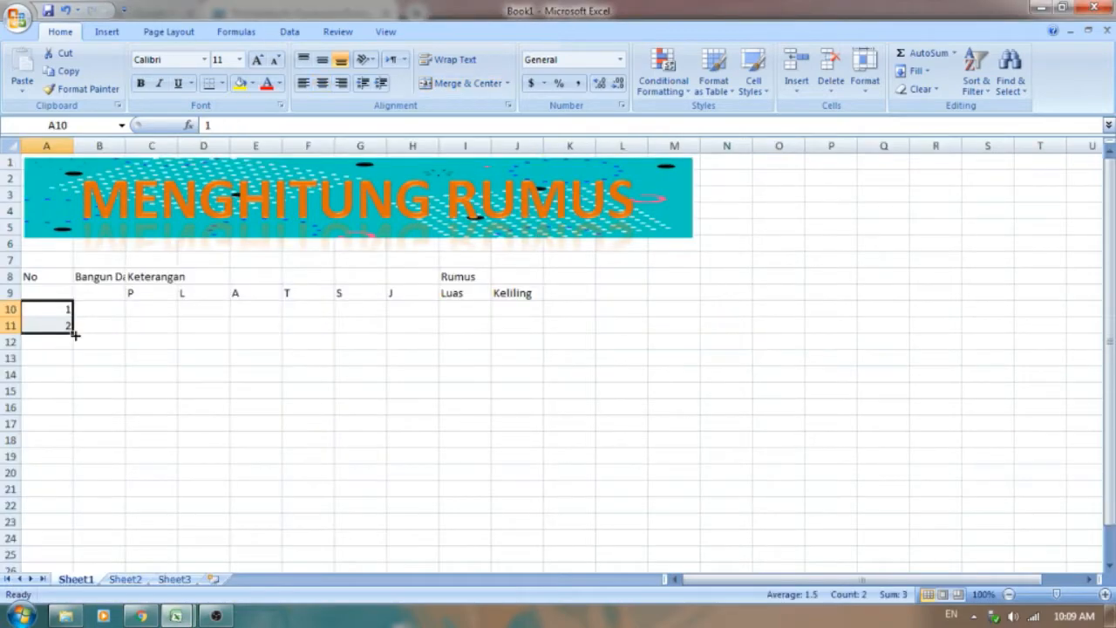
drag(72, 333, 82, 365)
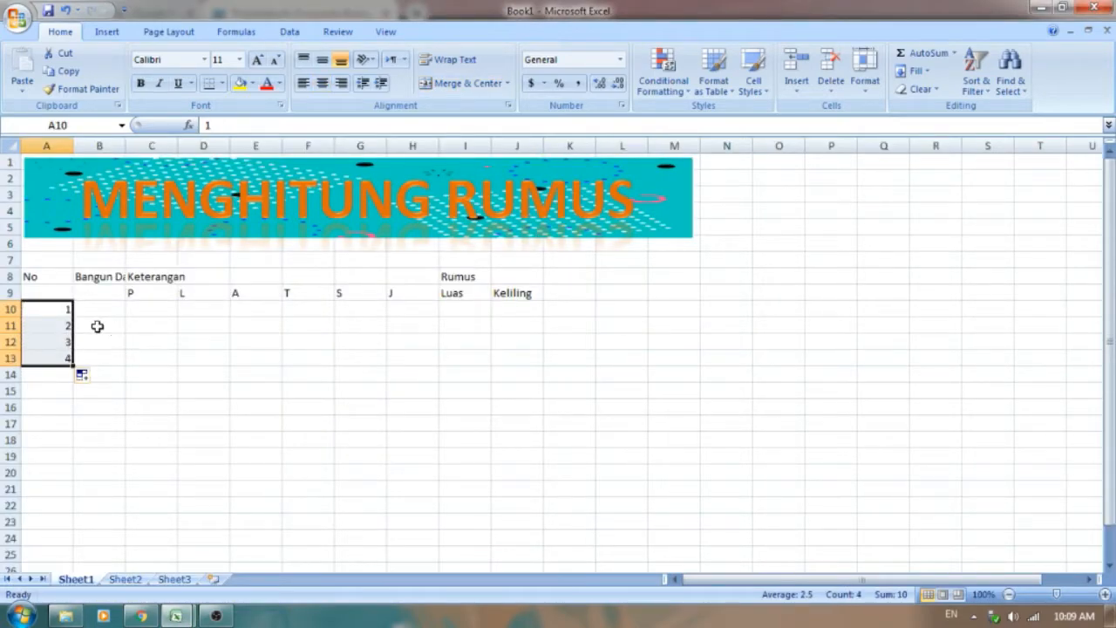
Step: Widen column B to fit the Bangun Datar header and narrow column A around the No column
click(95, 324)
click(97, 307)
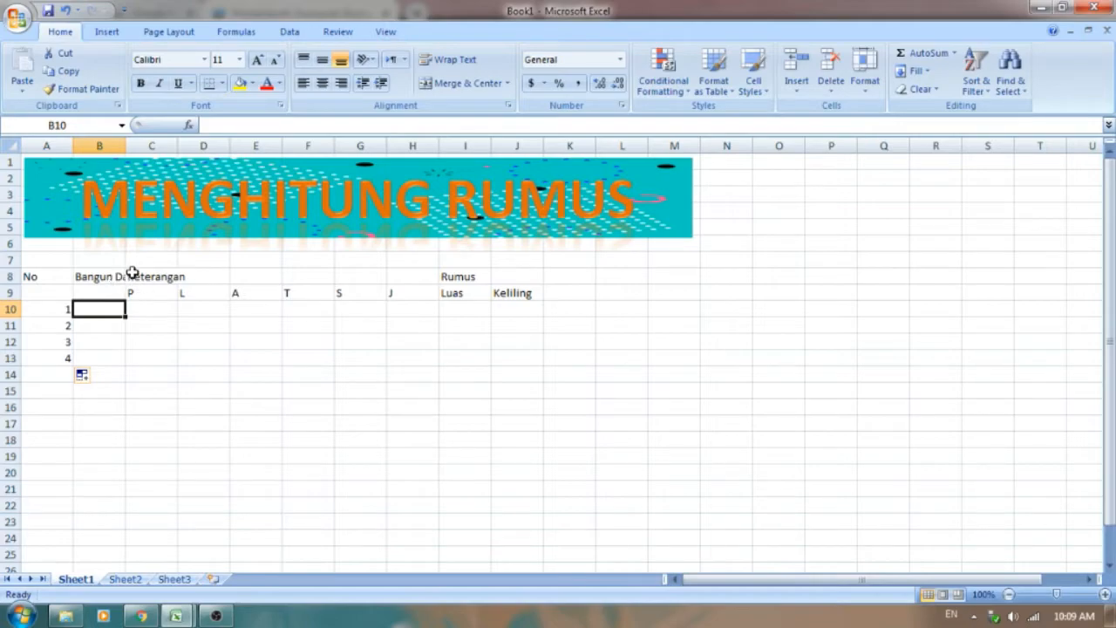
drag(126, 148, 154, 153)
drag(75, 144, 49, 145)
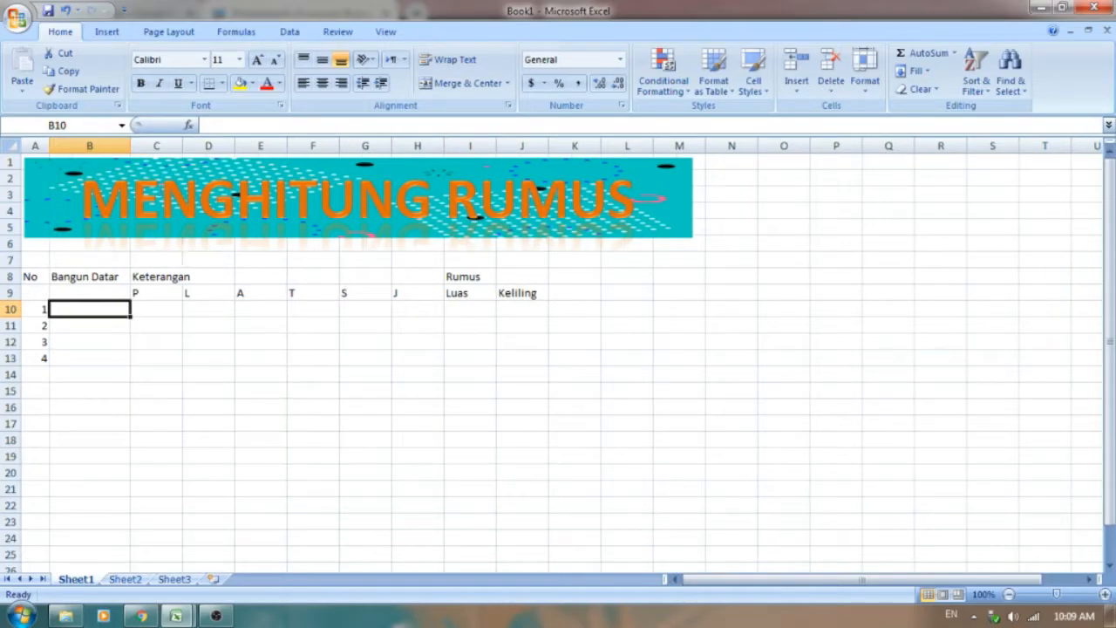
Step: Merge and center the Keterangan header across C8:H8 and the Rumus header across I8:J8
drag(162, 276, 420, 271)
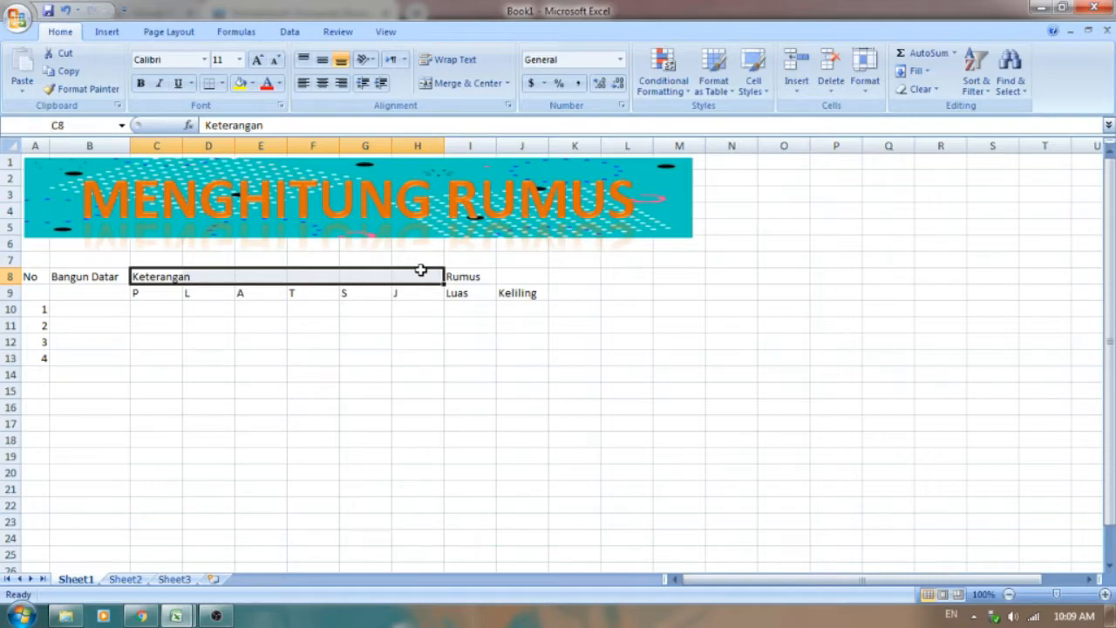
click(475, 85)
drag(485, 272, 518, 274)
click(462, 84)
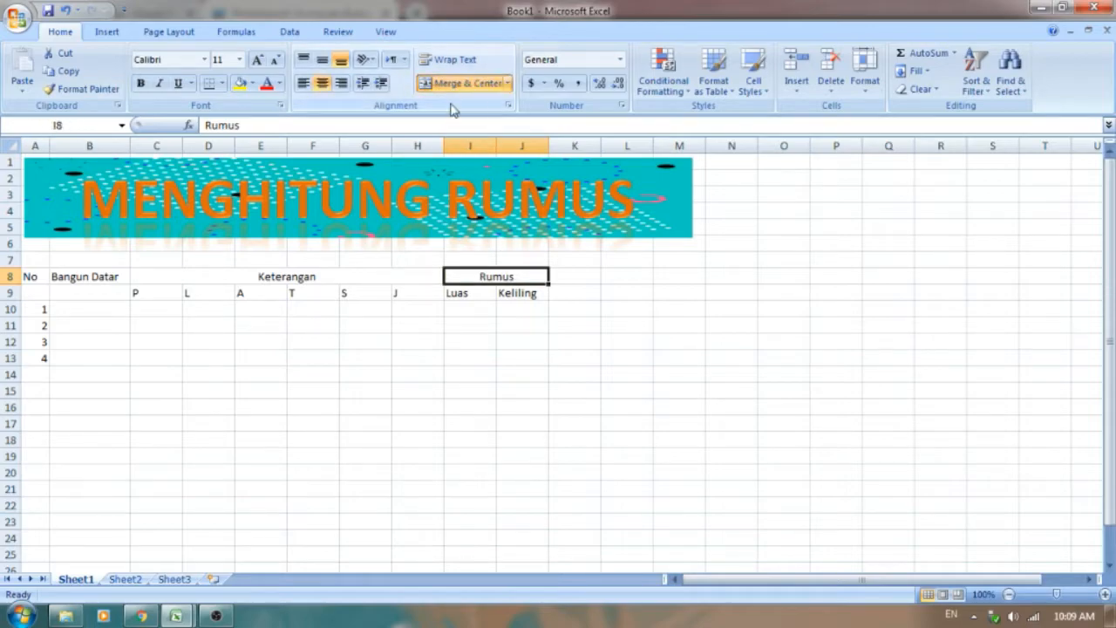
Step: Apply all borders to the table range A8:J13 and center its text horizontally
drag(40, 273, 532, 364)
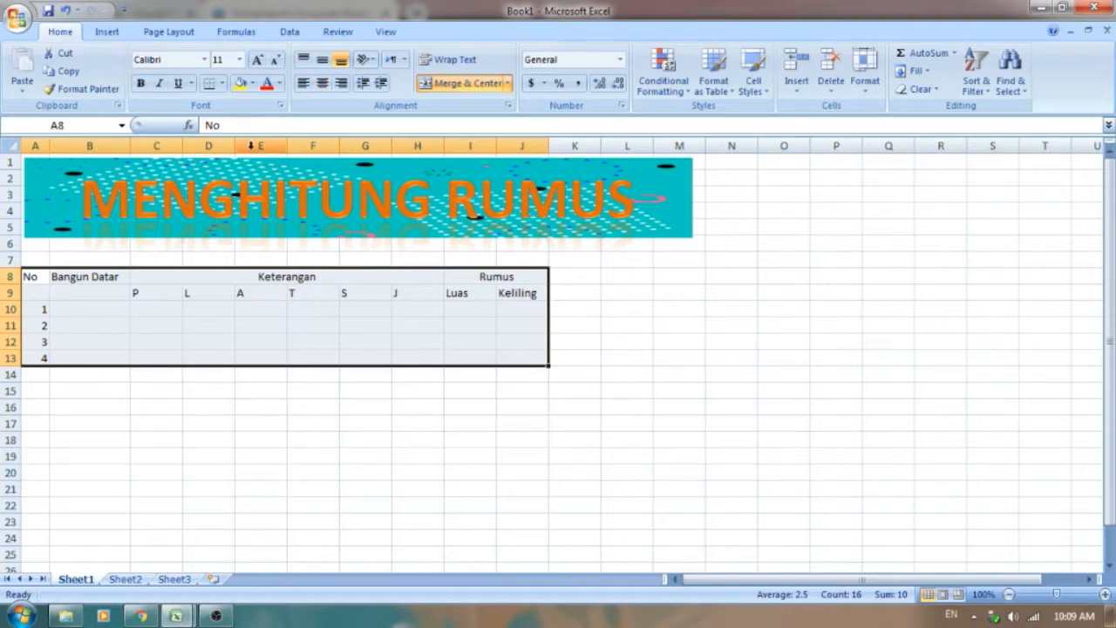
click(223, 83)
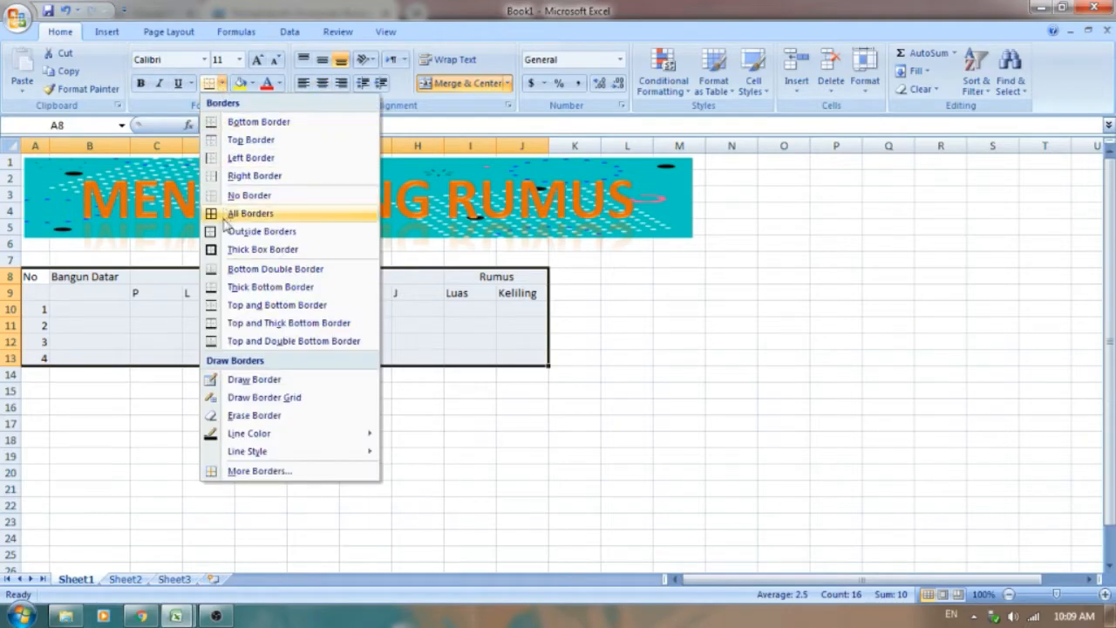
click(251, 214)
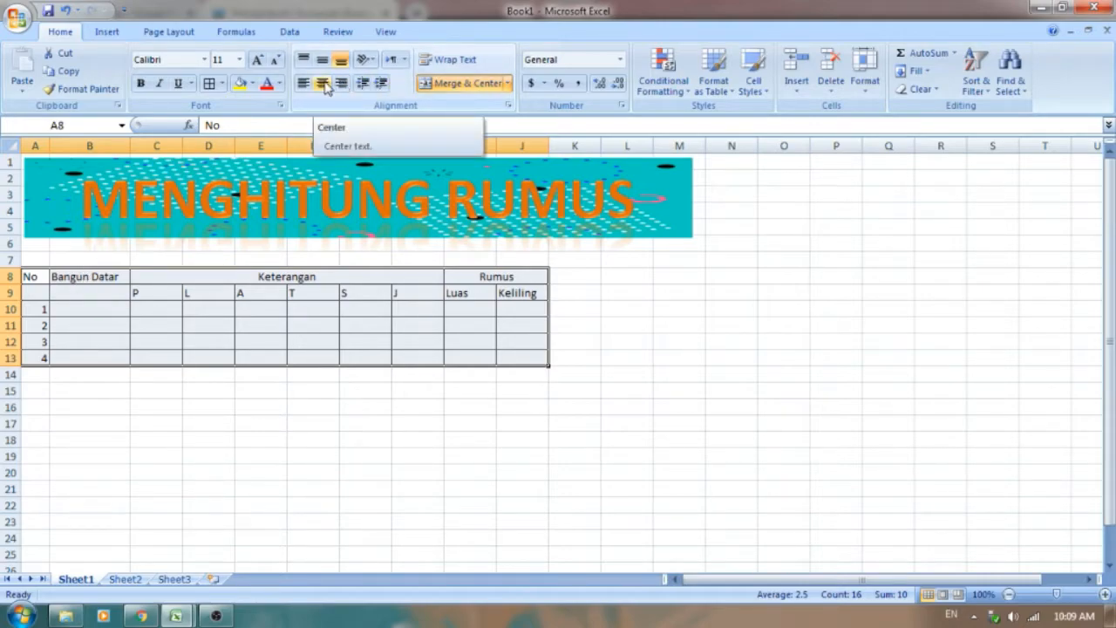
click(323, 83)
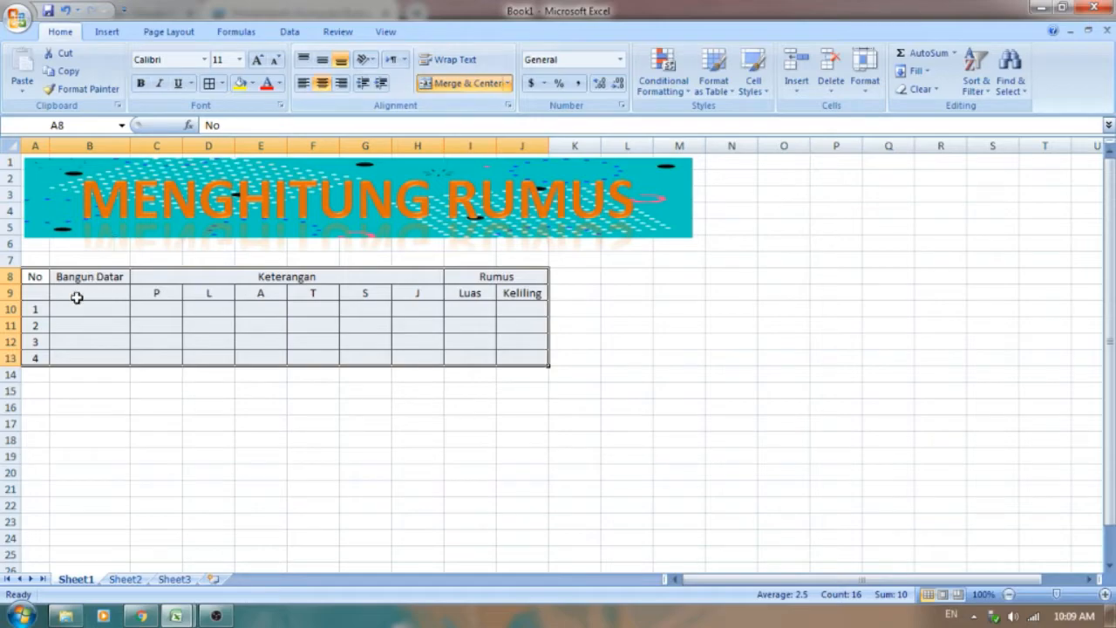
Step: Merge cells B8:B9 for the Bangun Datar header and middle-align its text vertically
click(33, 293)
click(83, 288)
drag(107, 275, 109, 292)
click(478, 85)
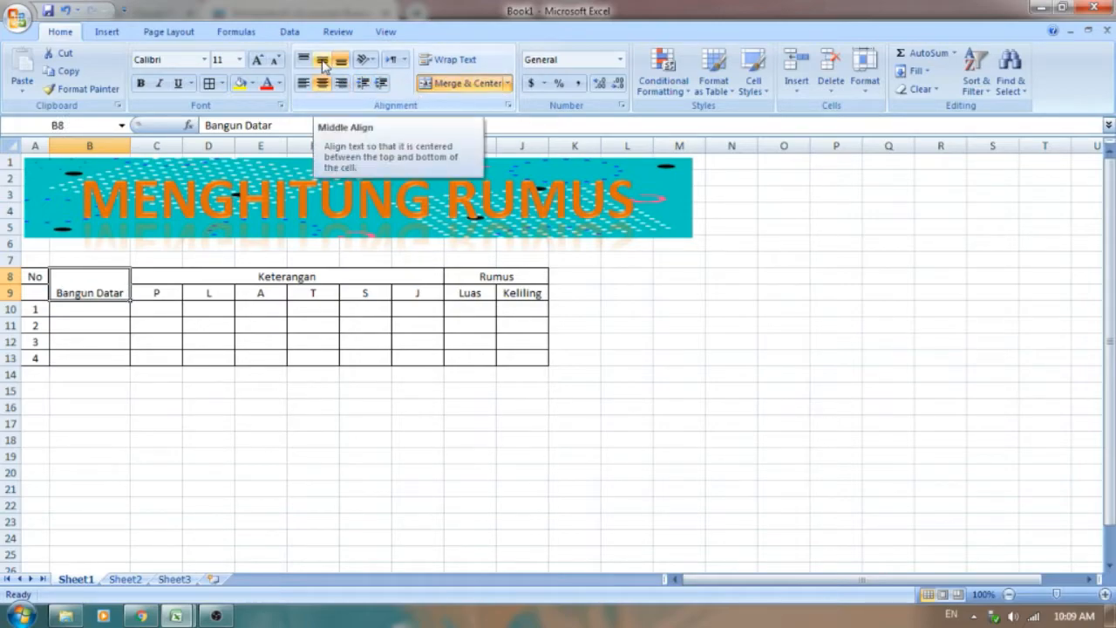
click(323, 65)
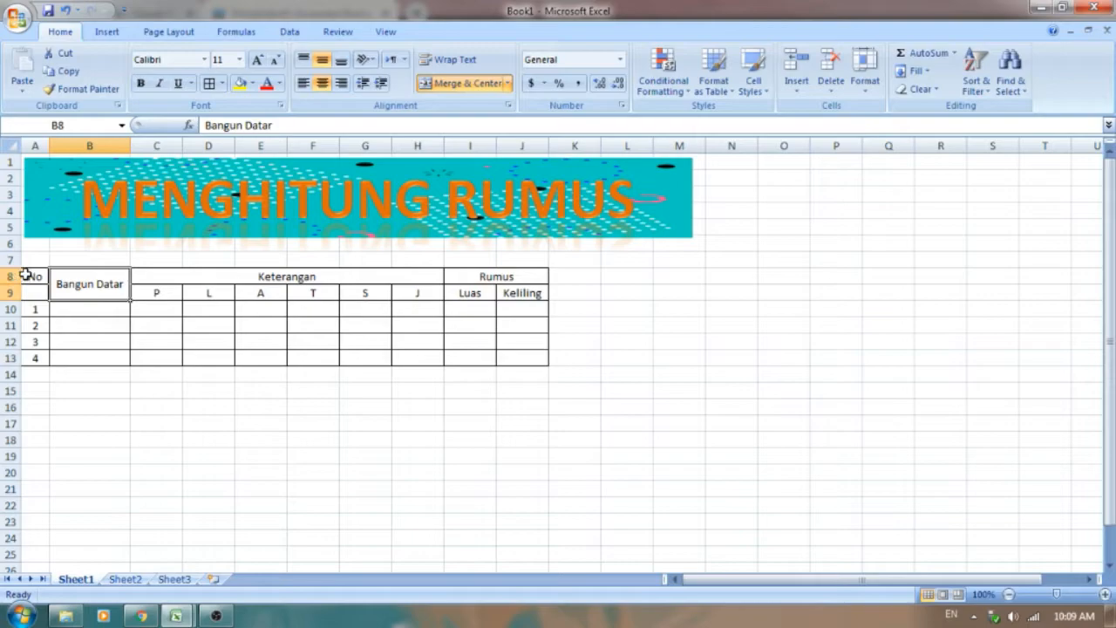
Step: Merge cells A8:A9 for the No header and middle-align its text vertically
drag(34, 276, 32, 284)
click(450, 84)
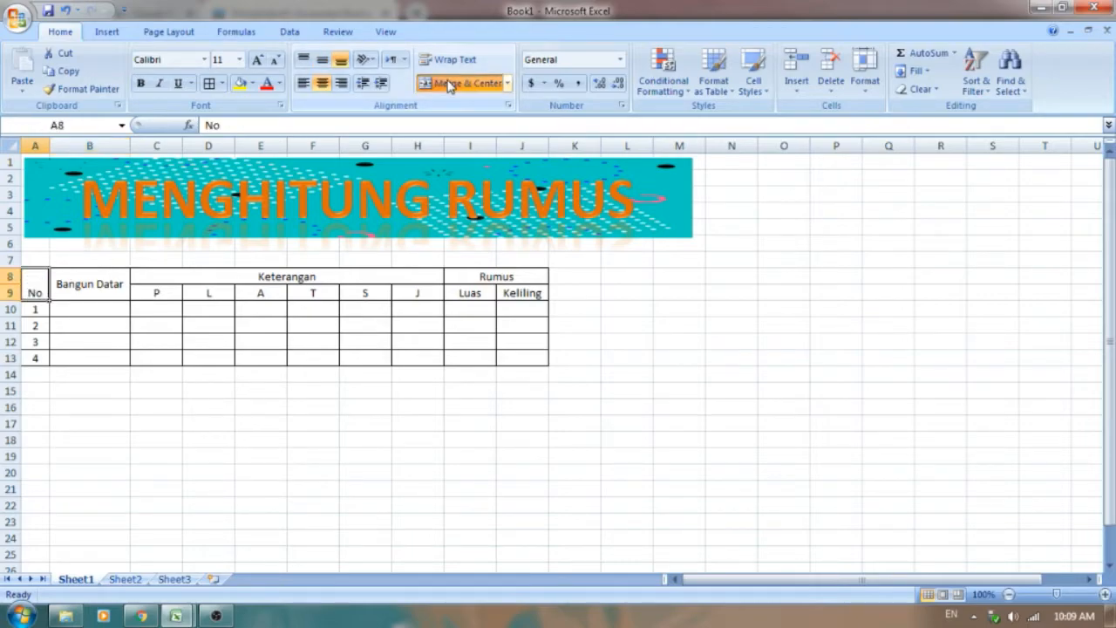
click(322, 60)
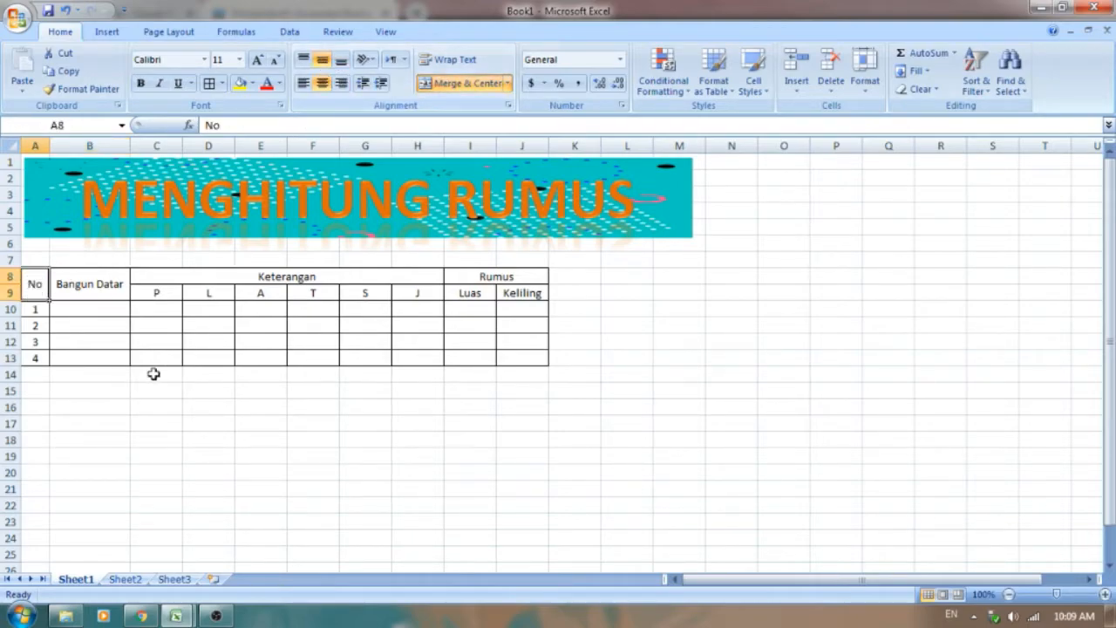
click(171, 438)
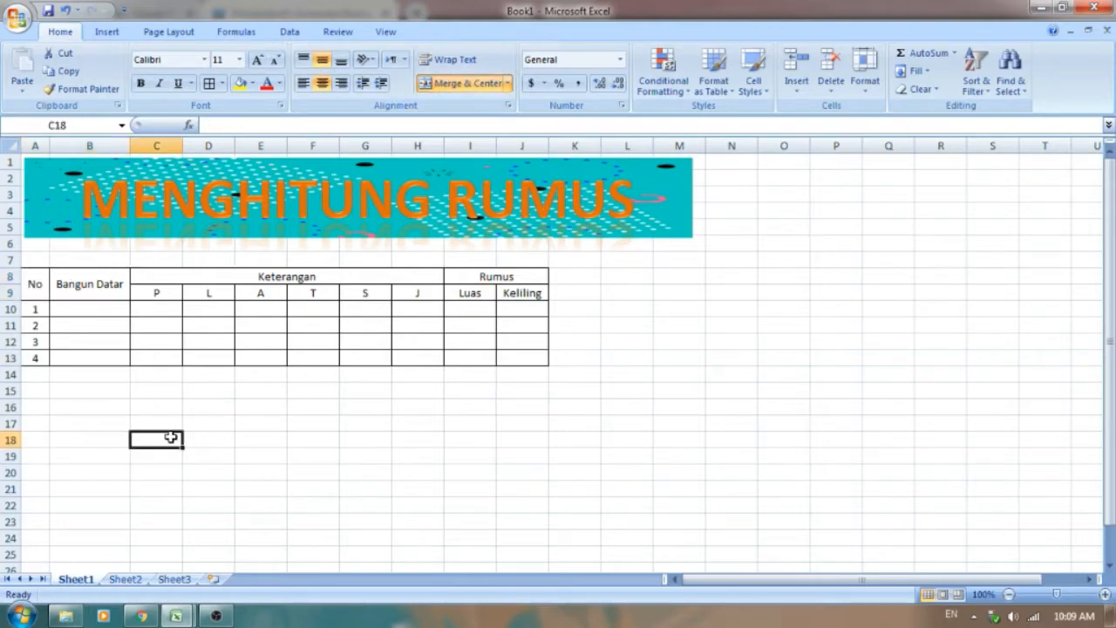
Step: Check the shape rows in the p4 citra workbook and make rows 10 to 13 of Book1 about twice as tall
click(104, 310)
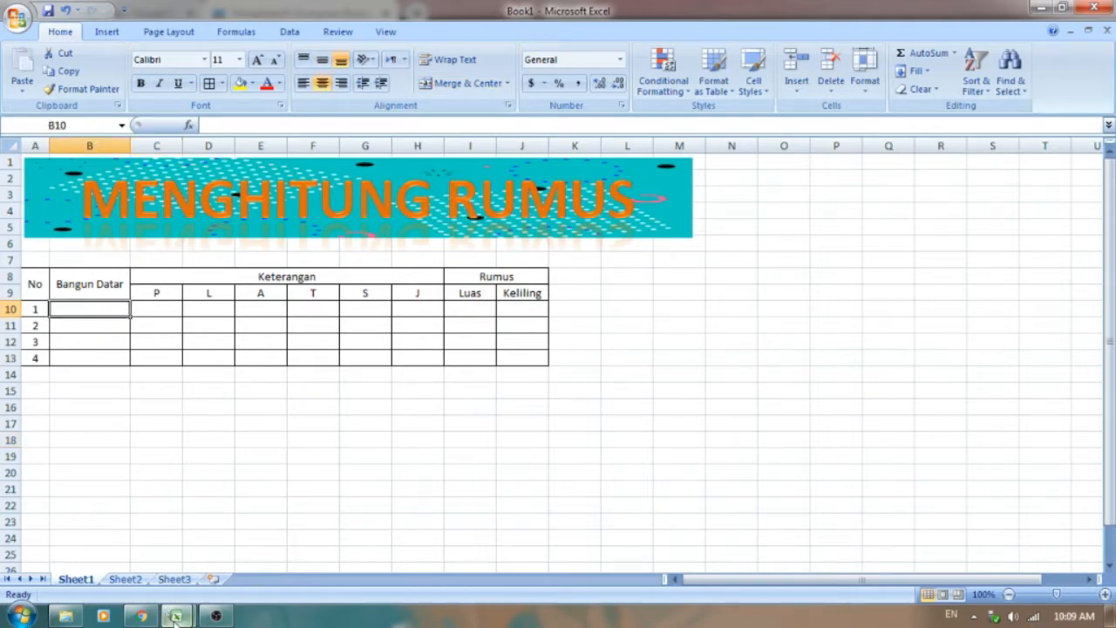
mouse_move(175, 615)
click(100, 532)
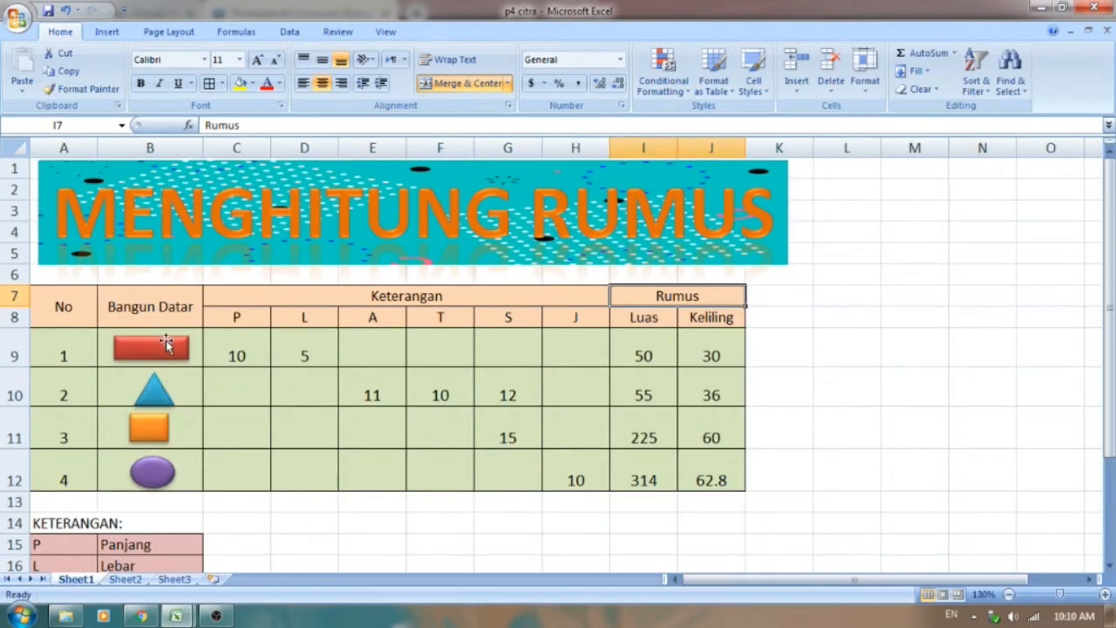
click(200, 352)
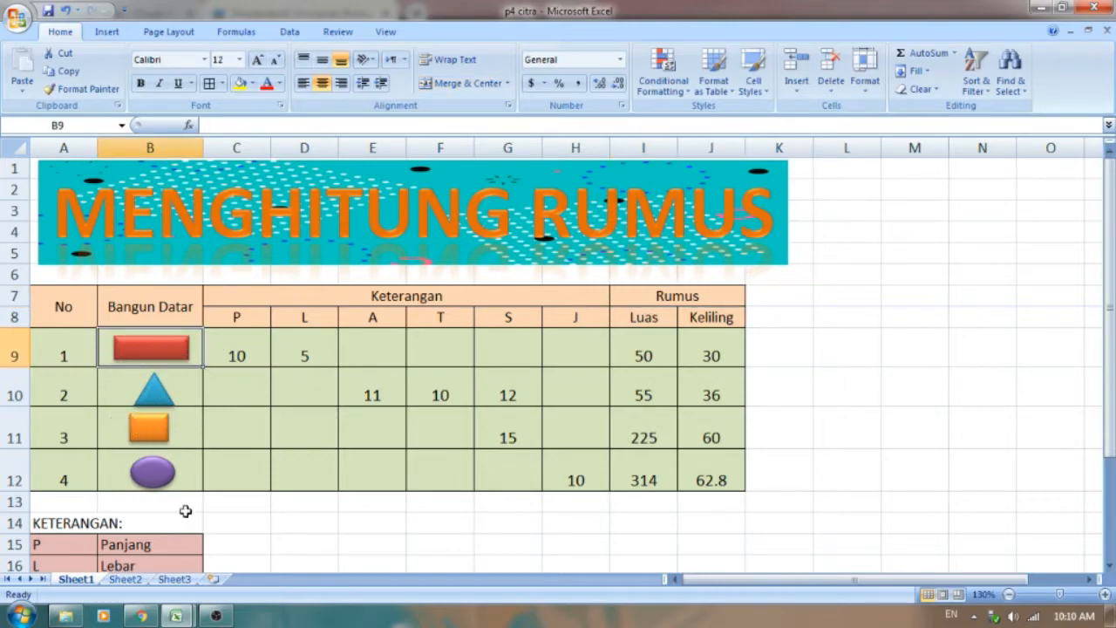
mouse_move(175, 616)
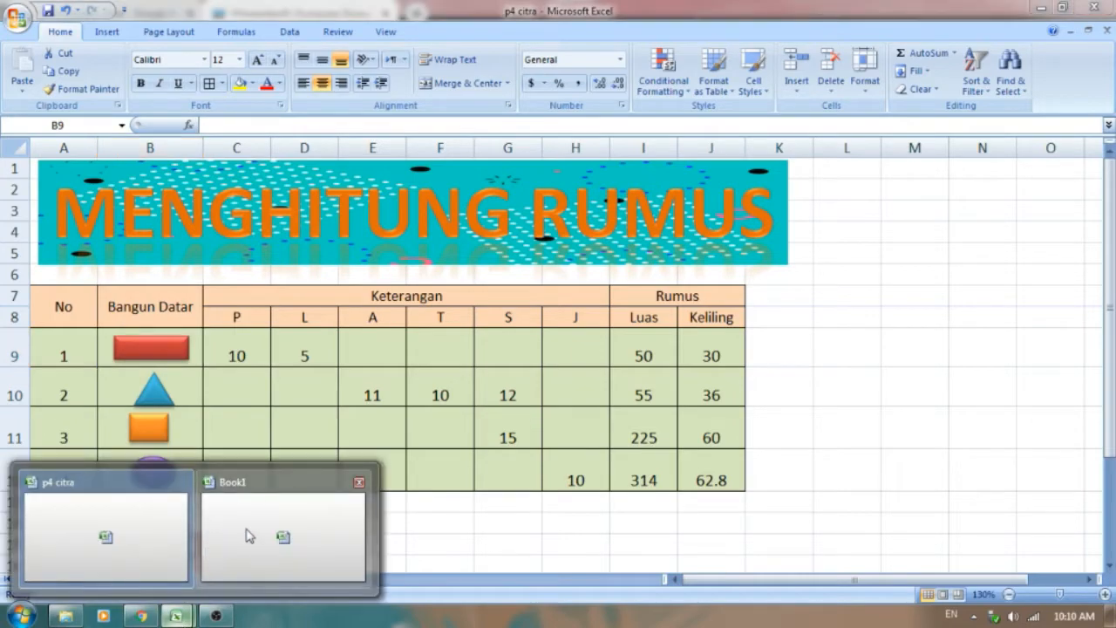
click(248, 535)
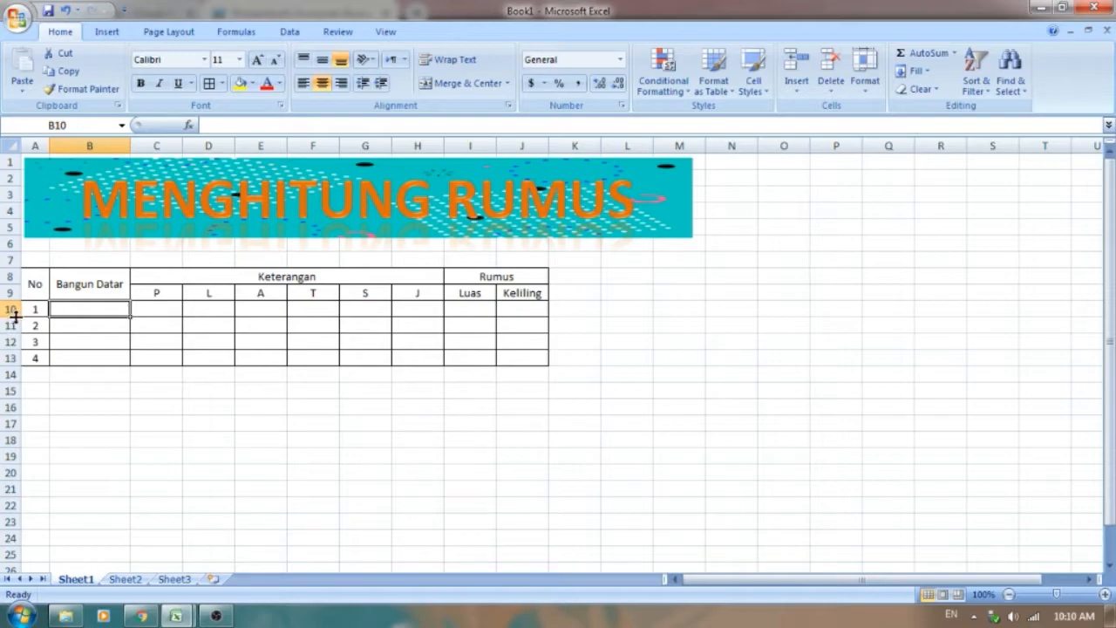
drag(17, 318, 16, 433)
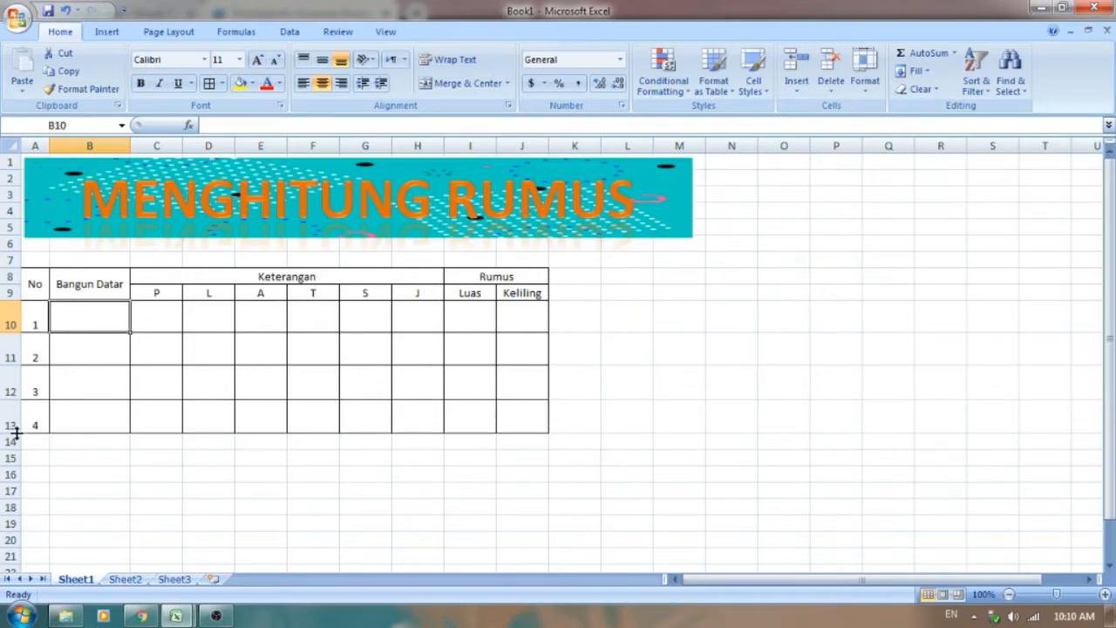
click(276, 490)
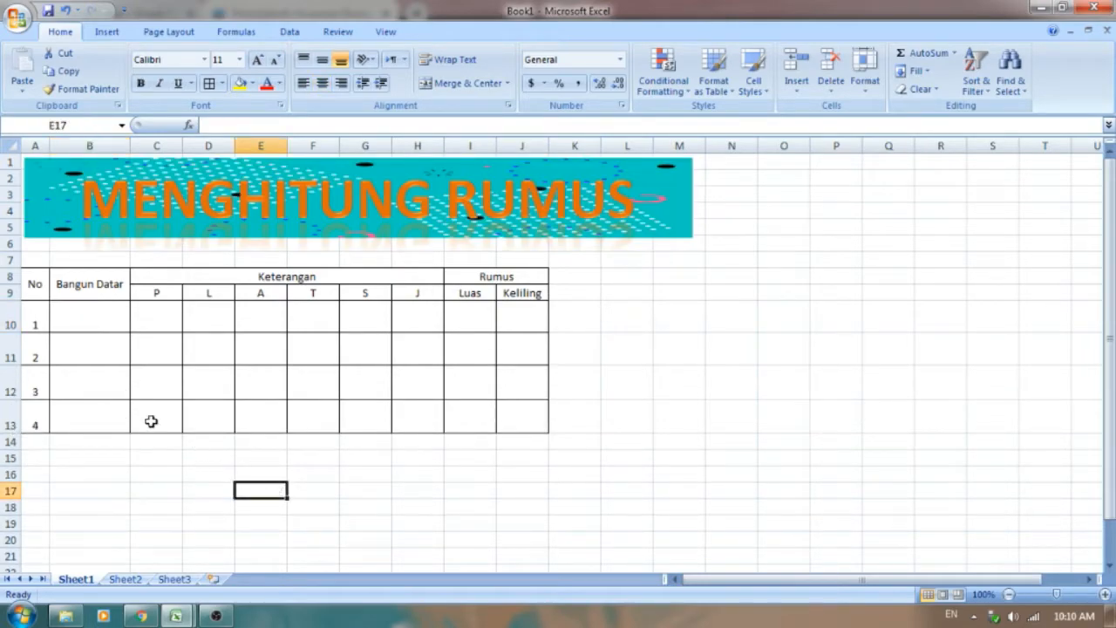
Step: Draw a rectangle shape about 0.25" high and 0.89" wide inside cell B10
click(108, 313)
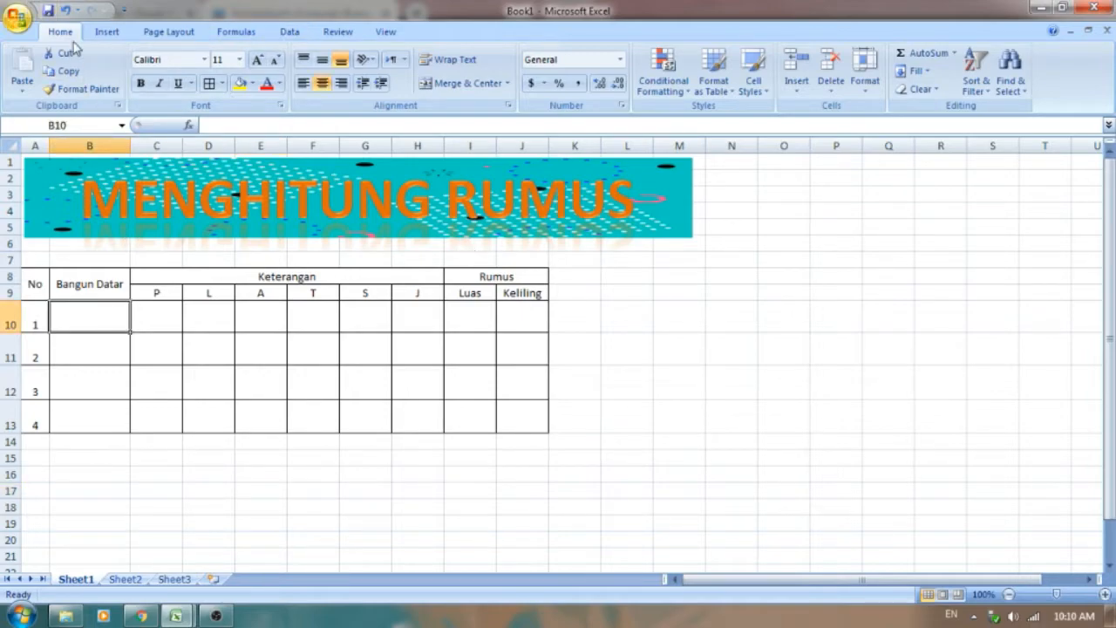
click(105, 32)
click(180, 74)
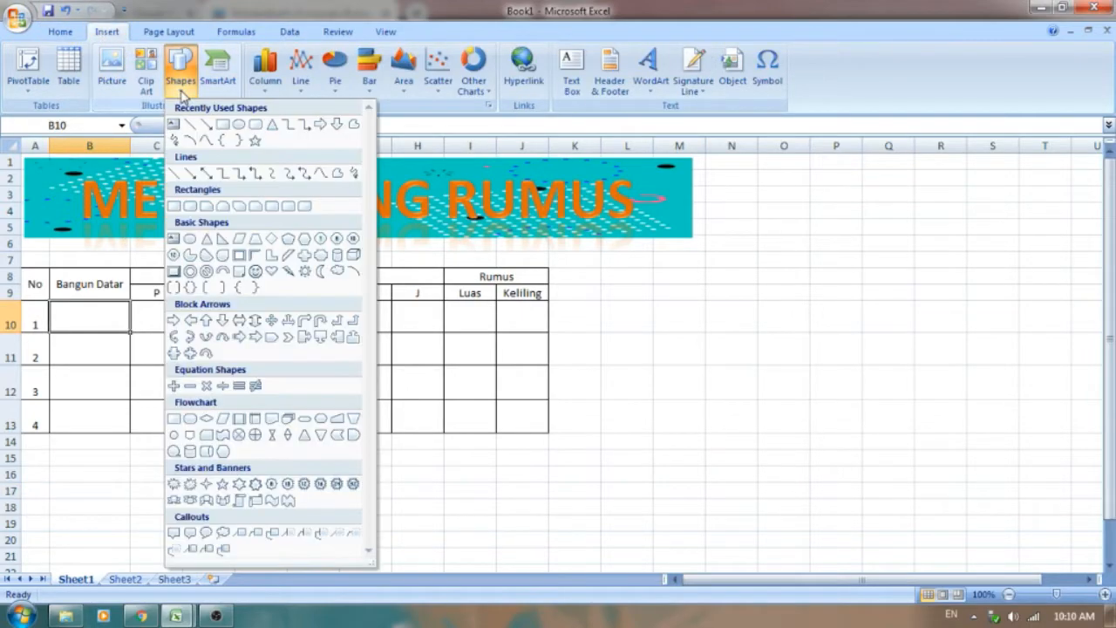
click(222, 126)
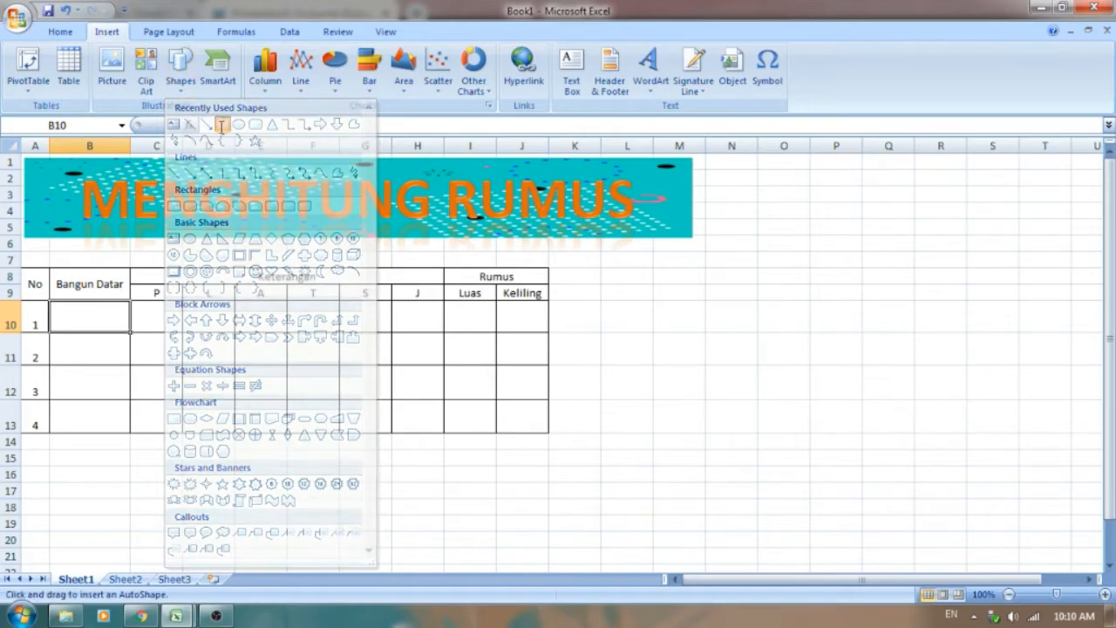
drag(52, 305, 125, 326)
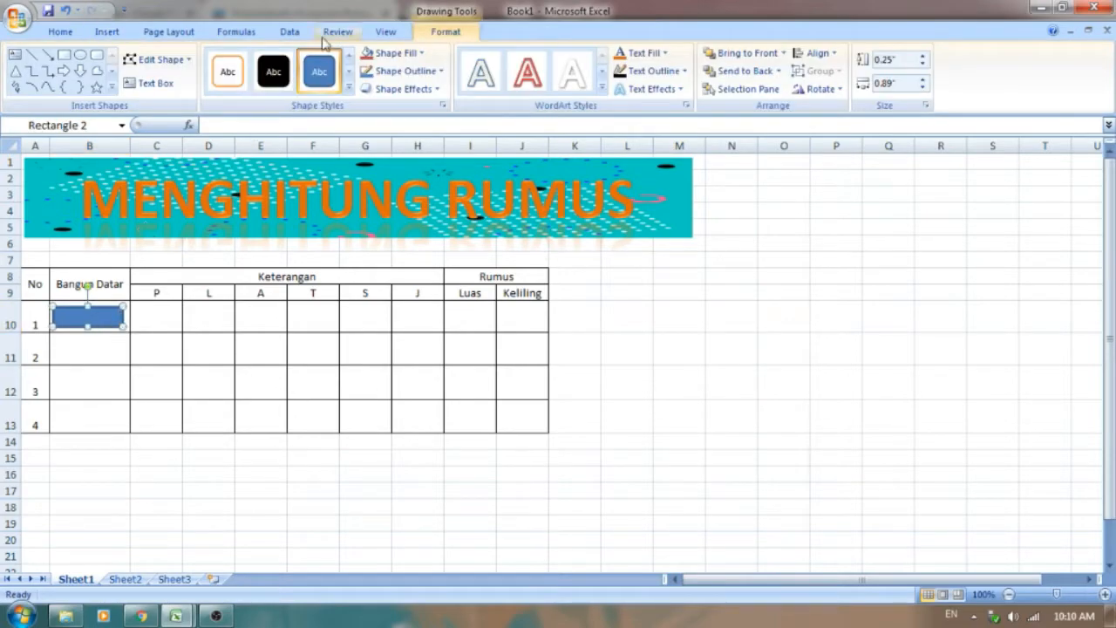
Step: Fill the rectangle in row 10 with Red, Accent 2, Darker 25%
click(390, 54)
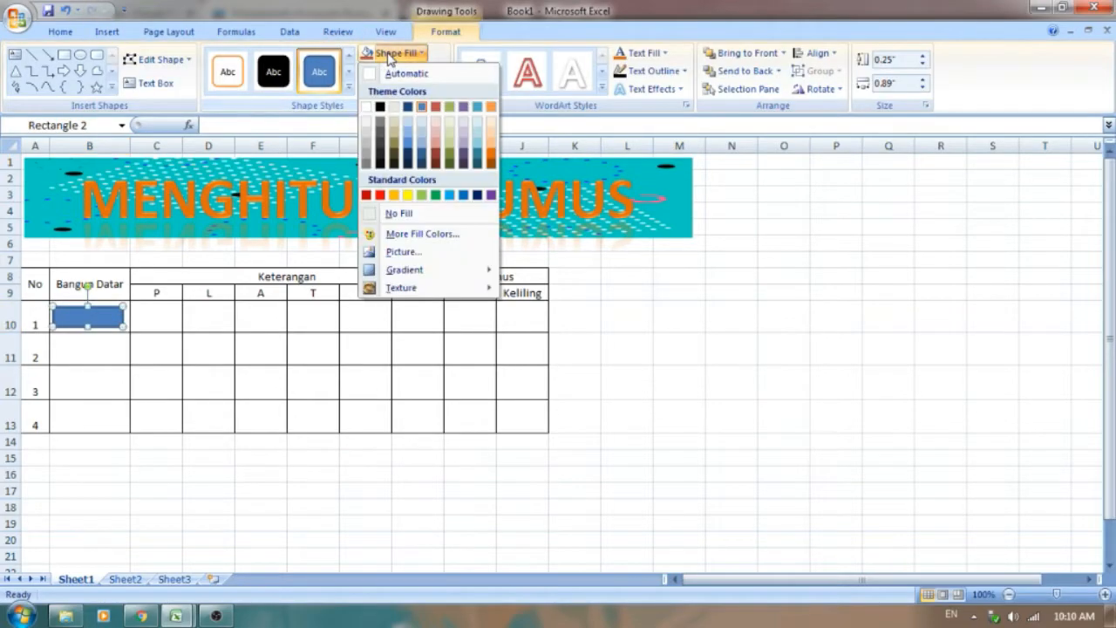
click(436, 161)
click(410, 77)
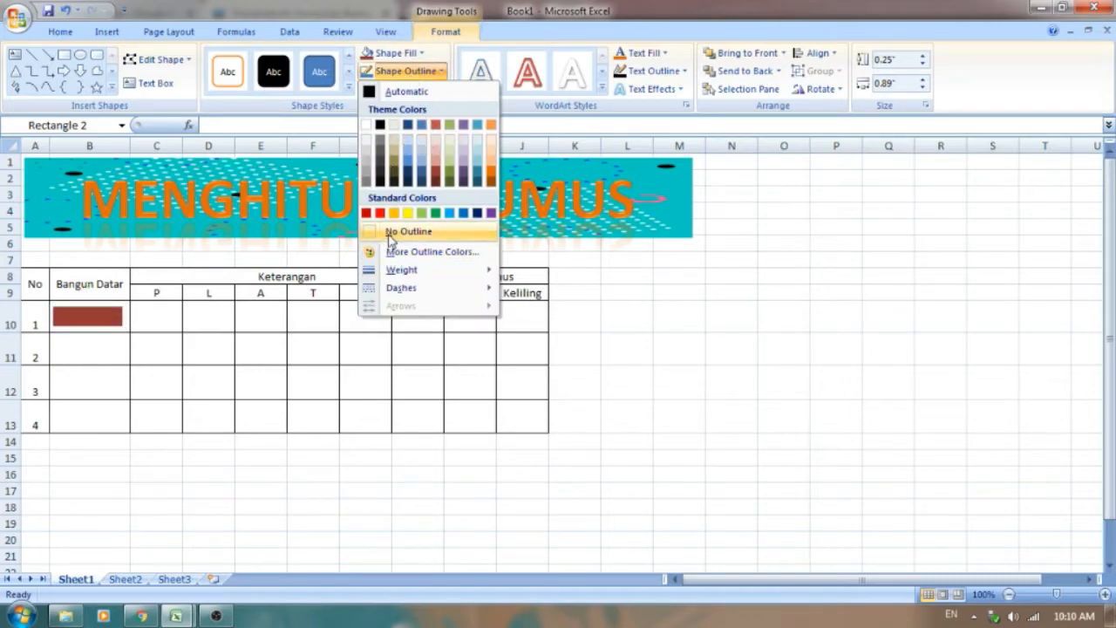
click(447, 41)
Step: Give the row 10 rectangle the fourth bevel preset of the first row and apply the red Intense Effect shape style
click(430, 96)
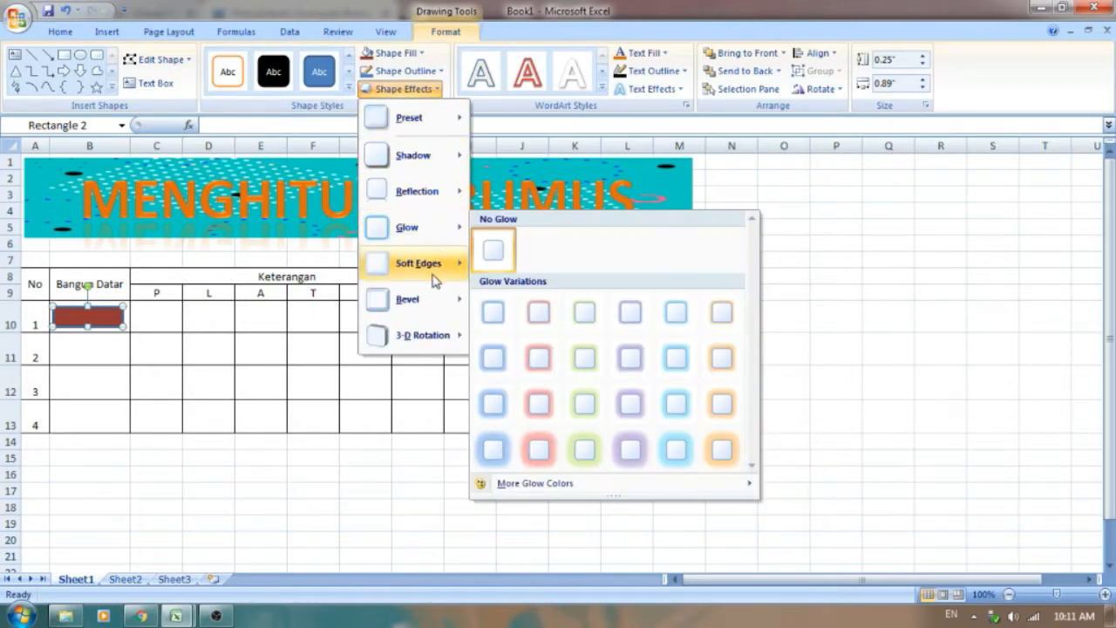
mouse_move(434, 312)
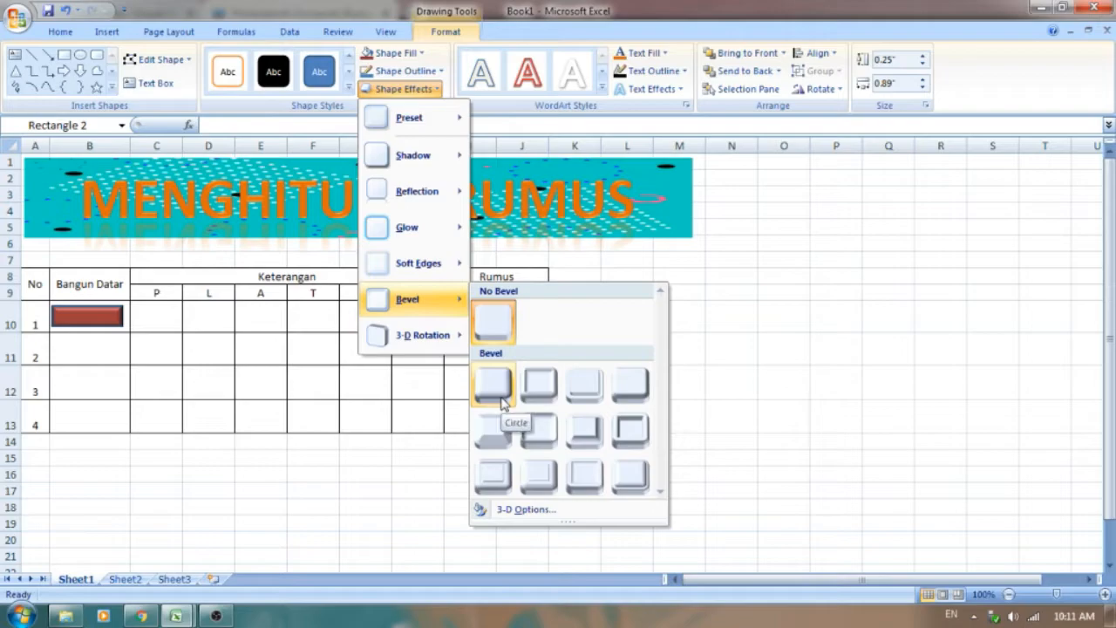
click(639, 388)
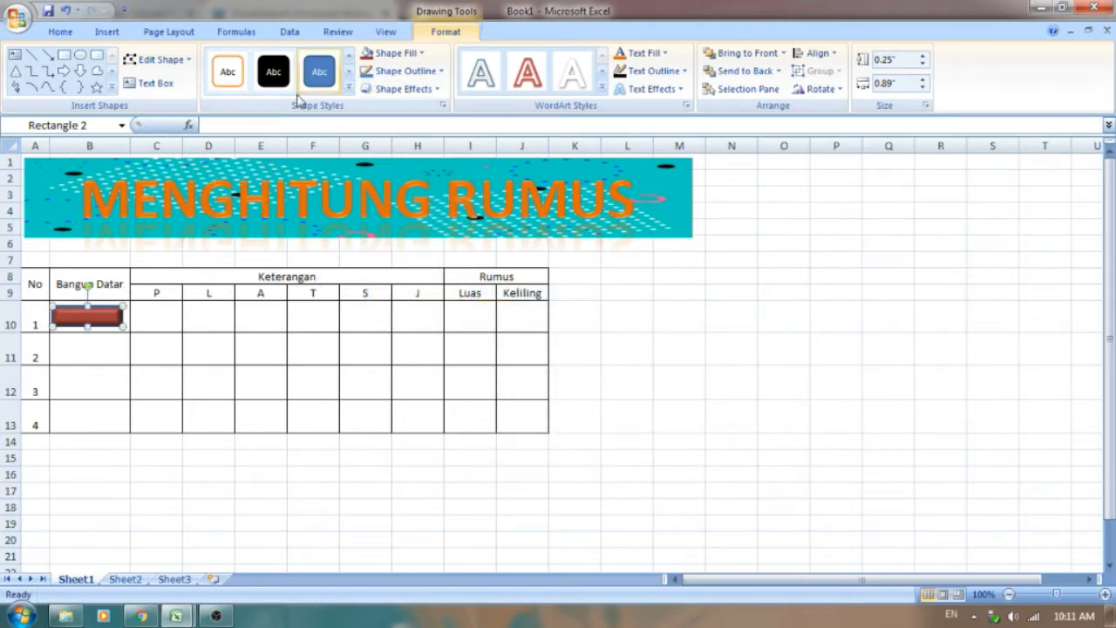
click(348, 87)
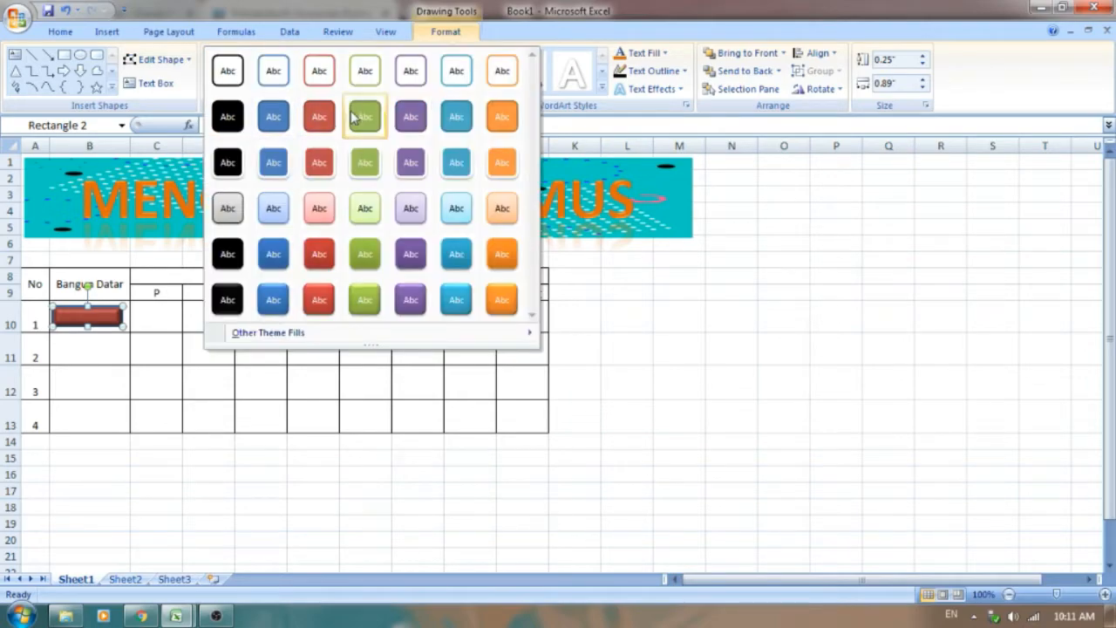
click(320, 302)
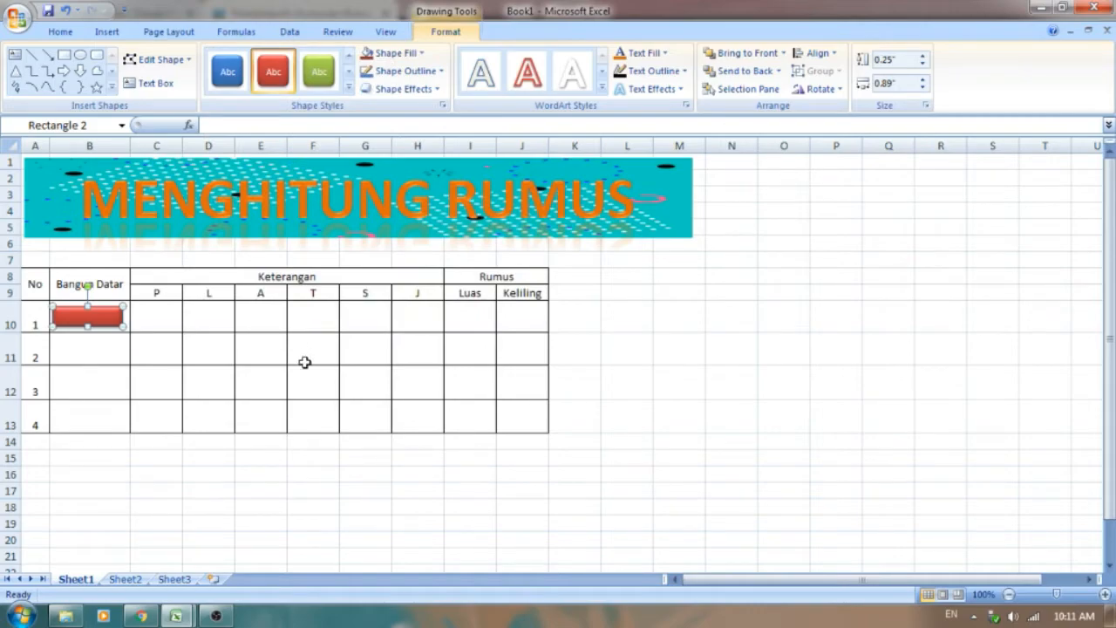
click(212, 486)
click(72, 355)
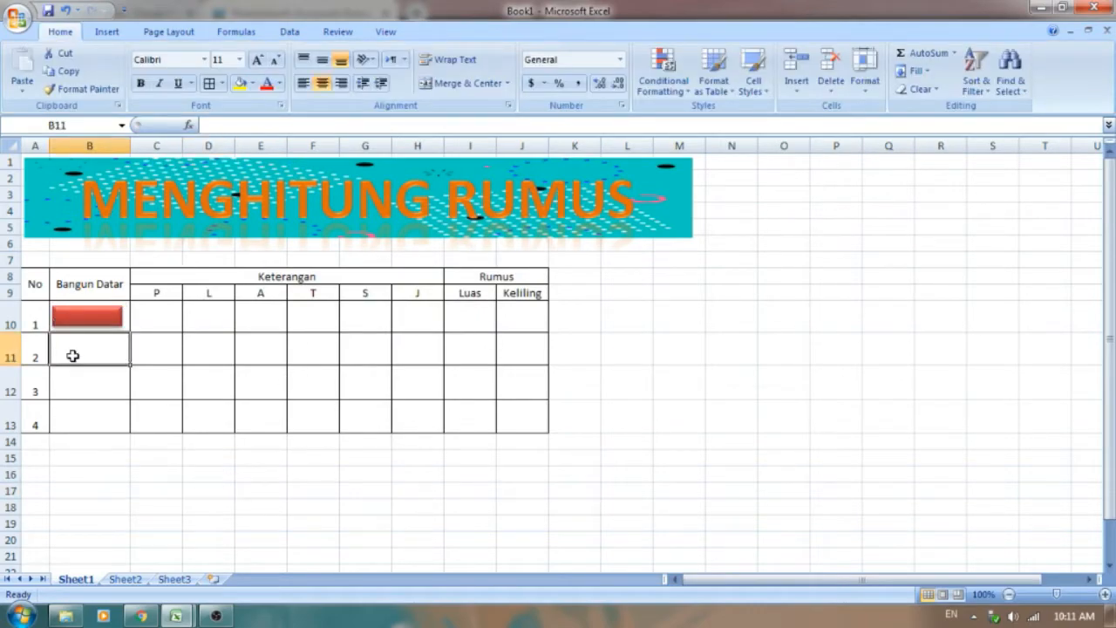
click(87, 319)
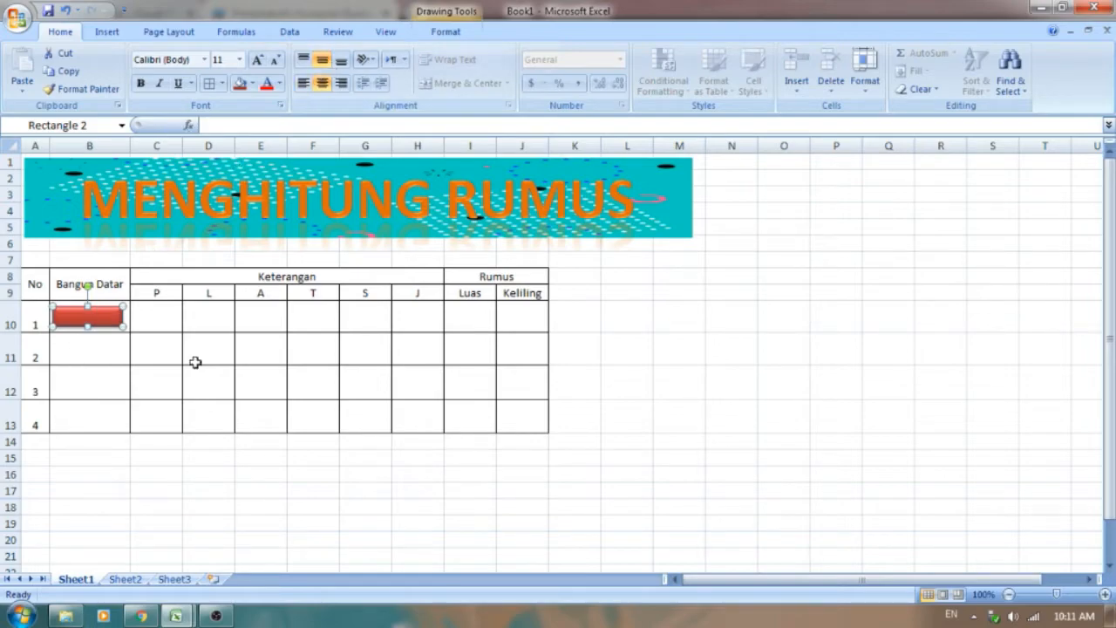
Step: Check the shapes in the p4 citra workbook and draw an isosceles triangle about 0.37" high and 0.44" wide in cell B11 of Book1
click(179, 620)
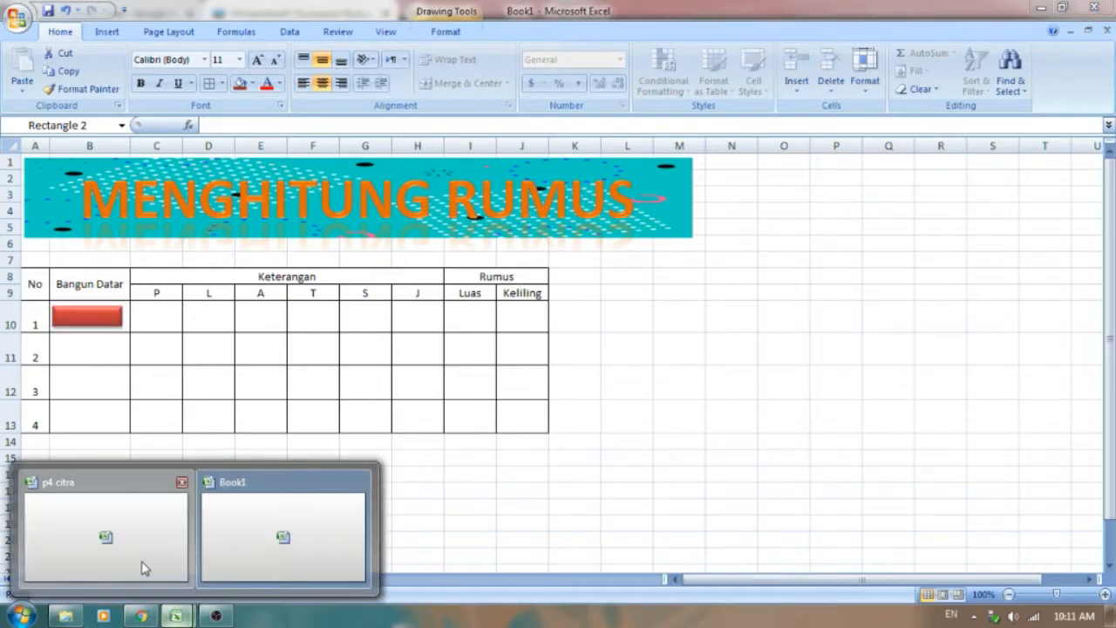
click(141, 565)
mouse_move(174, 616)
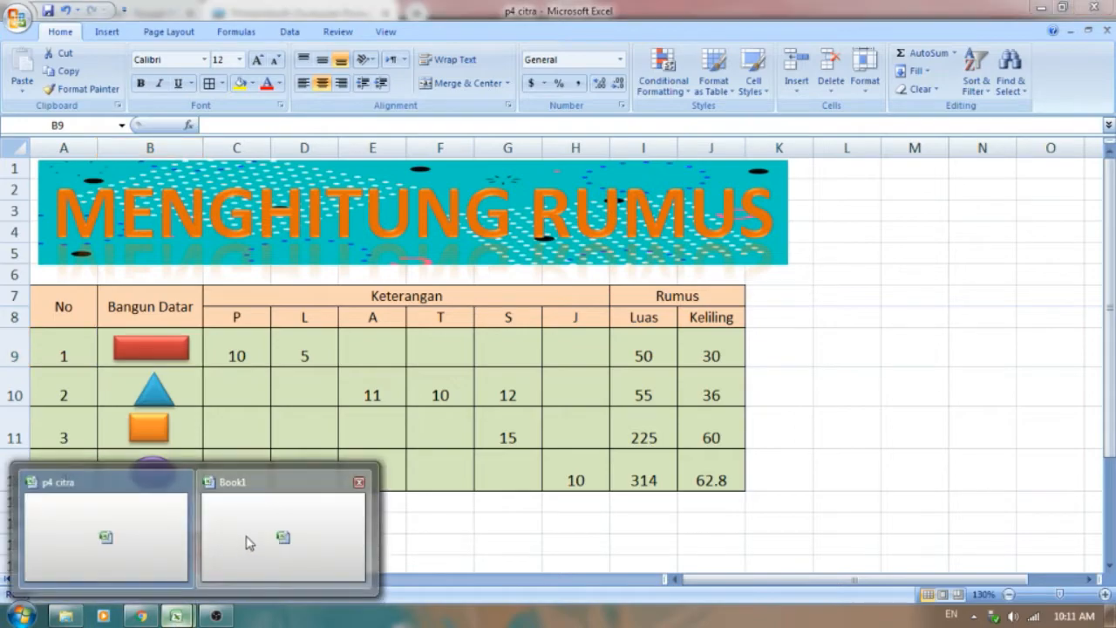
click(244, 539)
click(107, 31)
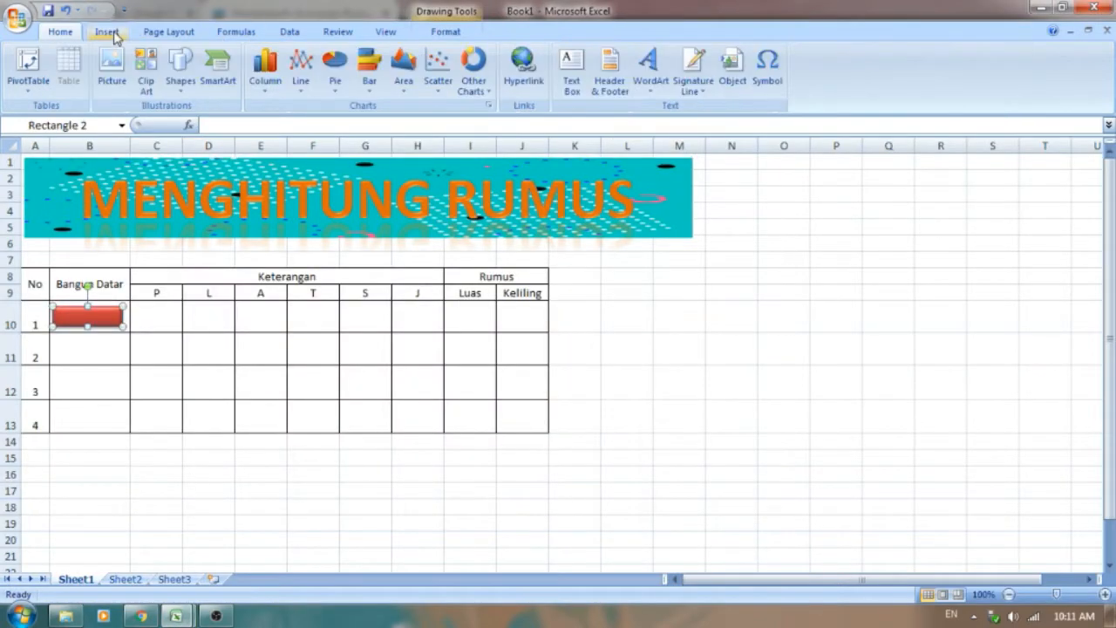
click(181, 80)
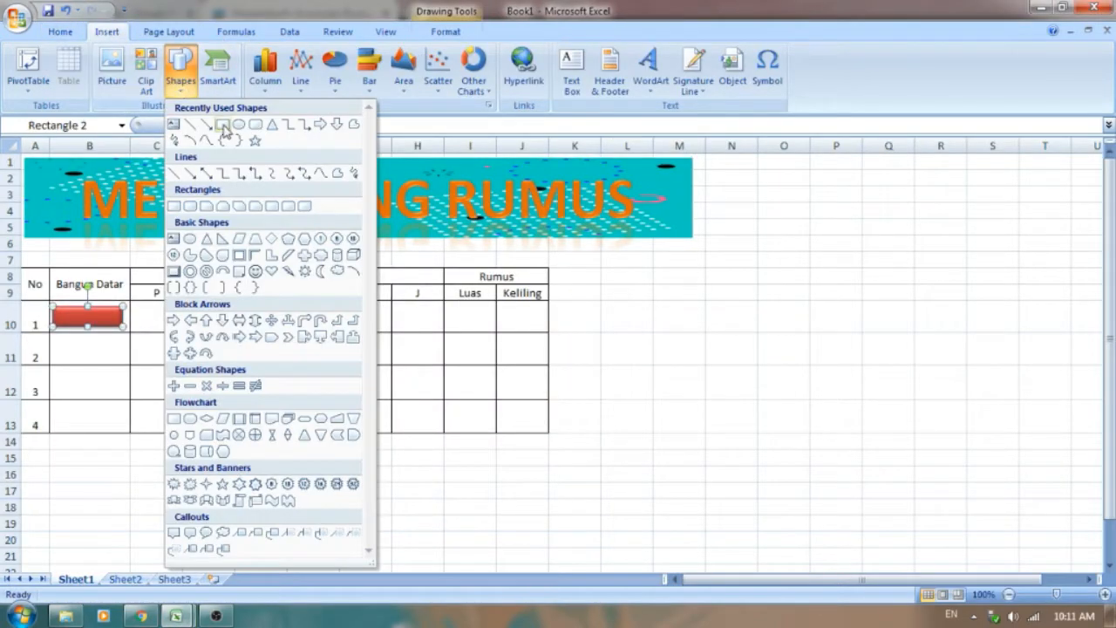
click(272, 125)
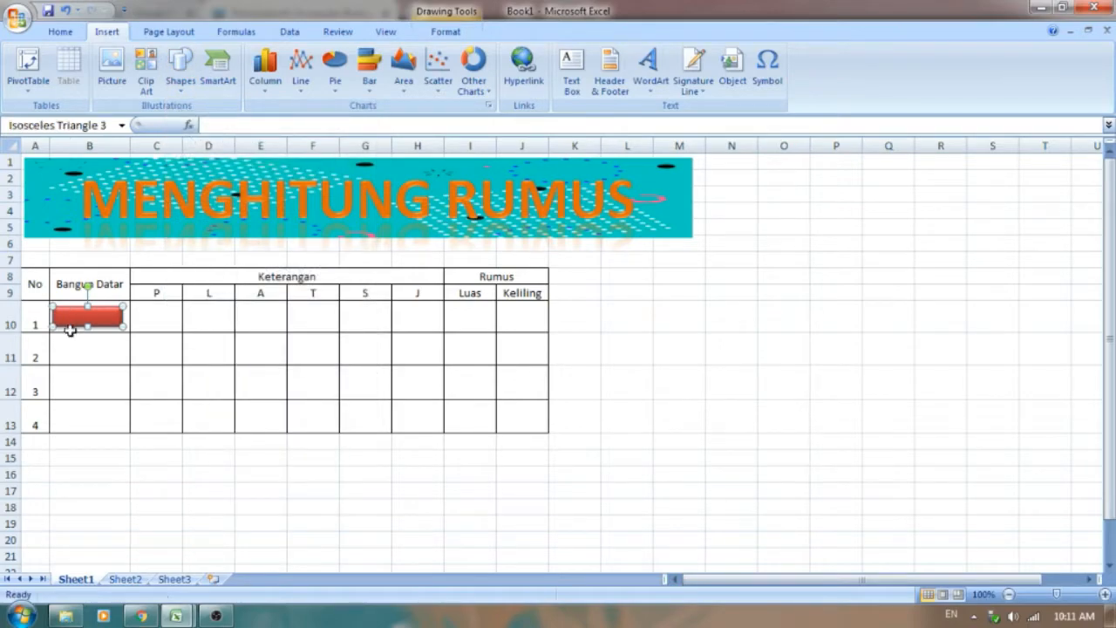
click(69, 330)
drag(162, 410, 76, 344)
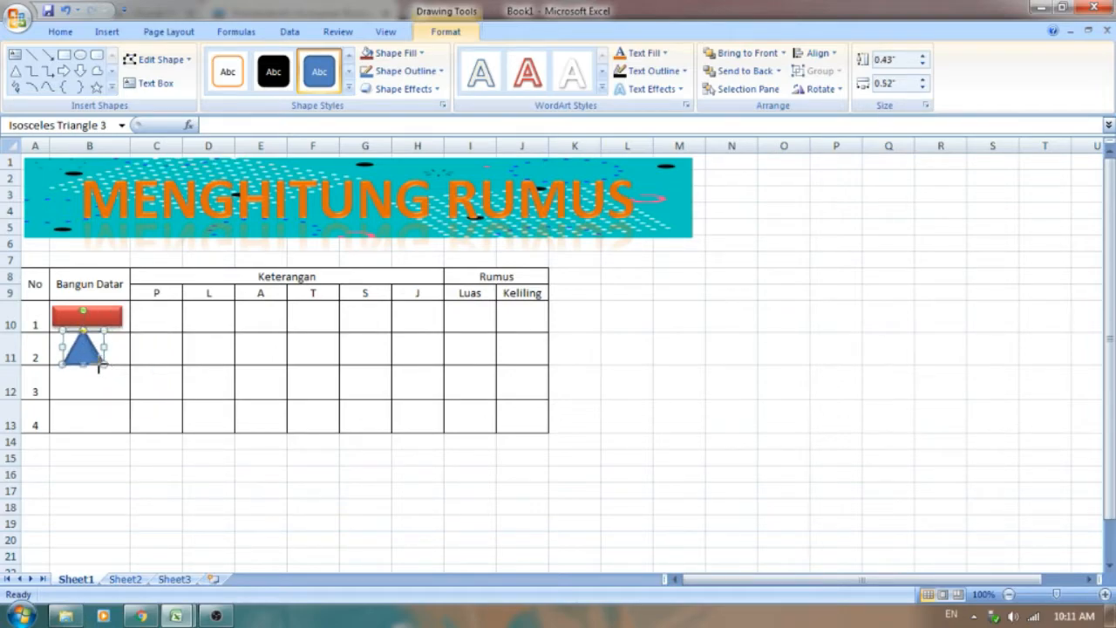
mouse_move(98, 359)
mouse_down()
mouse_move(88, 361)
mouse_move(87, 349)
mouse_move(98, 354)
mouse_up()
Step: Apply the aqua Intense Effect shape style to the triangle and give it the fourth bevel preset of the first row
click(348, 90)
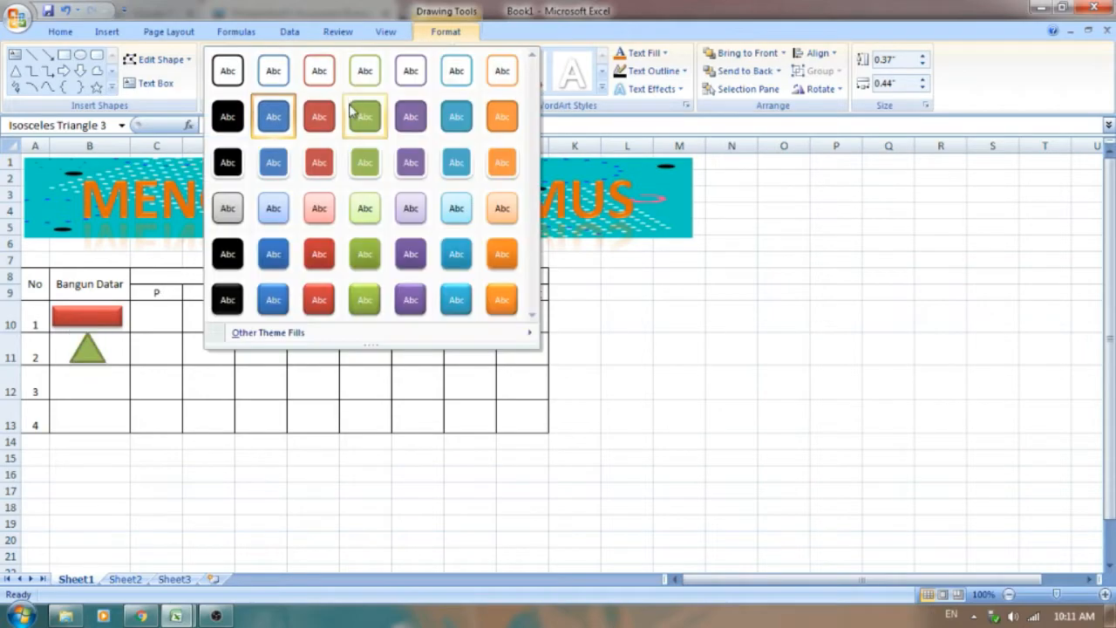
click(469, 303)
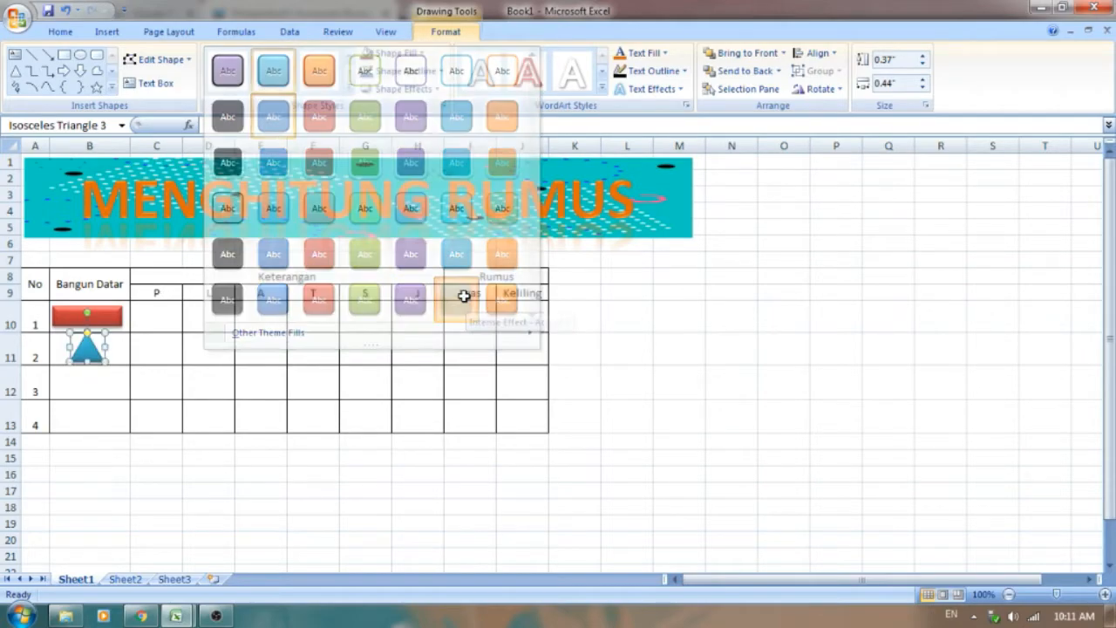
click(432, 90)
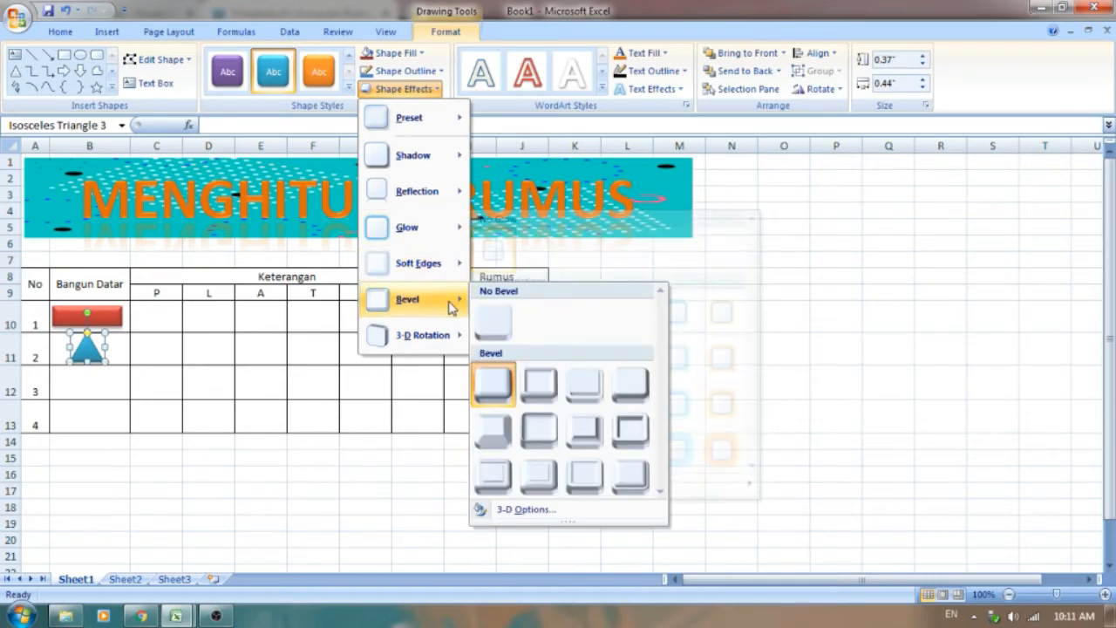
click(626, 391)
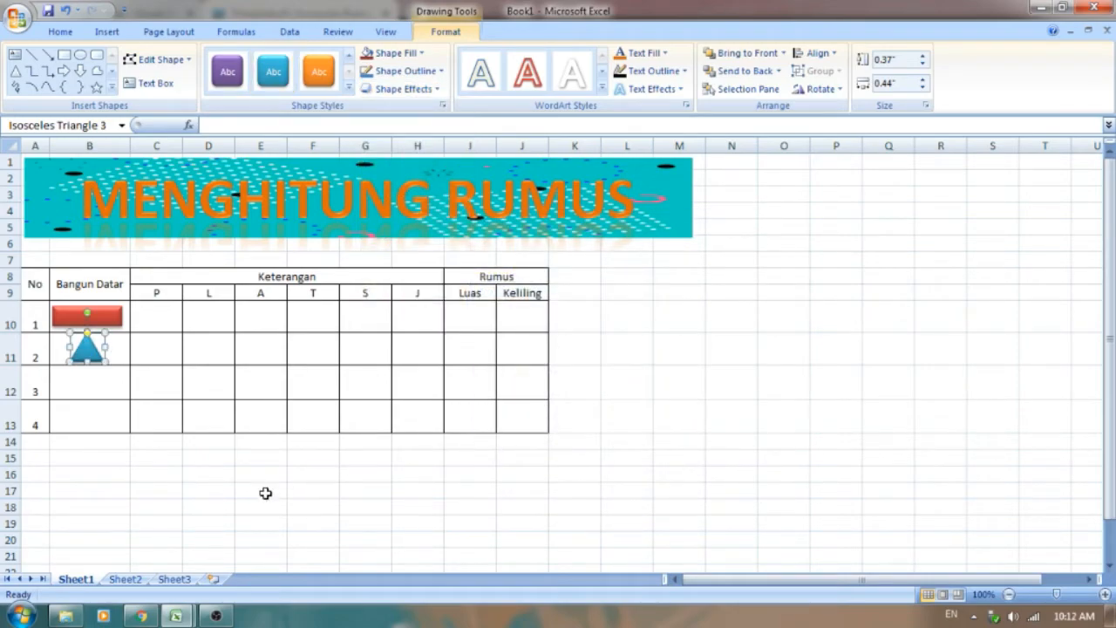
click(196, 486)
double_click(84, 353)
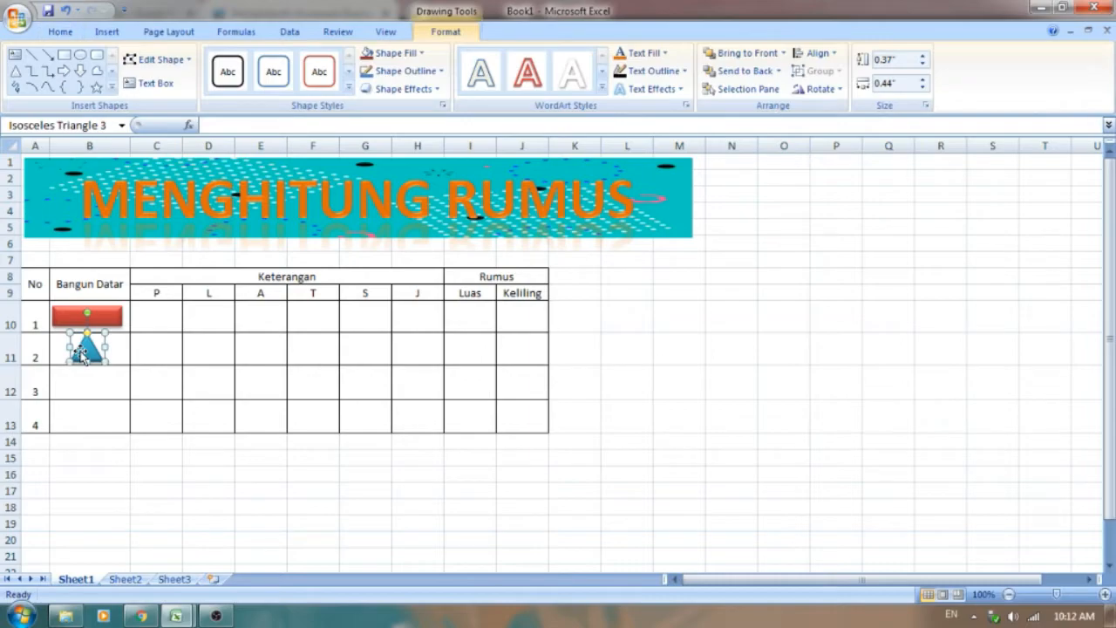
click(200, 520)
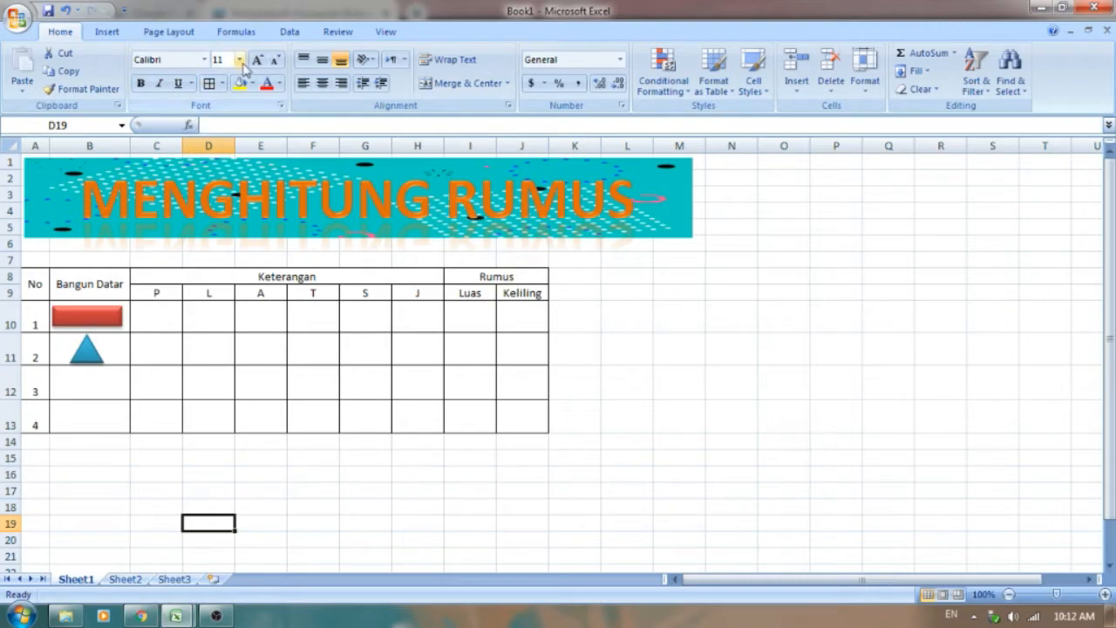
Step: Draw a near-square rectangle about 0.33" high and 0.46" wide inside cell B12
click(107, 32)
click(179, 59)
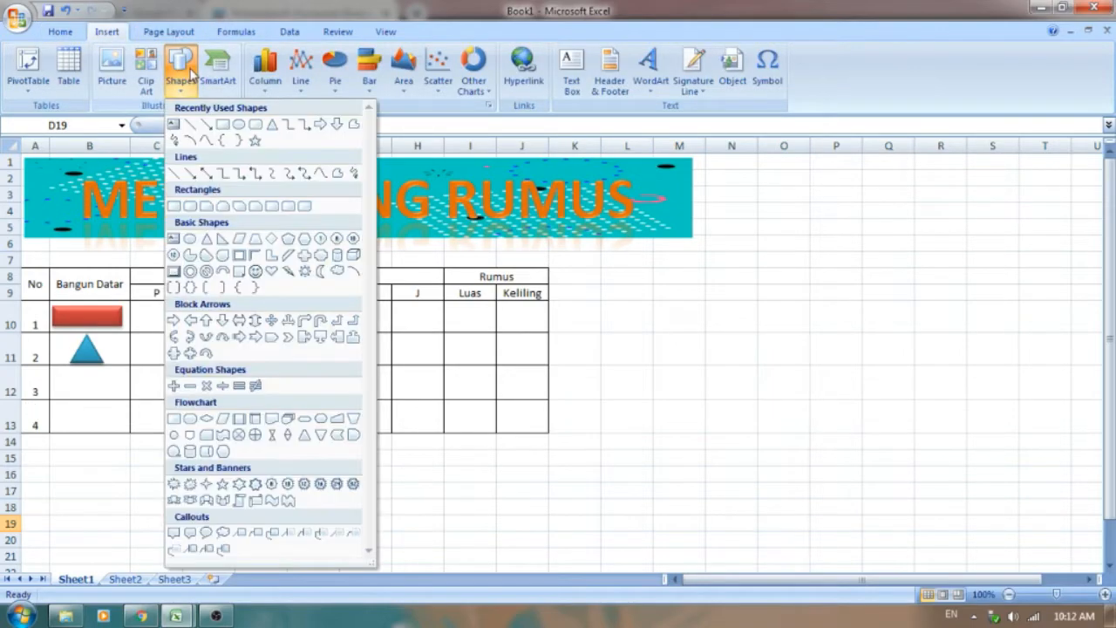
click(223, 125)
drag(68, 369, 101, 398)
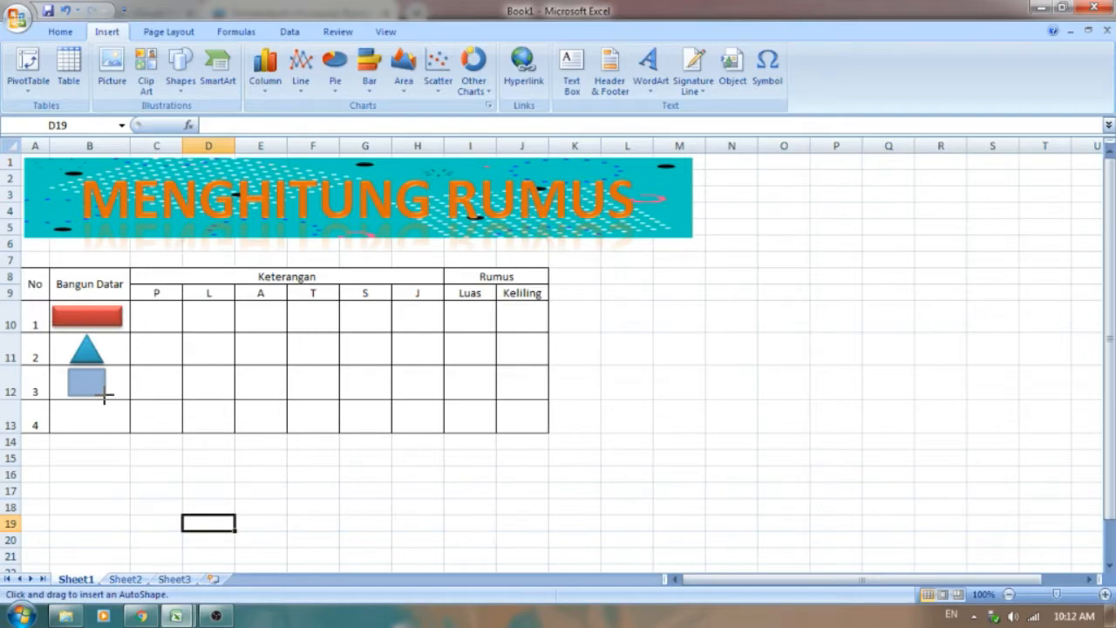
drag(103, 396, 105, 397)
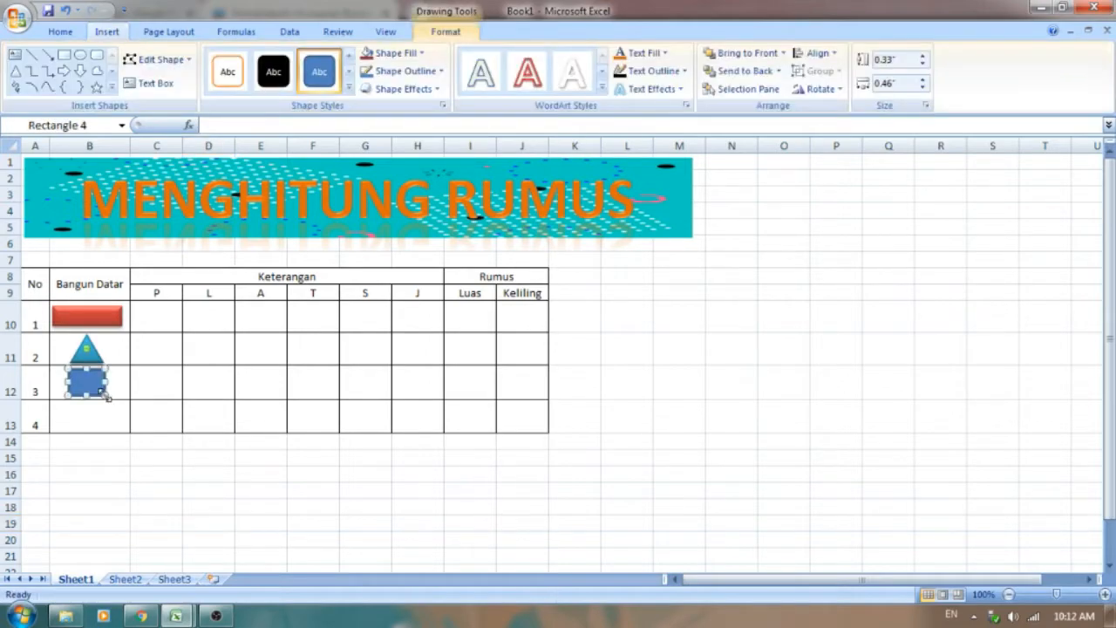
Step: Apply the purple Intense Effect shape style to the row 12 rectangle and give it the fourth bevel preset of the first row
click(350, 90)
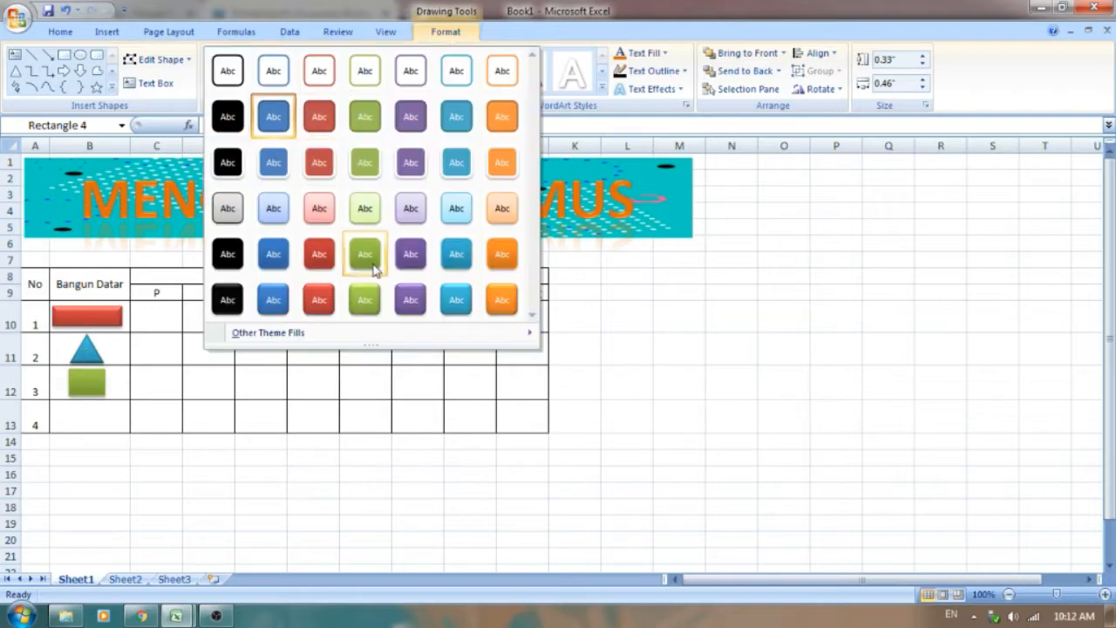
click(408, 300)
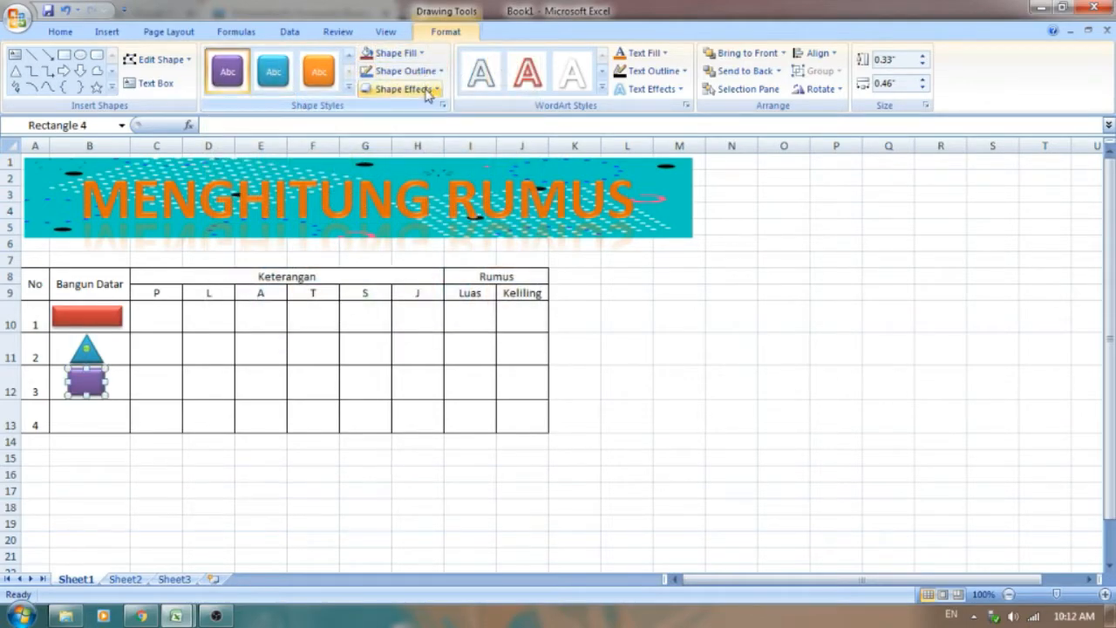
click(427, 94)
mouse_move(434, 271)
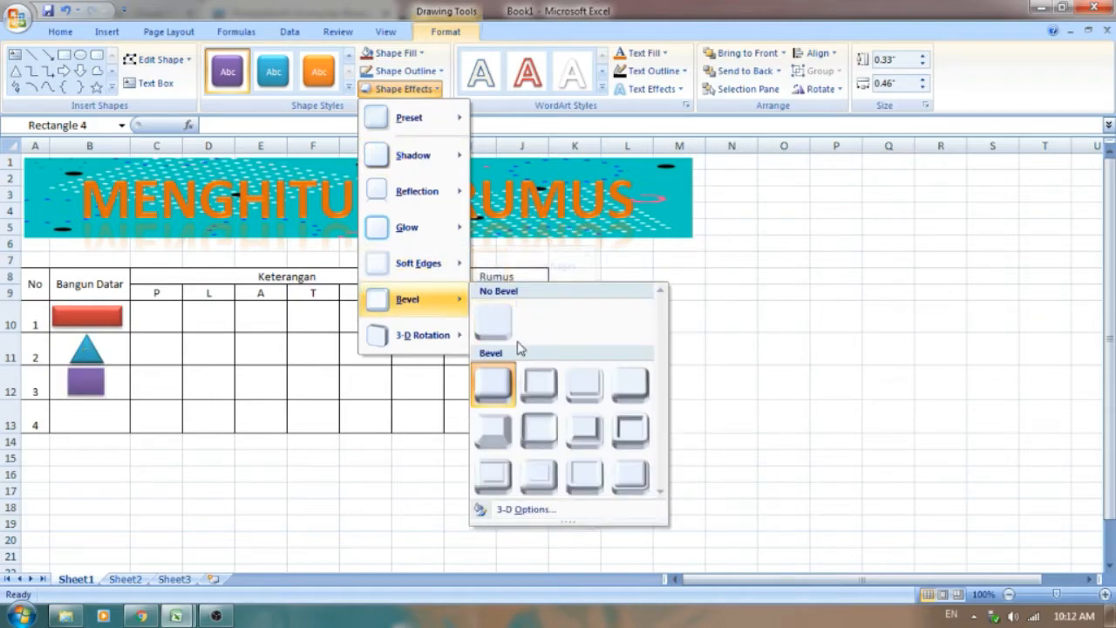
click(631, 384)
Step: Nudge the purple rectangle slightly to center it in cell B12 and deselect it
key(Right)
key(Right)
key(Right)
key(Down)
key(Left)
key(Left)
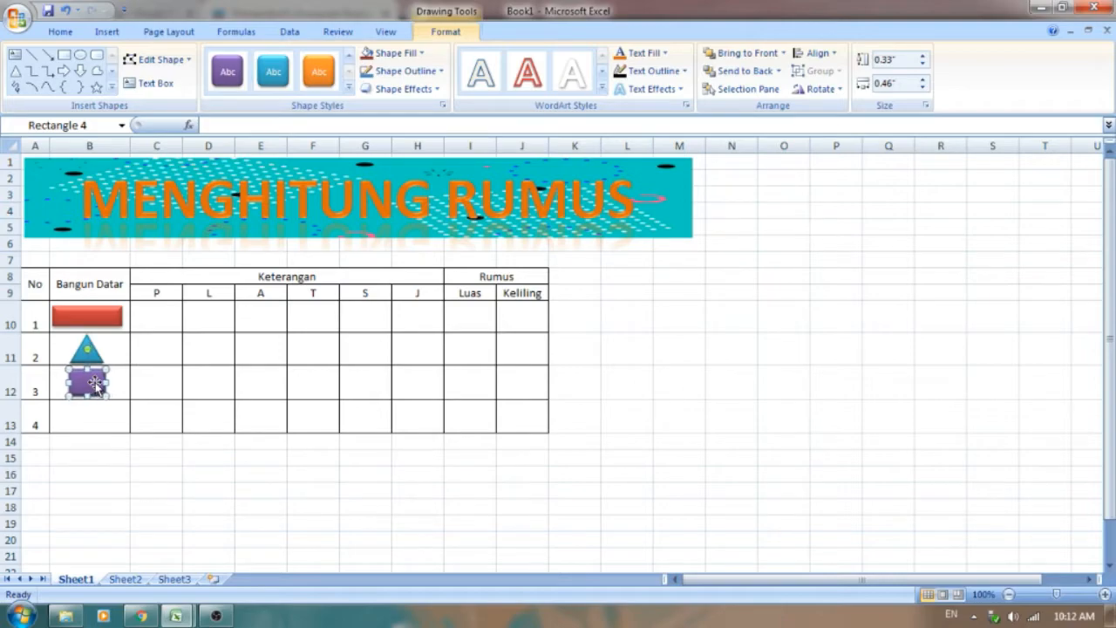
click(100, 457)
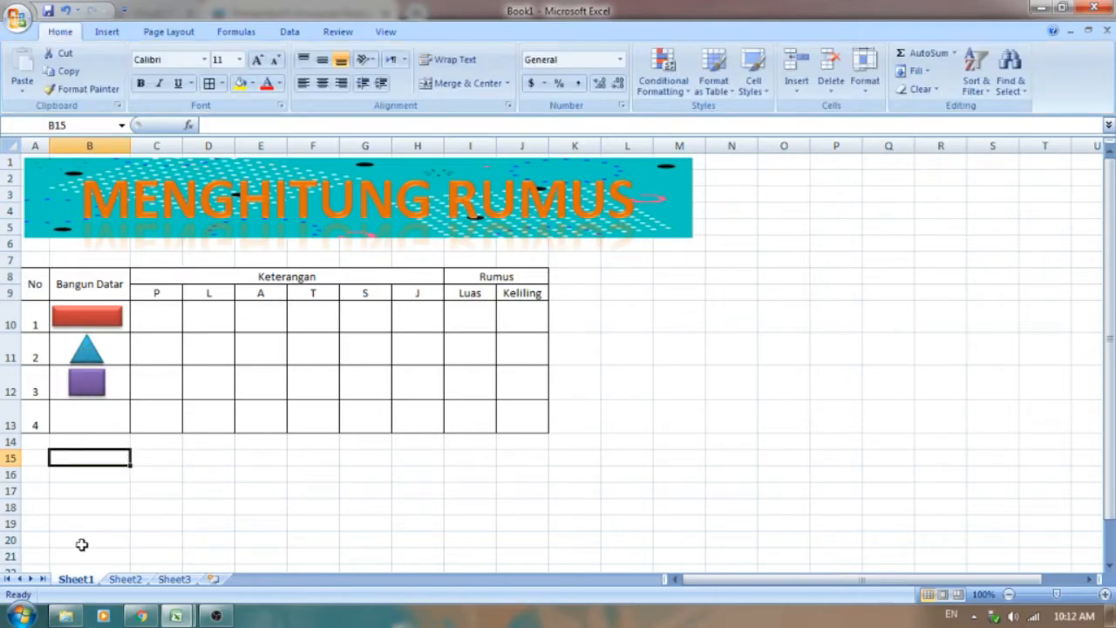
Step: Draw a near-circular oval about 0.39" high and 0.45" wide and center it inside cell B13
click(108, 32)
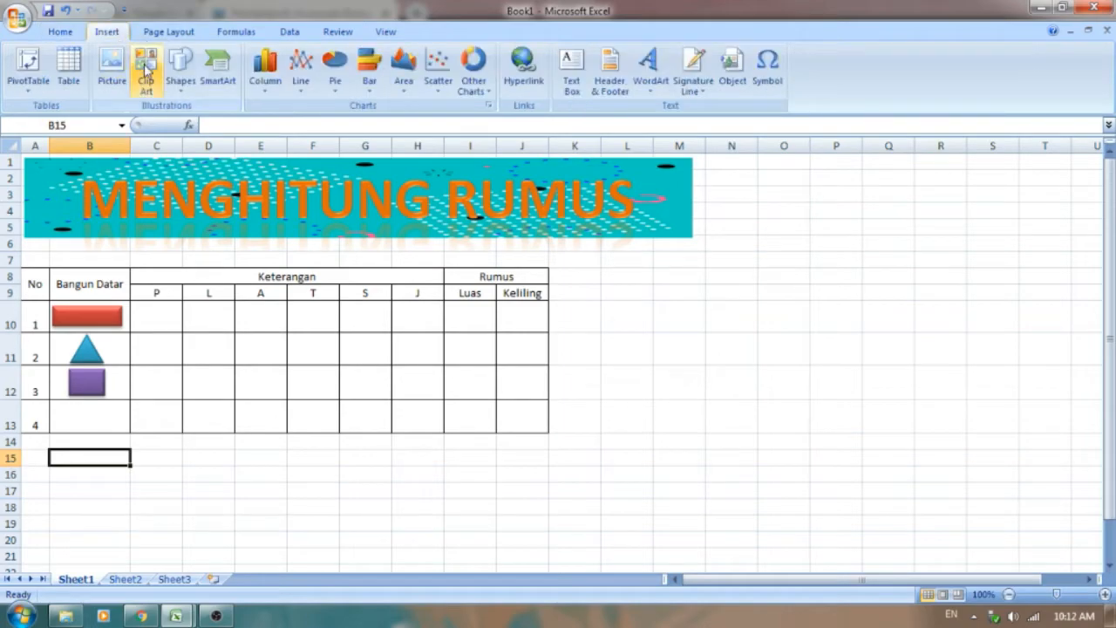
click(181, 65)
click(244, 127)
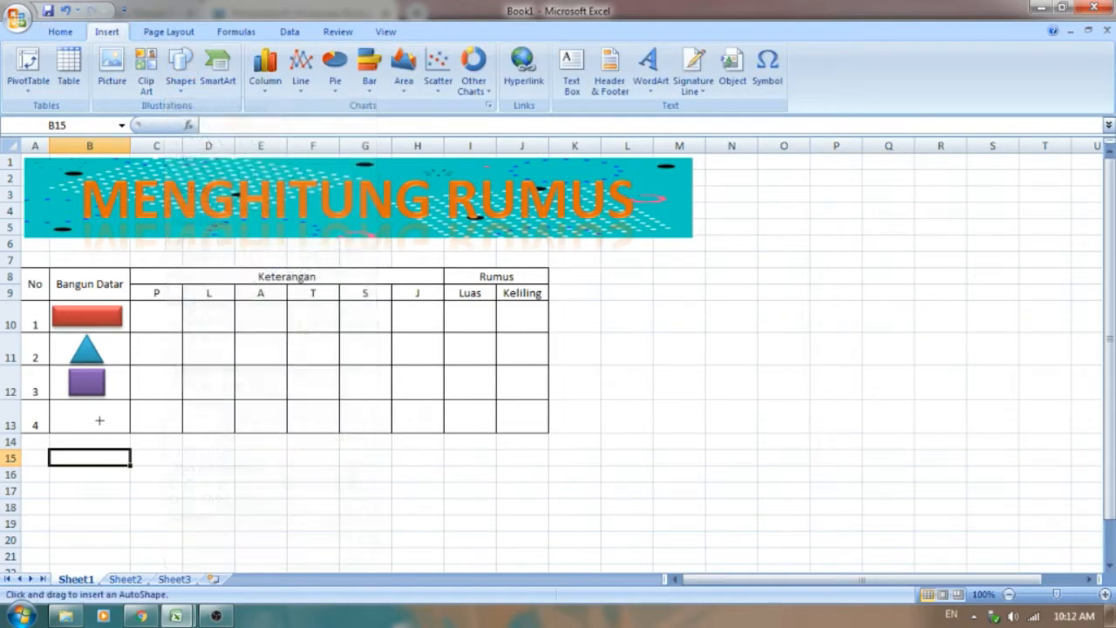
mouse_move(80, 417)
mouse_down()
mouse_move(158, 497)
mouse_move(86, 418)
mouse_move(99, 437)
mouse_up()
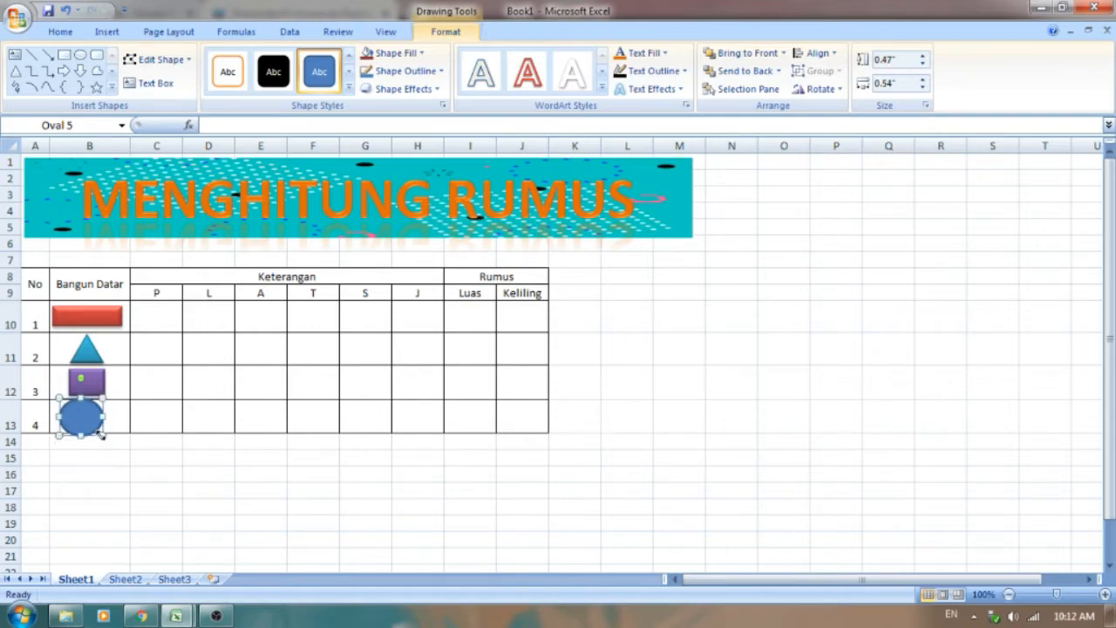
drag(92, 430, 84, 422)
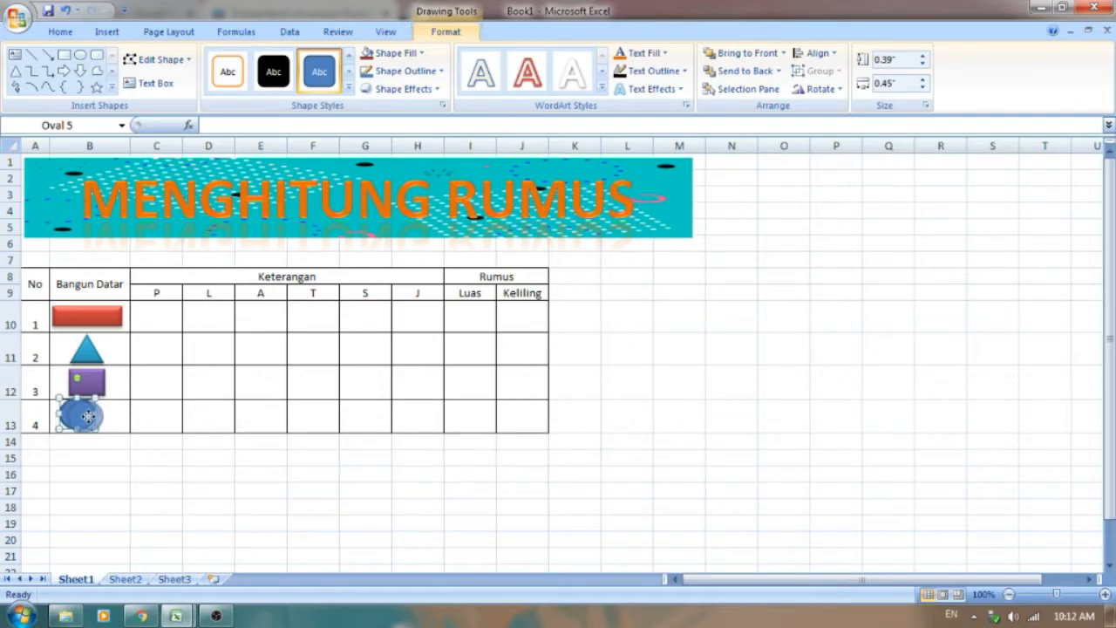
drag(88, 416, 108, 420)
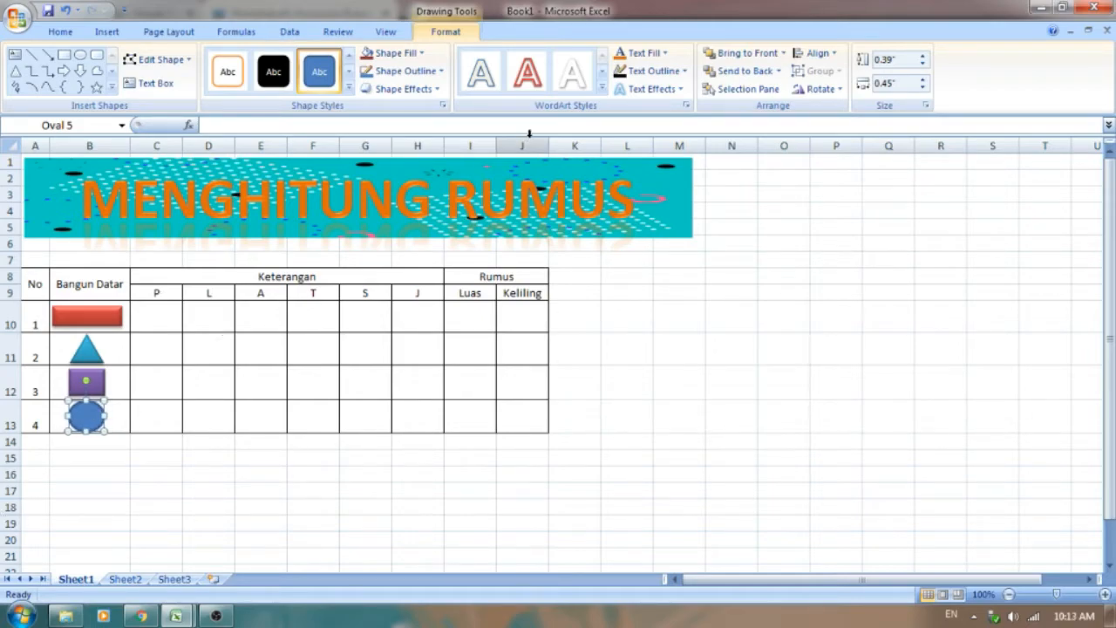
Step: Apply the orange Intense Effect shape style and the Cool Slant bevel to the oval in row 13, then deselect it
click(421, 53)
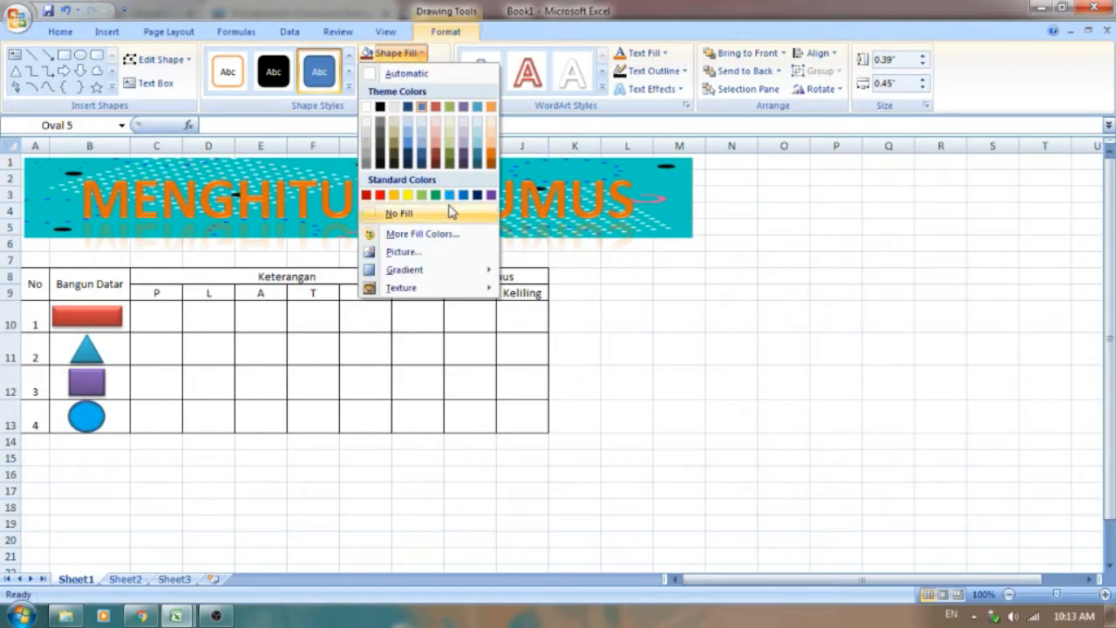
click(349, 91)
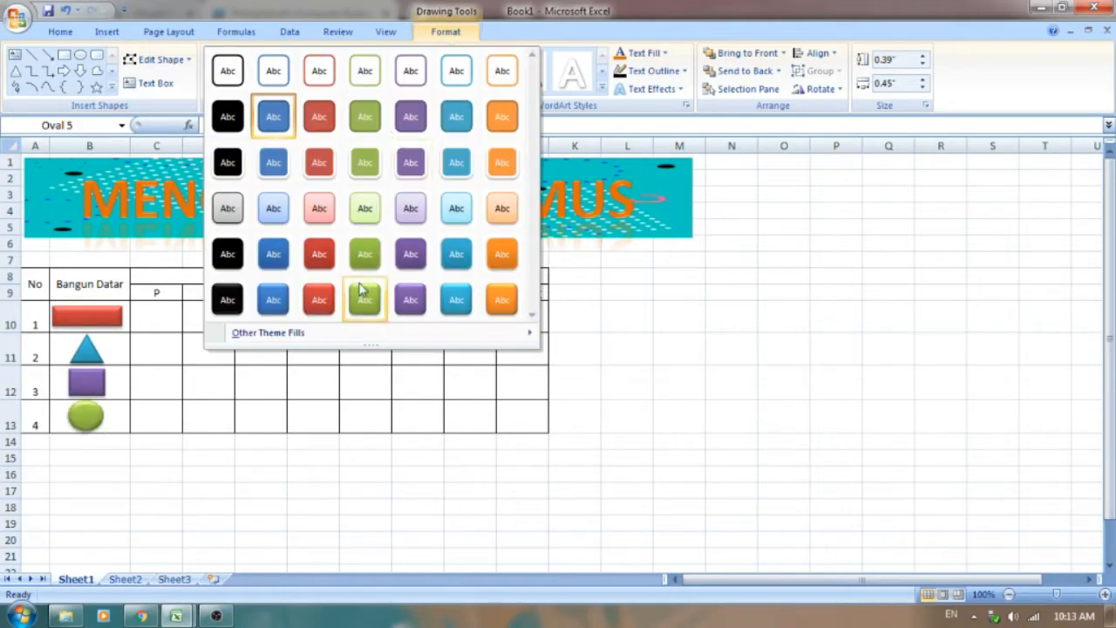
click(502, 300)
click(439, 90)
mouse_move(440, 299)
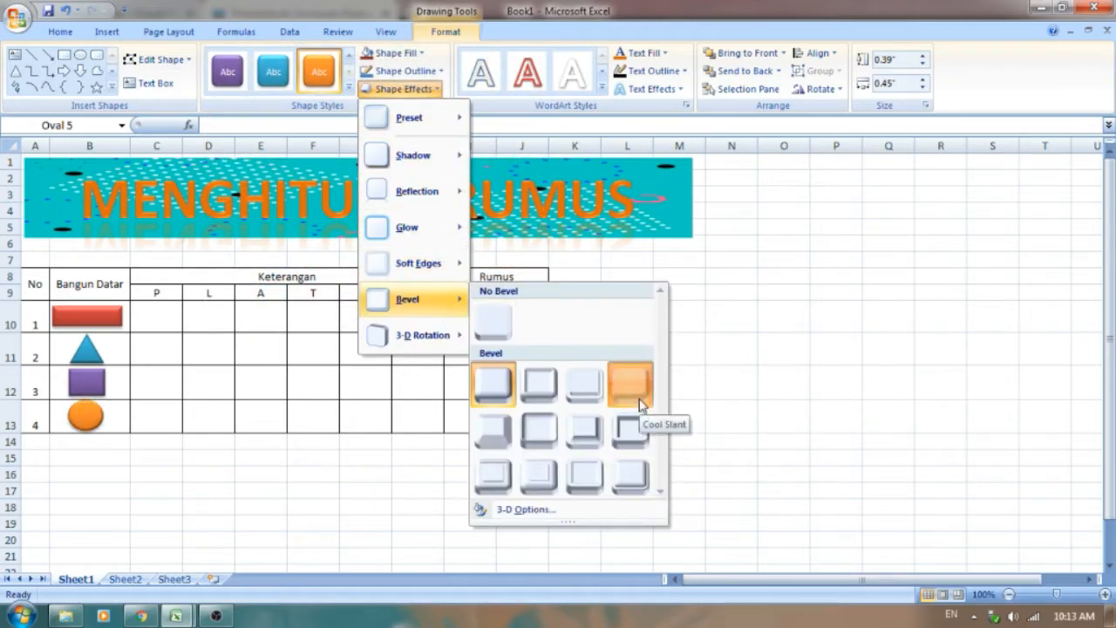
click(641, 403)
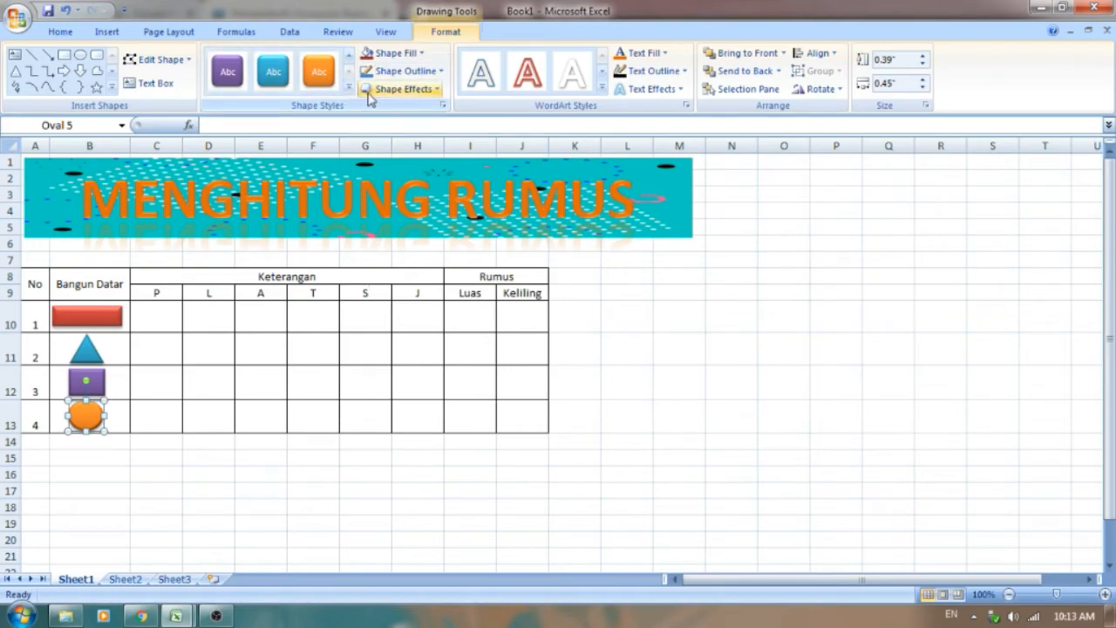
click(435, 91)
mouse_move(419, 301)
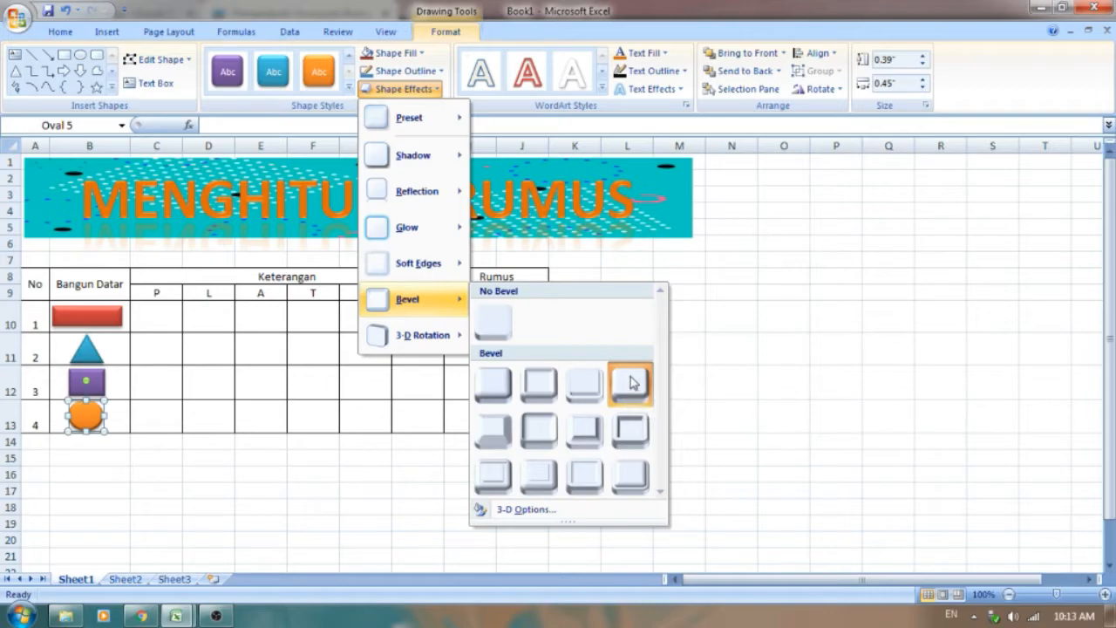
click(130, 473)
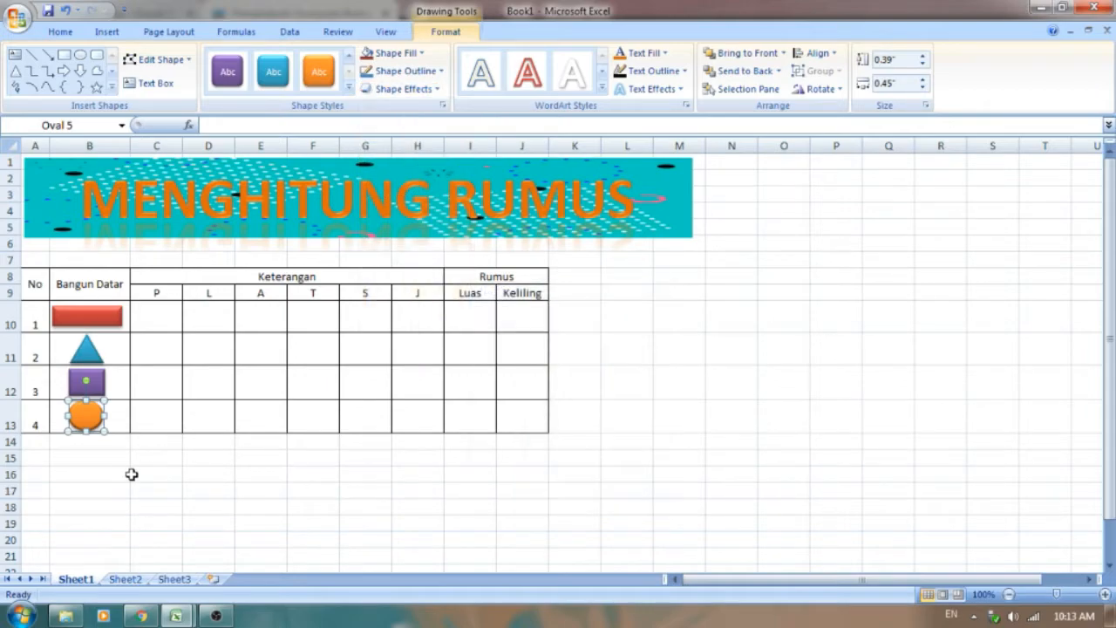
click(125, 473)
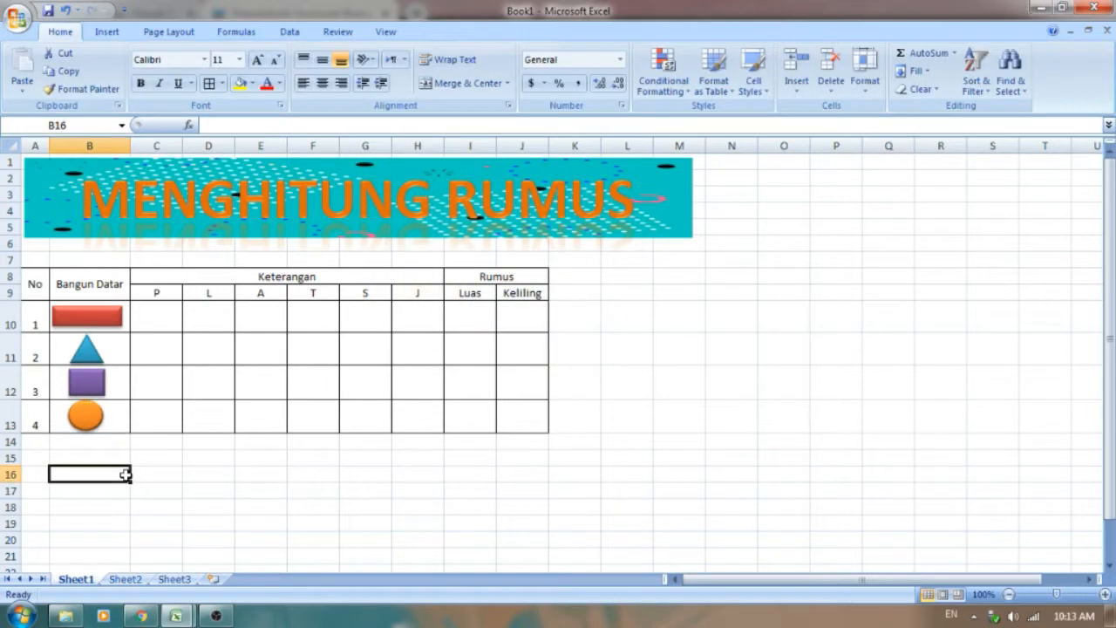
Step: Check the rectangle's dimensions in the p4 citra workbook and enter P 10 and L 5 in row 10 of Book1
click(150, 329)
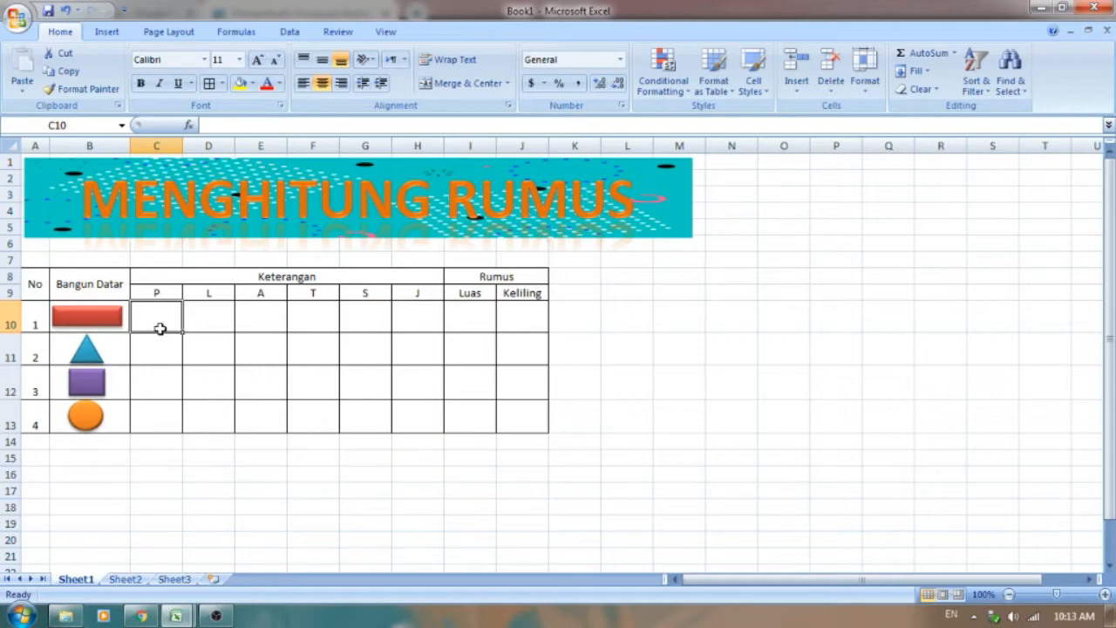
click(176, 616)
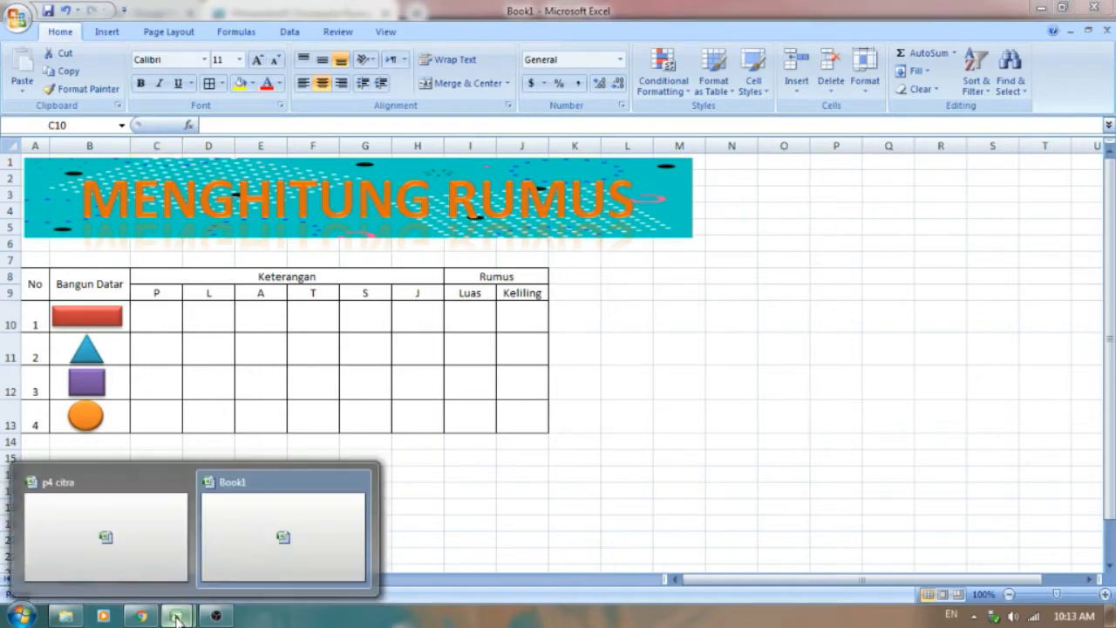
click(134, 552)
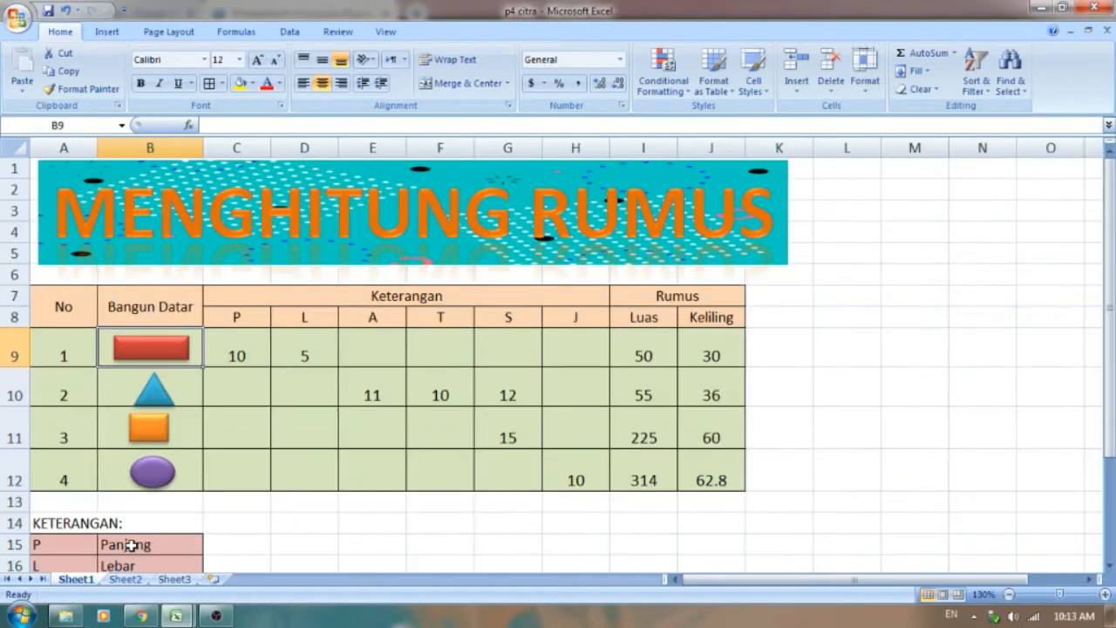
click(177, 616)
click(243, 563)
text(10)
key(Tab)
text(5)
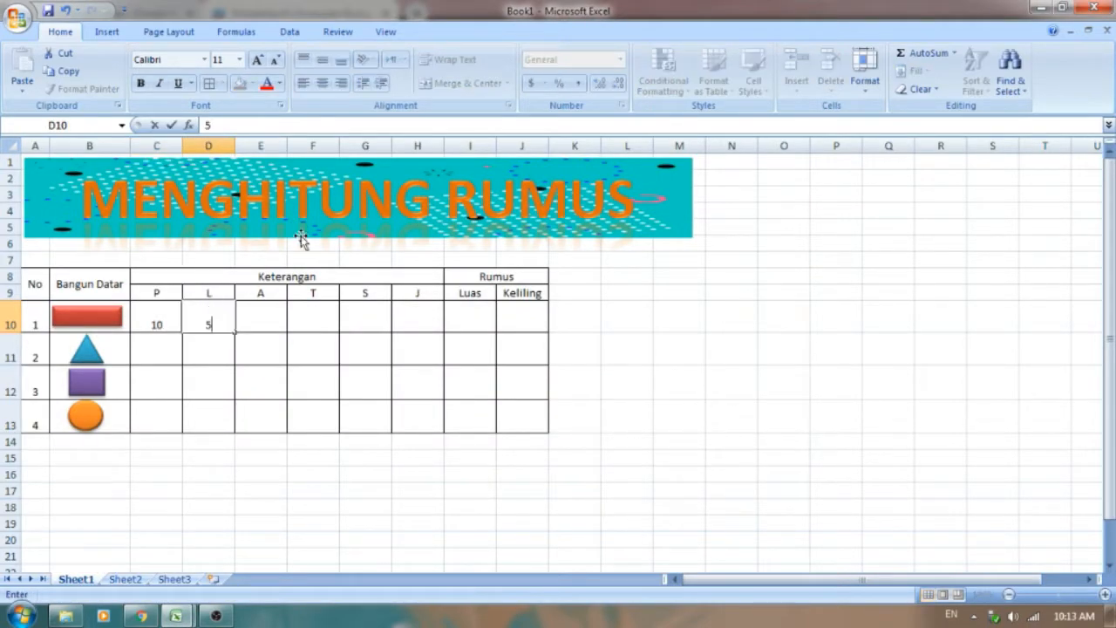
Step: Consult the triangle row in p4 citra and enter A 10, T 11 and S 12 in row 11 of Book1
click(249, 361)
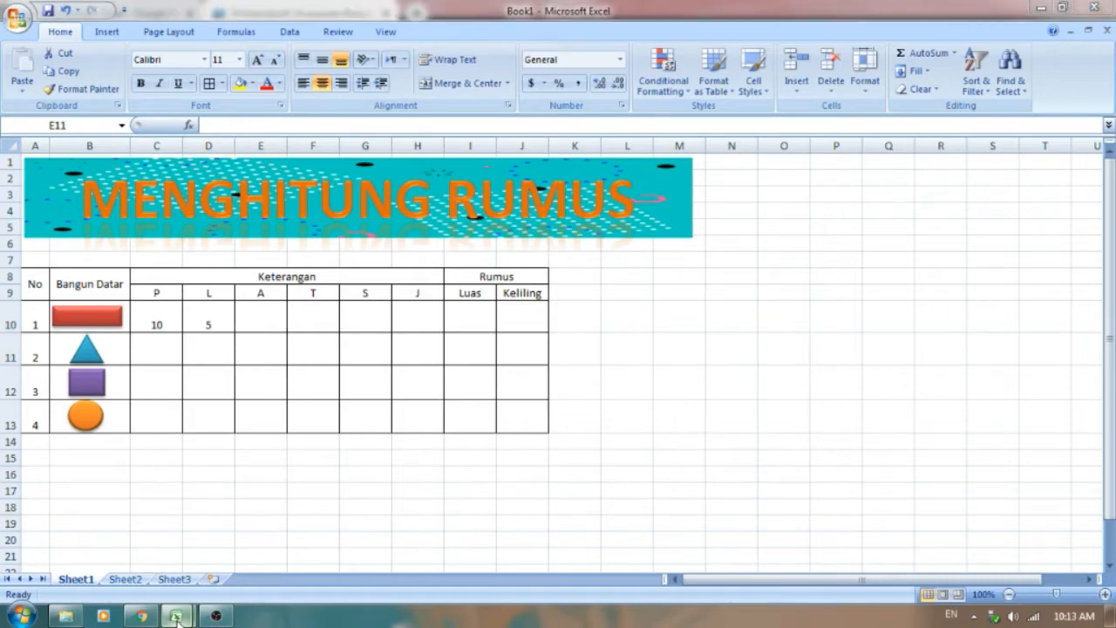
mouse_move(176, 616)
click(105, 534)
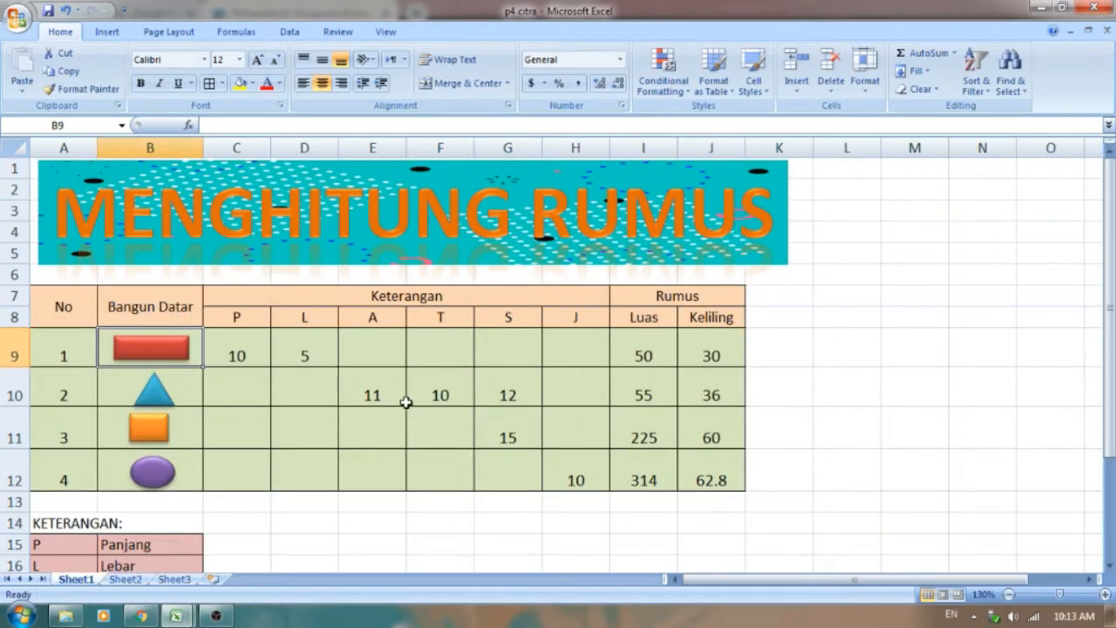
mouse_move(176, 616)
click(257, 538)
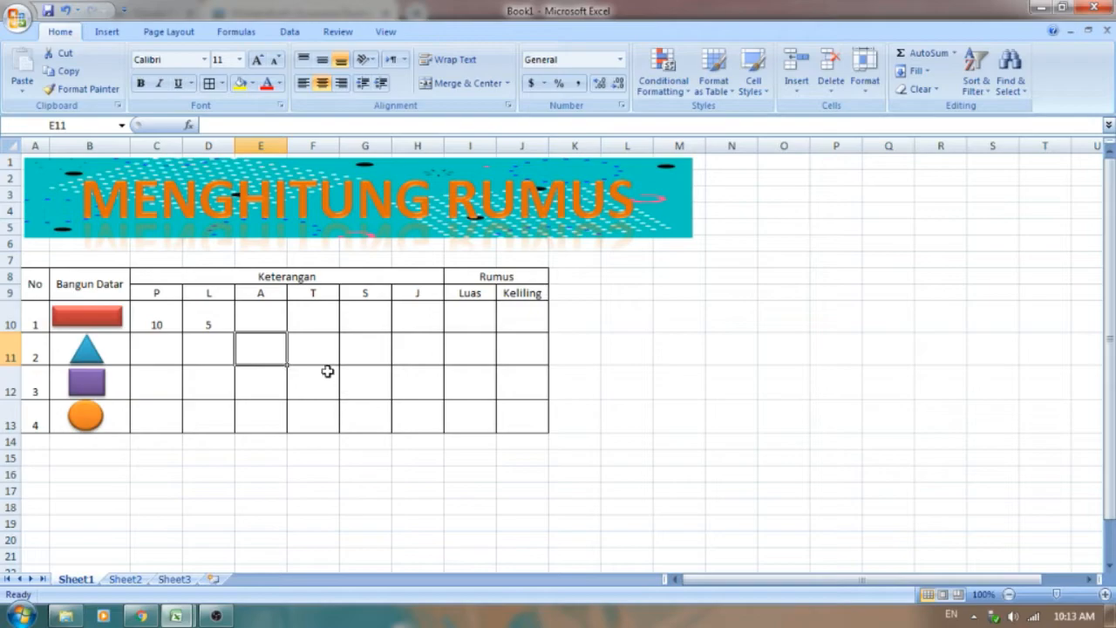
text(10)
click(321, 338)
text(11)
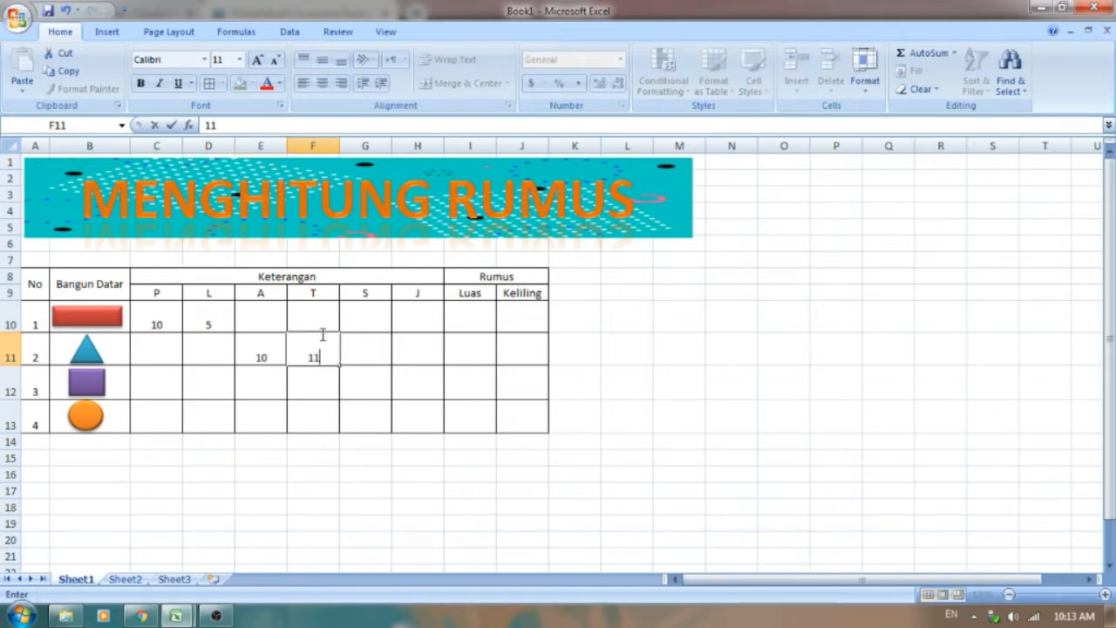
key(Tab)
text(12)
click(409, 386)
Step: Consult p4 citra and enter the square's side 15 in G12 and the circle's radius 10 in H13 of Book1
click(361, 381)
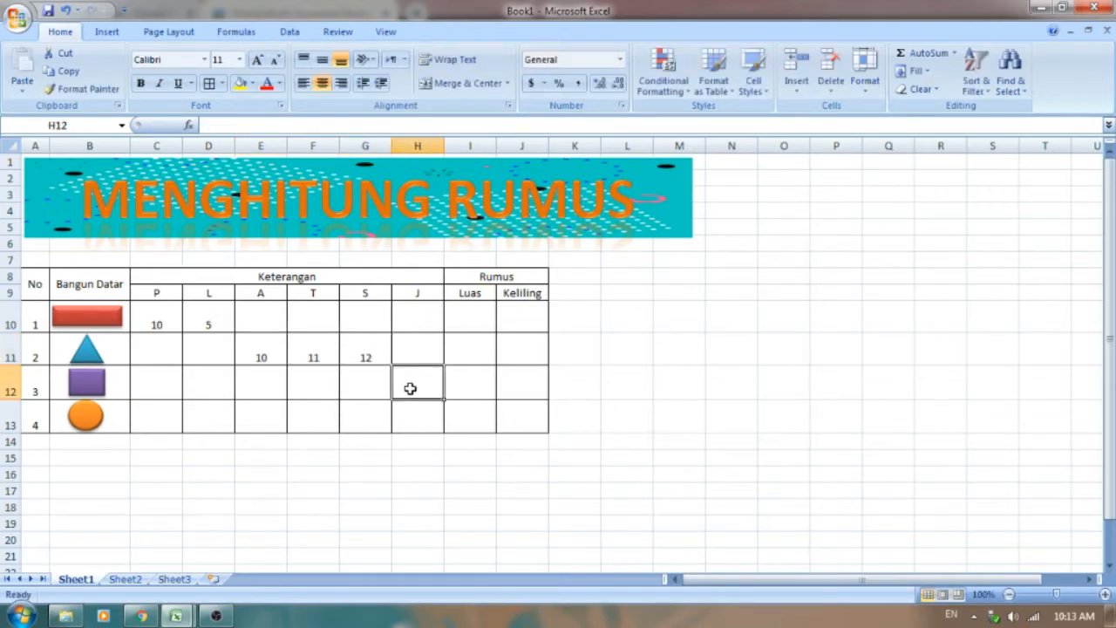
mouse_move(184, 619)
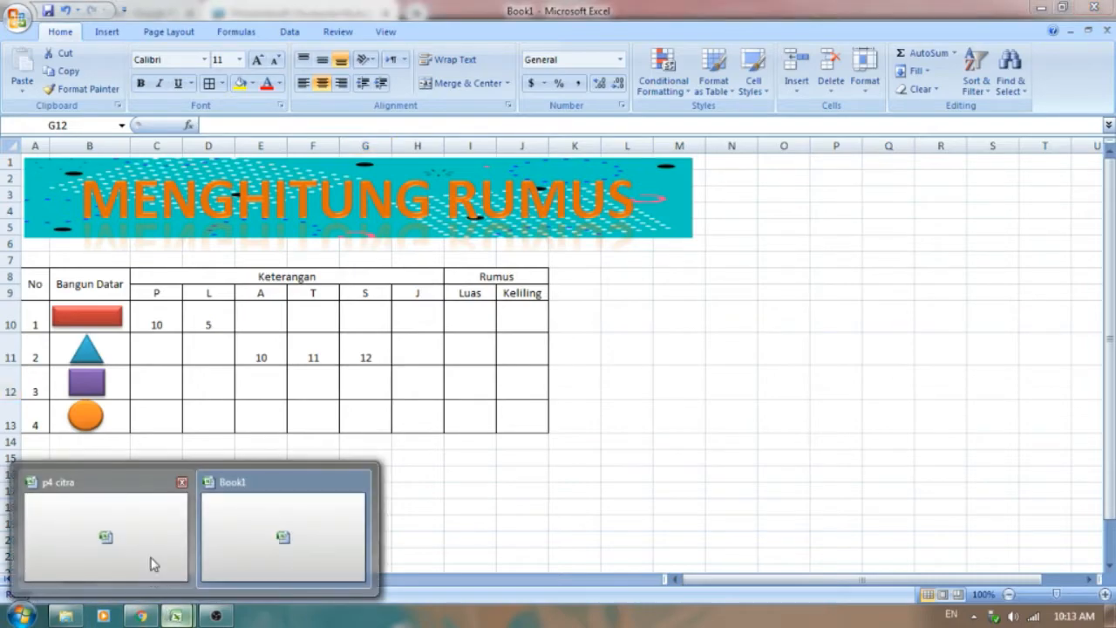
click(179, 532)
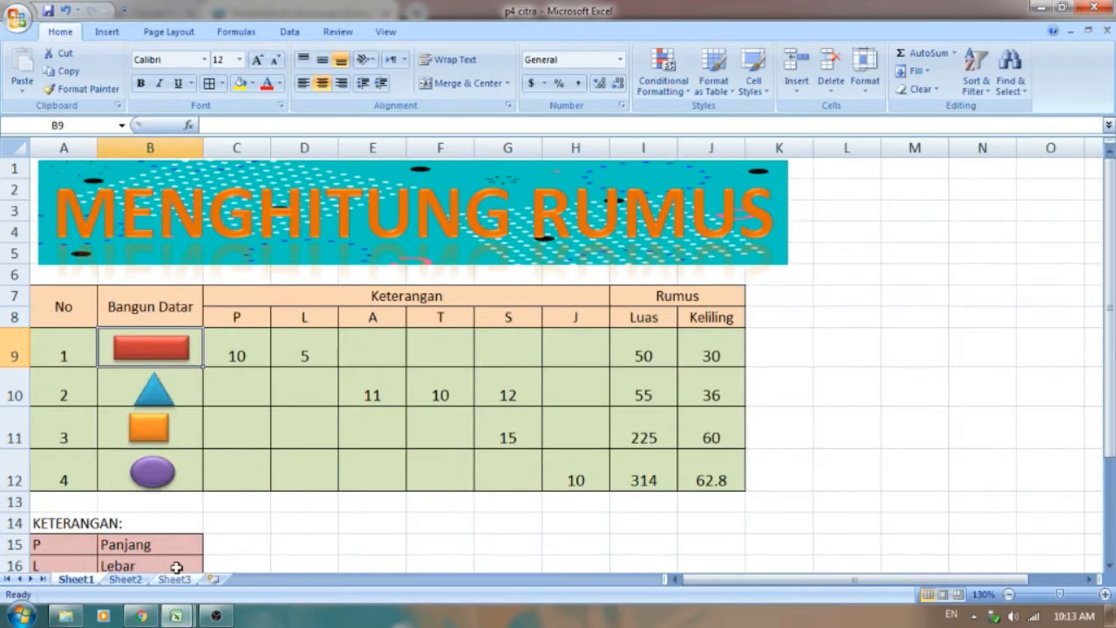
mouse_move(179, 617)
click(256, 536)
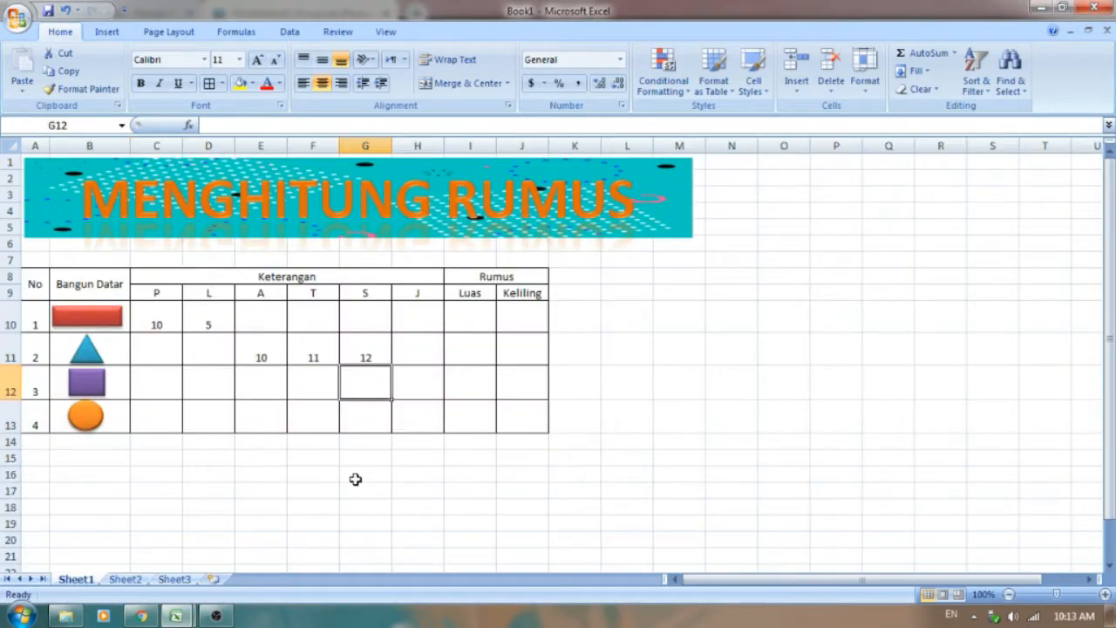
text(15)
click(416, 417)
text(10)
click(493, 506)
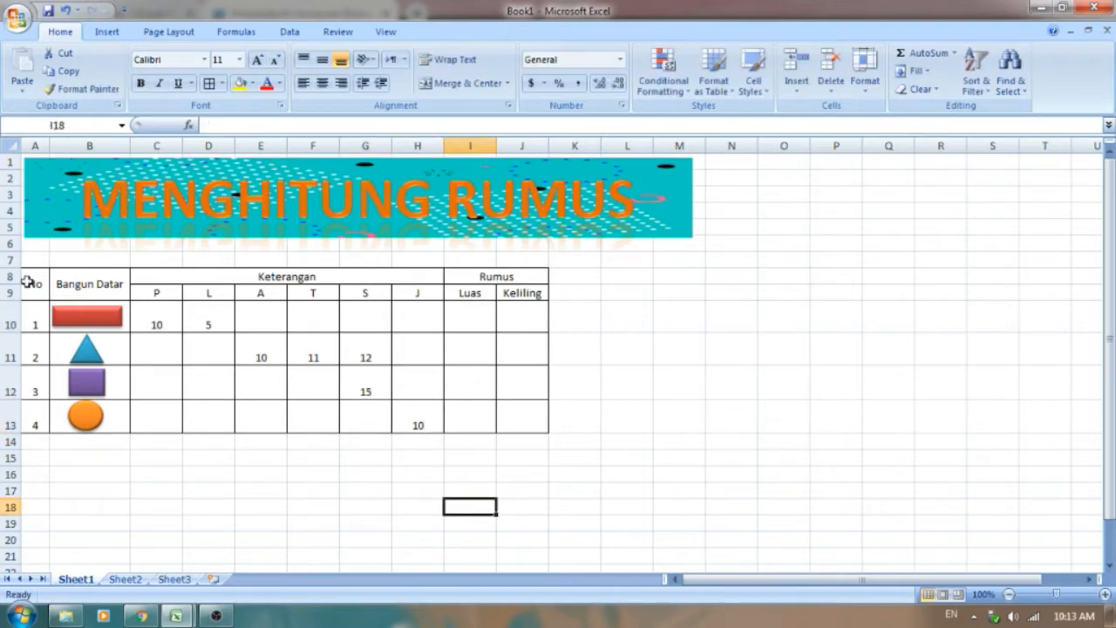
Step: Fill the whole table A8:J13 with the light orange theme color
drag(26, 287, 523, 426)
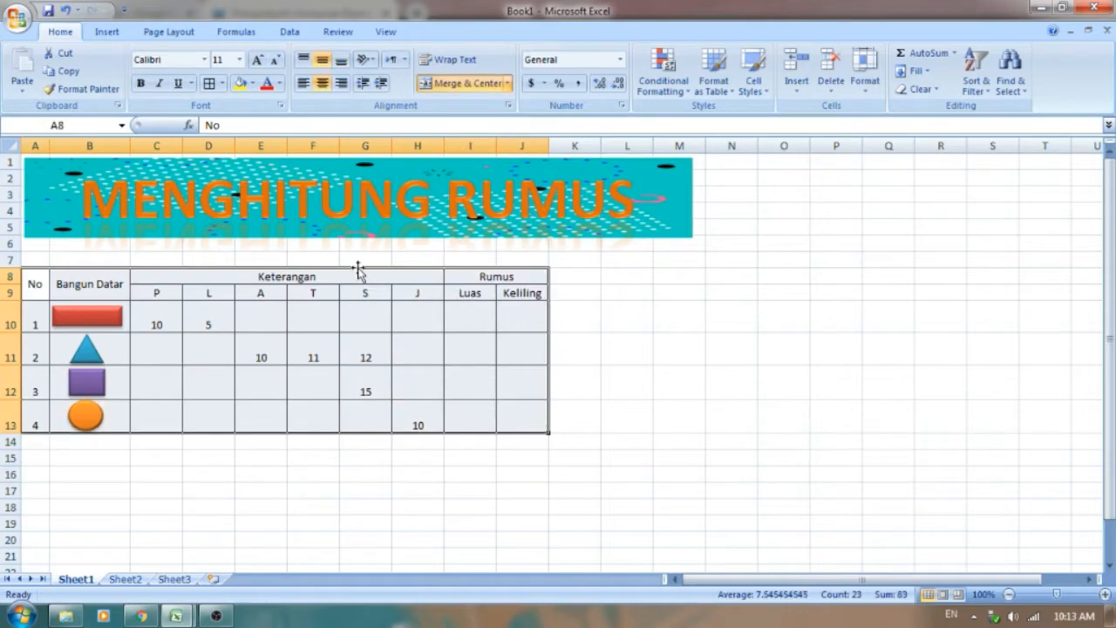
click(252, 83)
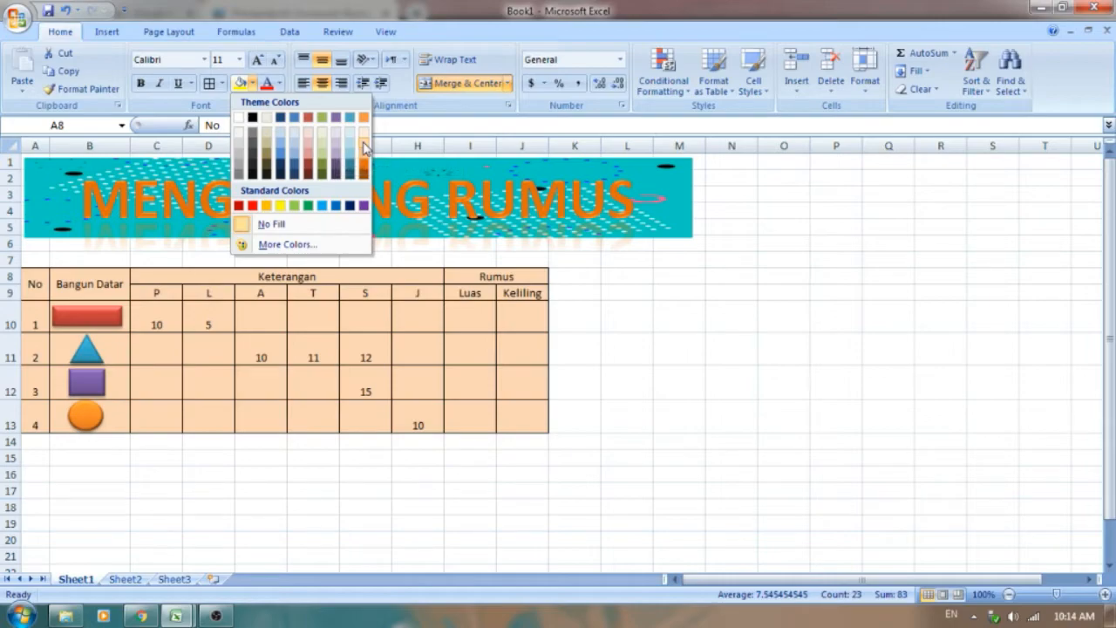
click(364, 146)
click(221, 359)
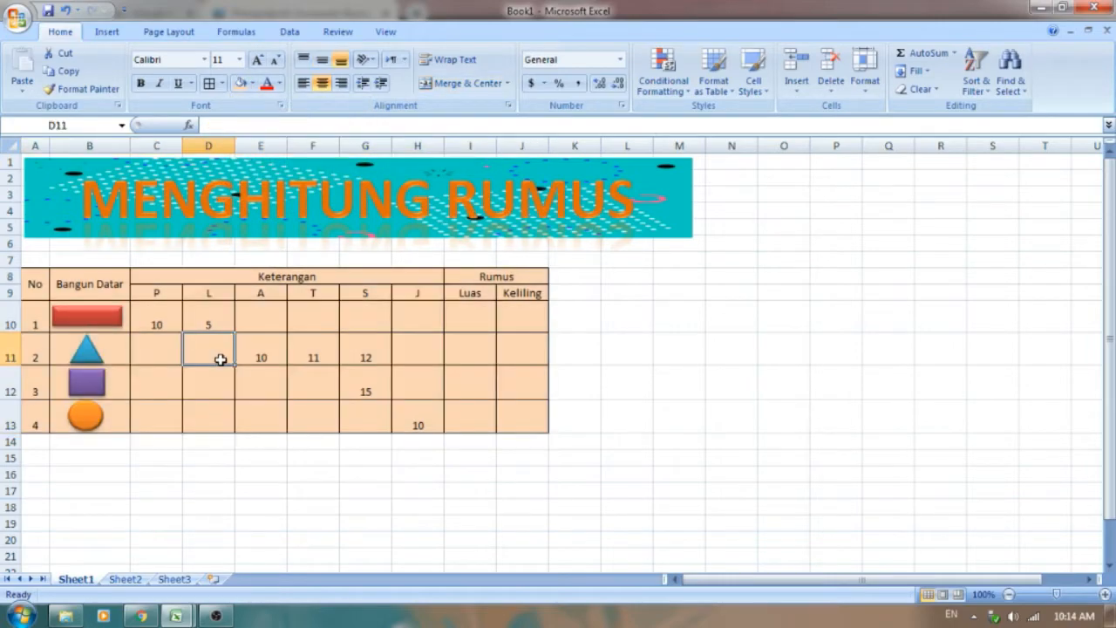
Step: Enter the rectangle's area formula =C10*D10 in the Luas cell I10, with the sheet zoomed to 120%
click(463, 321)
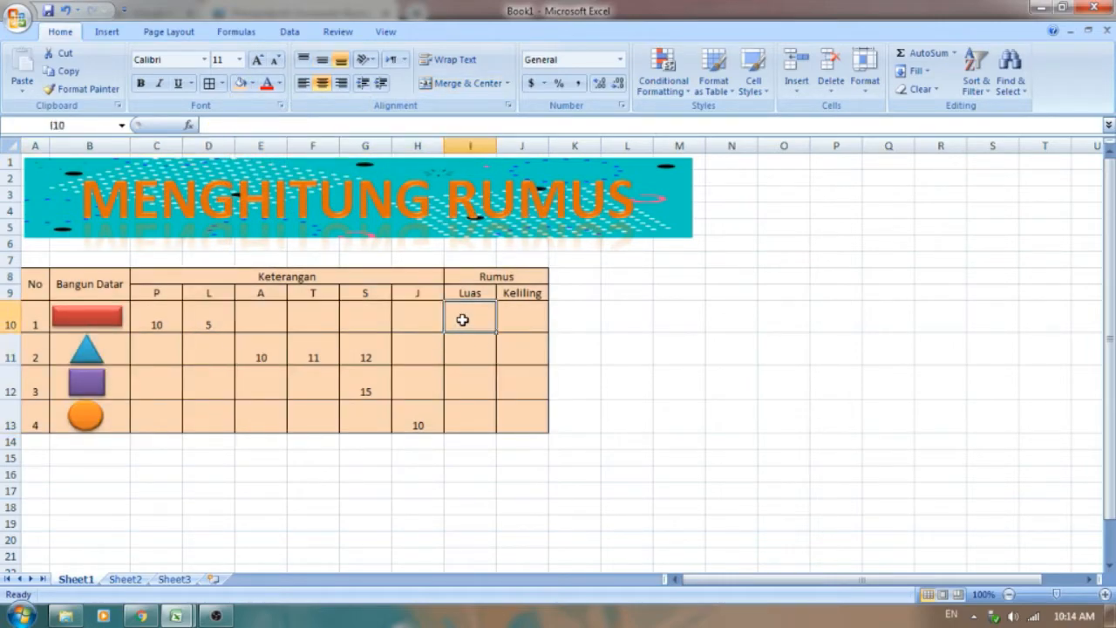
click(1105, 594)
click(1106, 595)
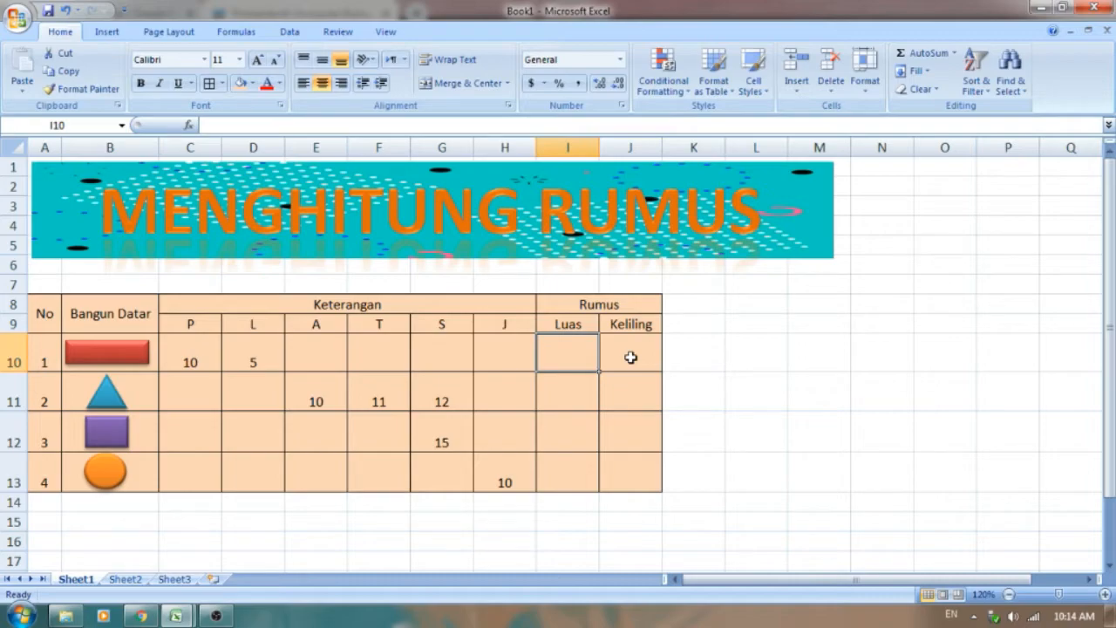
text(=)
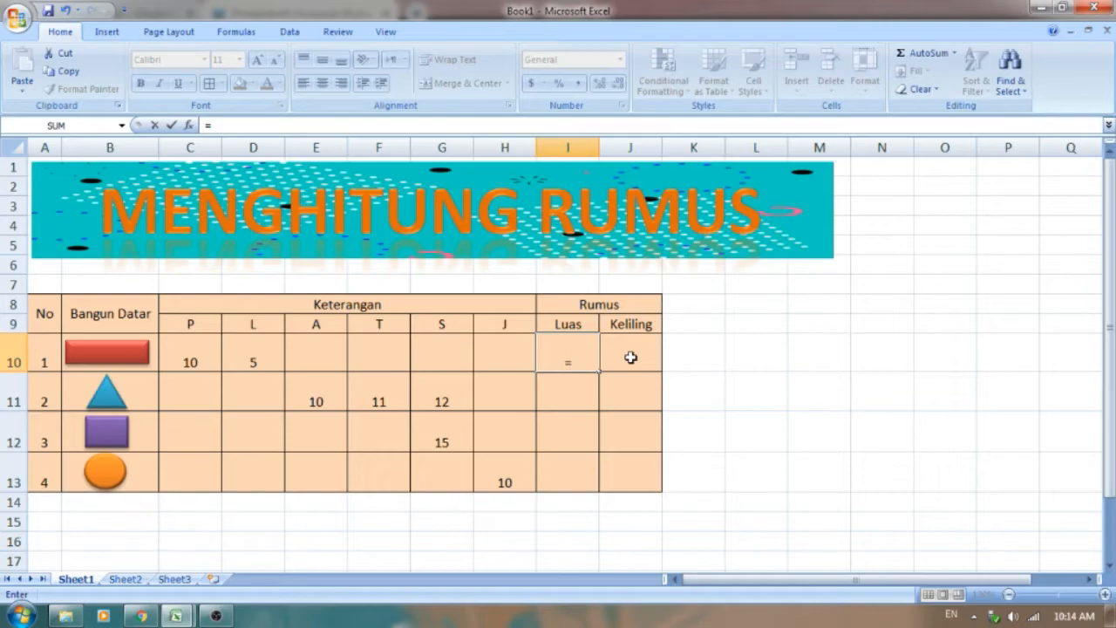
click(181, 350)
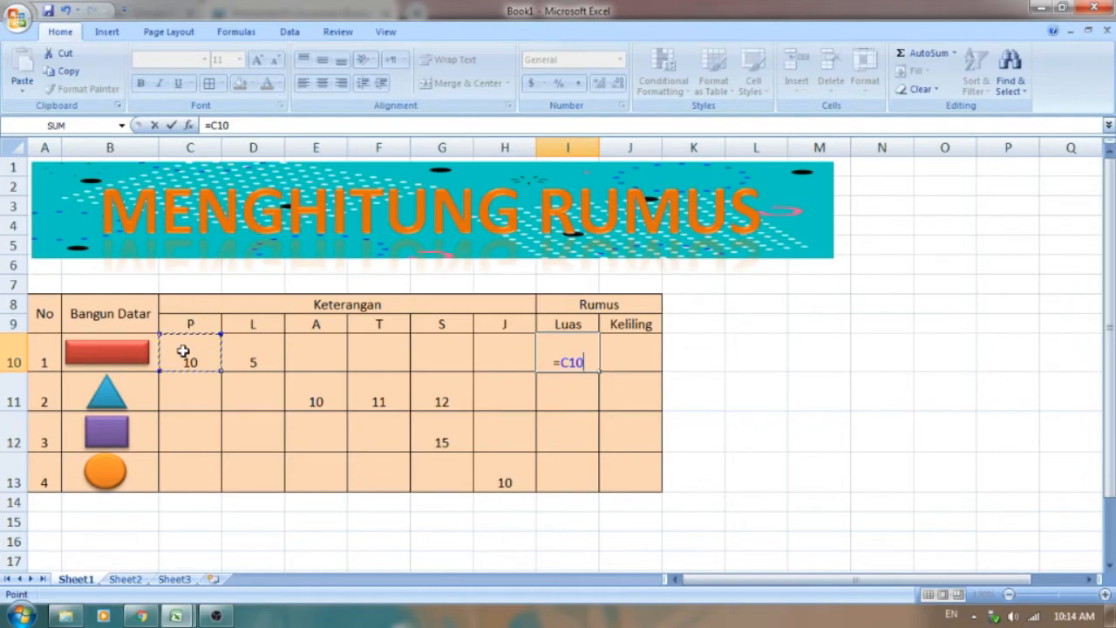
text(*)
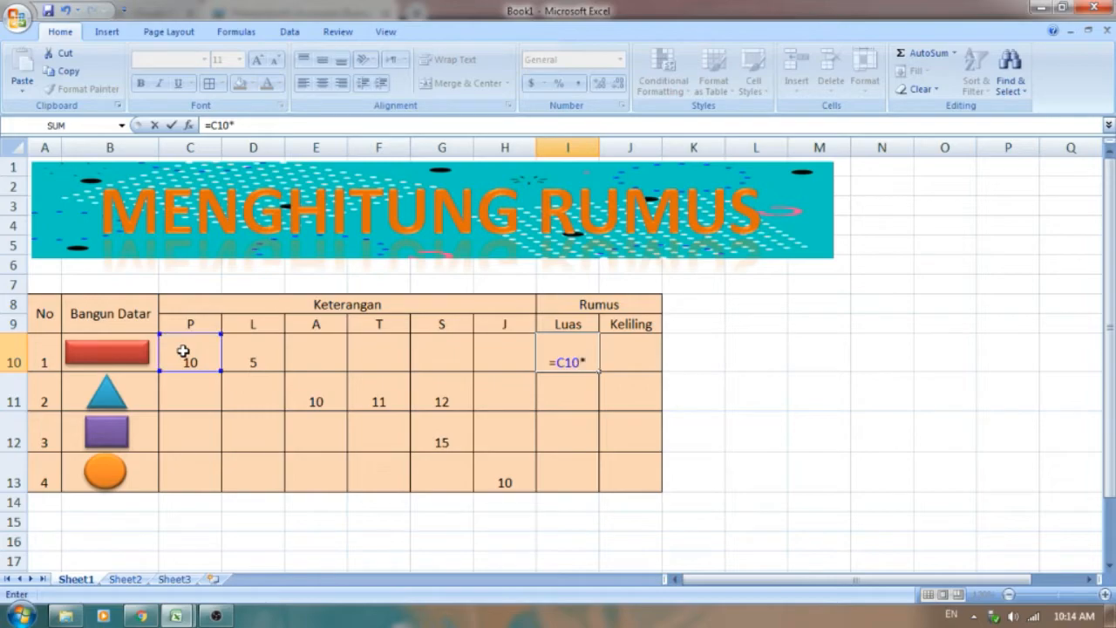
click(260, 348)
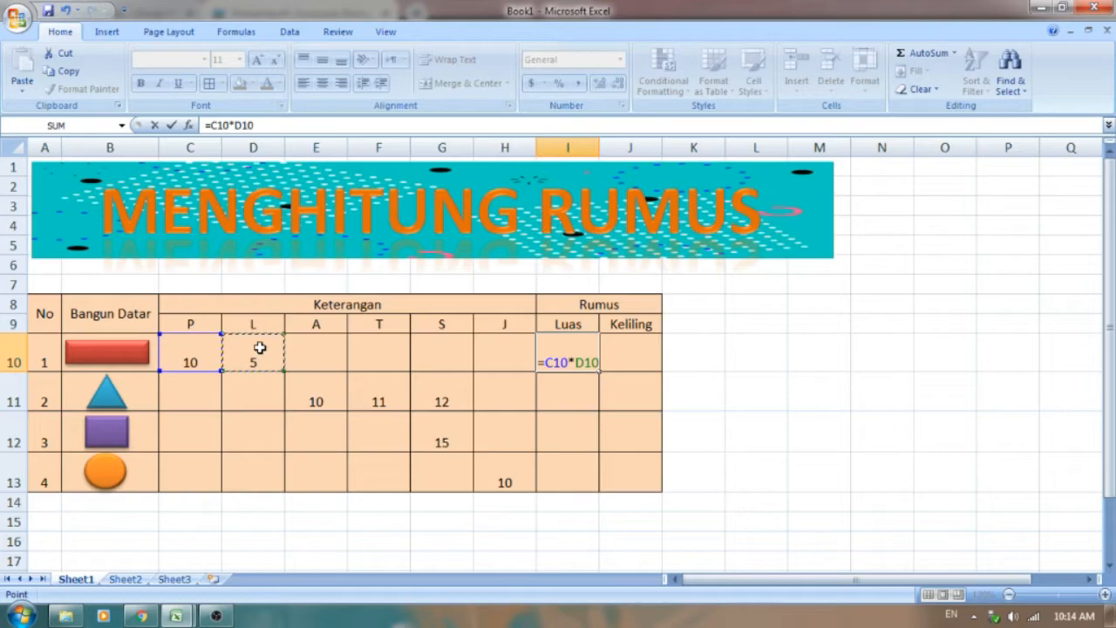
key(Return)
key(Return)
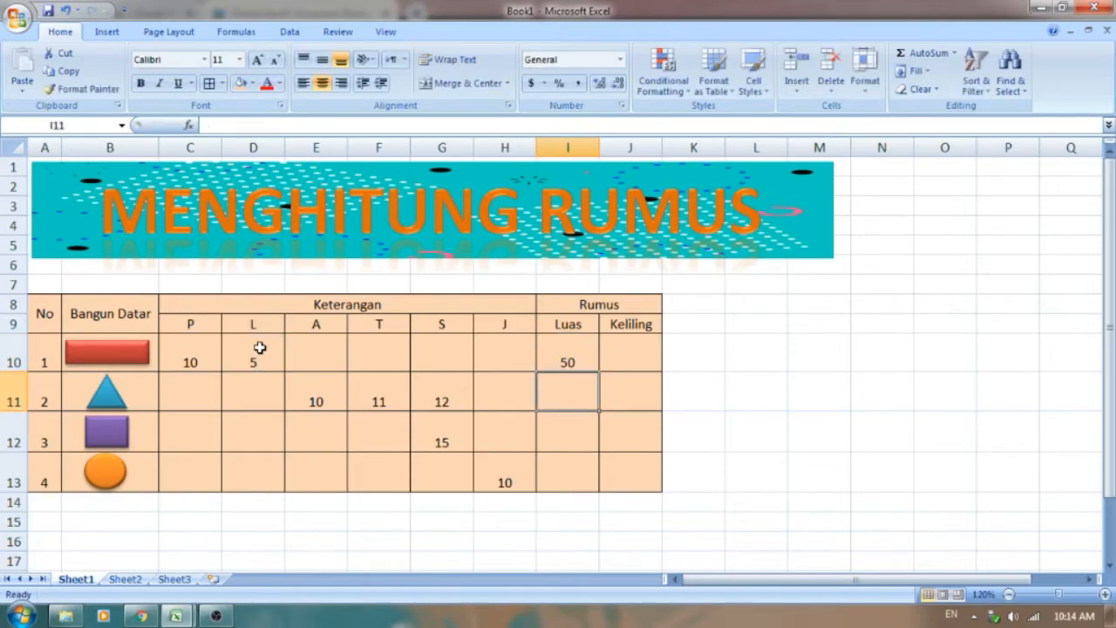
Step: Enter the rectangle's perimeter formula =(C10+D10)*2 in the Keliling cell J10 and compare the result with p4 citra before returning to Book1
click(592, 350)
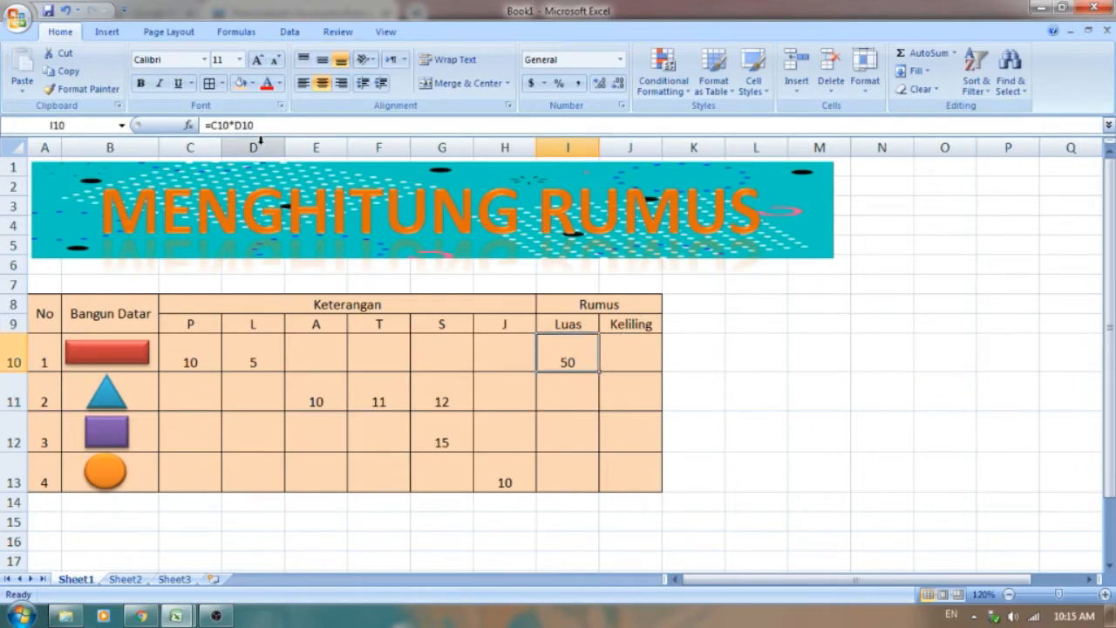
click(627, 354)
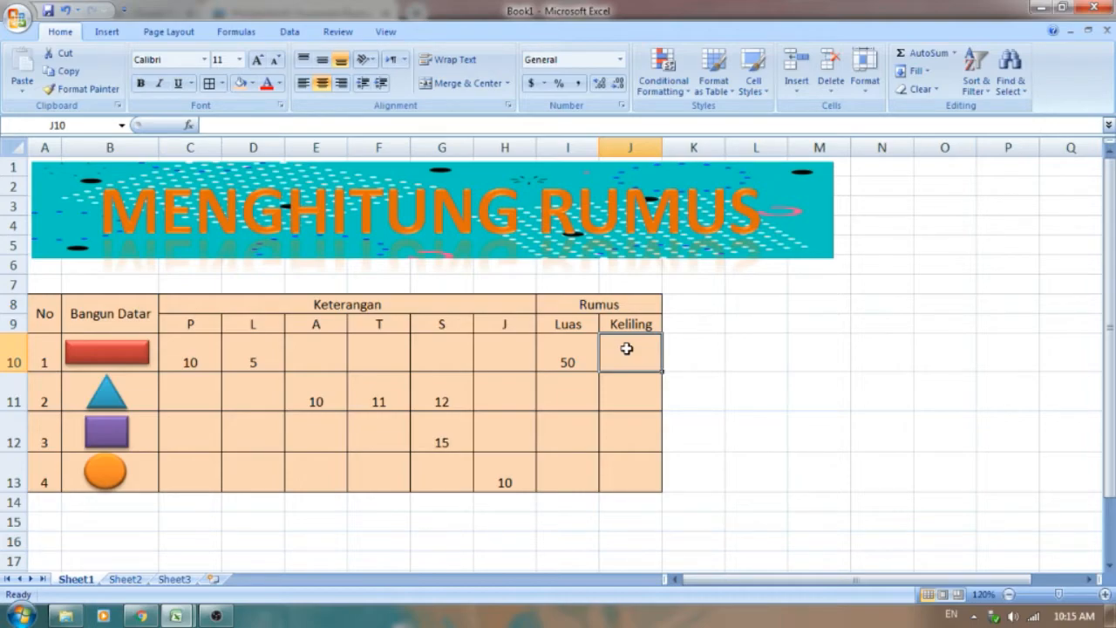
text(=)
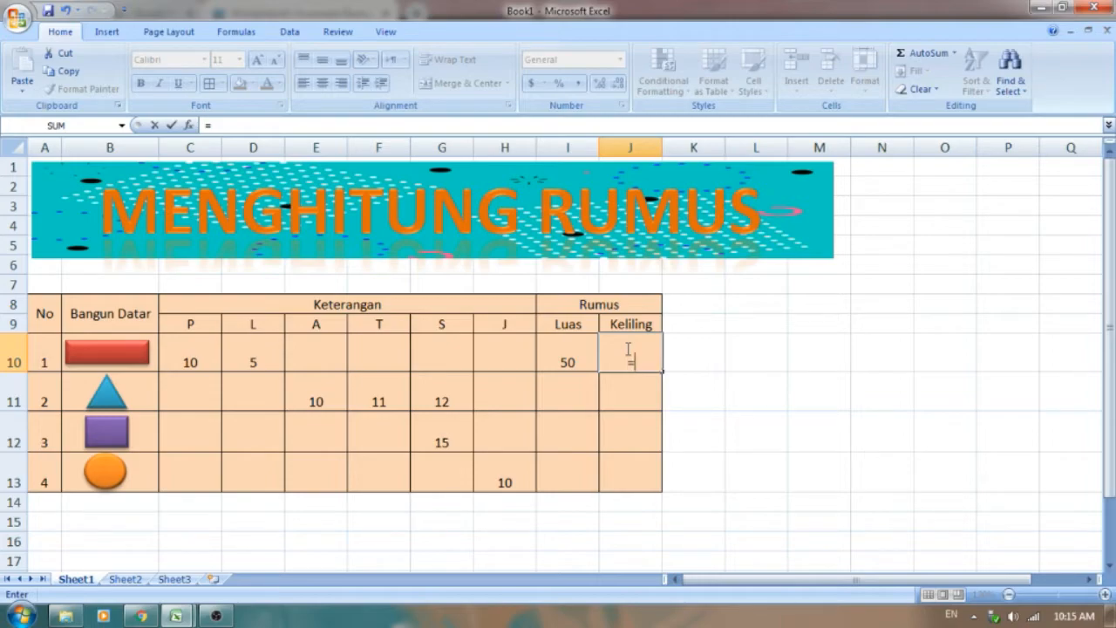
text(()
click(198, 355)
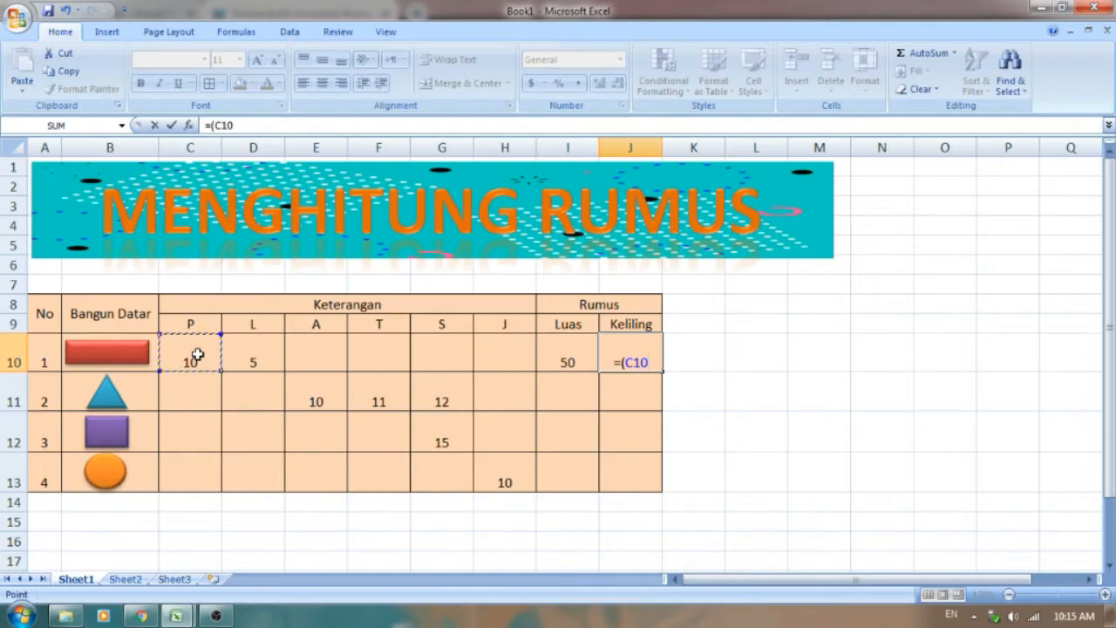
text(=)
key(BackSpace)
text(+)
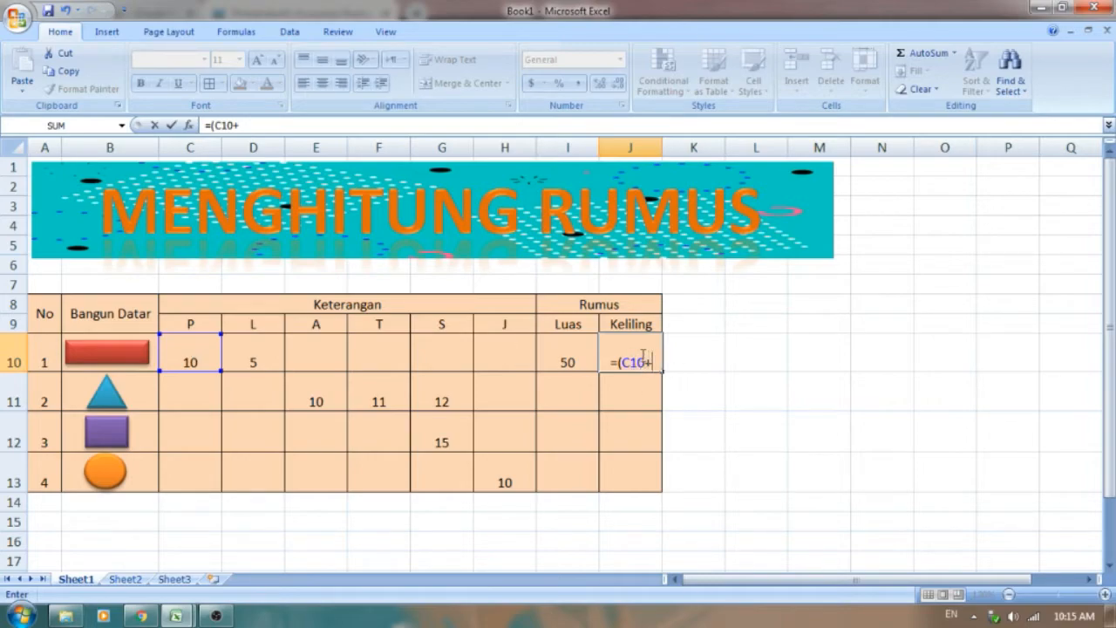
click(262, 349)
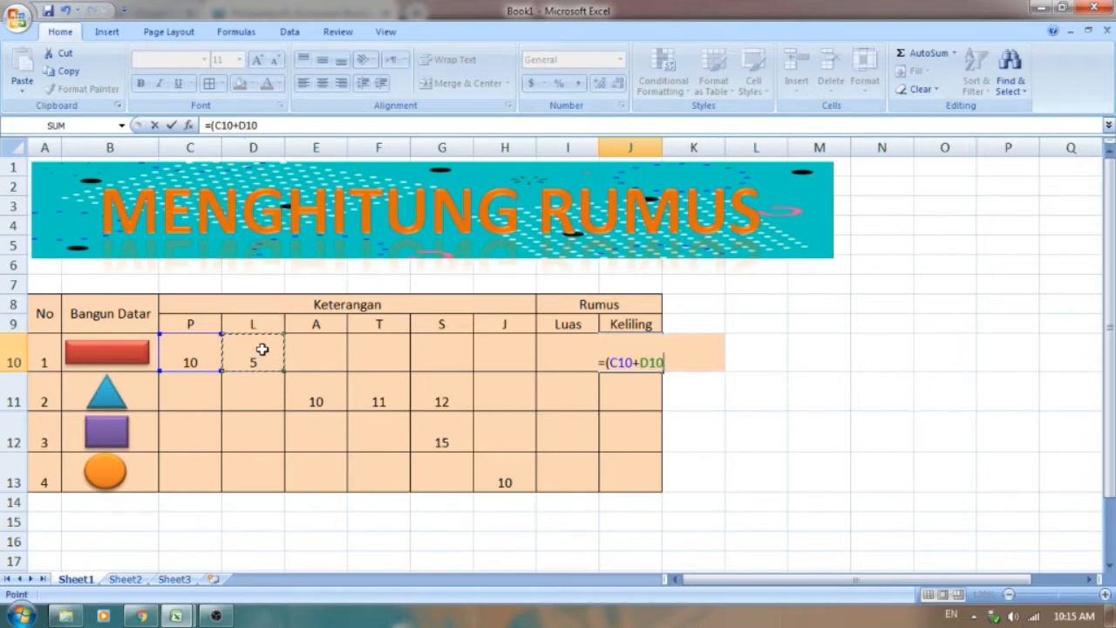
text())
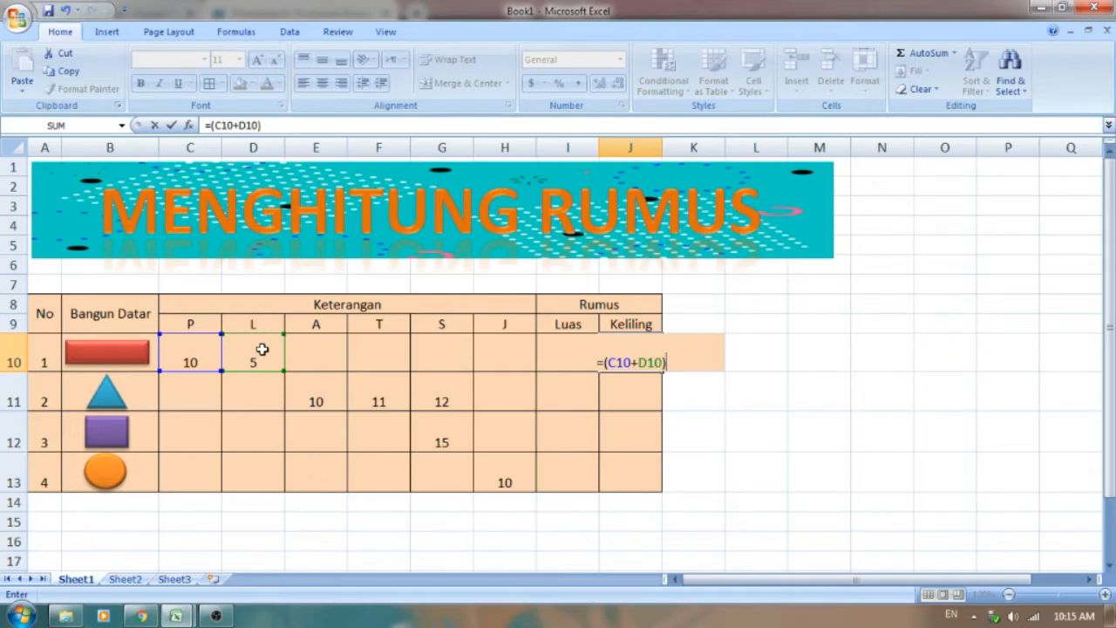
text(*2)
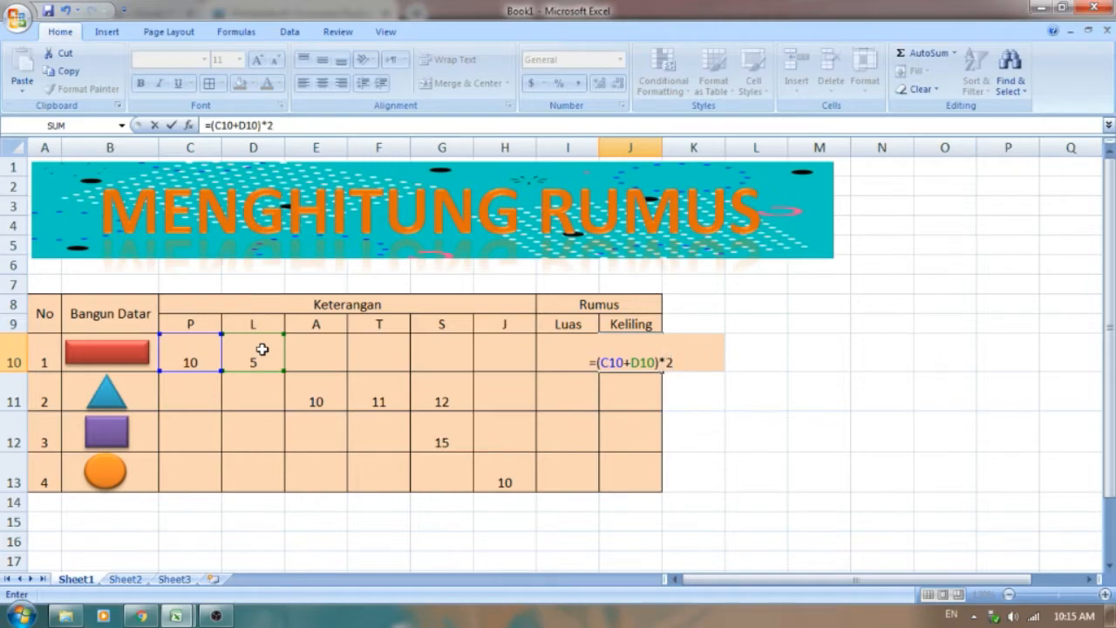
key(Return)
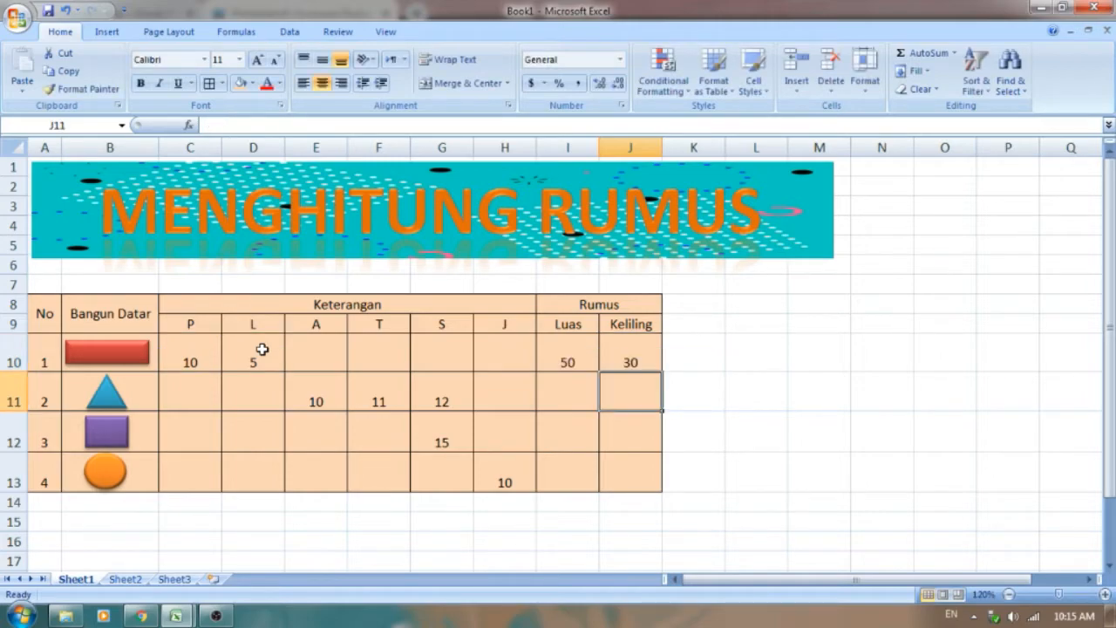
click(175, 616)
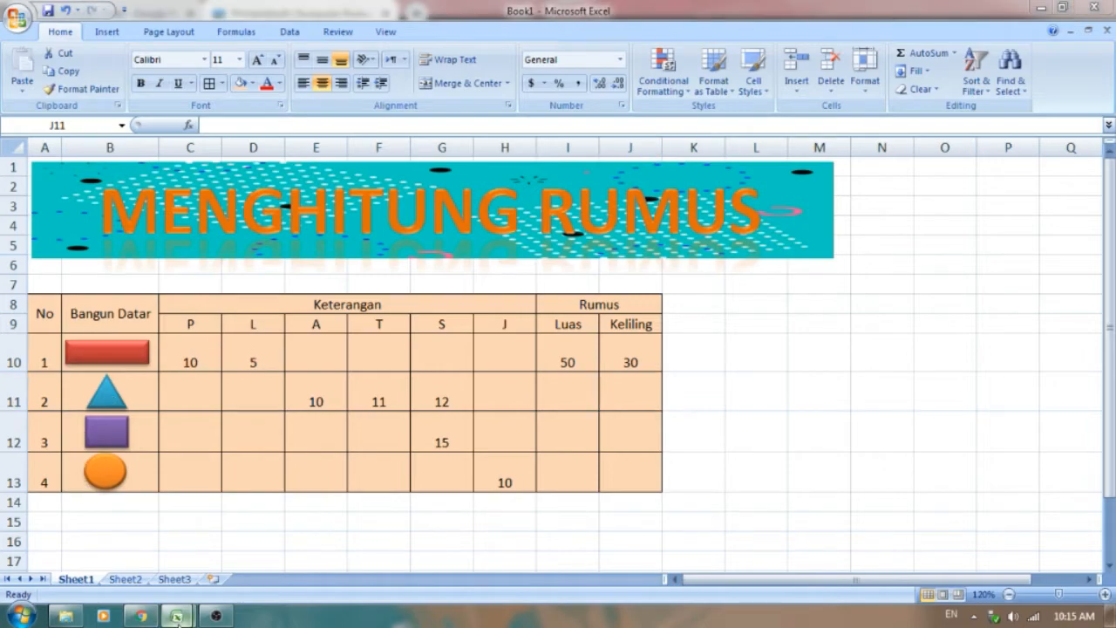
click(129, 562)
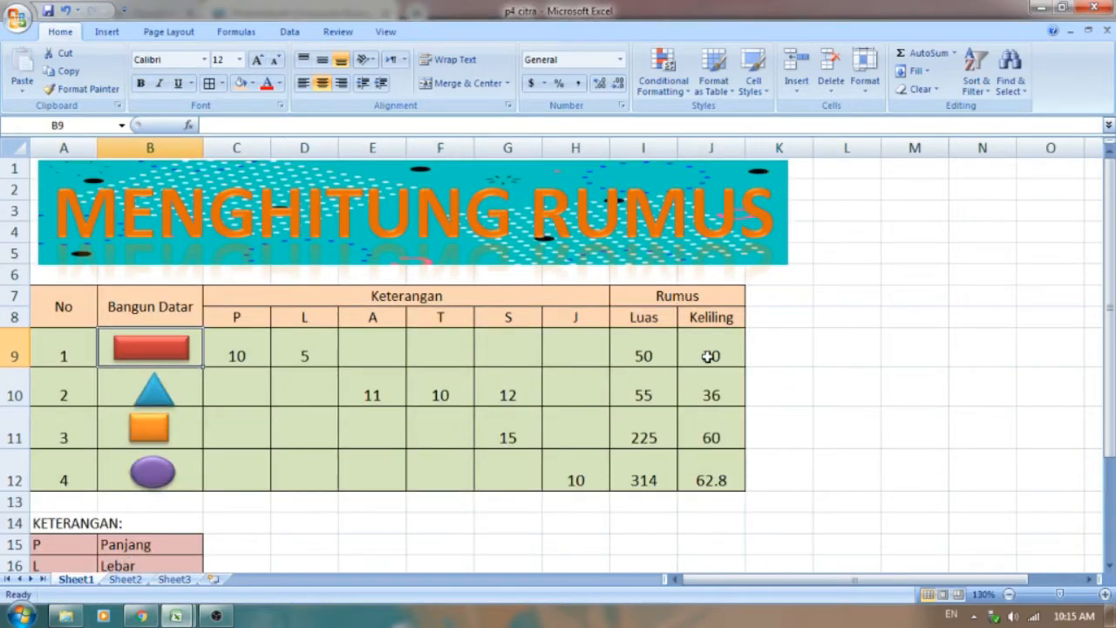
click(175, 616)
click(248, 567)
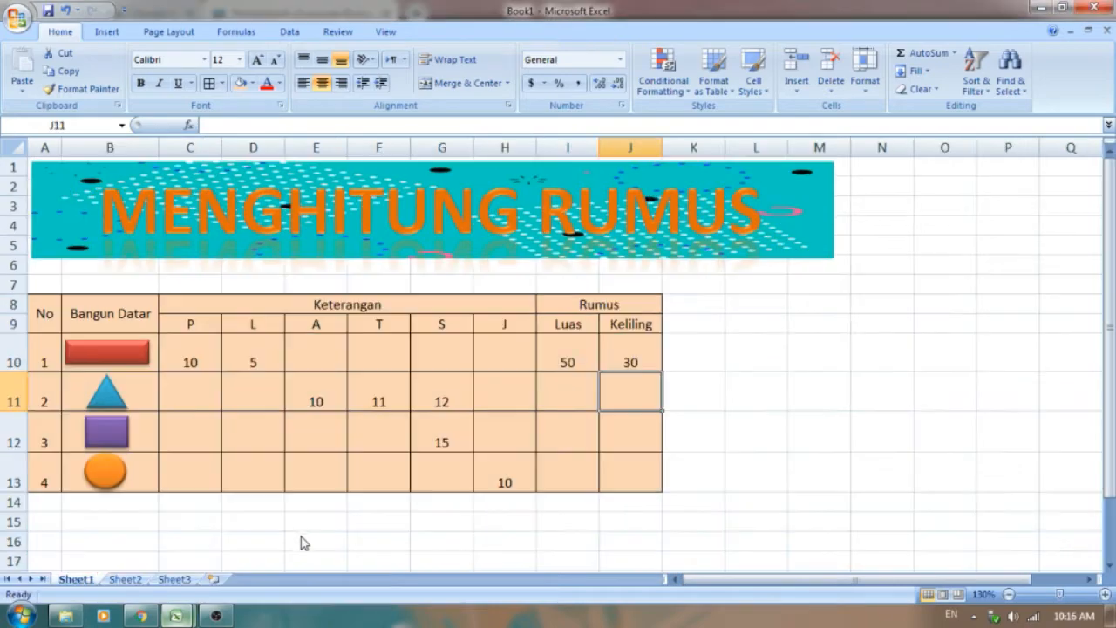
Step: Enter the triangle's area formula =(E11*F11)/2 in the Luas cell I11
click(576, 398)
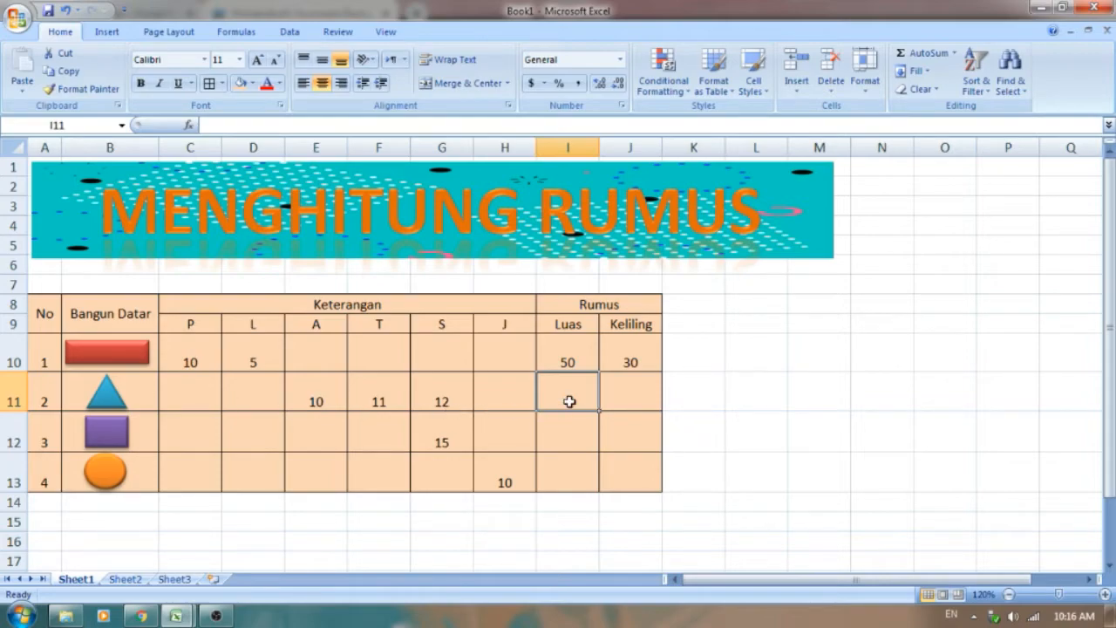
text(=)
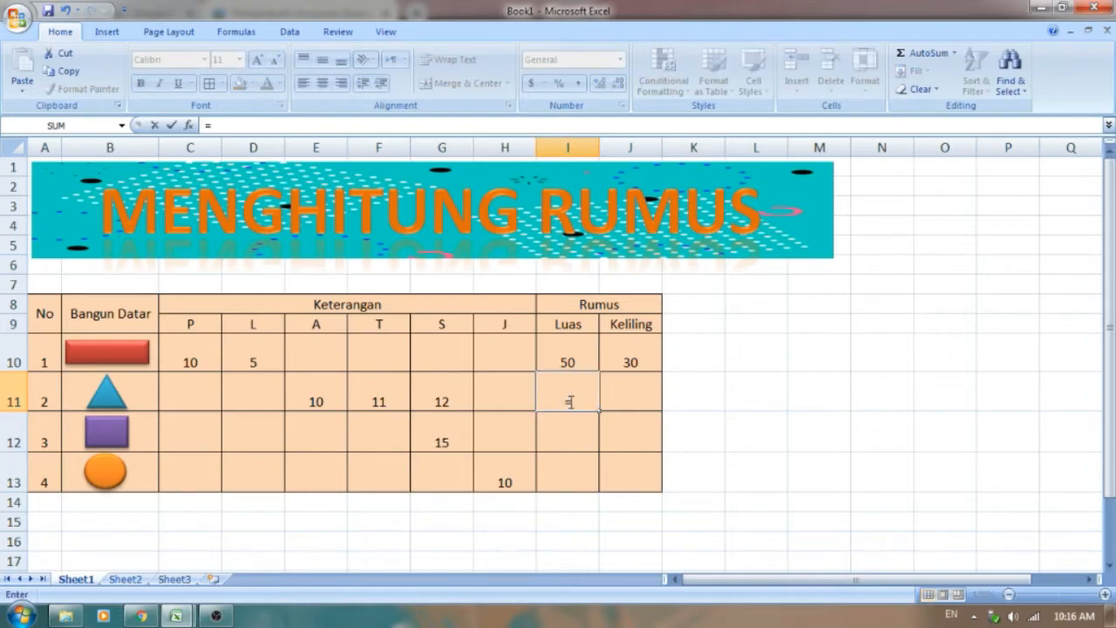
text(()
click(320, 398)
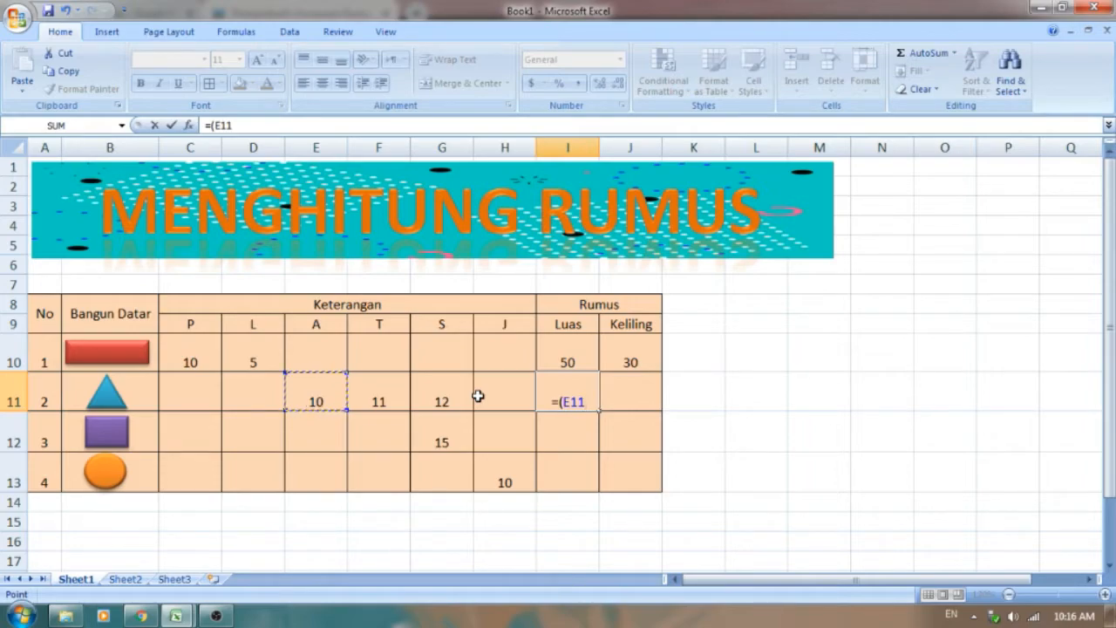
text(*)
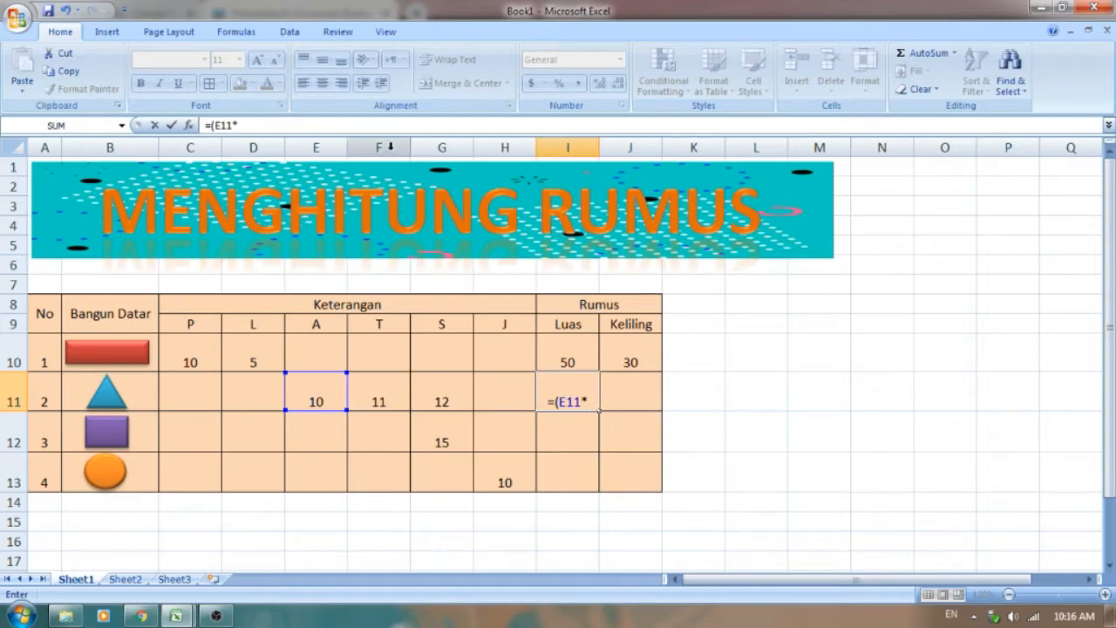
click(379, 402)
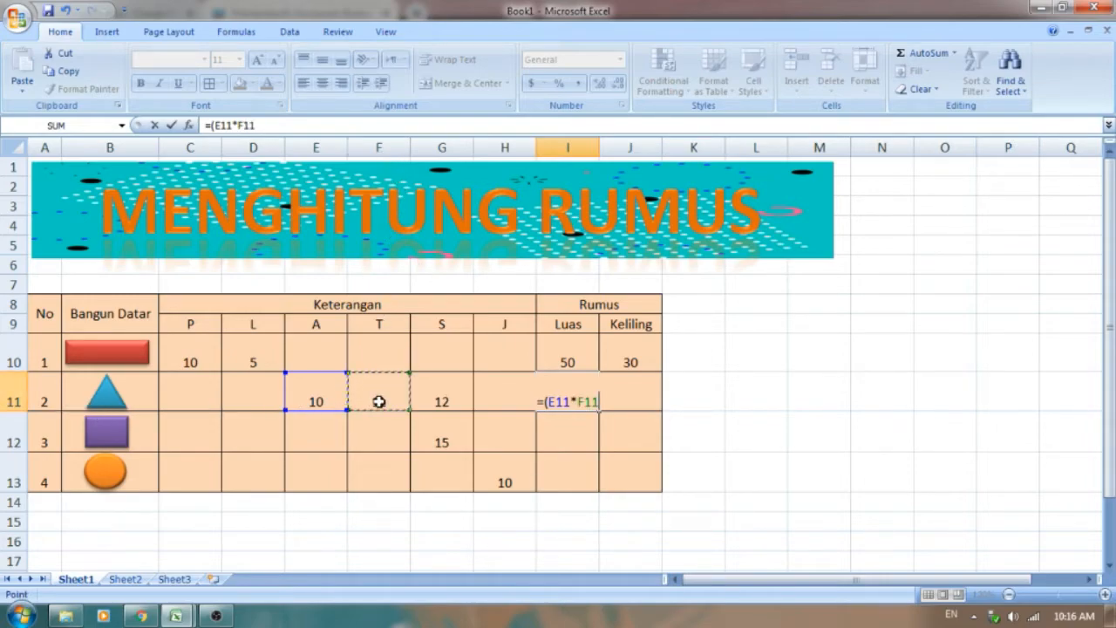
text())
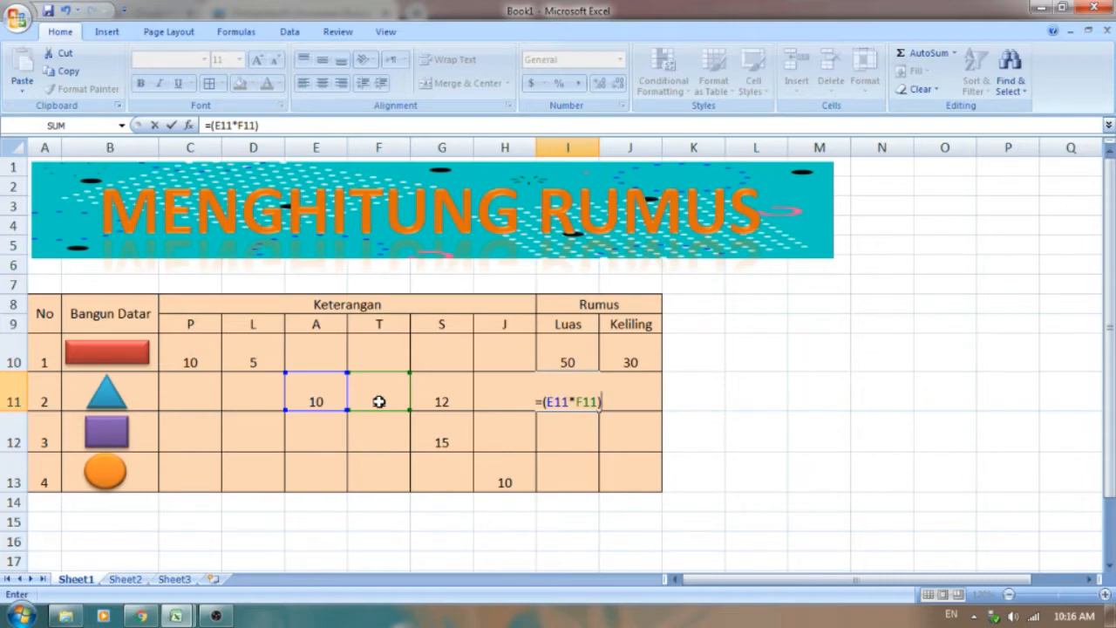
text(/2)
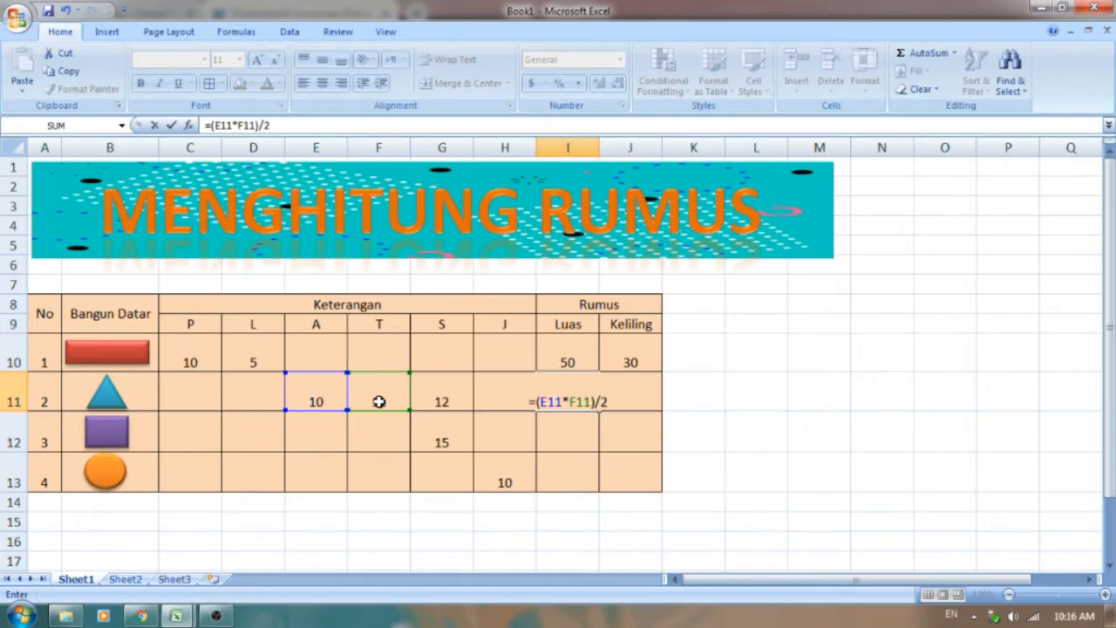
key(Return)
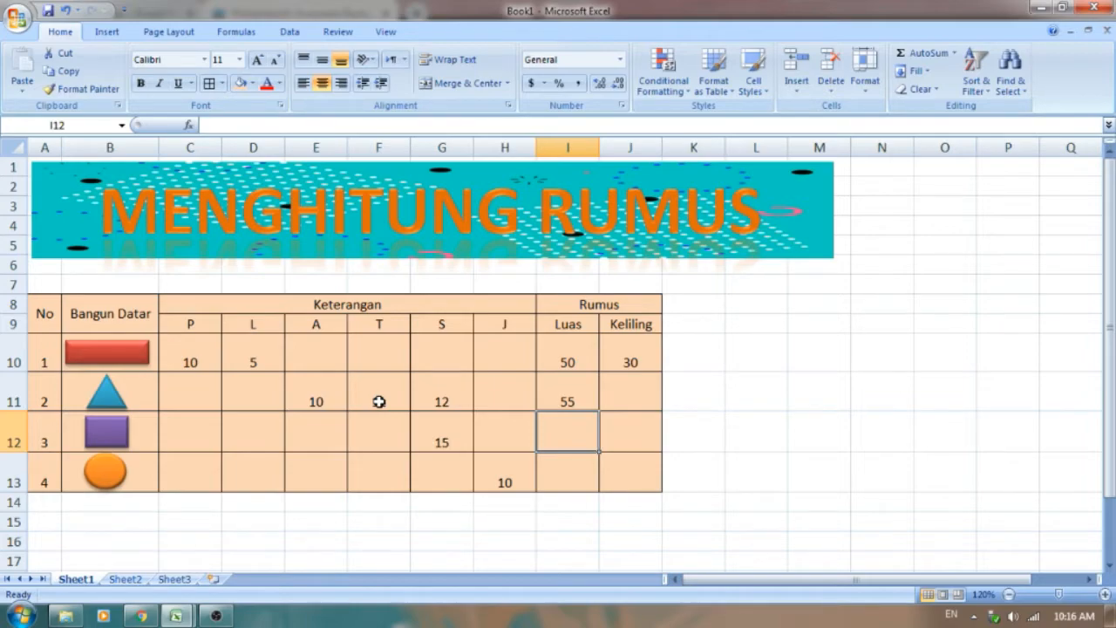
Step: Enter the triangle's perimeter formula =G11+G11+G11 in the Keliling cell J11 and compare the result with p4 citra before returning to Book1
click(623, 401)
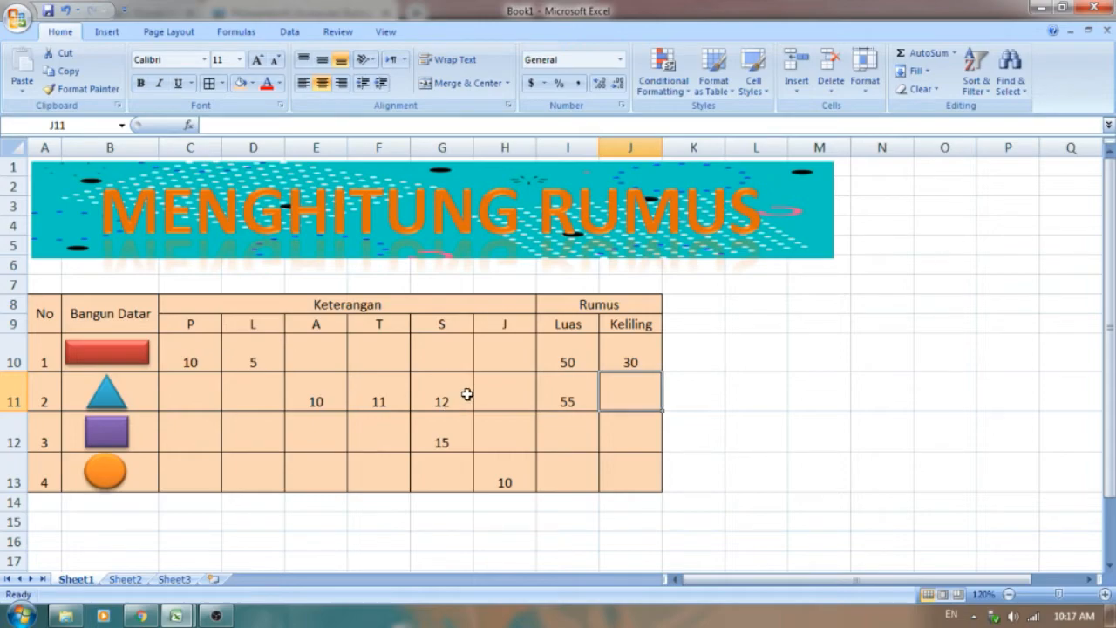
text(=)
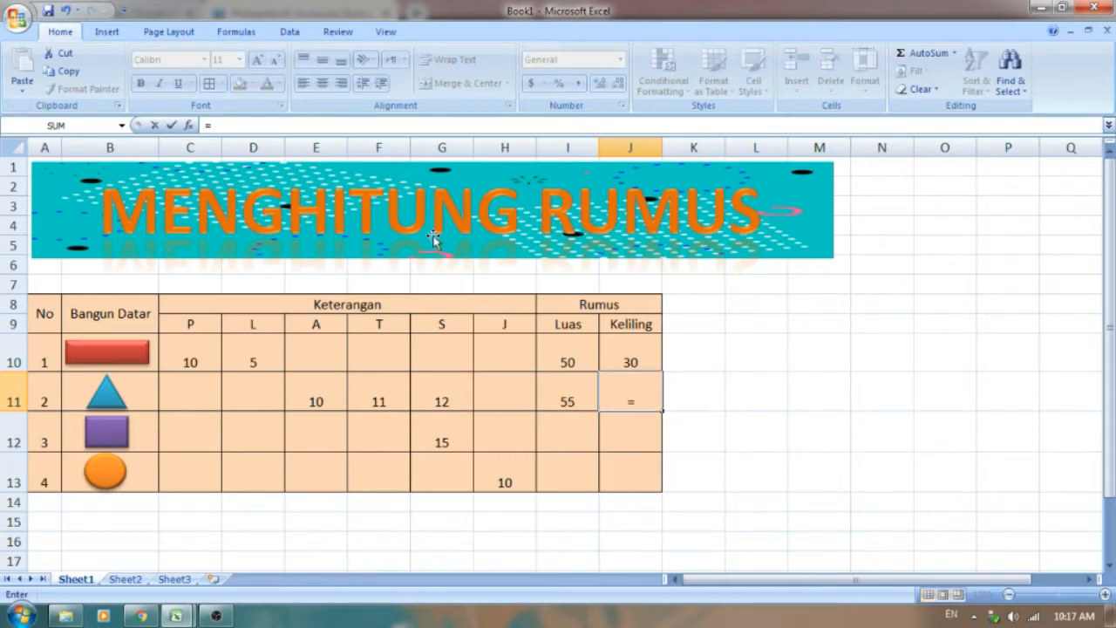
click(453, 395)
text(+)
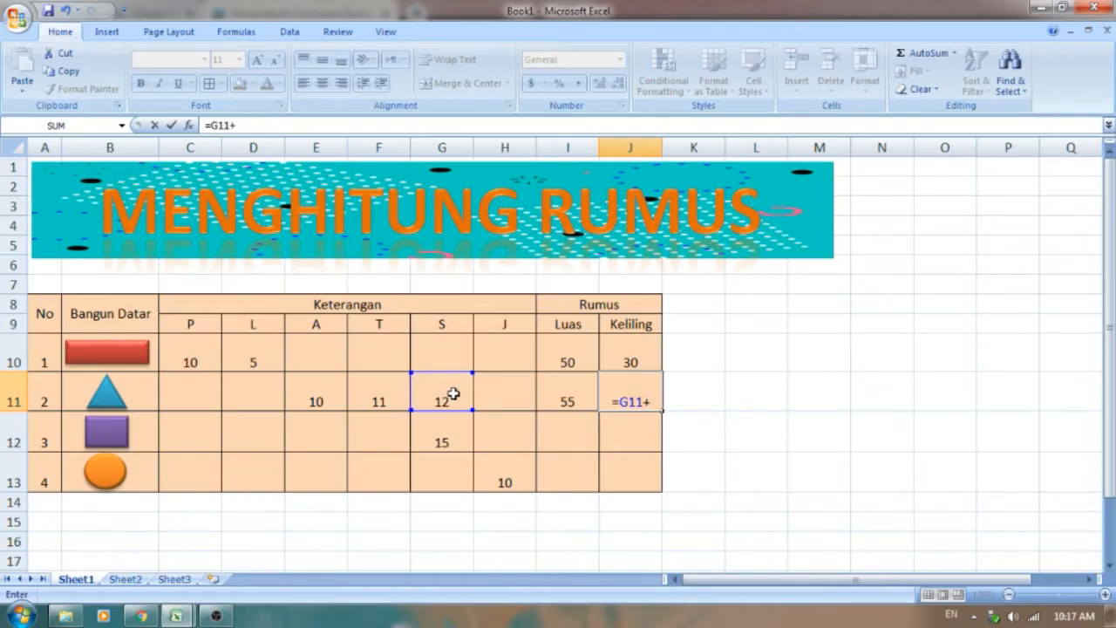
click(454, 395)
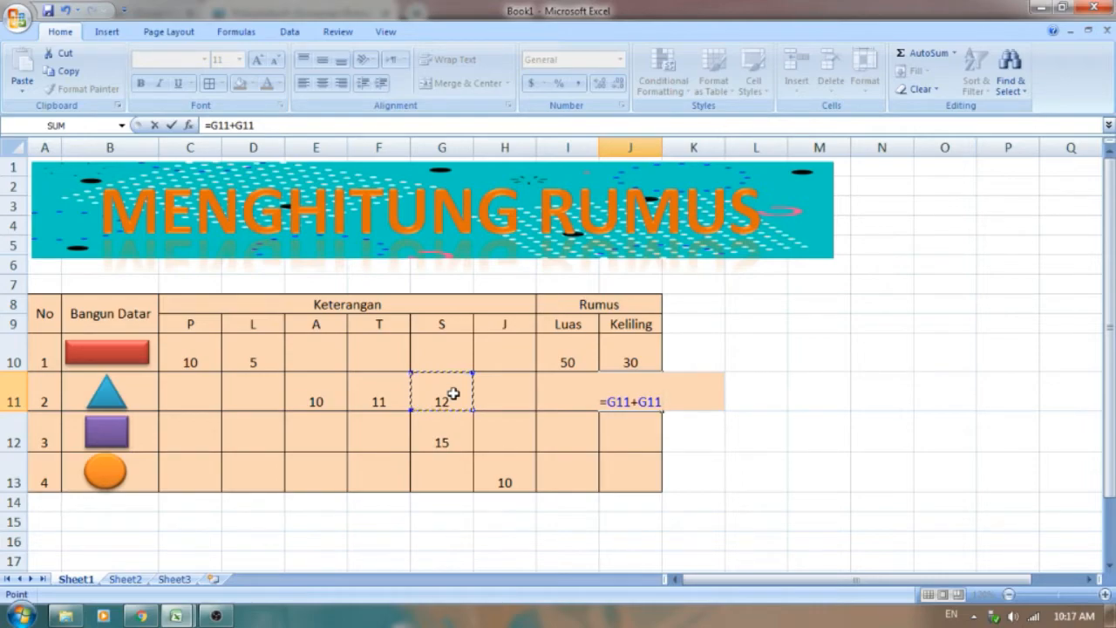
text(+)
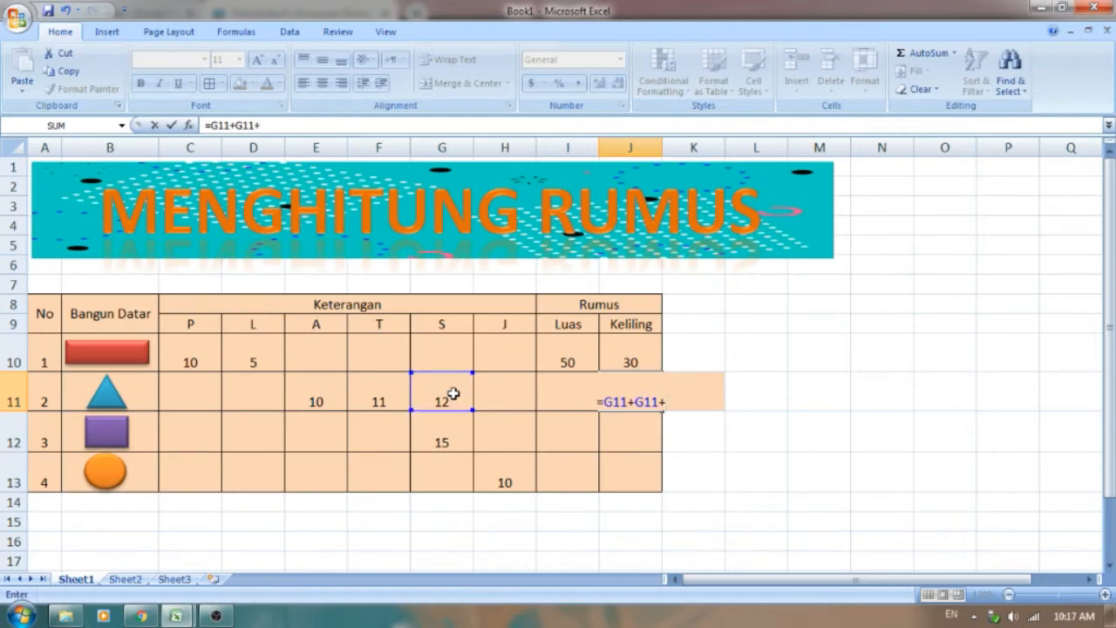
click(454, 395)
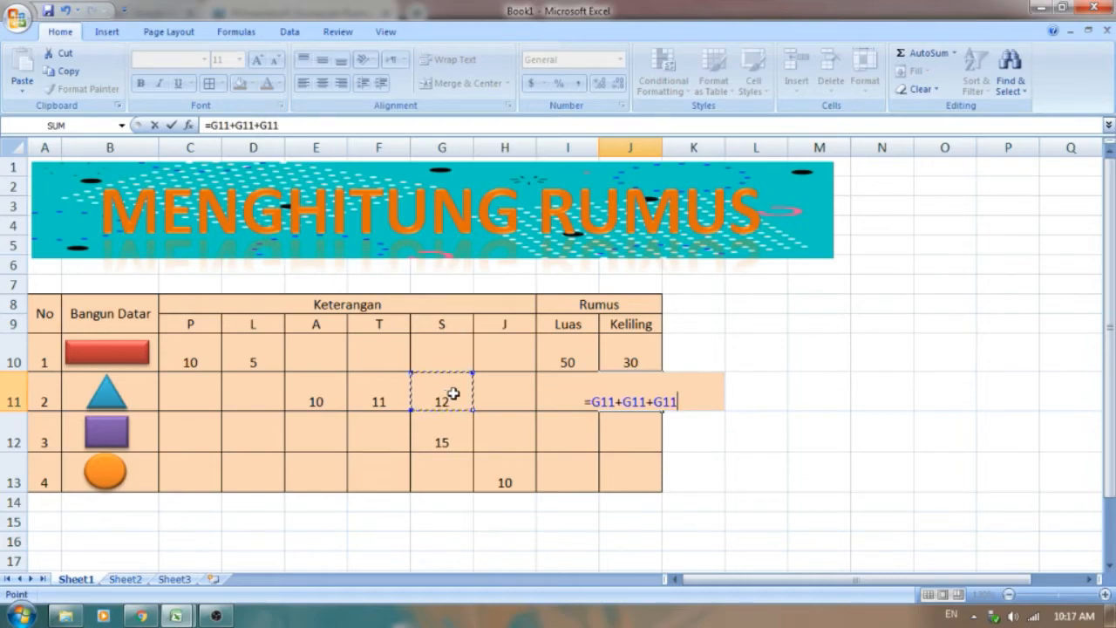
key(Return)
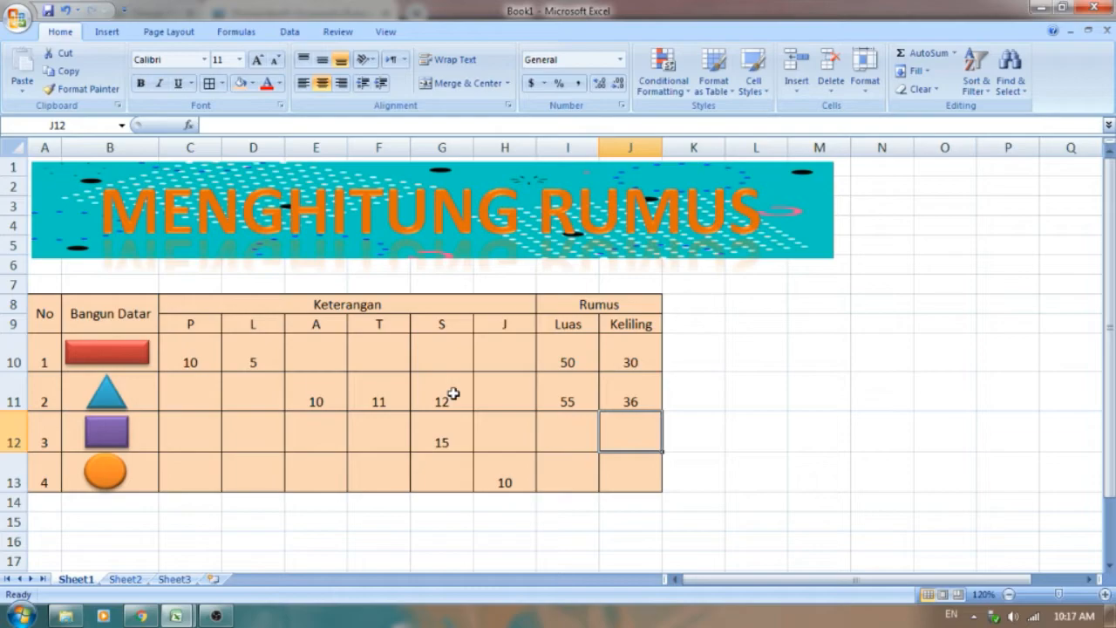
mouse_move(188, 620)
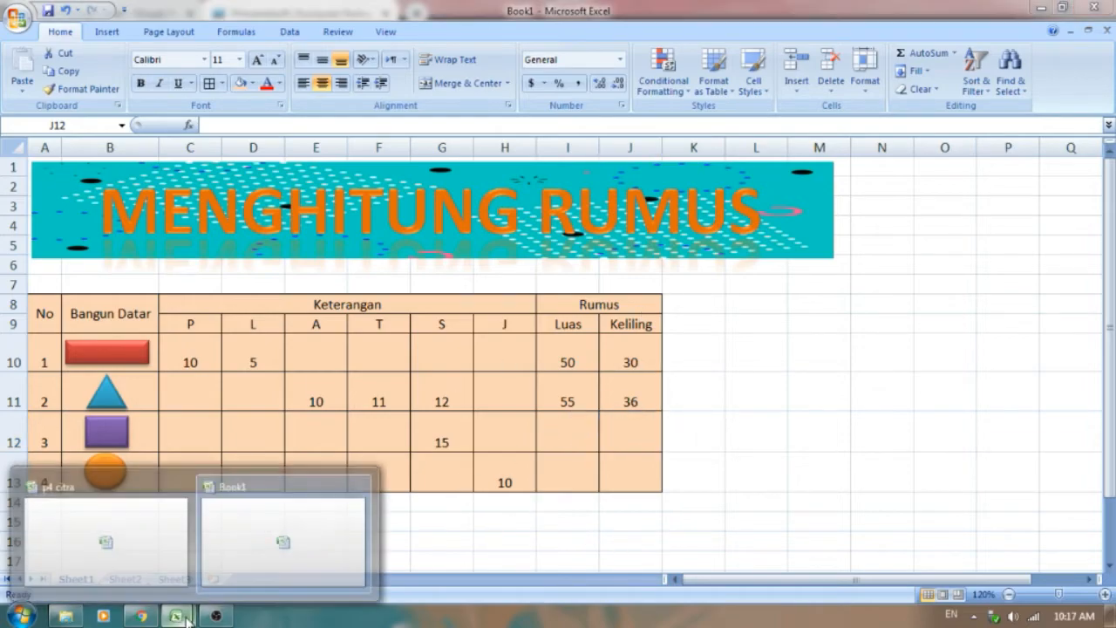
click(160, 574)
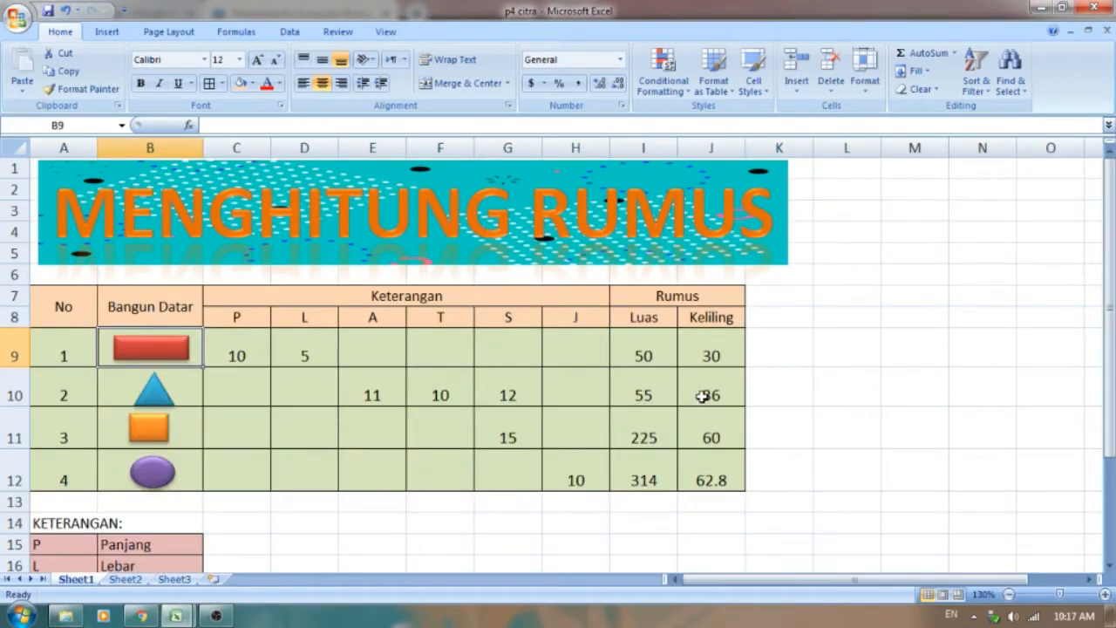
mouse_move(177, 616)
click(277, 579)
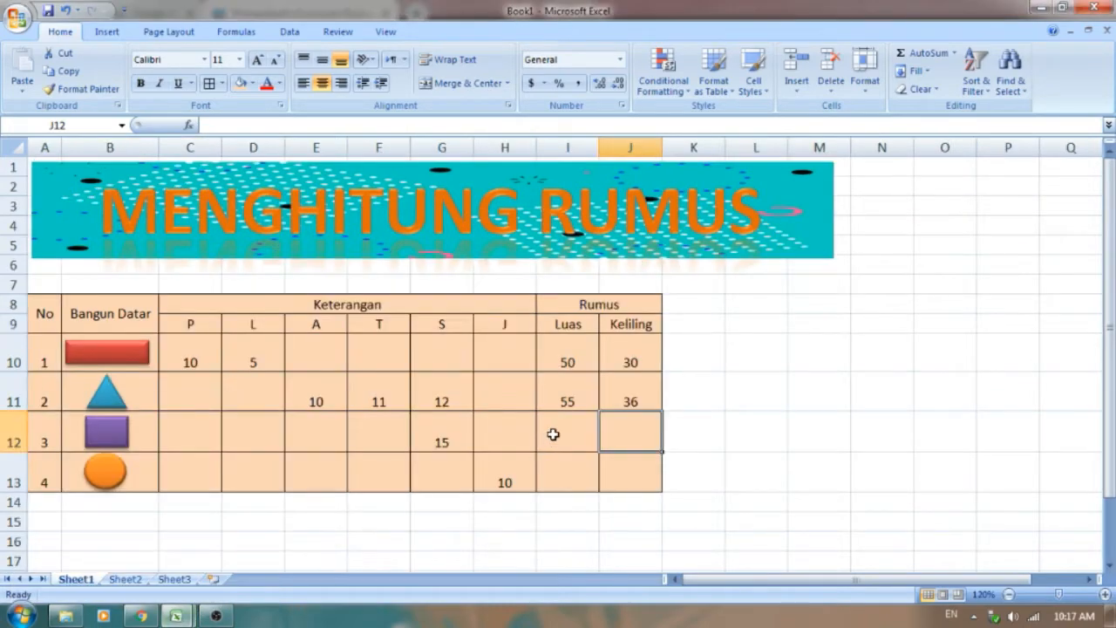
Step: Enter the square's area formula =G12*G12 in the Luas cell I12
click(575, 433)
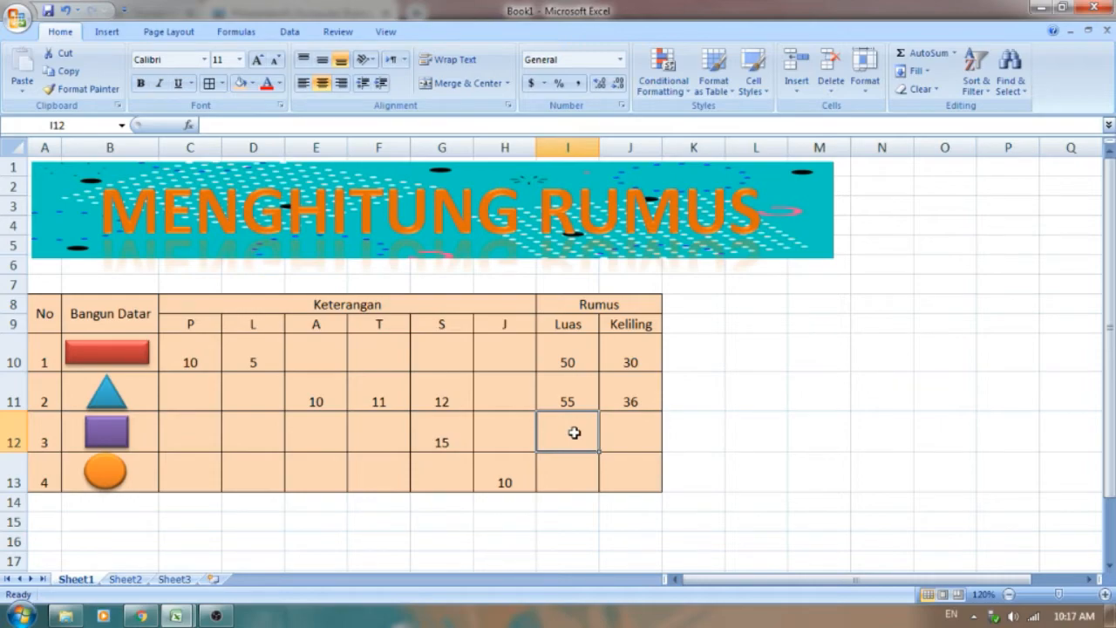
text(=)
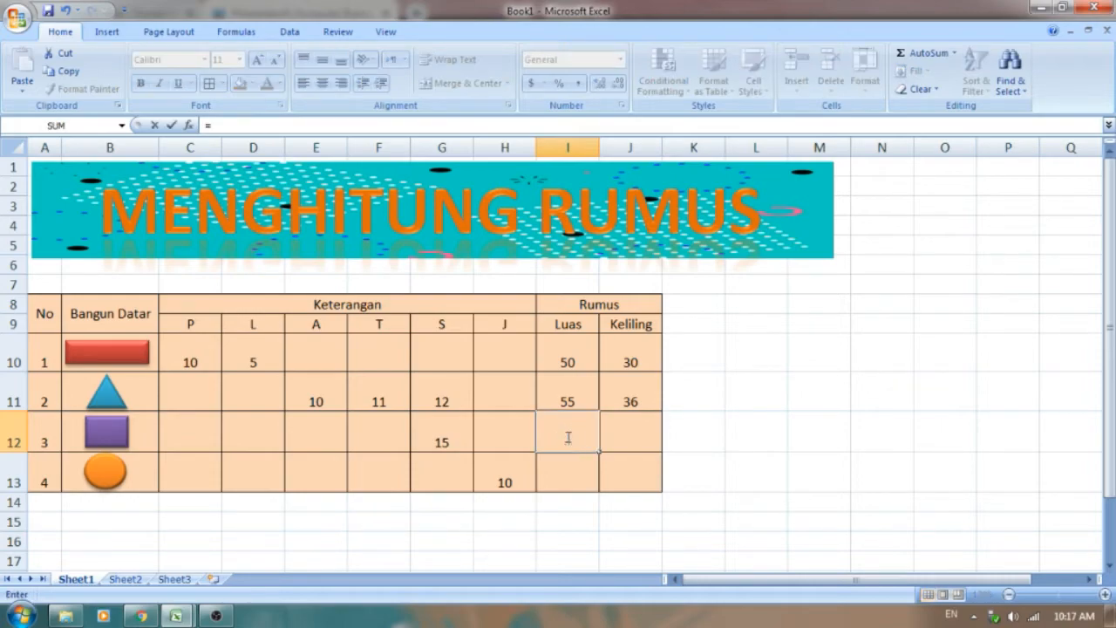
click(442, 437)
text(*)
click(447, 436)
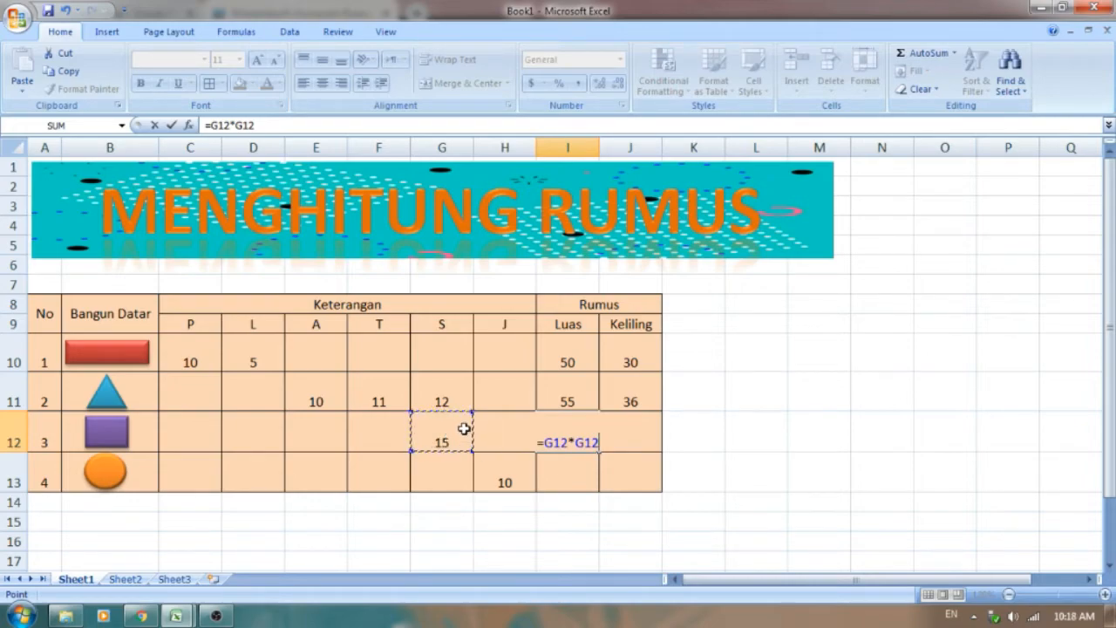
key(Return)
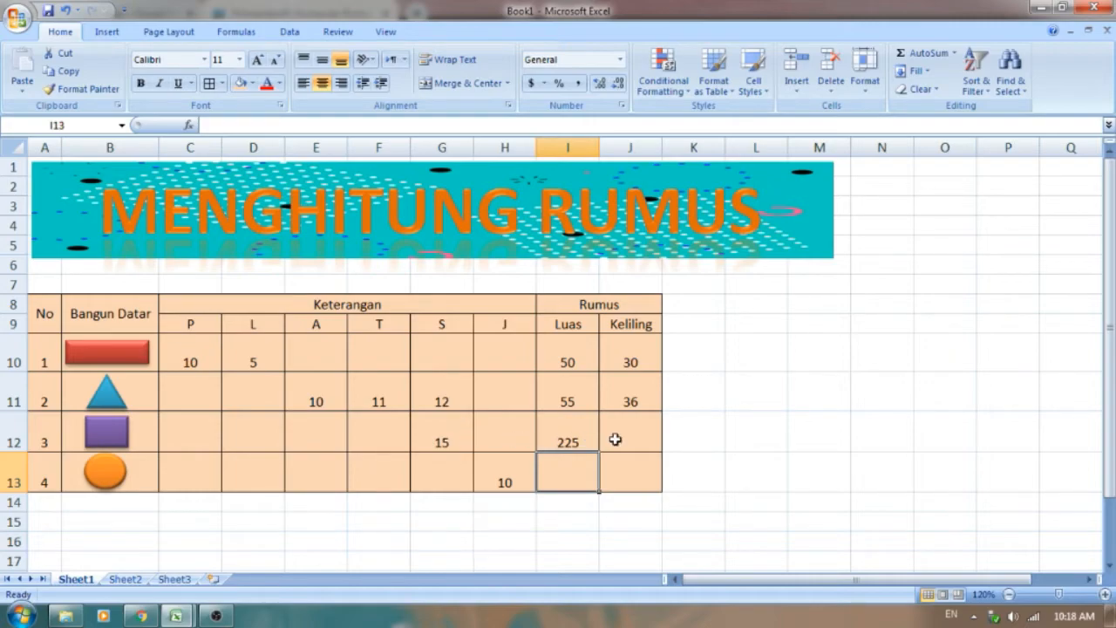
Step: Enter the square's perimeter formula =G12*4 in the Keliling cell J12 and compare the result with p4 citra before returning to Book1
click(617, 439)
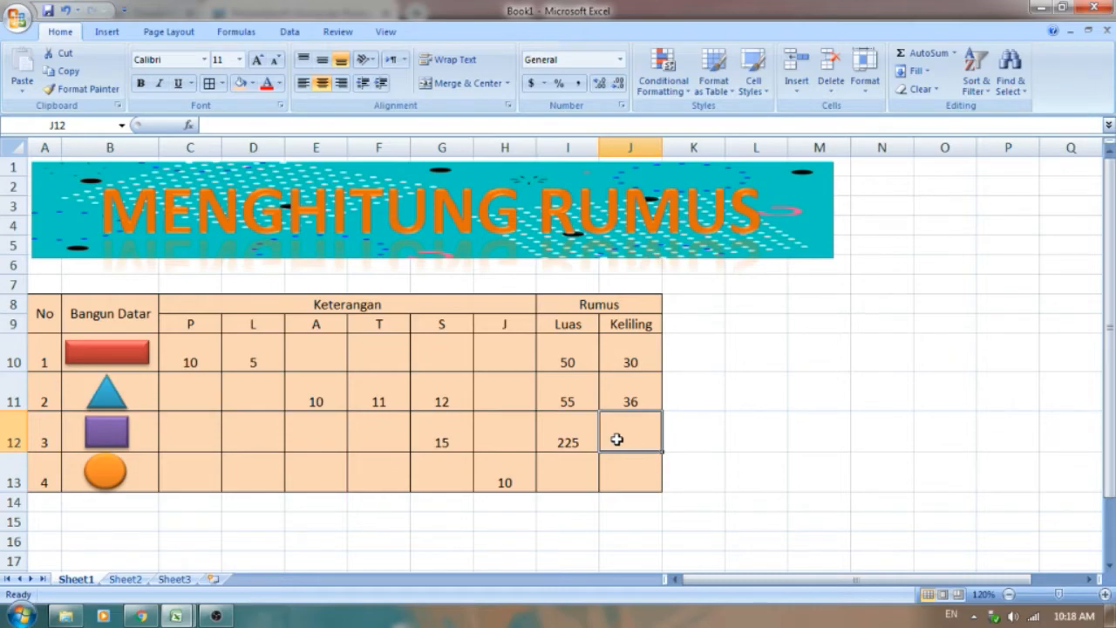
text(=)
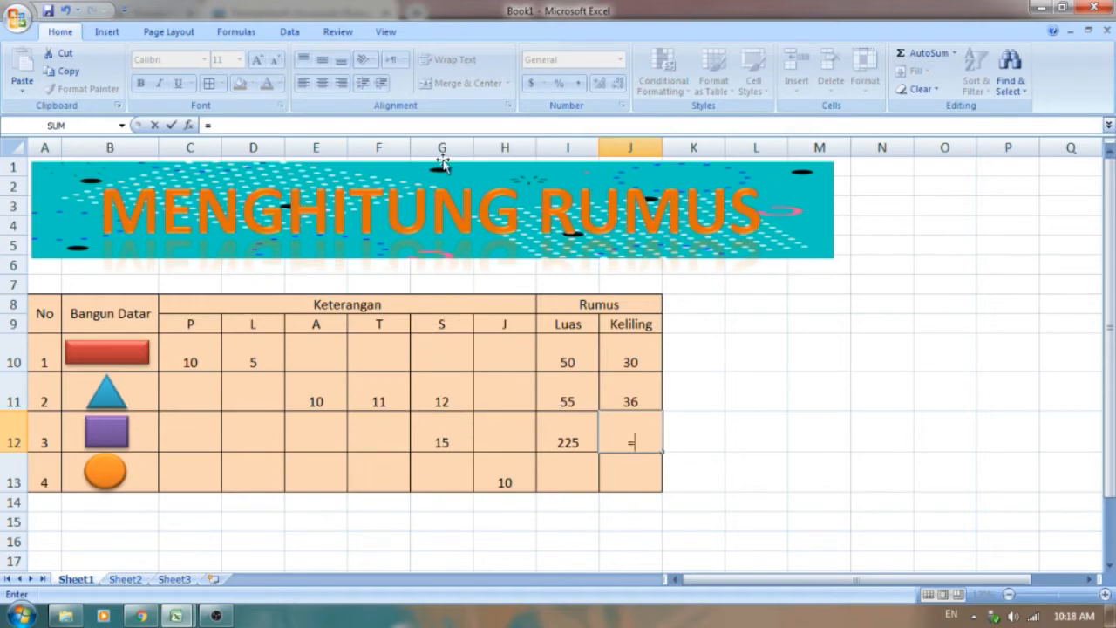
click(436, 425)
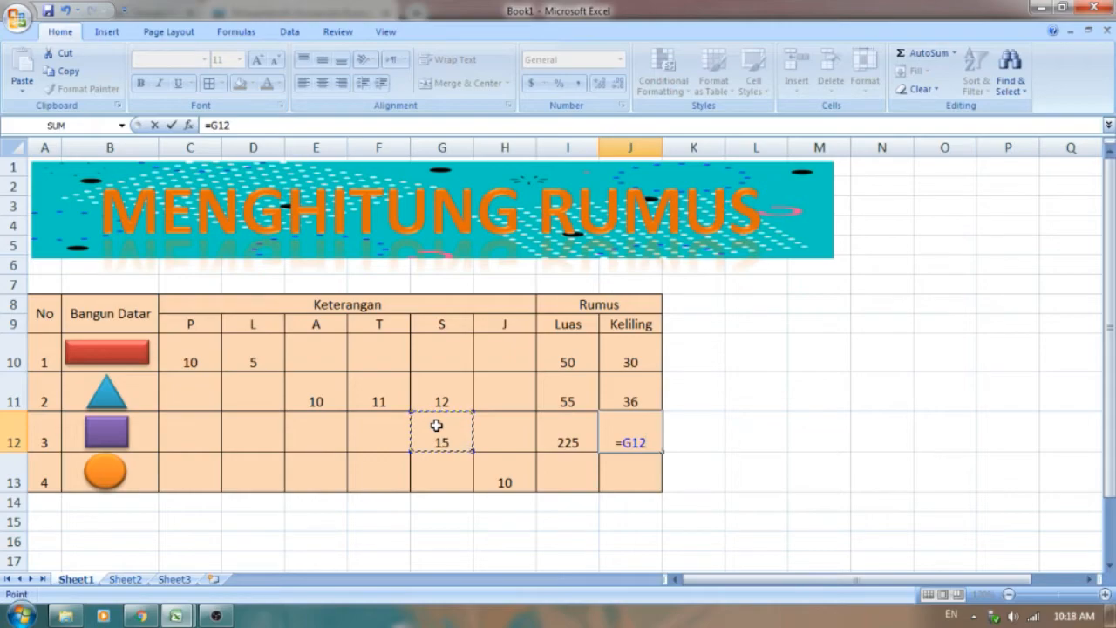
text(*4)
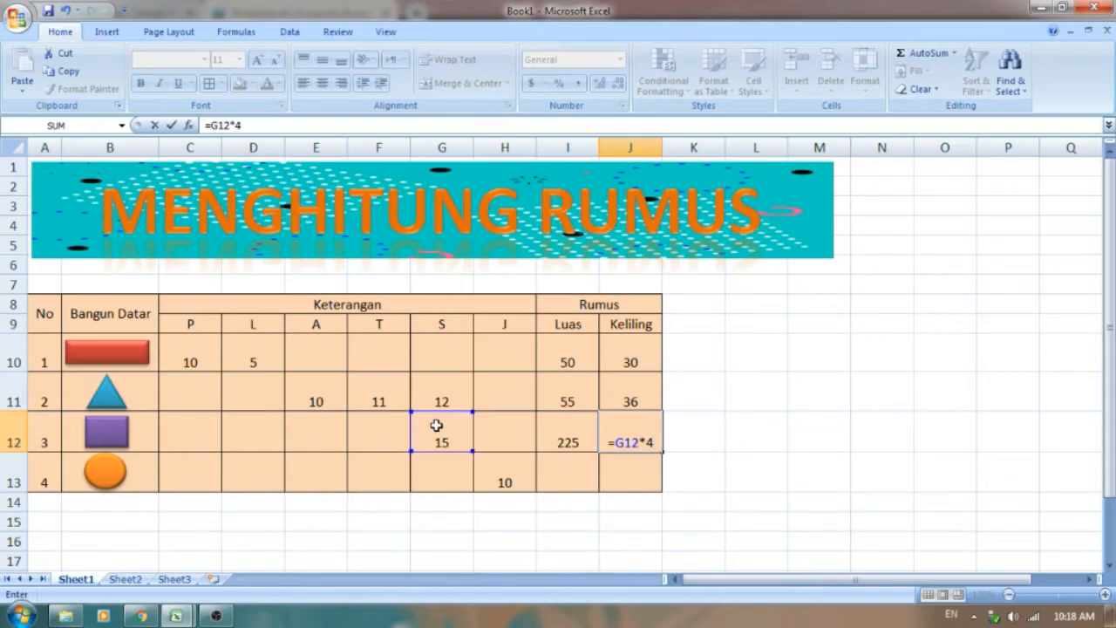
key(Return)
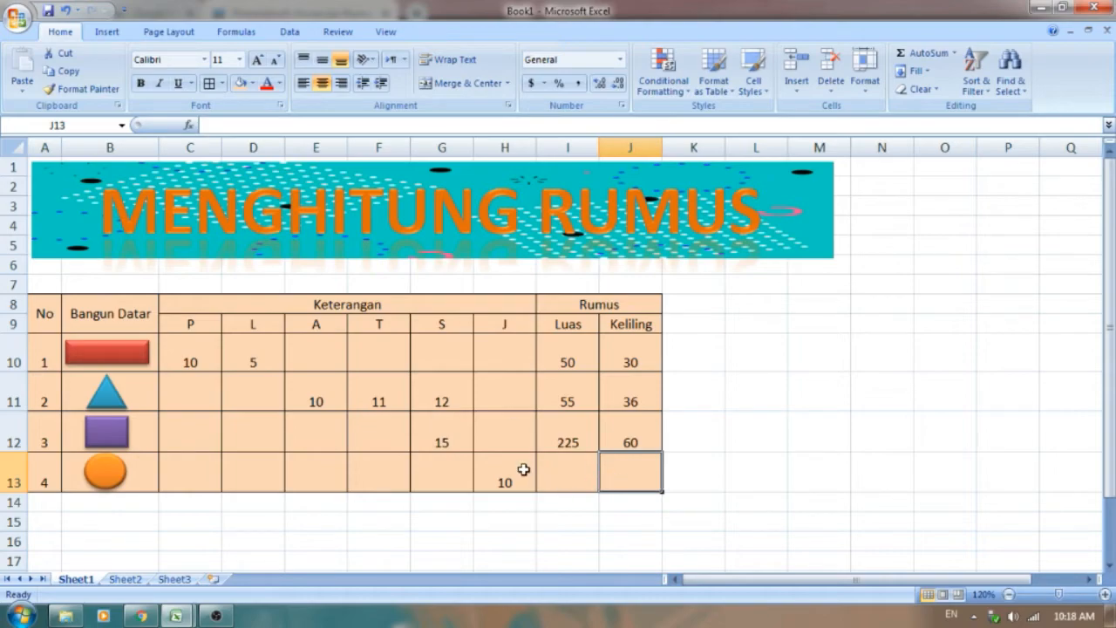
mouse_move(184, 618)
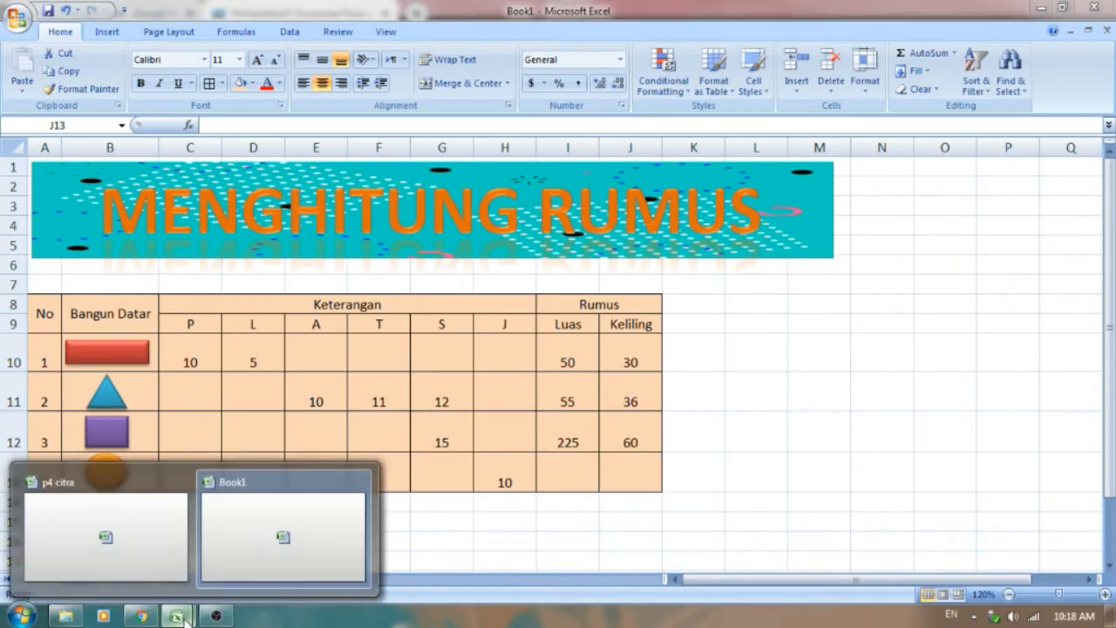
click(145, 565)
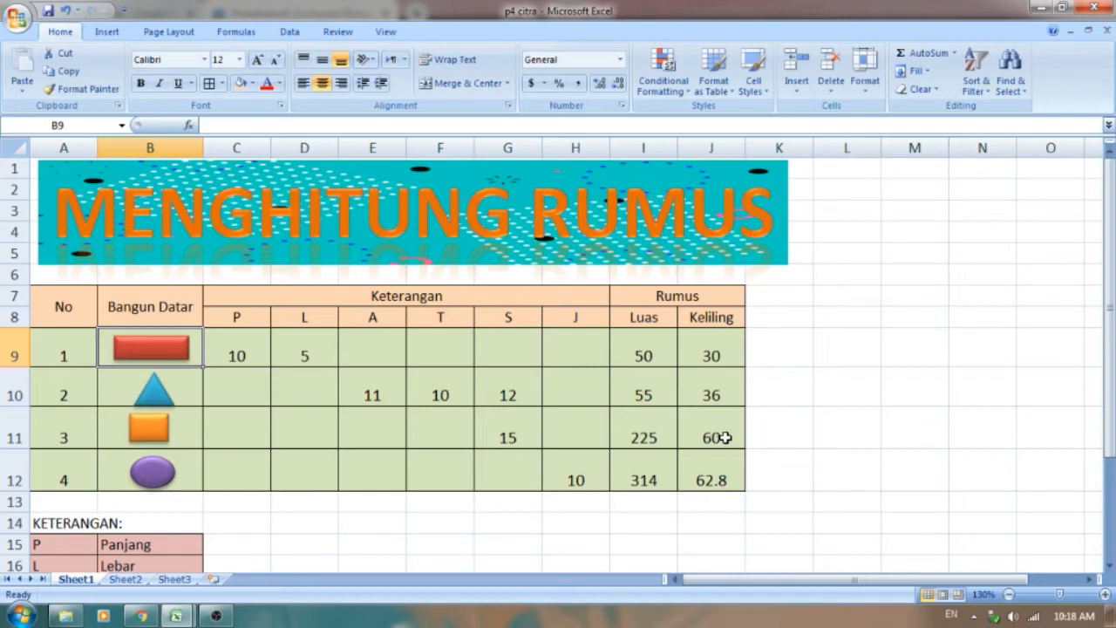
click(202, 603)
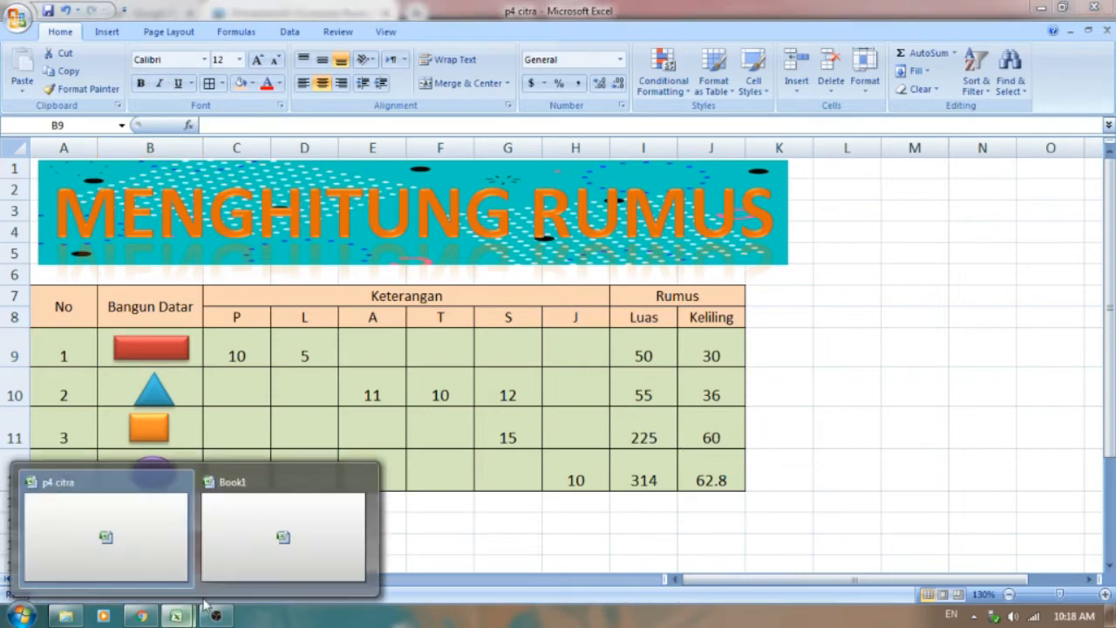
click(250, 565)
Step: Enter the circle's area formula =3.14*H13*H13 in the Luas cell I13
click(563, 475)
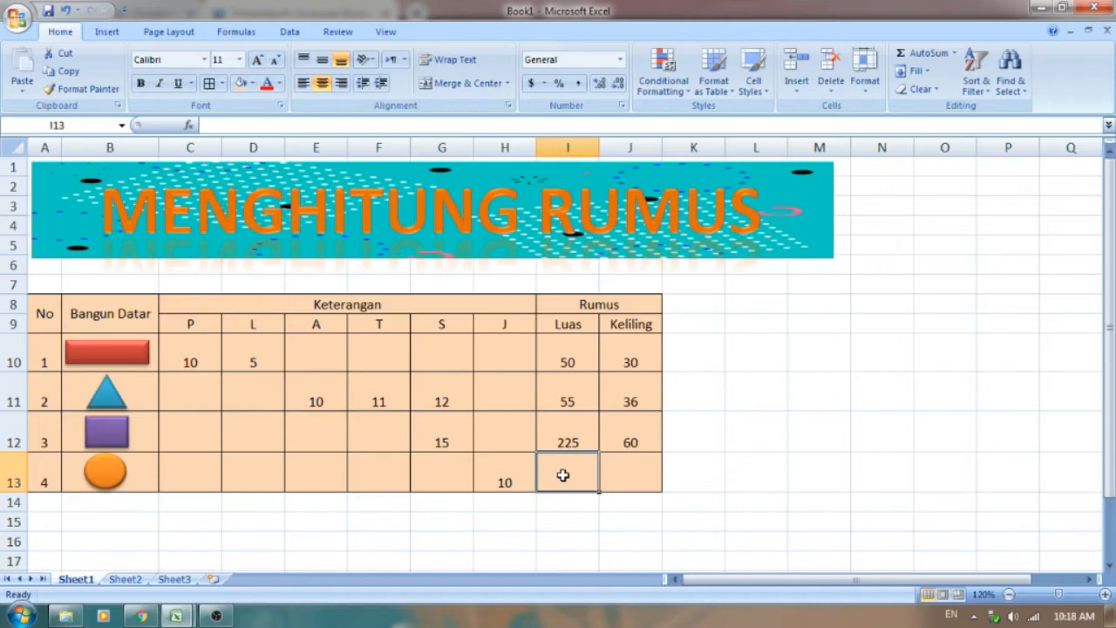
text(=)
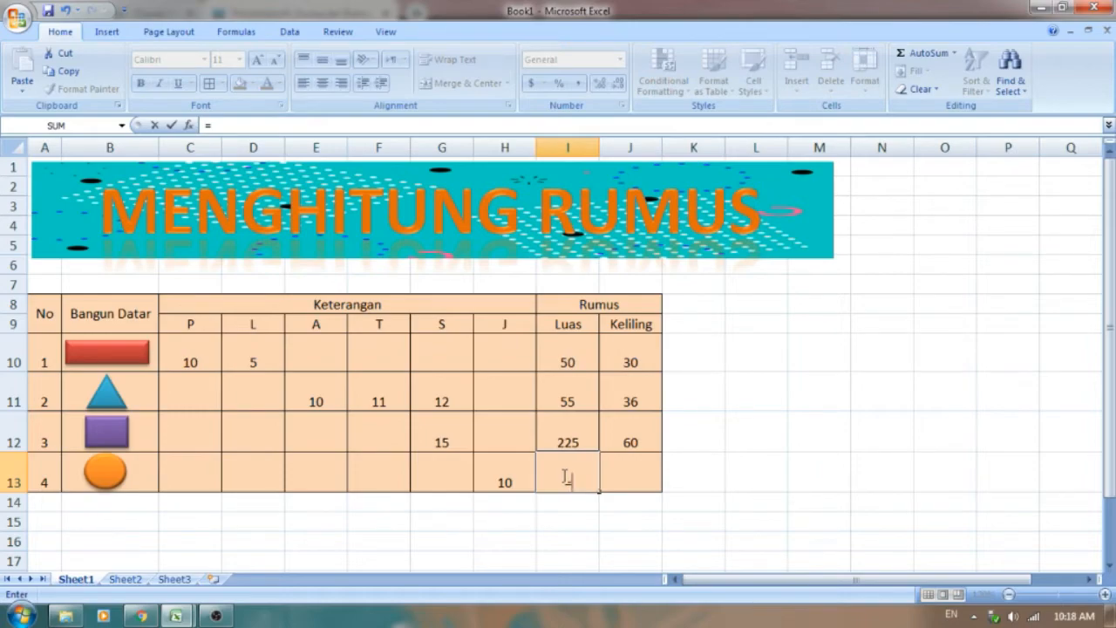
text(3.14)
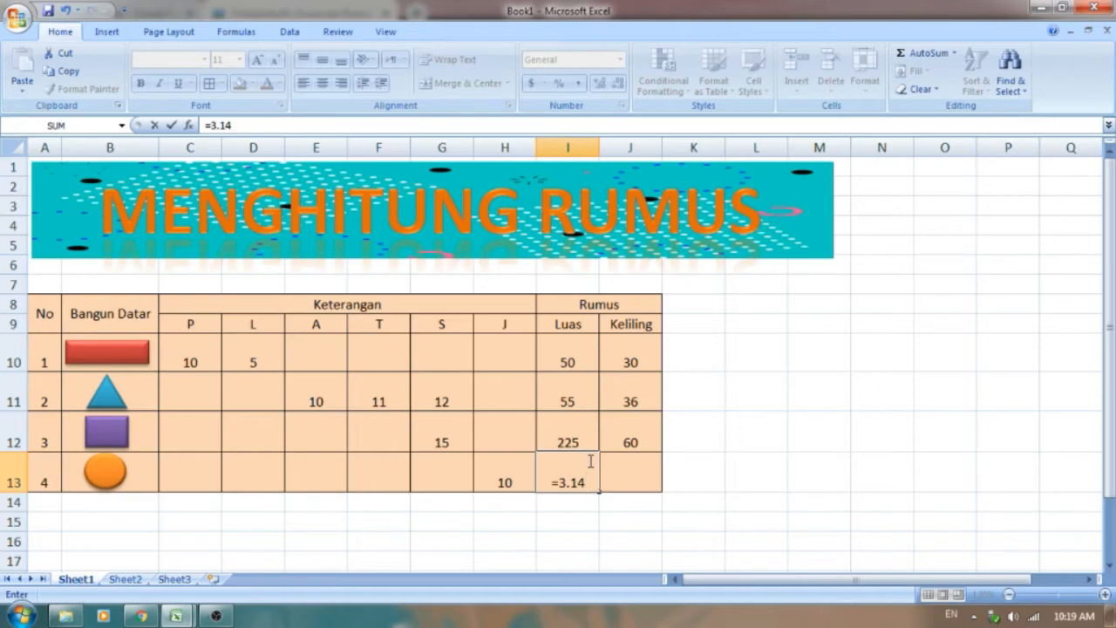
text(*)
click(504, 478)
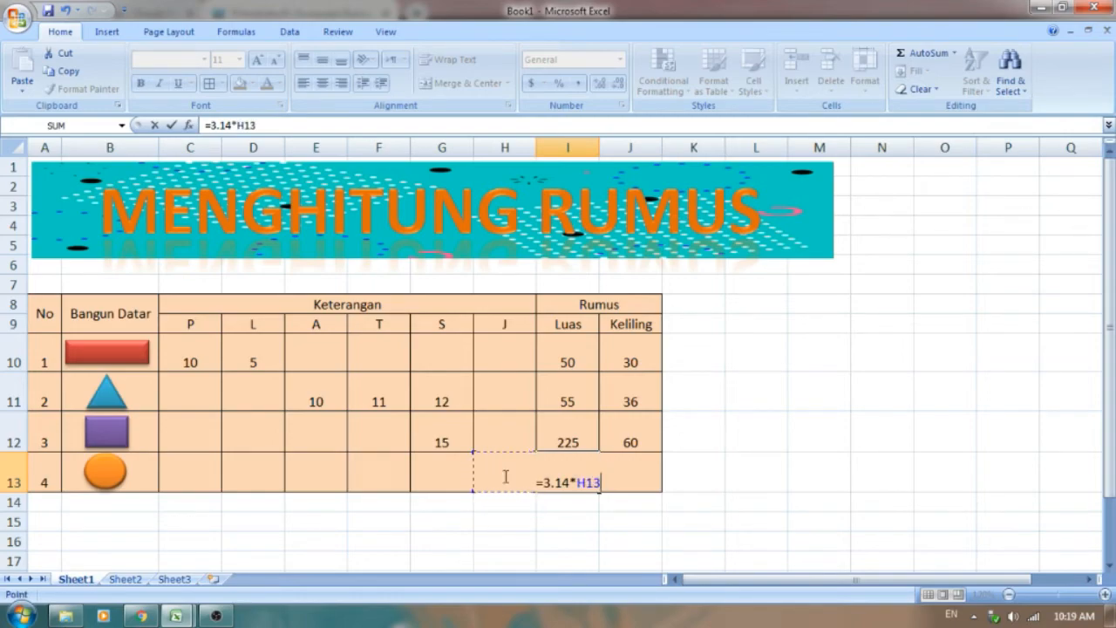
text(*)
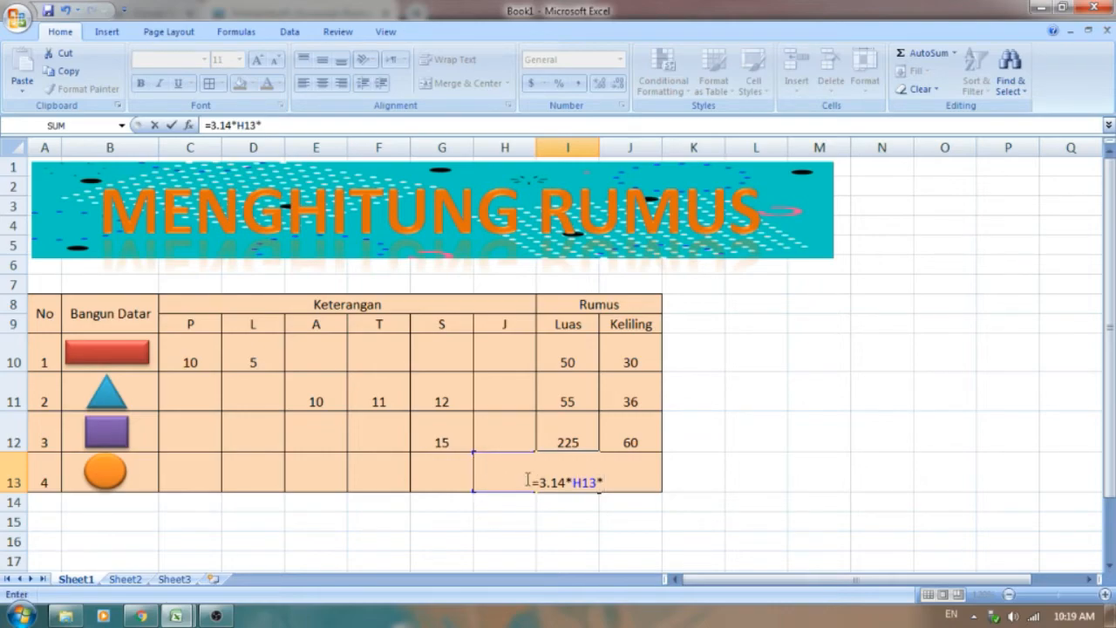
text(H13)
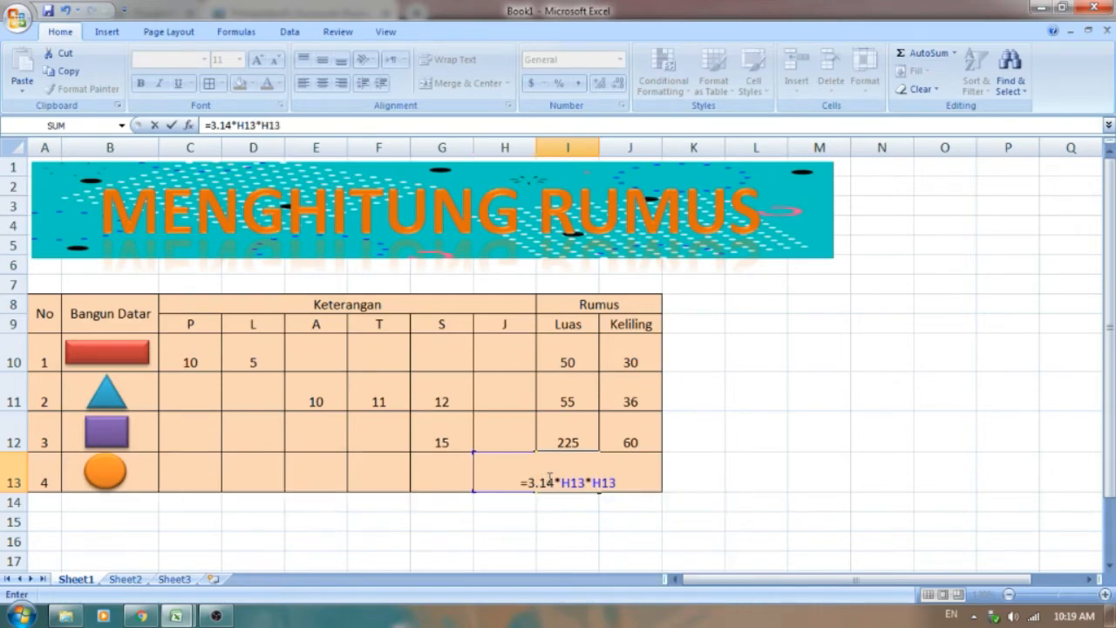
key(BackSpace)
key(BackSpace)
key(BackSpace)
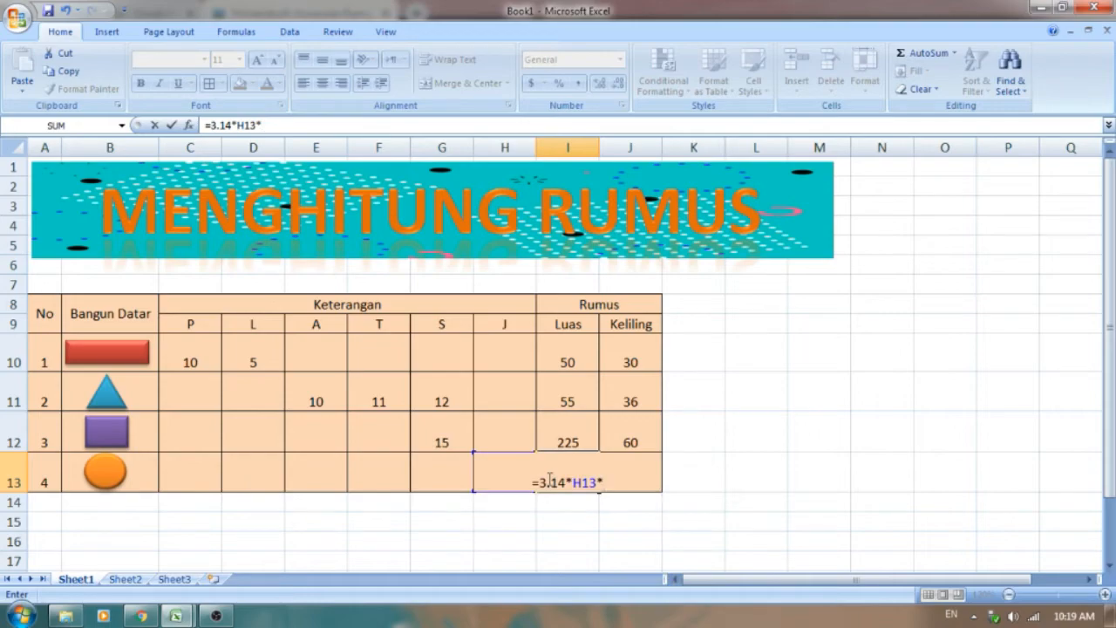
text(H)
text(13)
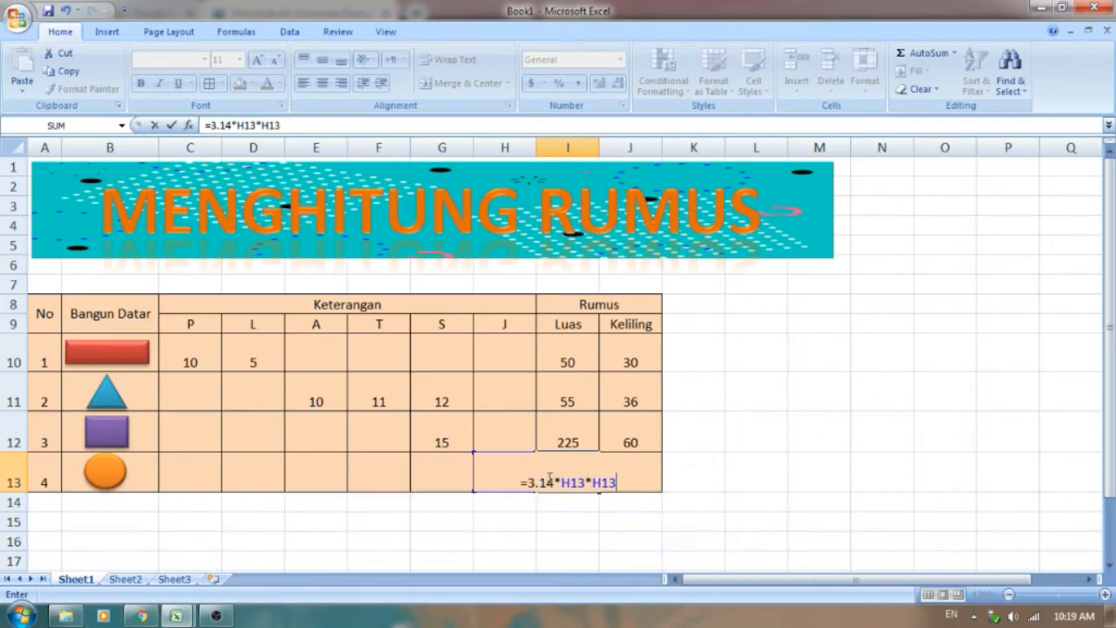
key(Return)
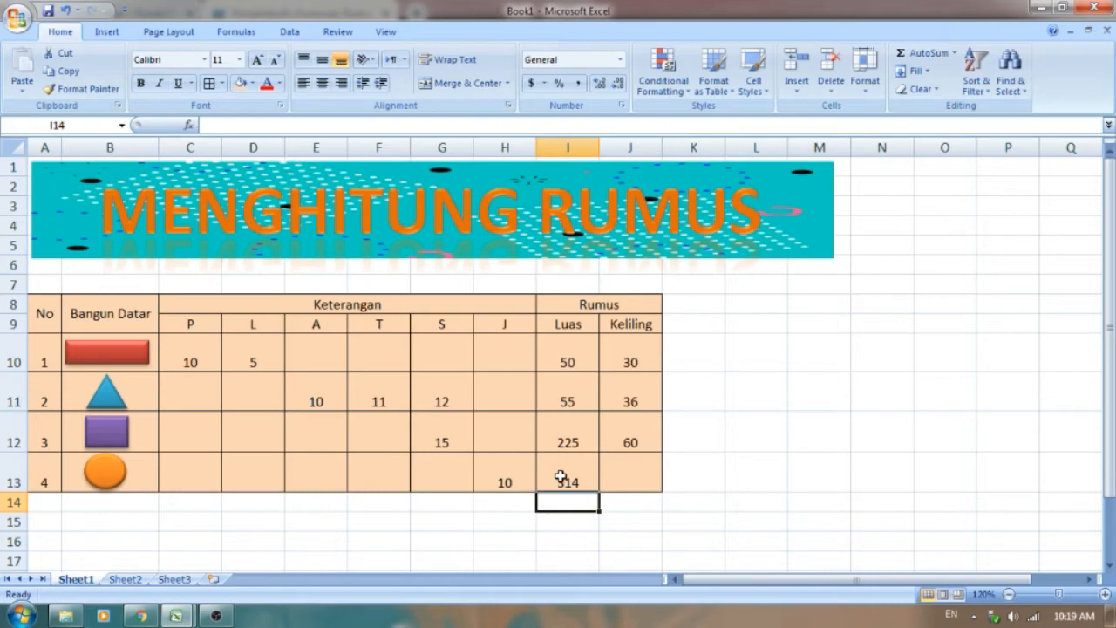
click(561, 479)
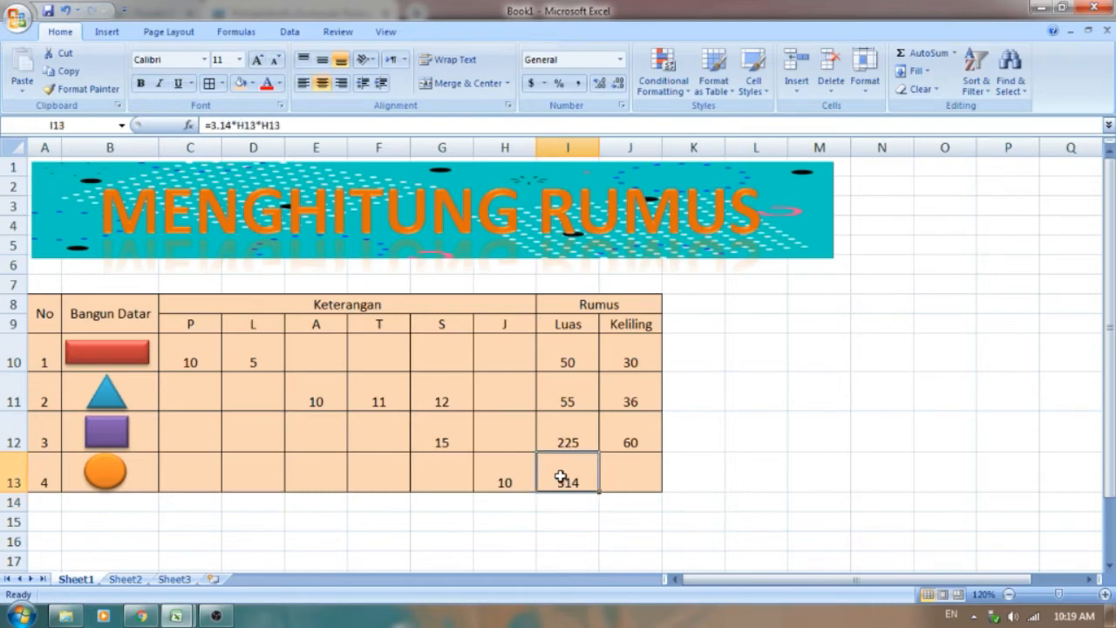
Step: Enter the circle's perimeter formula =2*3.14*H13 in the Keliling cell J13 and compare the result with p4 citra before returning to Book1
click(624, 479)
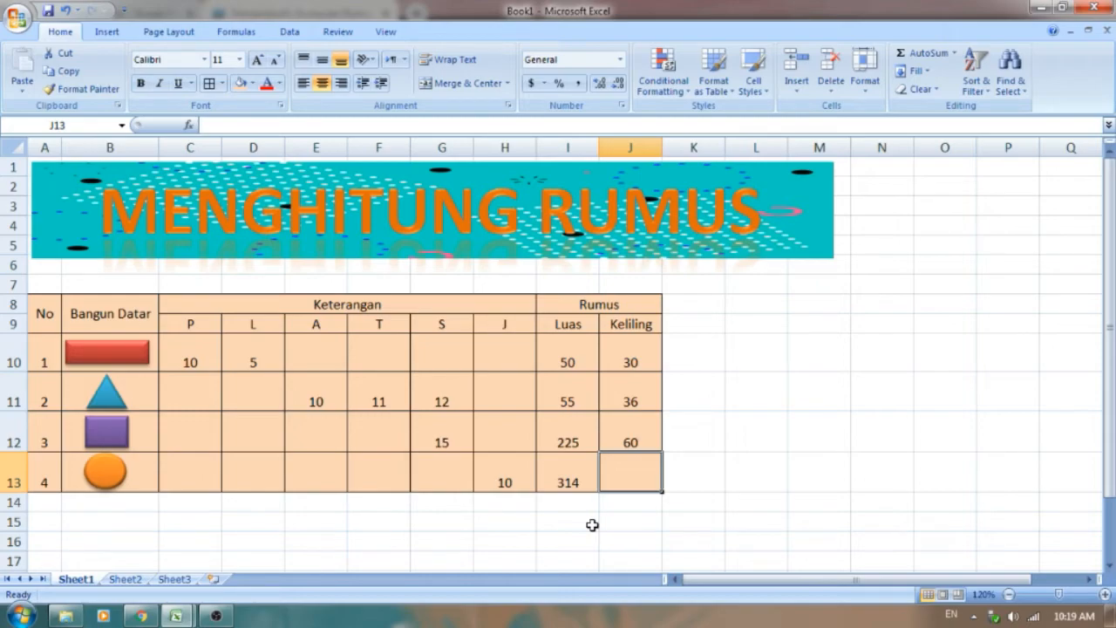
text(=)
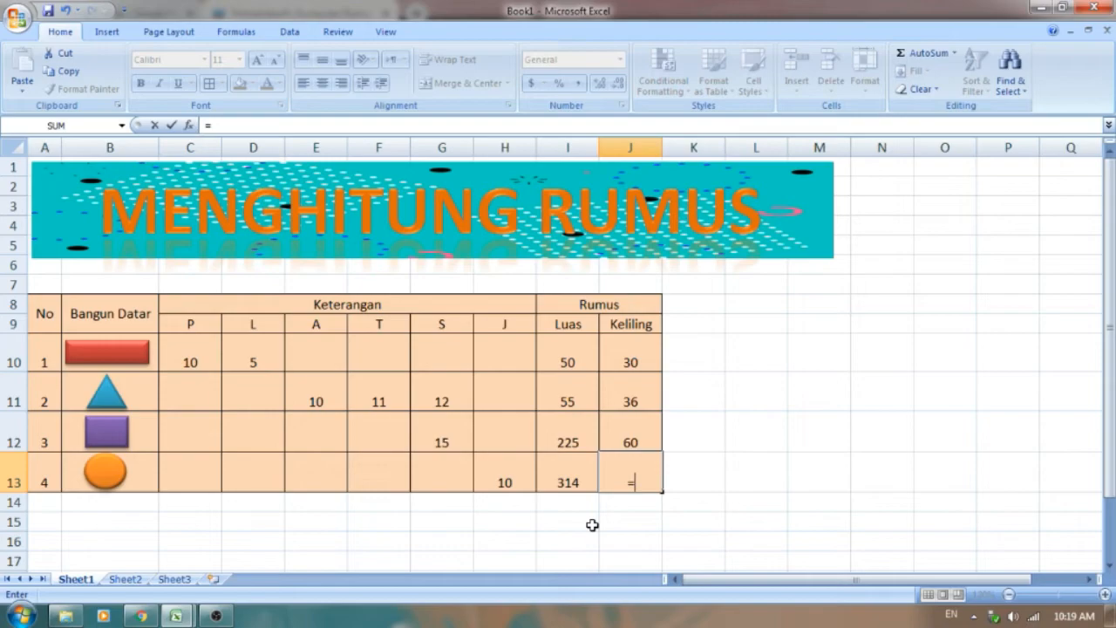
text(2*3.14)
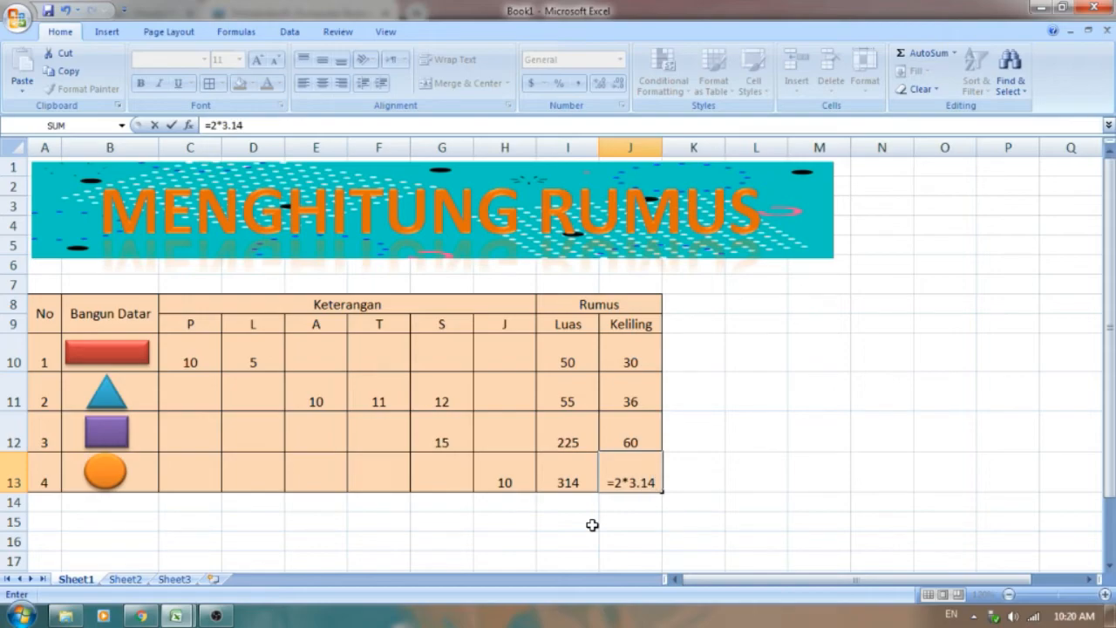
text(*)
click(504, 479)
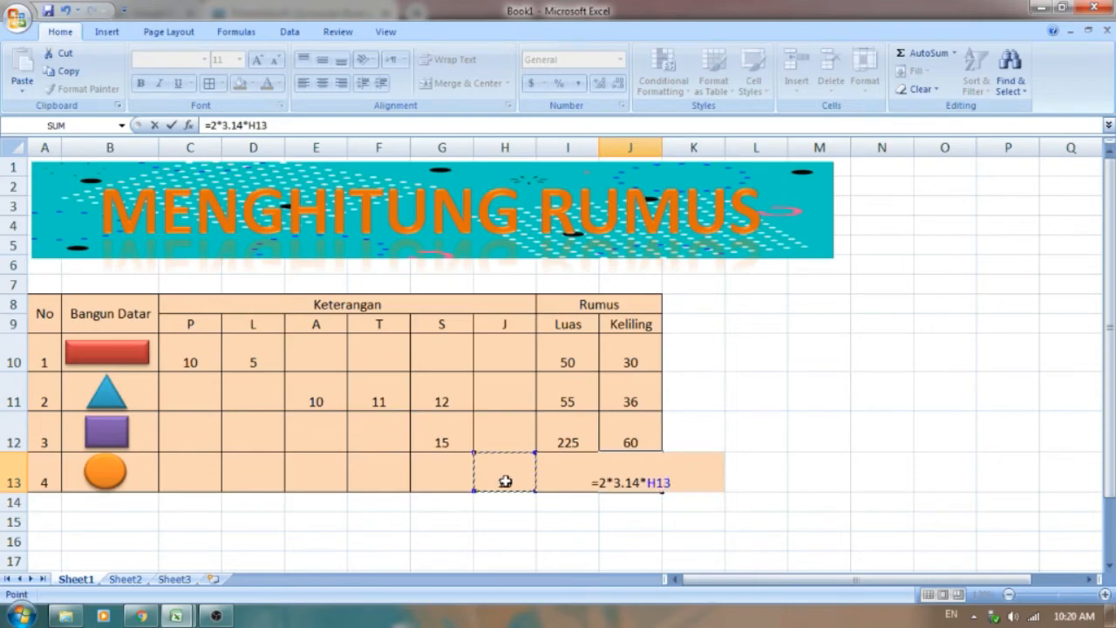
key(Return)
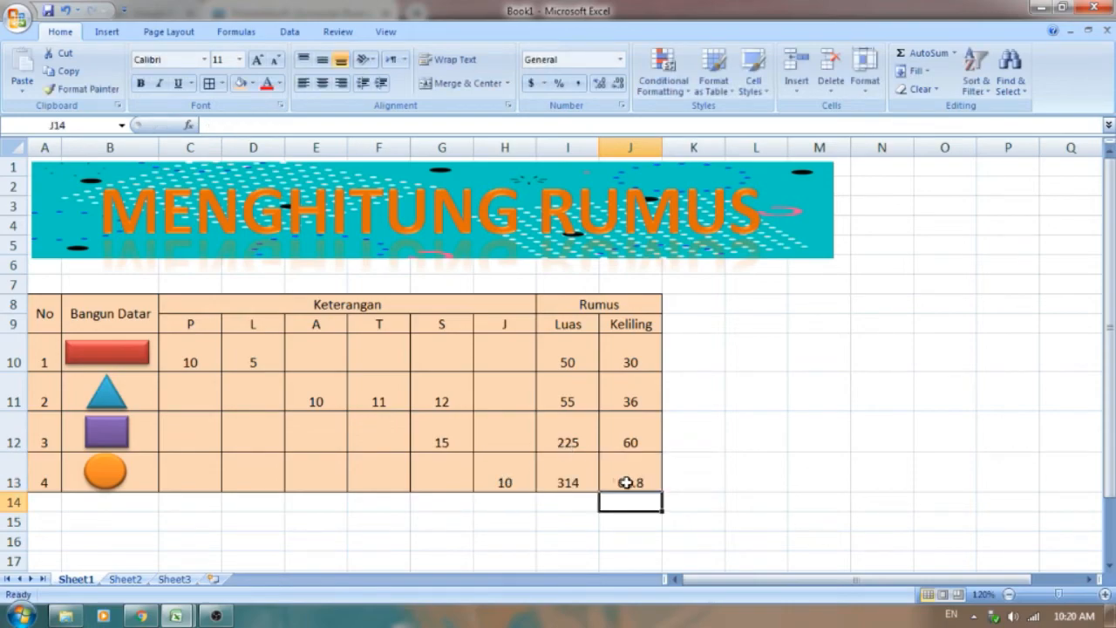
mouse_move(174, 616)
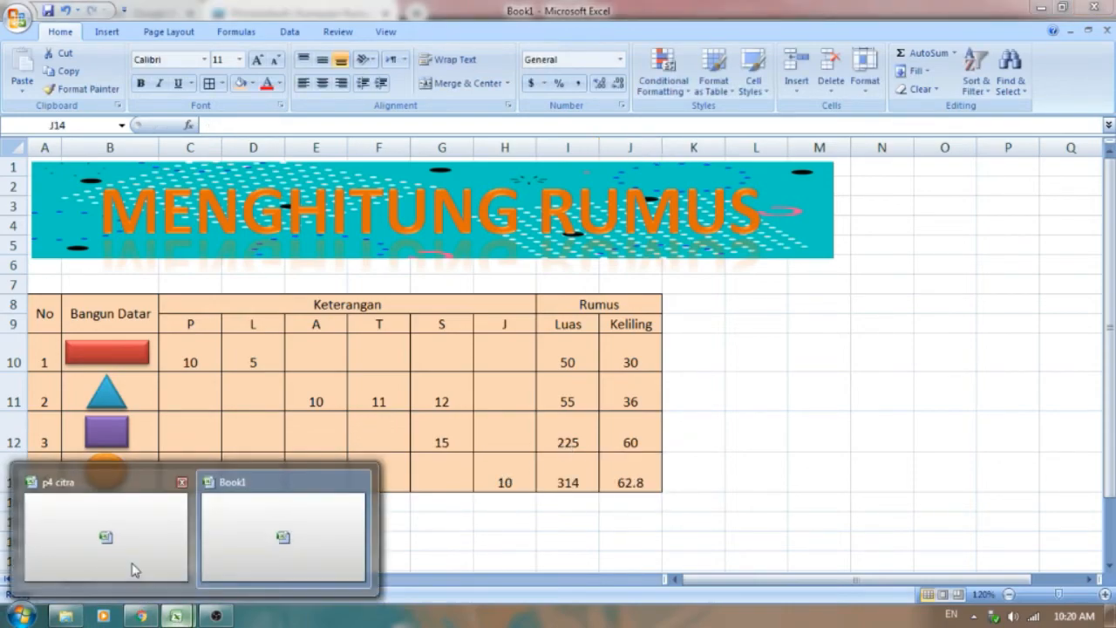
click(135, 563)
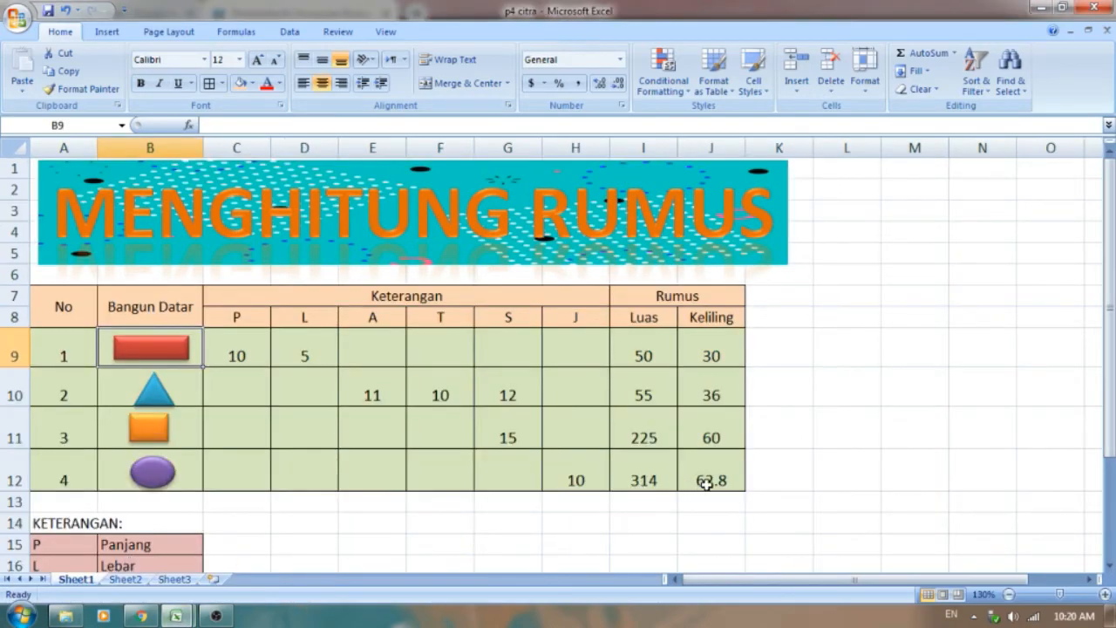
mouse_move(175, 615)
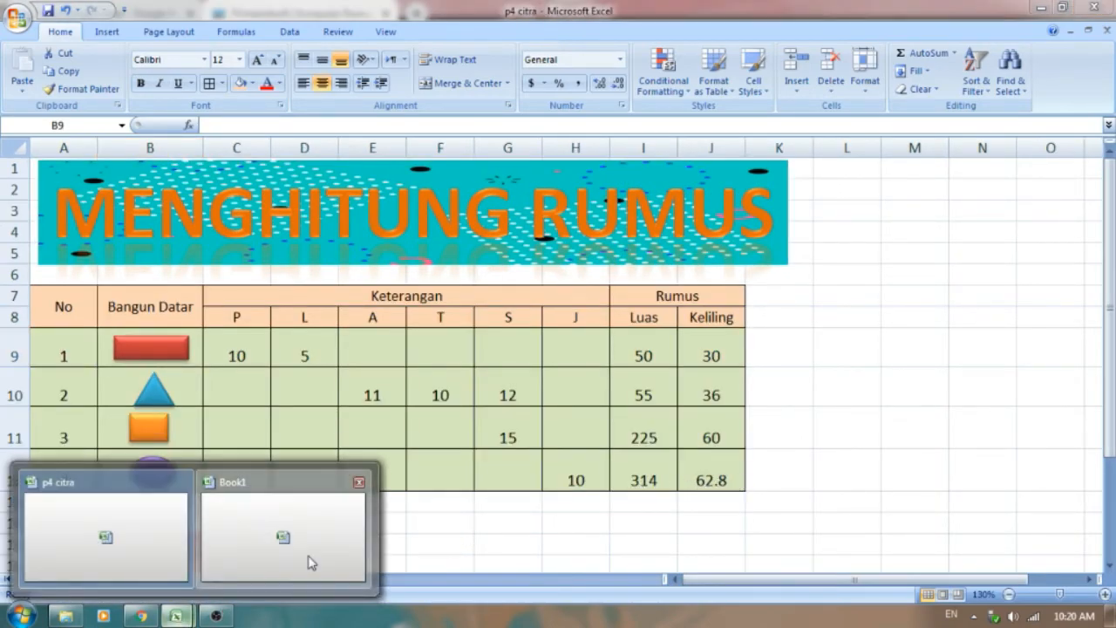
click(308, 561)
Step: Enter the legend heading Keterangan in cell A15 below the table
scroll(740, 306, down, 2)
click(820, 273)
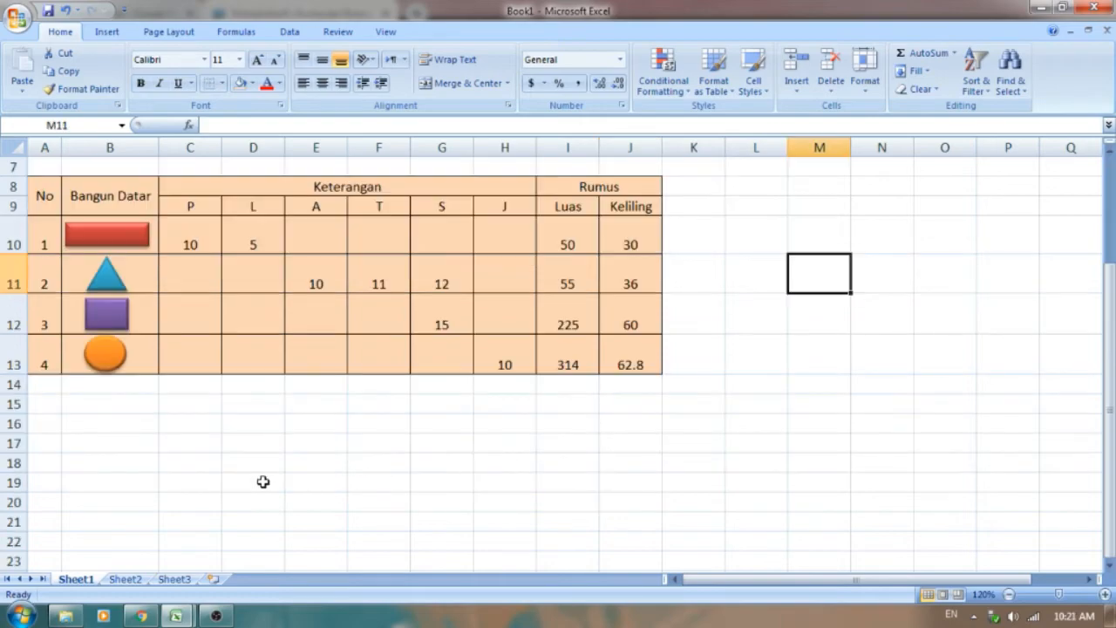
click(37, 410)
text(k)
text(K)
text(eterangan)
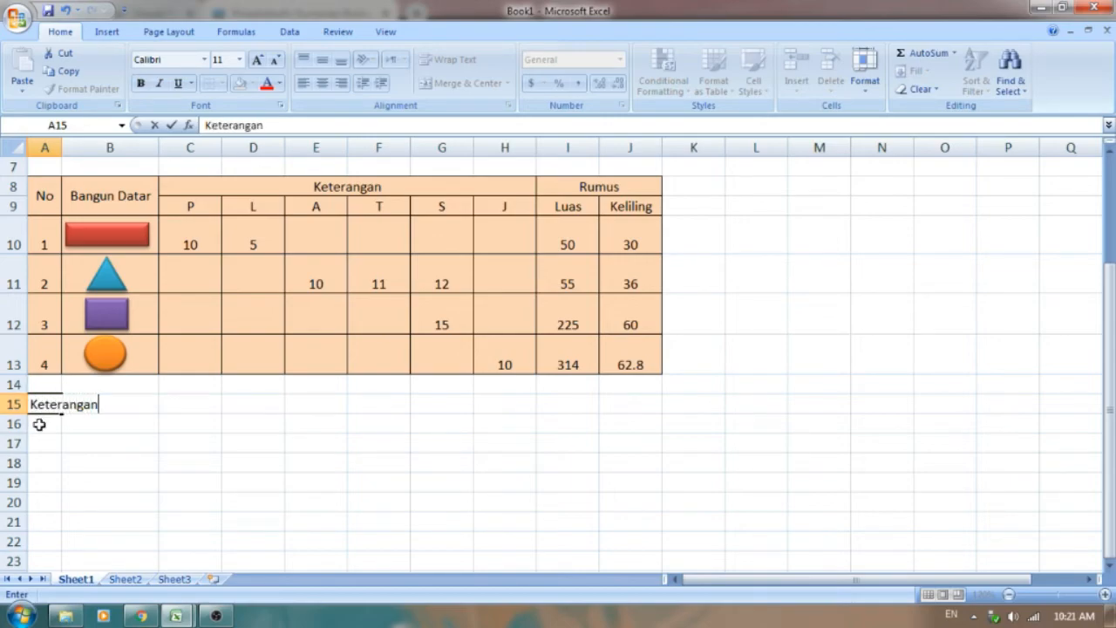
Step: List the abbreviations P, L, A, T, S and J down cells A16 to A21 under the Keterangan heading
click(37, 424)
text(P)
key(Return)
text(L)
key(Return)
text(A)
key(Return)
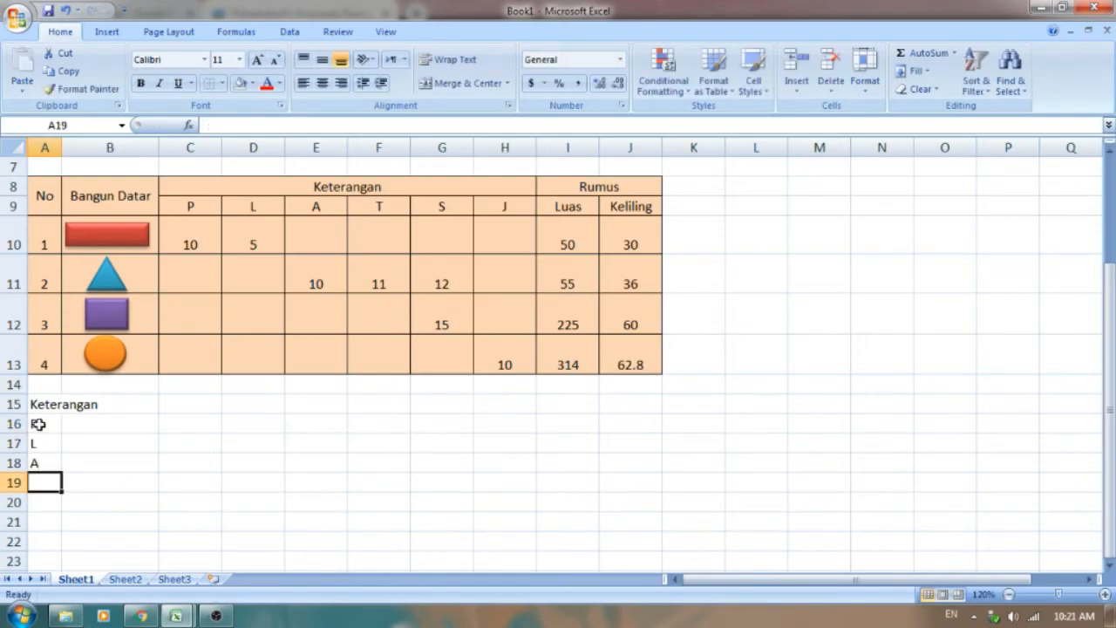
text(T)
key(Return)
text(S)
key(Return)
text(J)
Step: Enter the meaning Panjang beside P in cell B16 of the legend
click(99, 423)
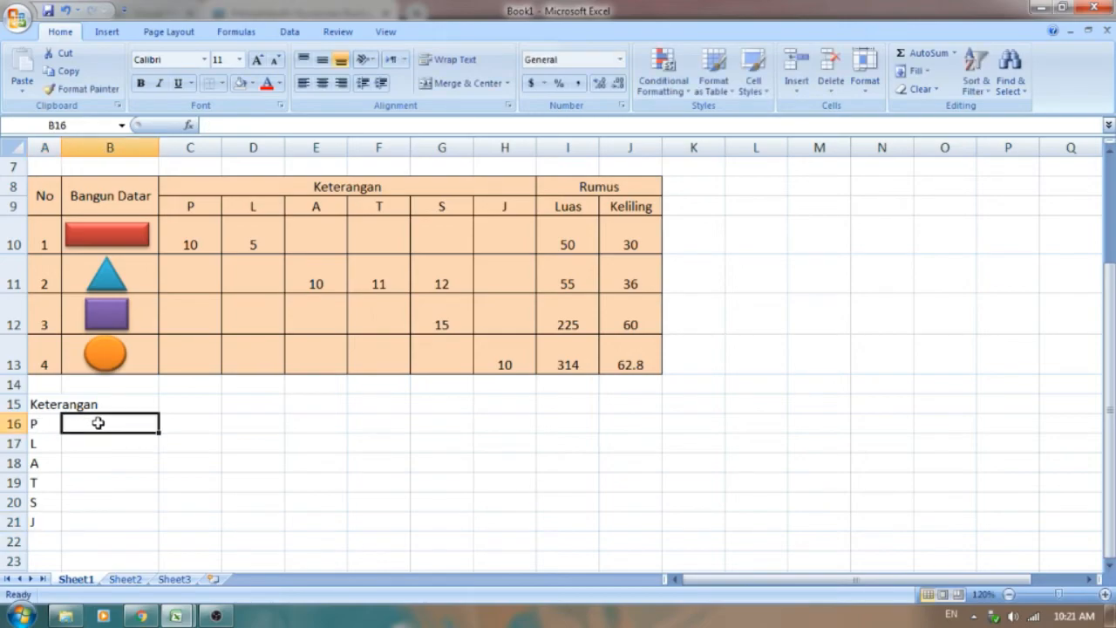
text(pANJ)
key(BackSpace)
key(BackSpace)
key(BackSpace)
key(BackSpace)
text(Panjang)
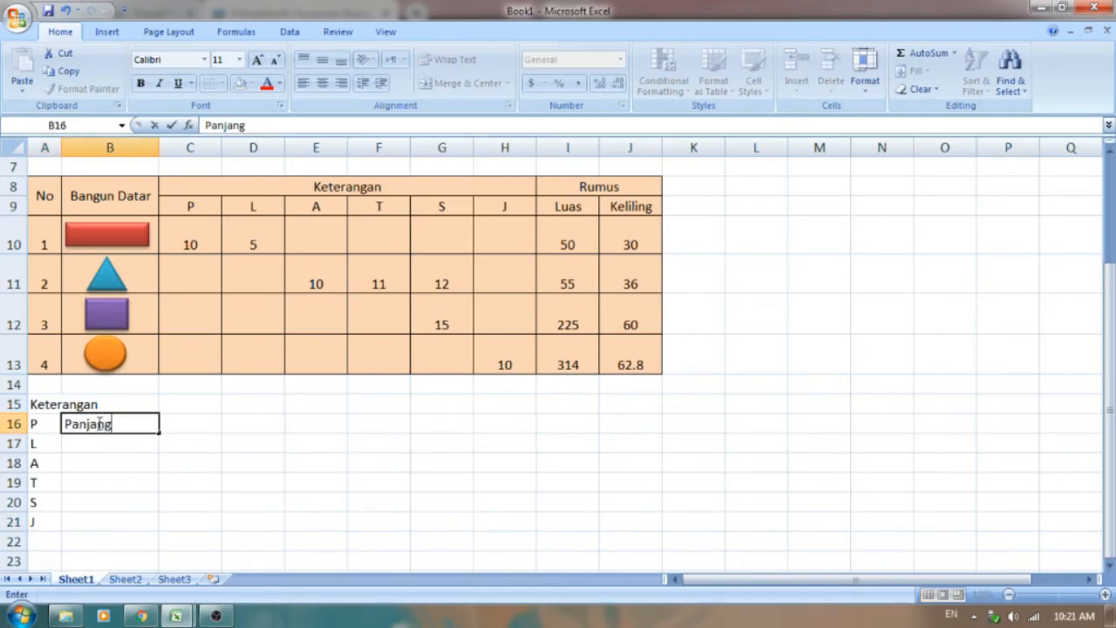
key(Return)
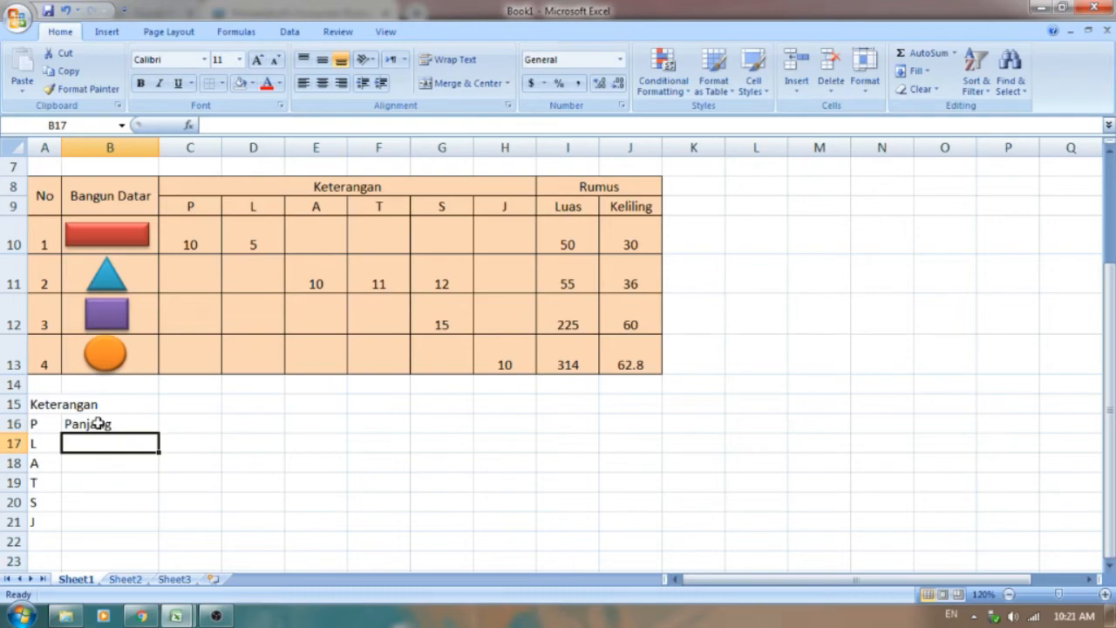
Step: Enter Lebar beside L in cell B17 and Alas beside A in cell B18 of the legend
text(Lebar)
key(Left)
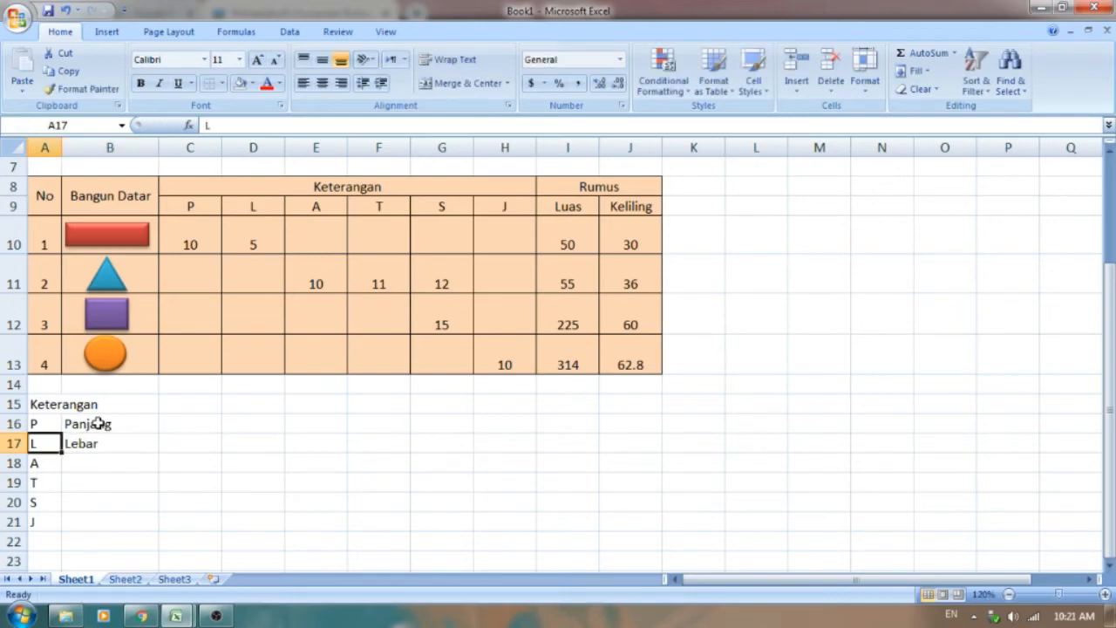
key(Down)
key(Right)
text(A)
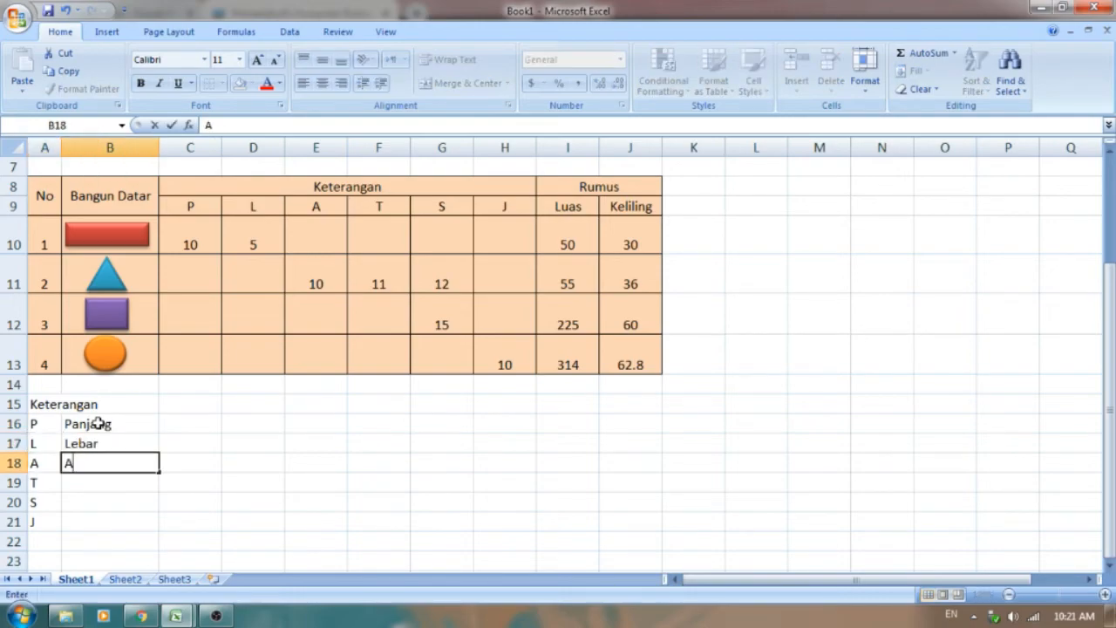
text(las)
key(Return)
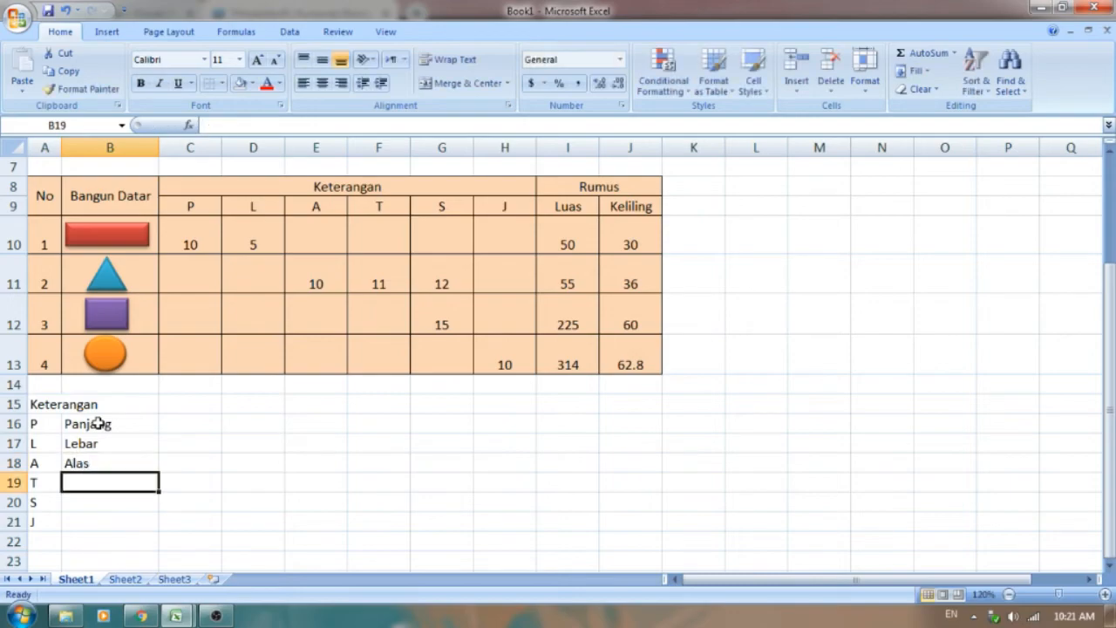
Step: Enter the meanings Tinggi, Sisi and Jari-Jari beside T, S and J in cells B19 to B21 of the legend
text(Tinggi)
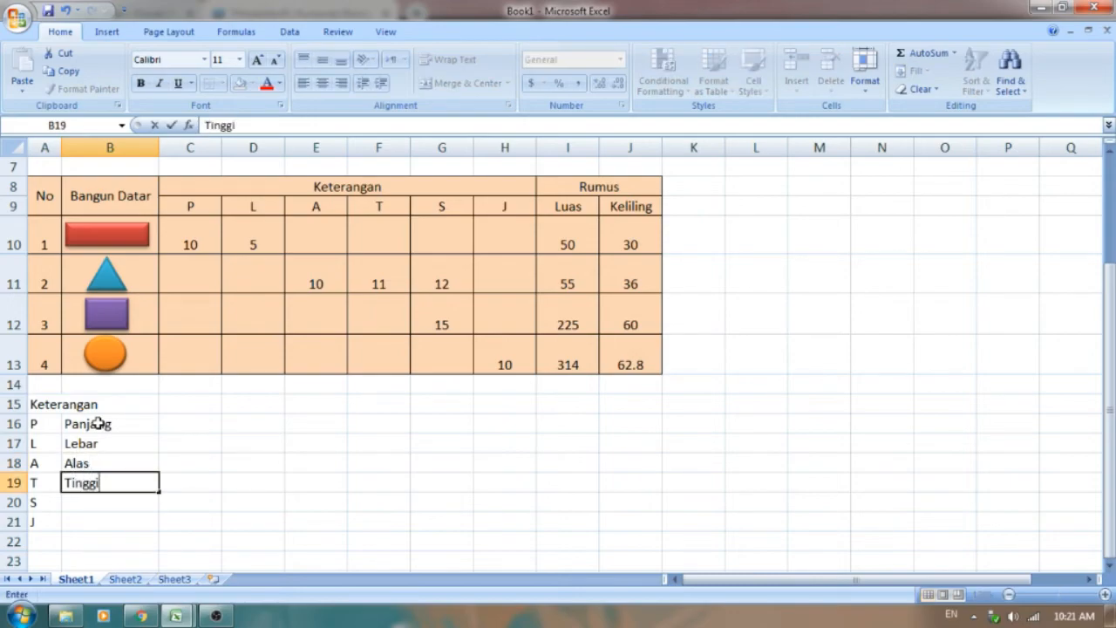
key(Return)
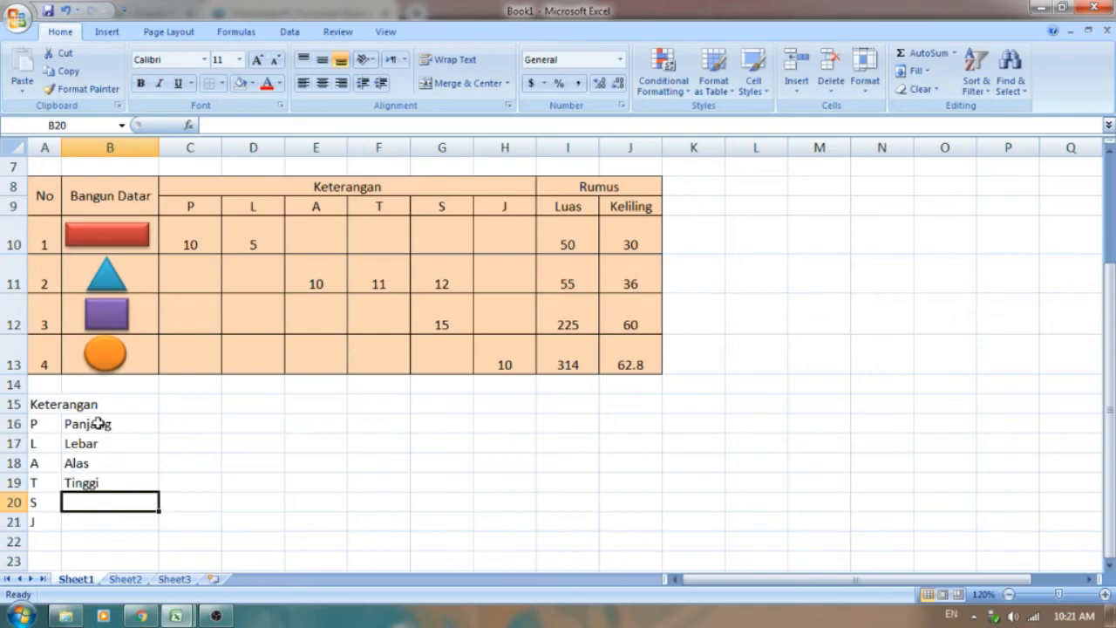
text(Sisi)
key(Return)
text(Jari)
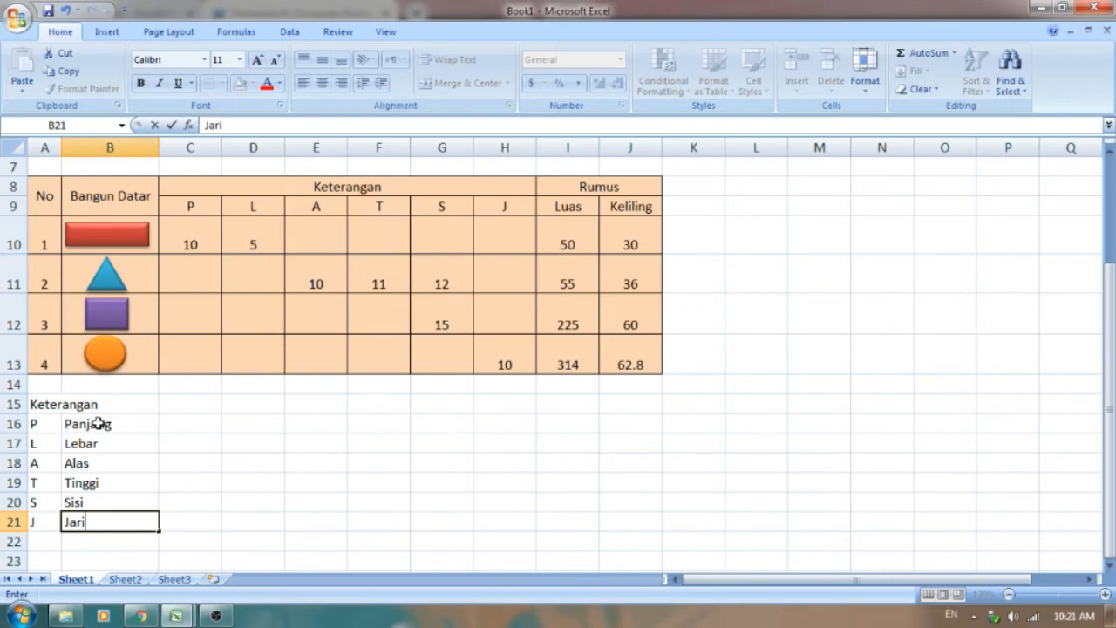
text(-Jari)
Step: Apply all borders and a light red fill to the legend cells A16:B21
drag(52, 425, 94, 522)
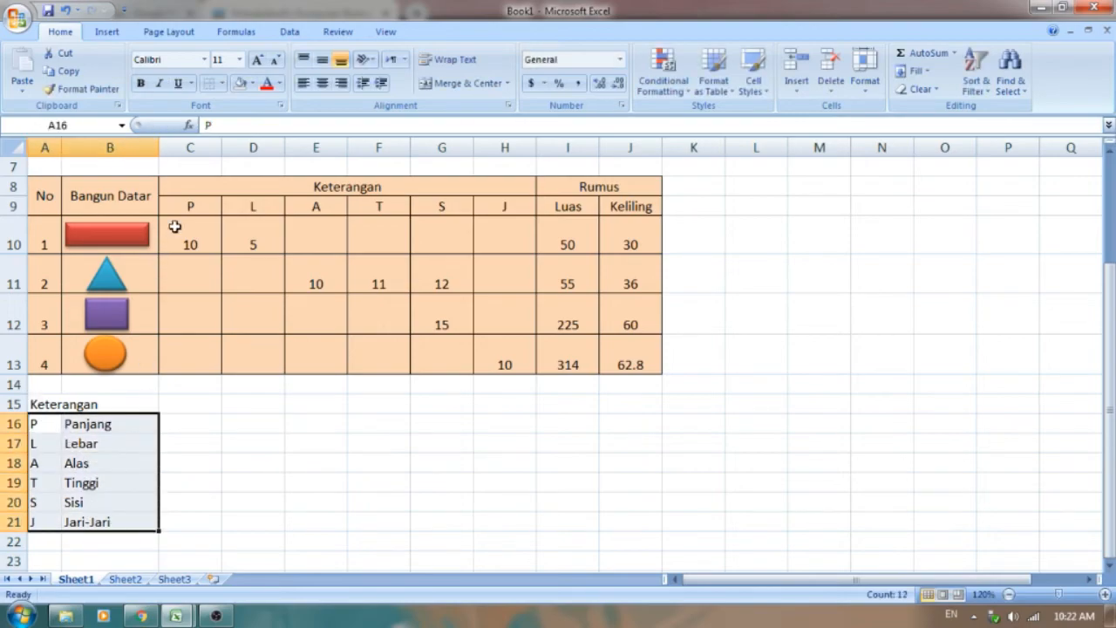
click(225, 85)
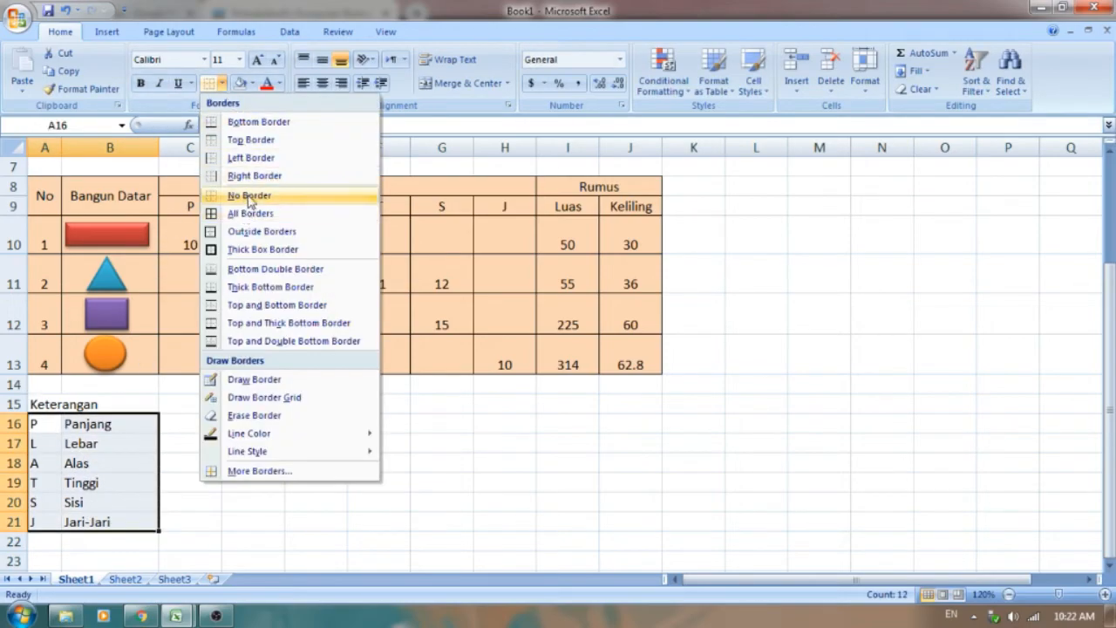
click(251, 213)
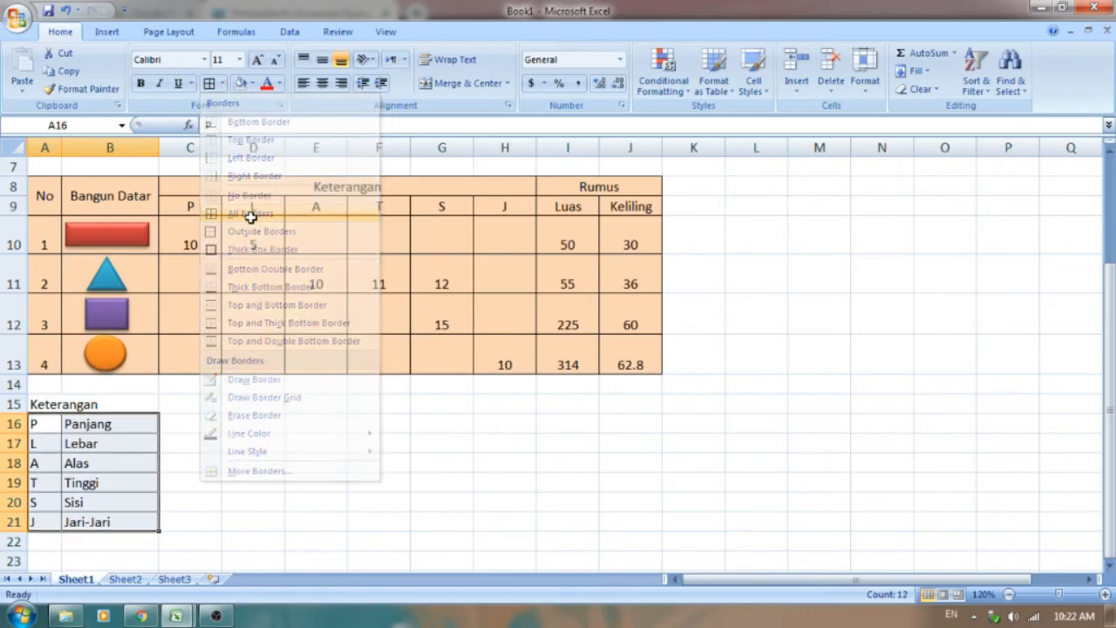
click(252, 83)
click(306, 146)
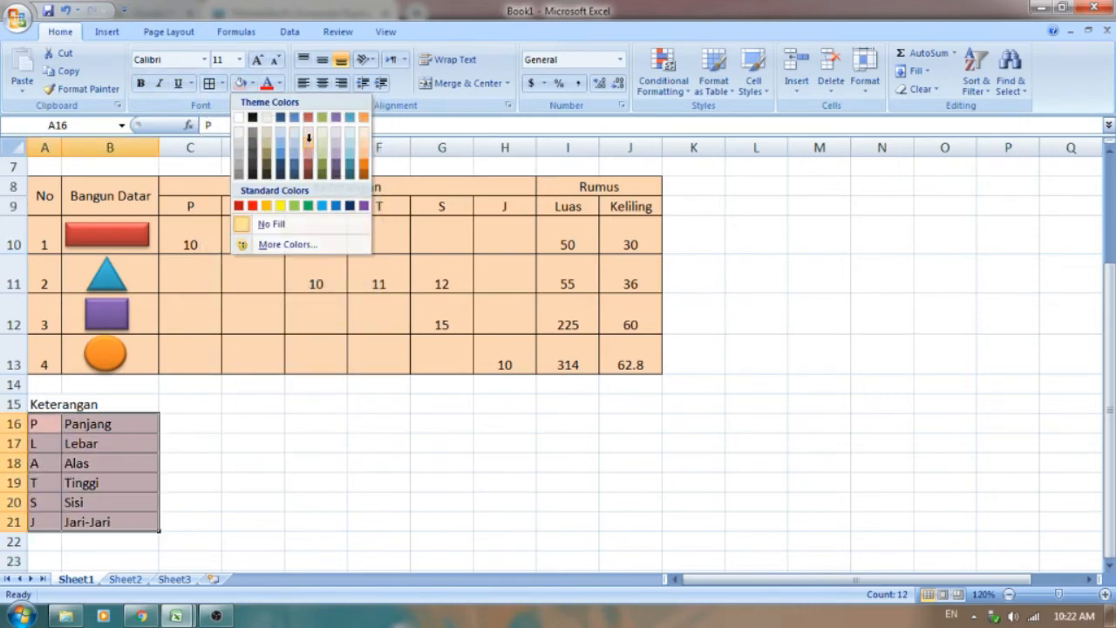
click(220, 424)
scroll(225, 423, up, 2)
scroll(82, 279, down, 2)
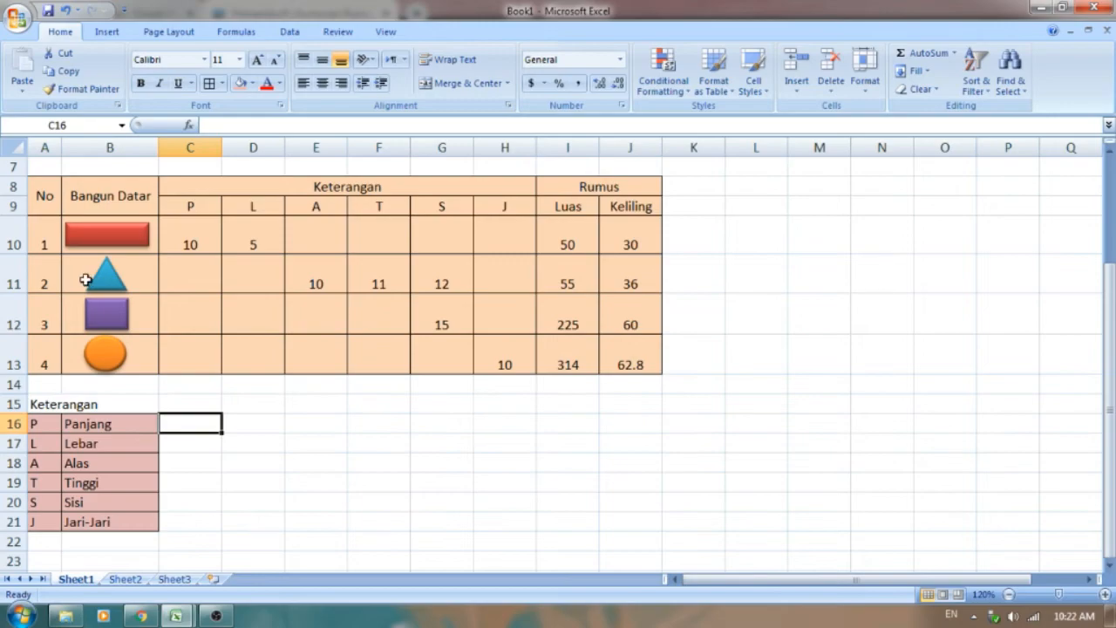
Step: Change the font of the table and legend, cells A8 to J21, to Arial Rounded MT Bold
drag(44, 194, 654, 523)
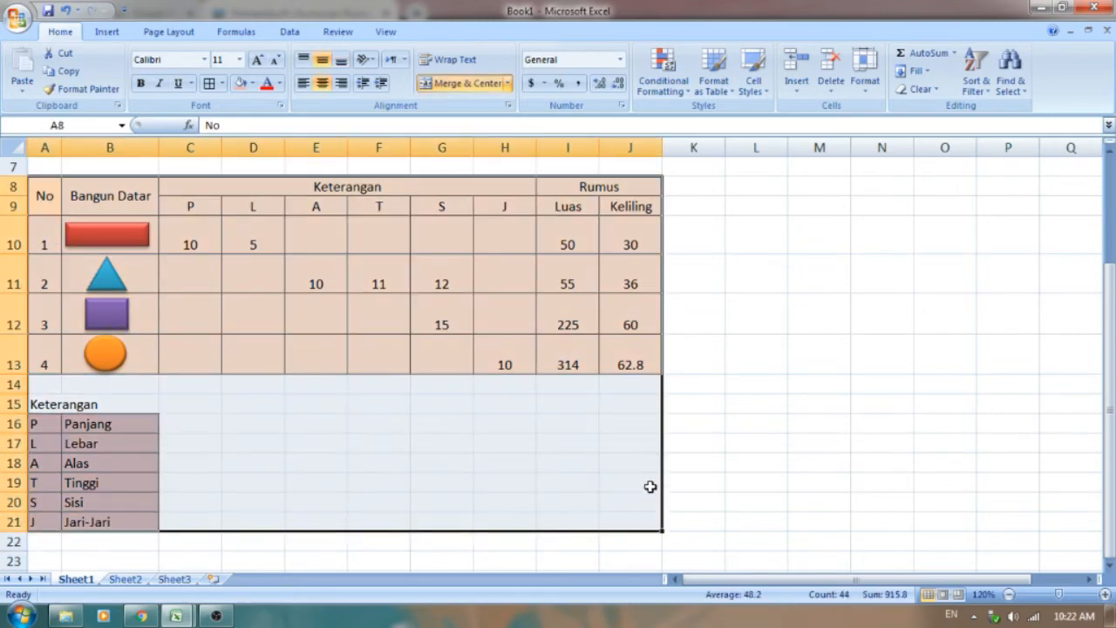
click(205, 59)
click(205, 59)
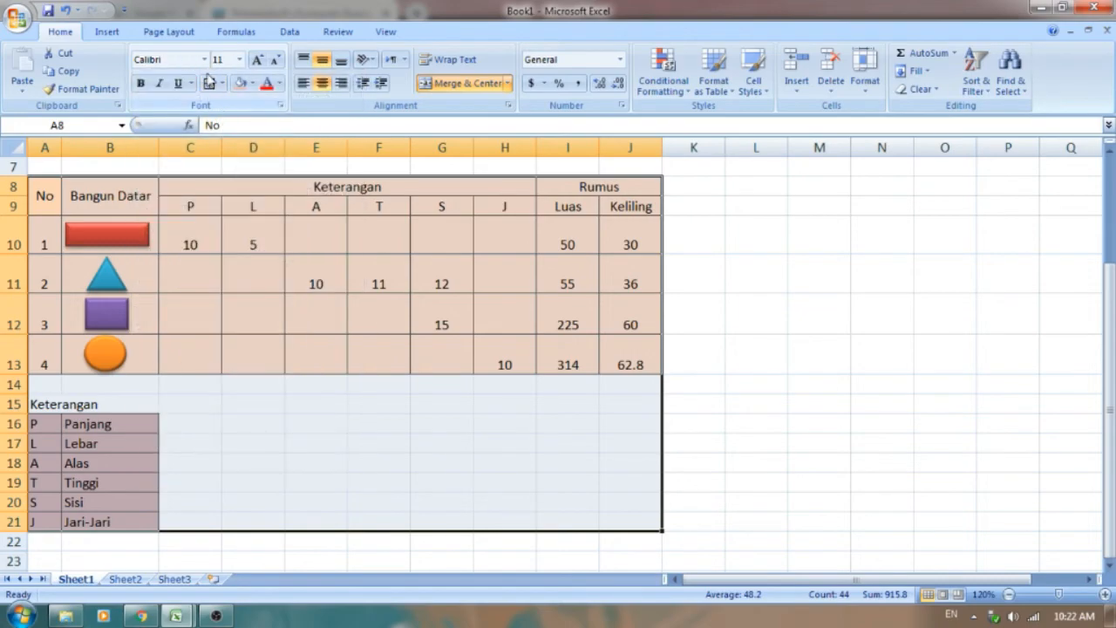
click(206, 60)
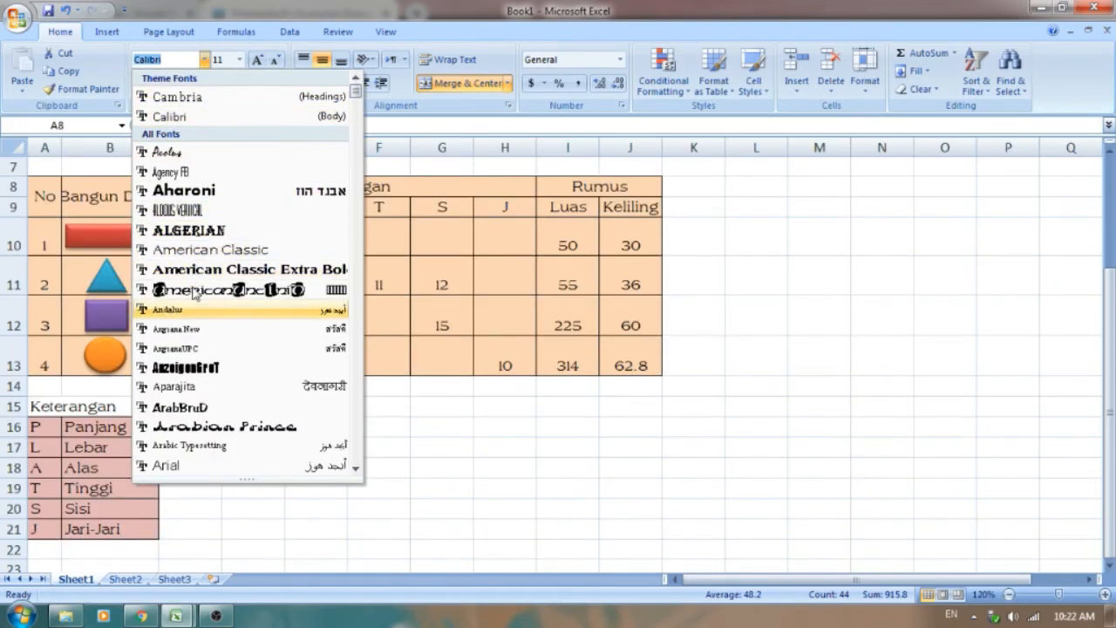
scroll(191, 369, down, 3)
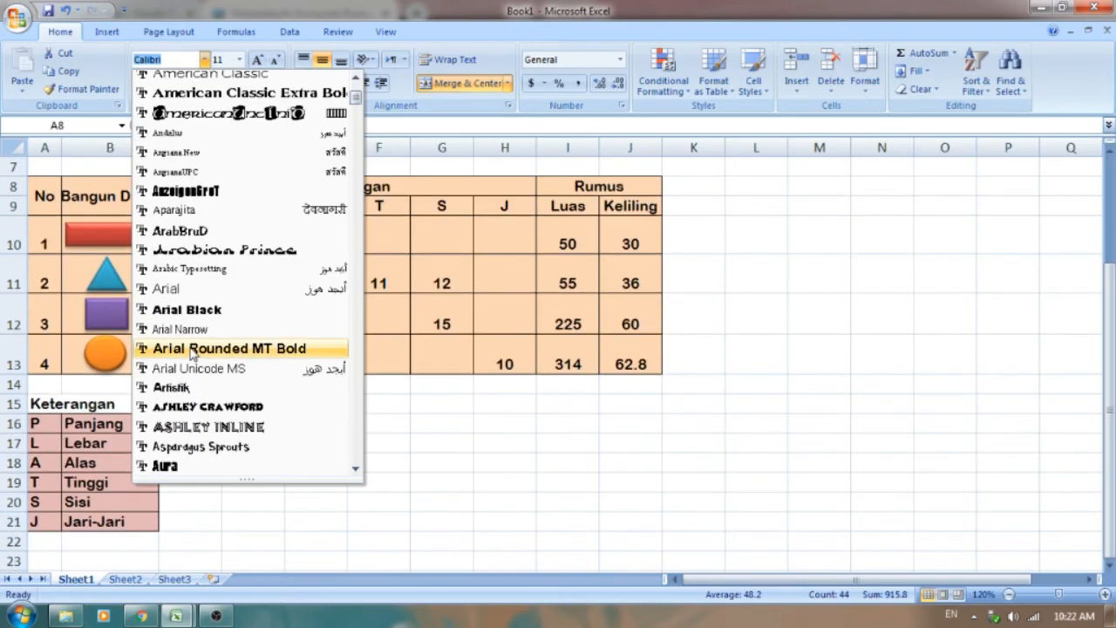
click(193, 349)
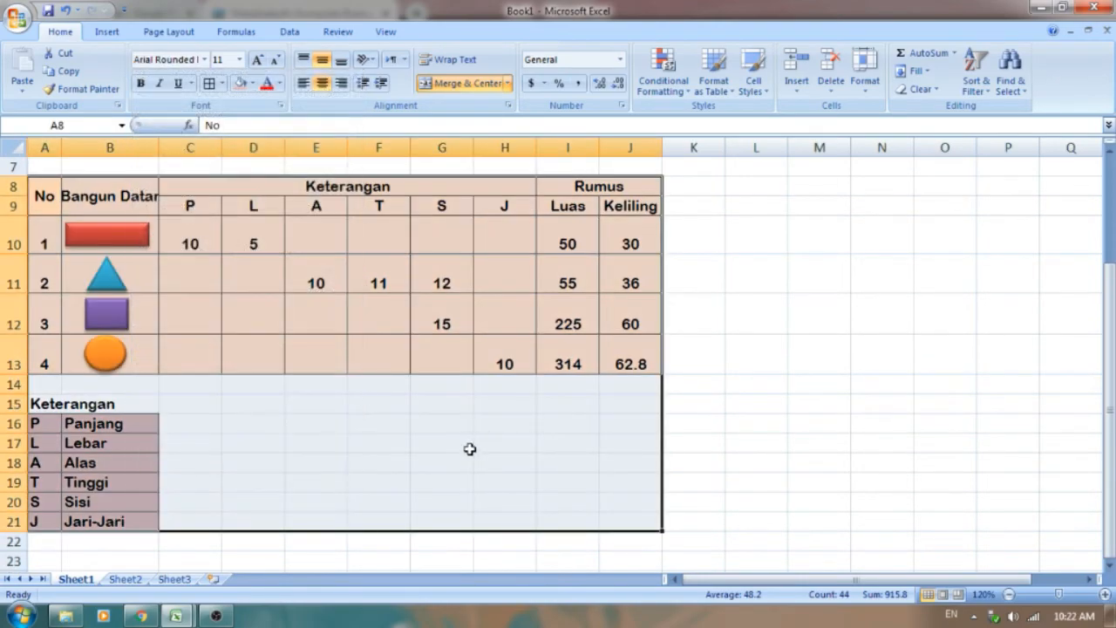
click(386, 460)
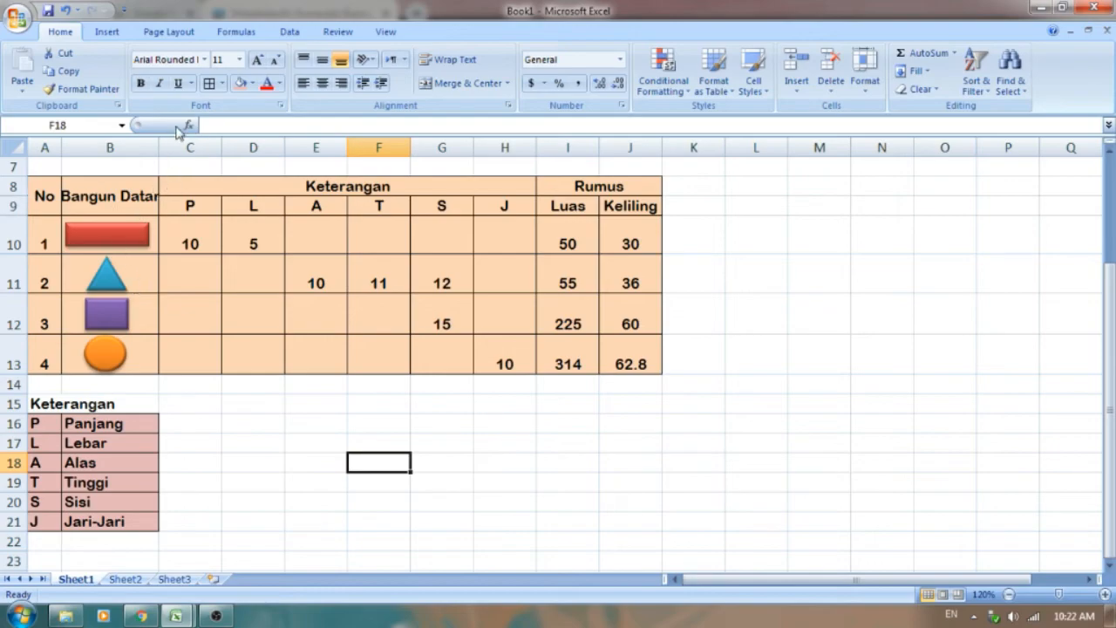
Step: Widen column B slightly to fit the Bangun Datar heading and re-centre the red rectangle in its cell
drag(158, 144, 168, 148)
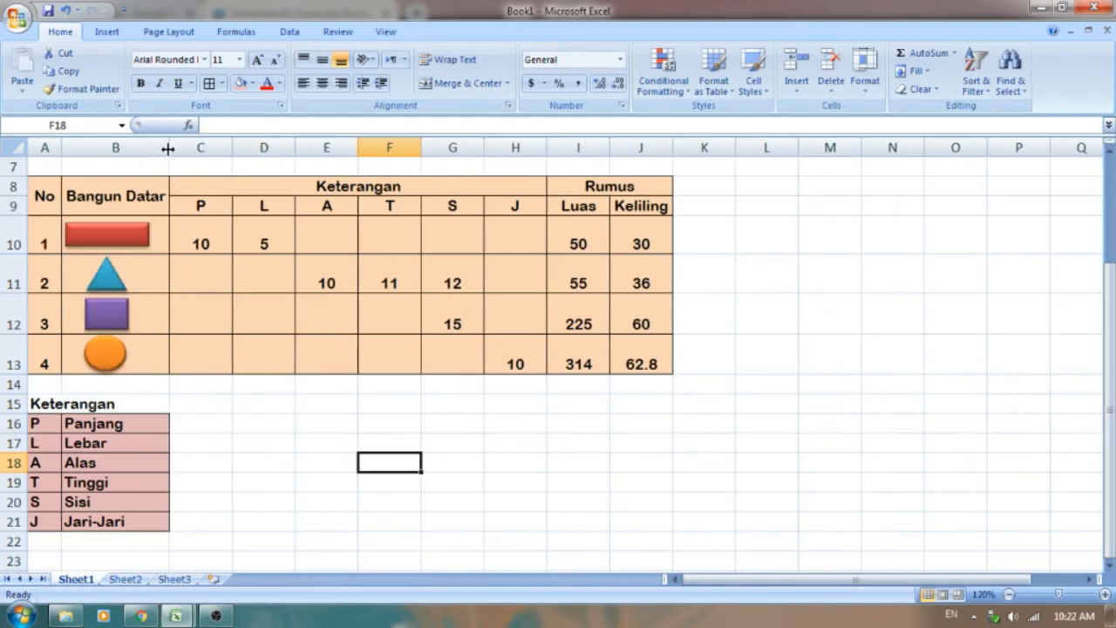
click(259, 486)
click(128, 238)
drag(128, 238, 137, 238)
key(Left)
key(Left)
key(Left)
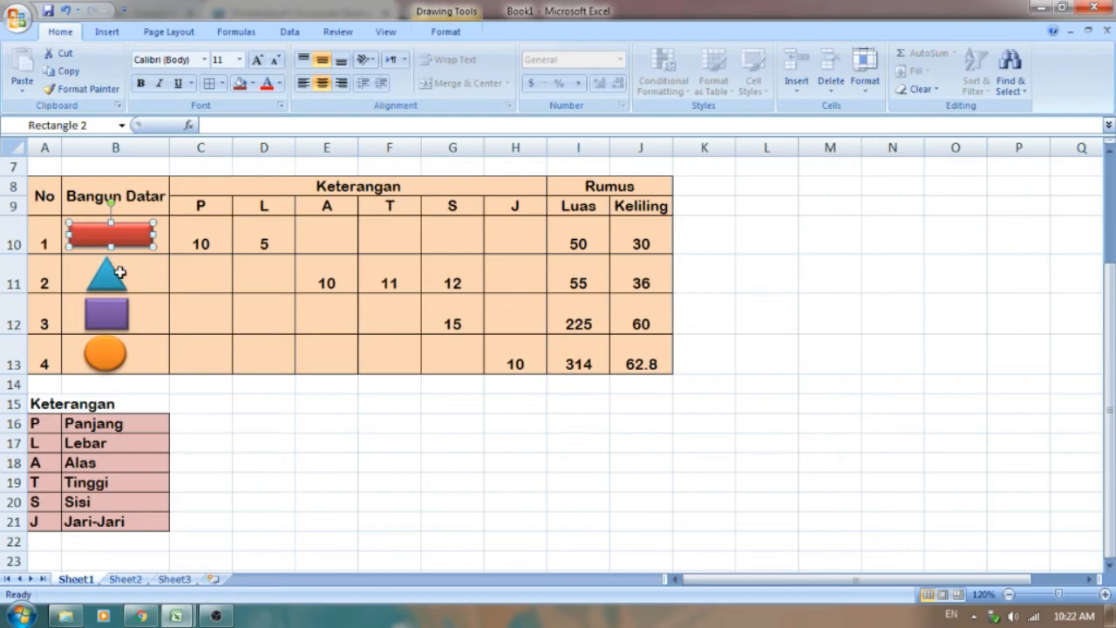
Step: Nudge the triangle, purple square and orange circle slightly right to centre them in the widened Bangun Datar column
click(111, 281)
key(Right)
key(Right)
key(Right)
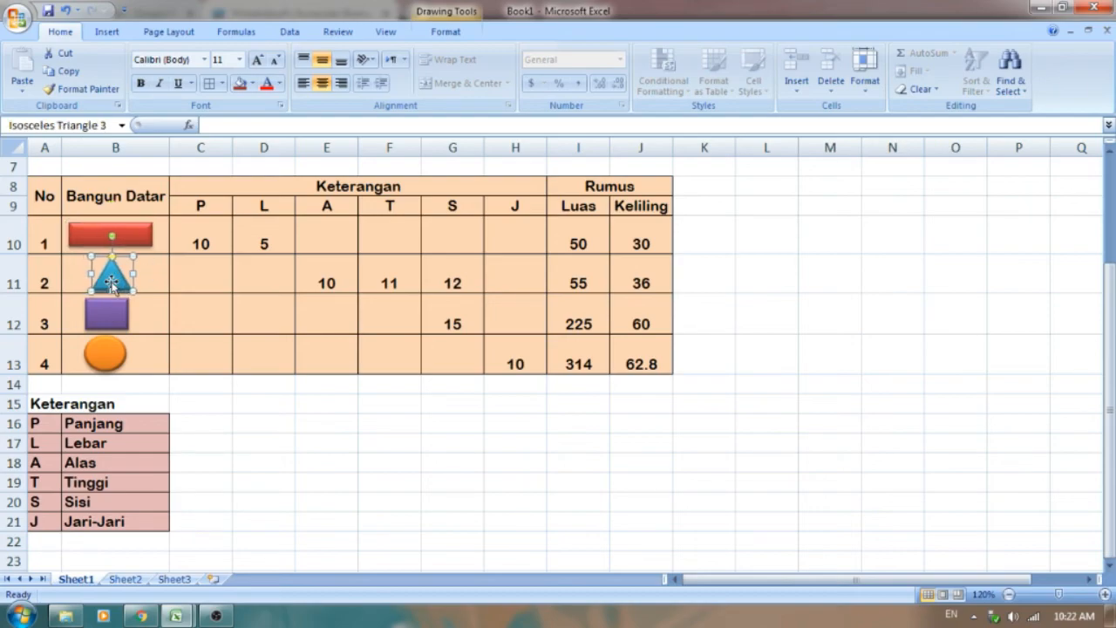
click(94, 316)
key(Right)
key(Right)
key(Right)
key(Right)
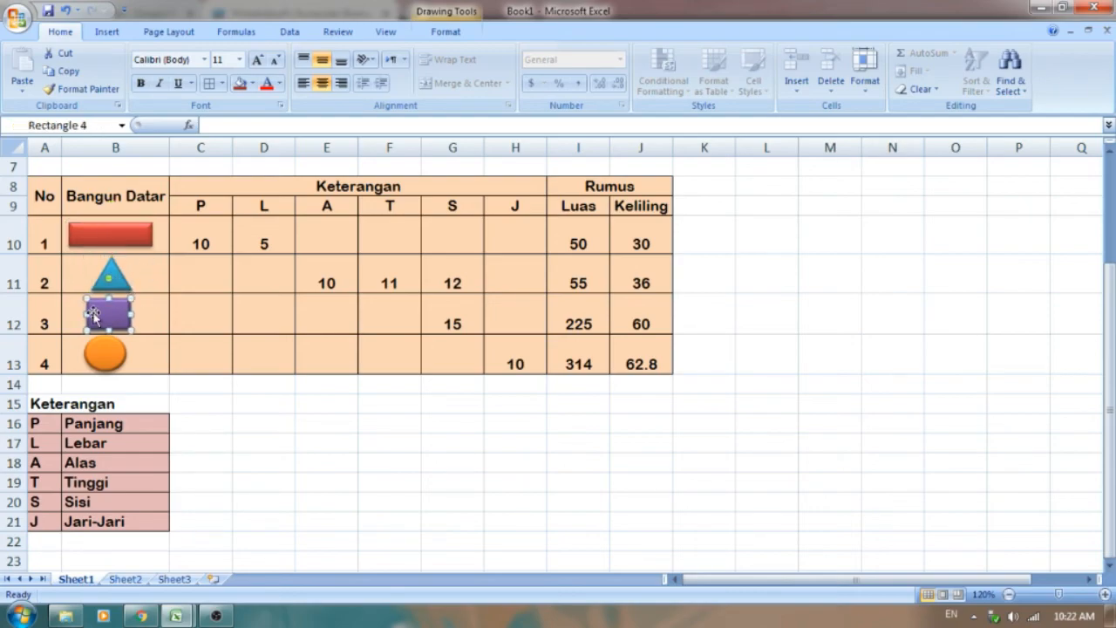
click(84, 350)
key(Right)
key(Right)
key(Right)
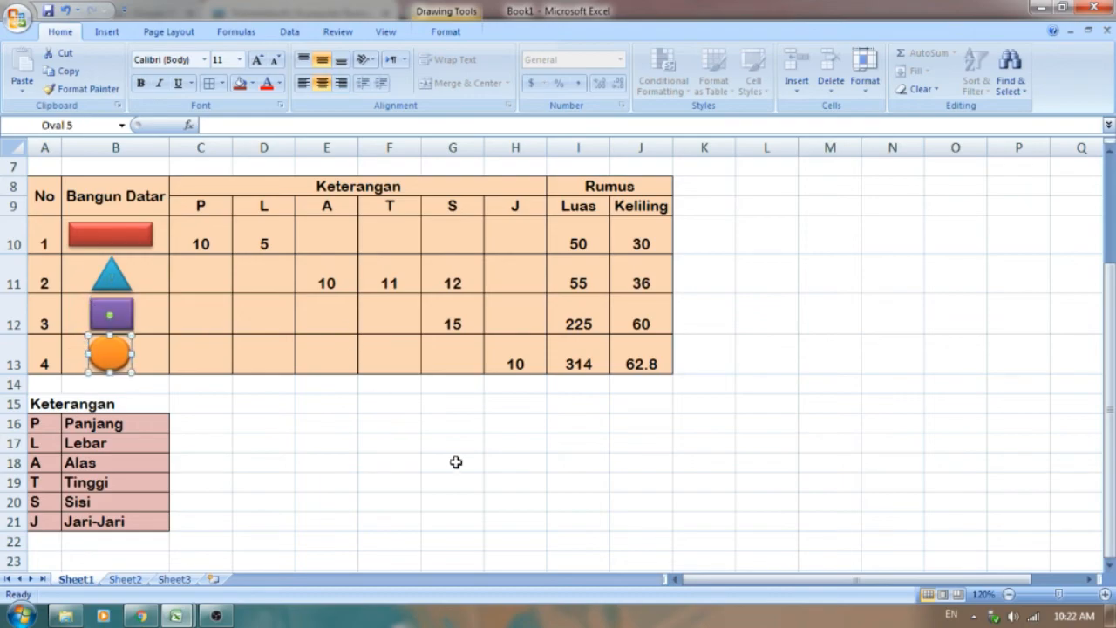
click(360, 518)
Step: Centre the text of the legend cells A16:B21 horizontally
scroll(285, 451, up, 2)
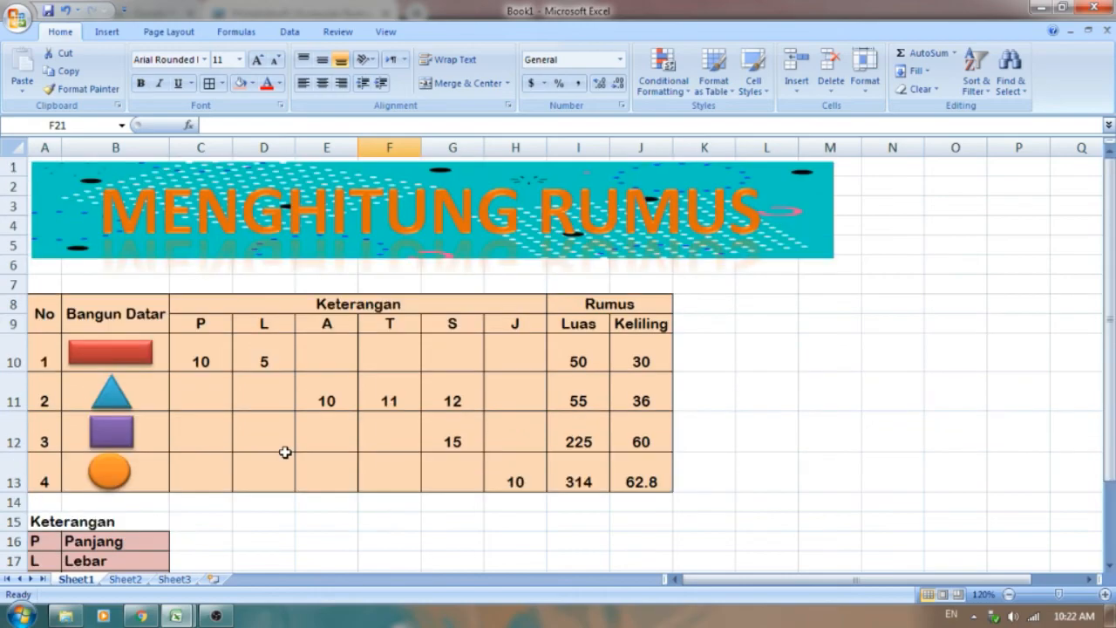
scroll(285, 452, down, 1)
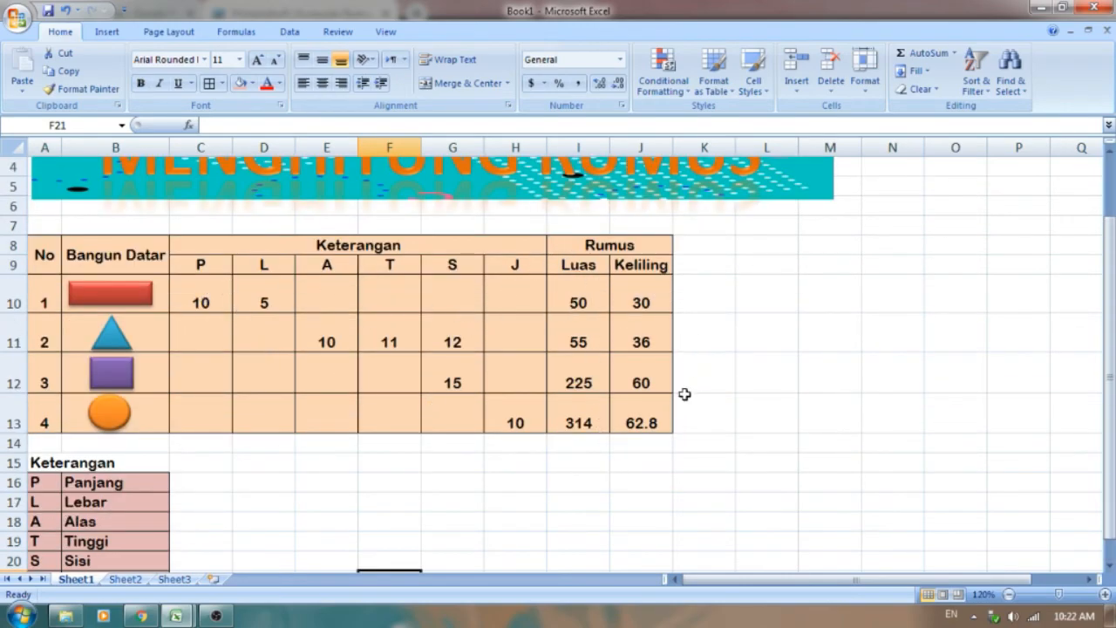
scroll(111, 463, down, 1)
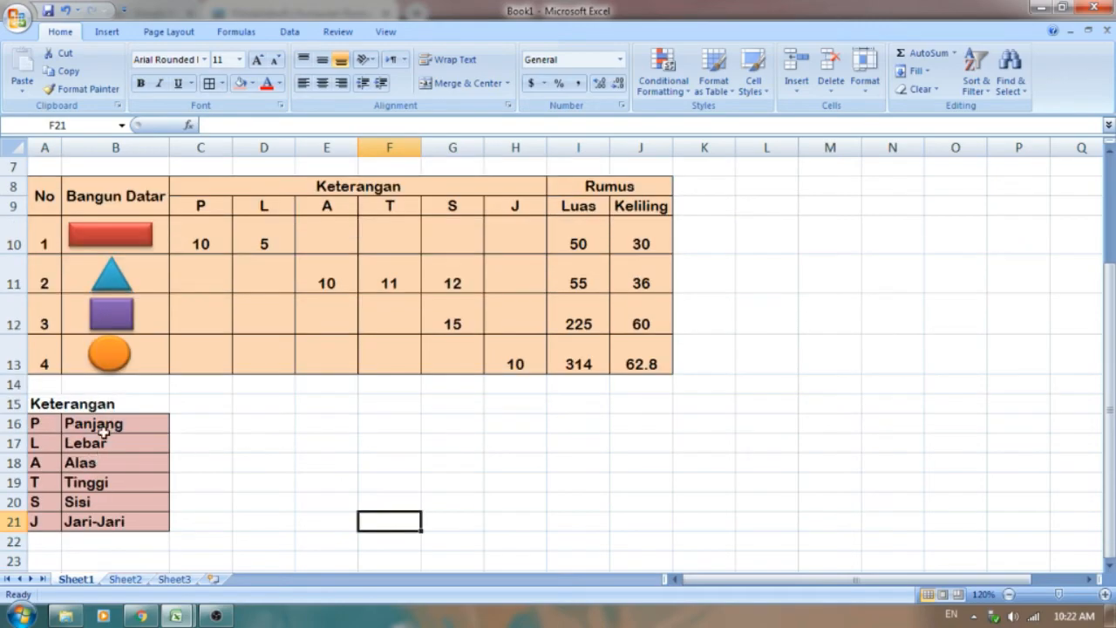
drag(35, 424, 106, 523)
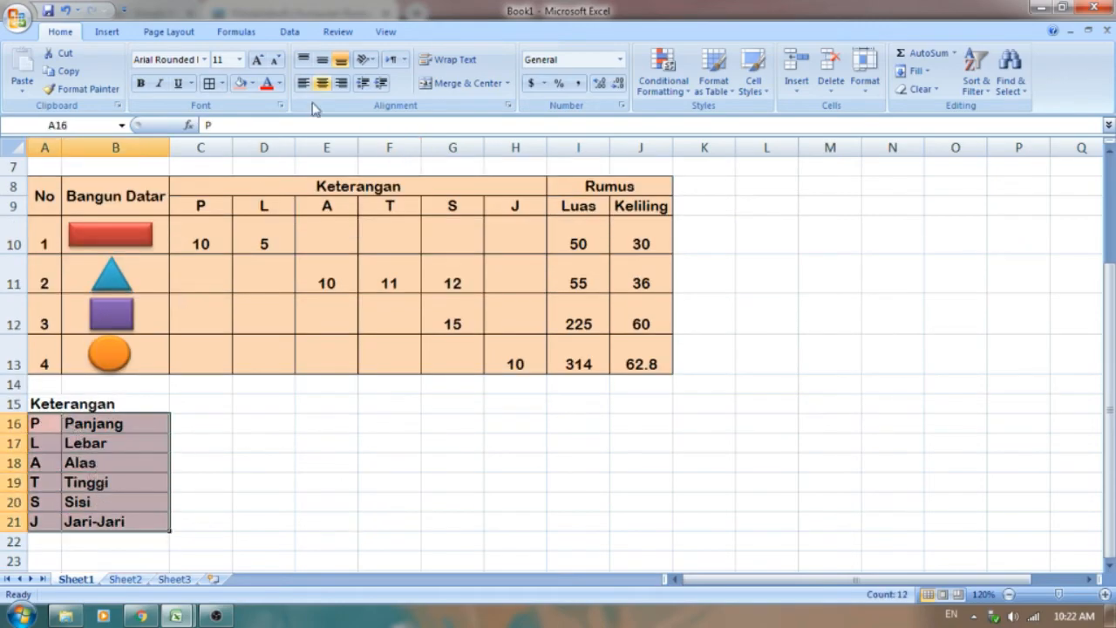
click(322, 83)
click(257, 459)
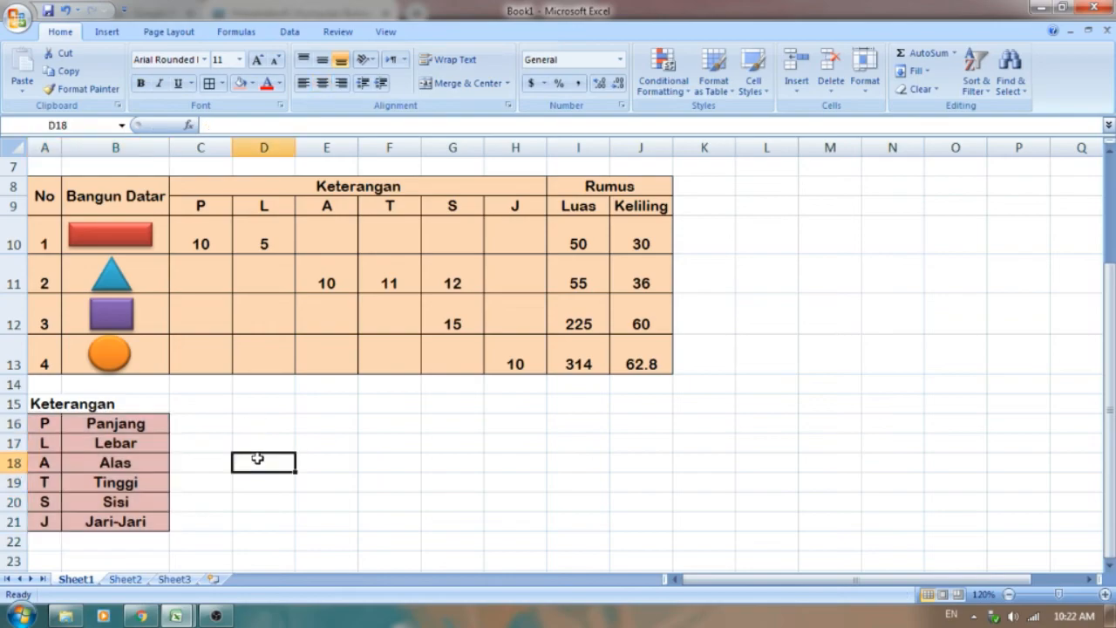
Step: Start saving the file under a new name as an Excel Workbook and go to Local Disk (D:)
scroll(528, 421, up, 2)
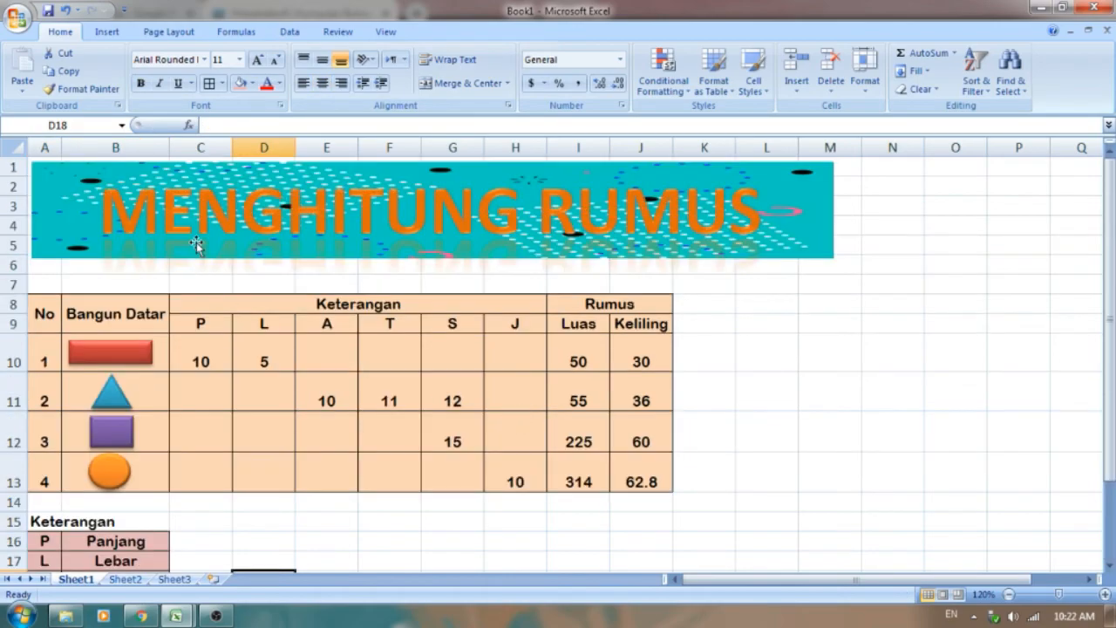
click(9, 23)
mouse_move(31, 164)
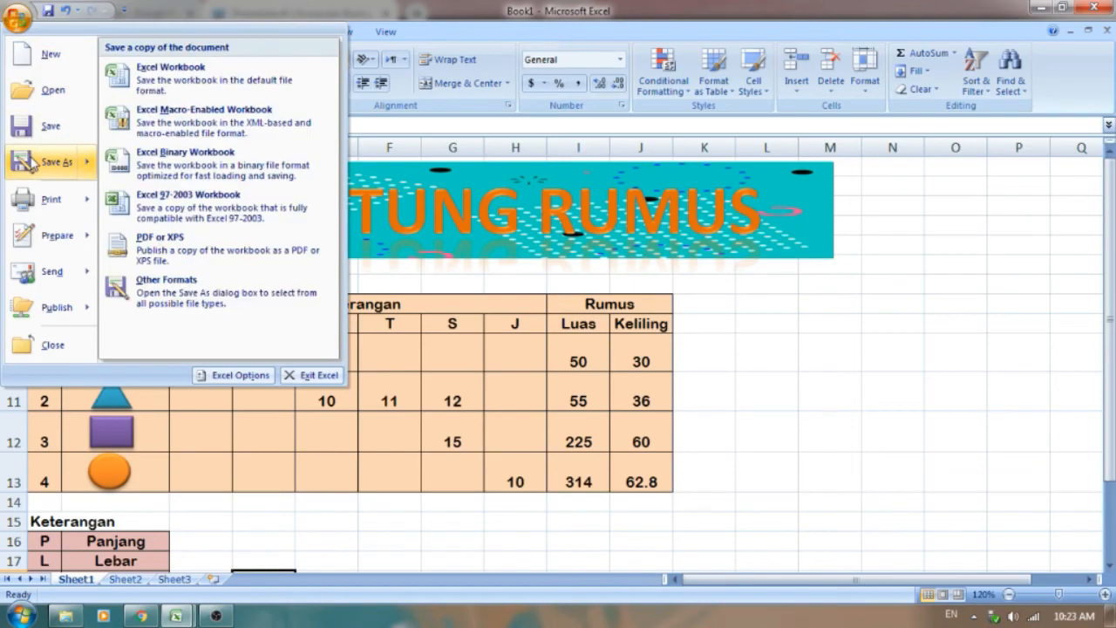
click(222, 85)
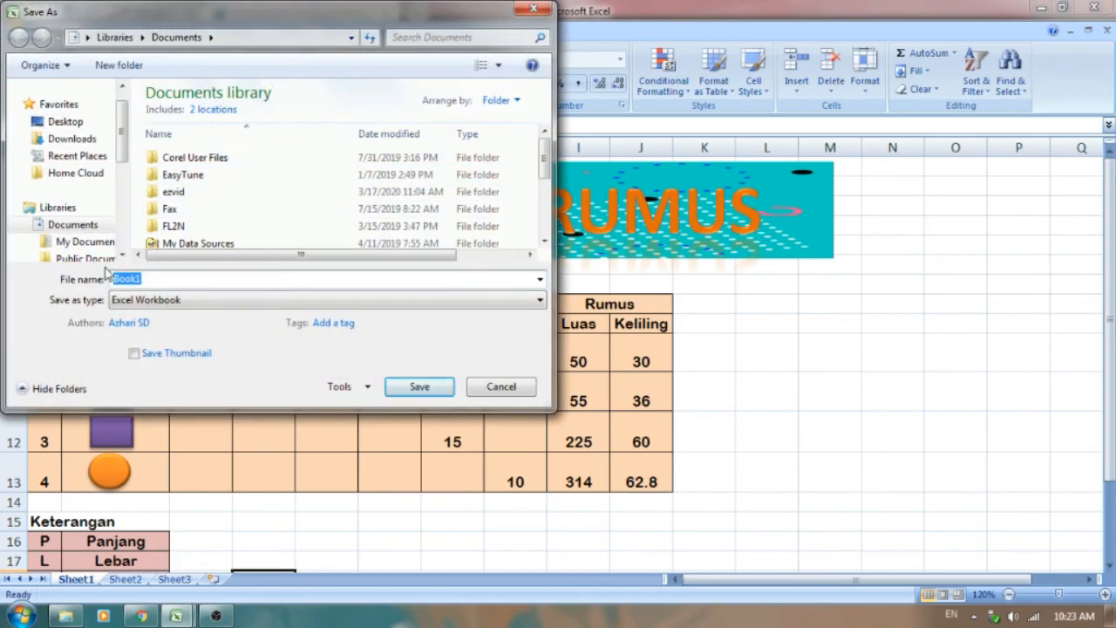
scroll(88, 184, down, 4)
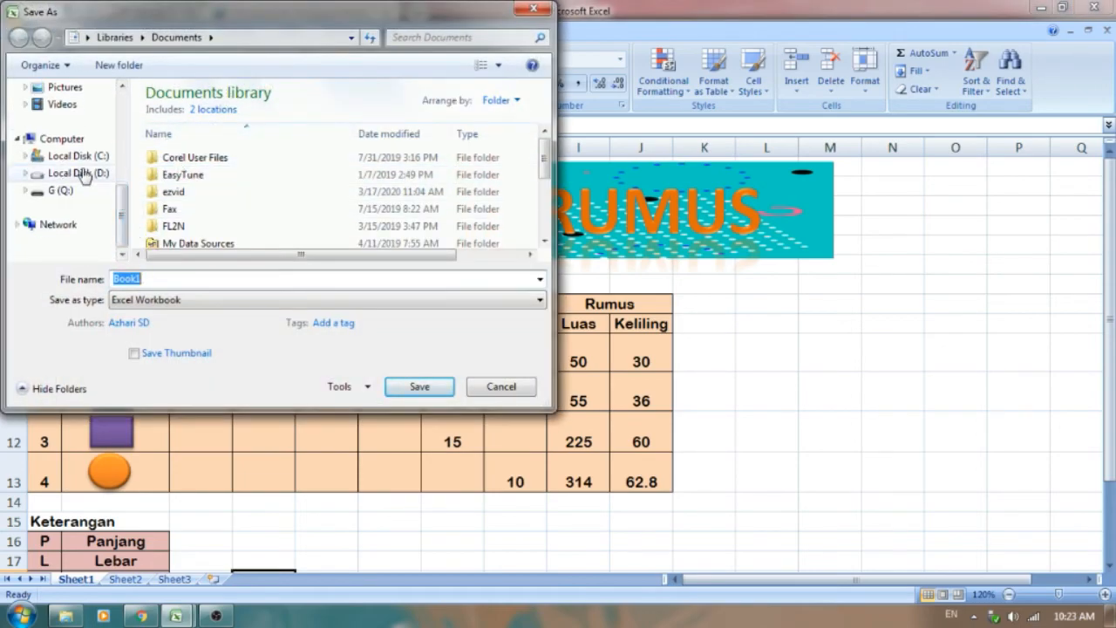
click(78, 173)
Step: Choose the folder 4a-4b-4c inside Materi E-Learning as the save location
scroll(274, 212, down, 3)
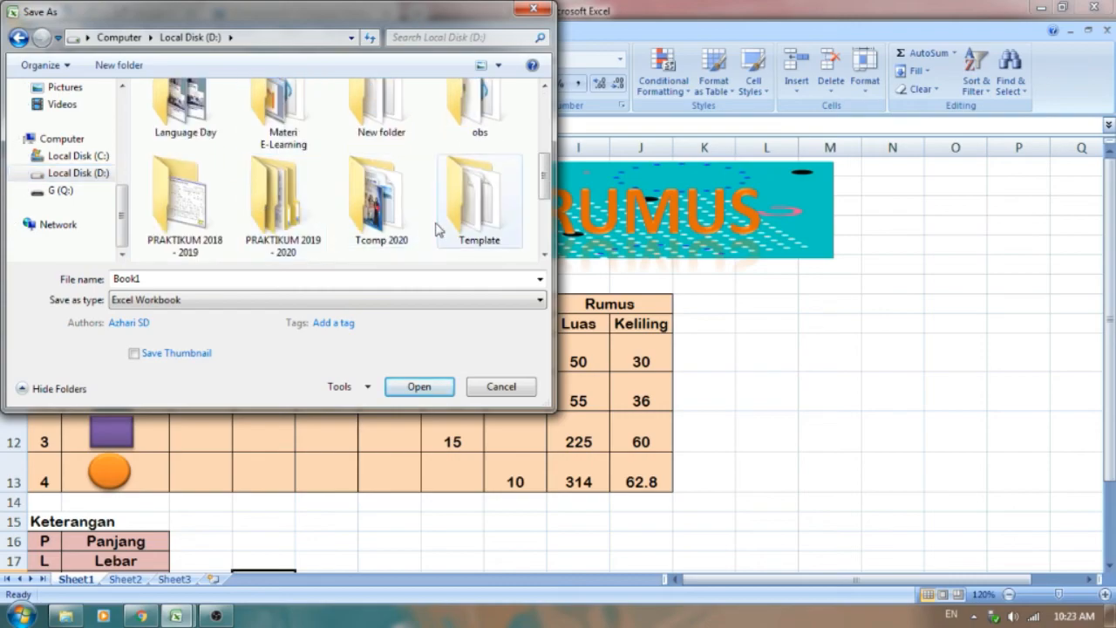
scroll(419, 218, down, 5)
scroll(332, 205, up, 3)
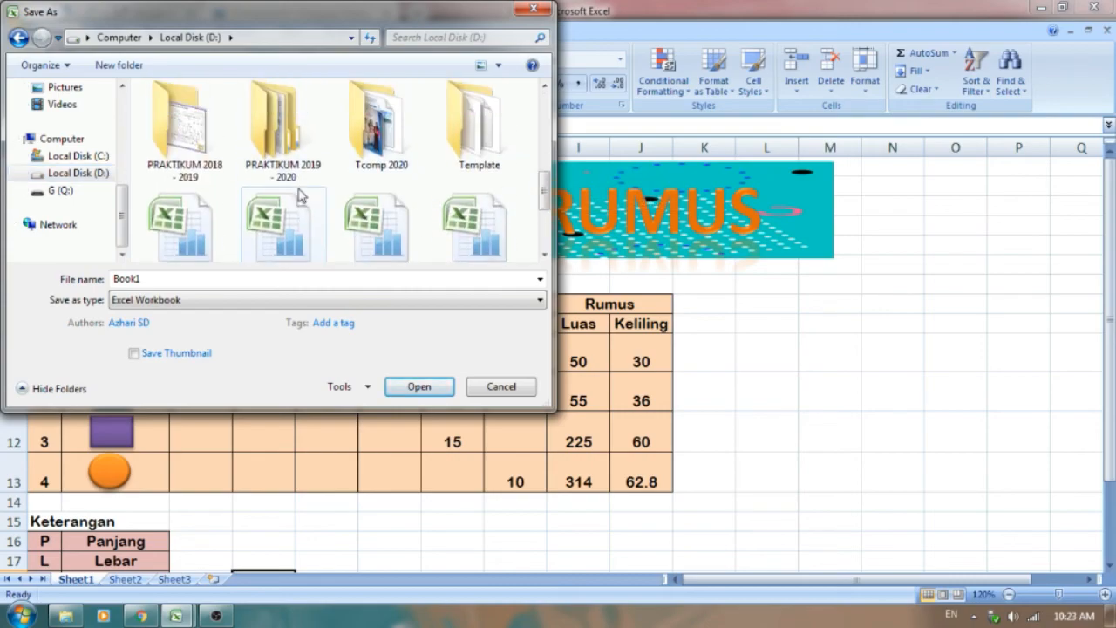
scroll(294, 175, down, 3)
scroll(294, 200, up, 5)
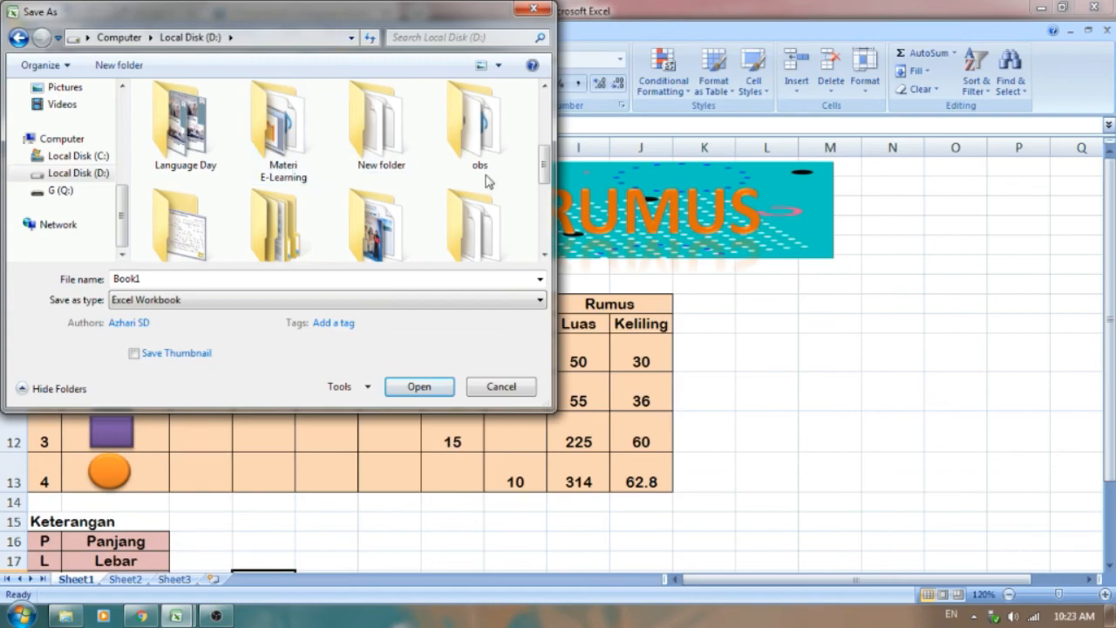
drag(547, 177, 549, 192)
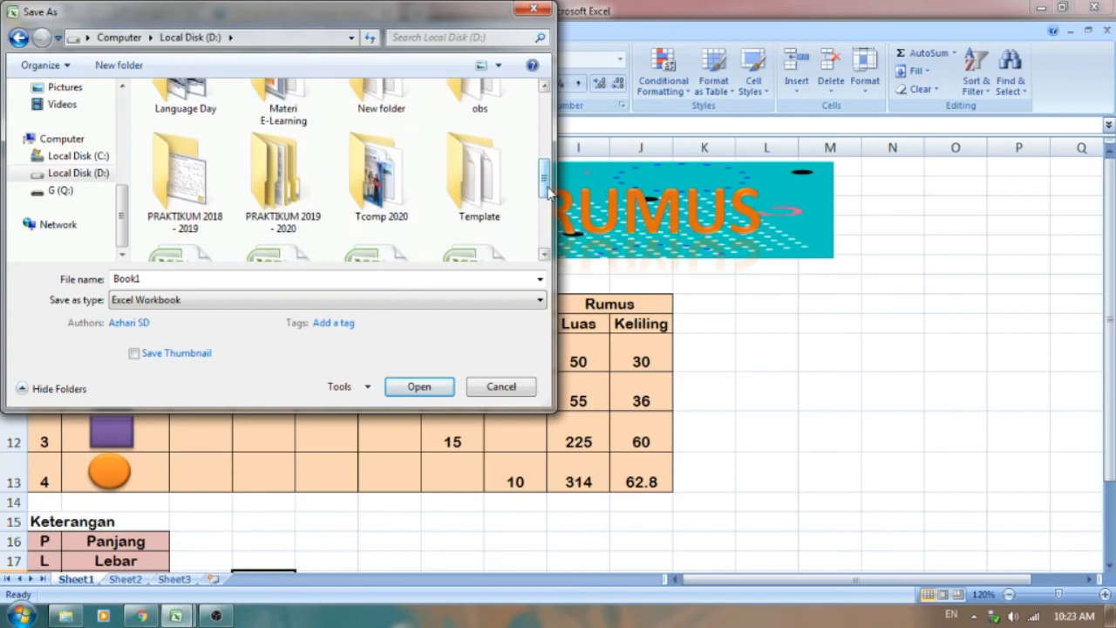
double_click(281, 111)
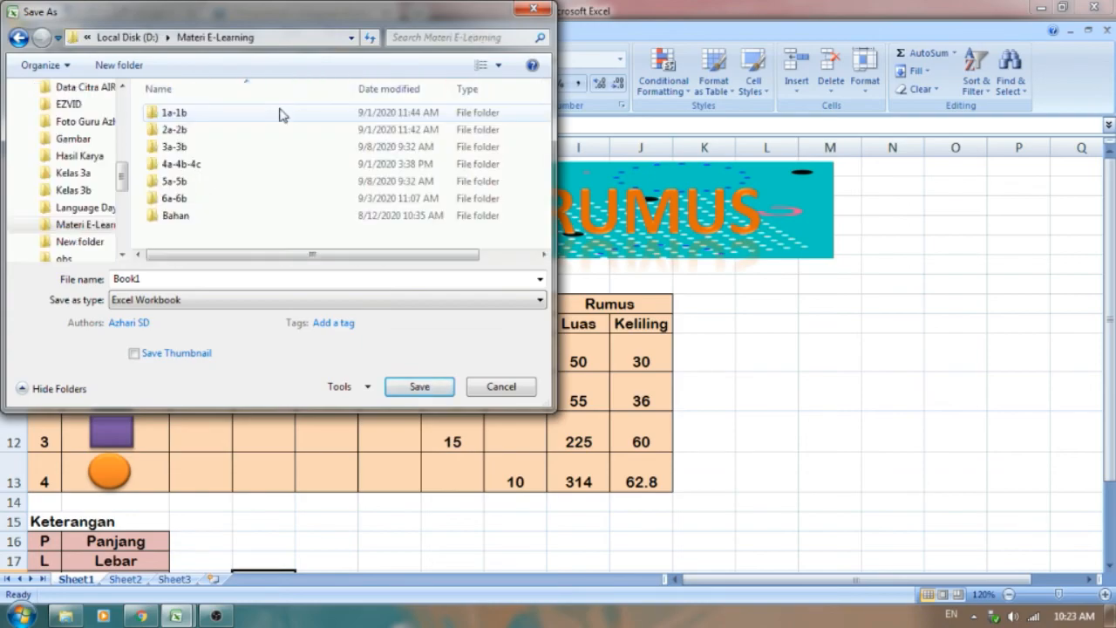
click(185, 168)
double_click(185, 168)
Step: Name the workbook P4 Citra 4ABC and save it
double_click(155, 281)
text(p4)
key(BackSpace)
key(BackSpace)
text(P4)
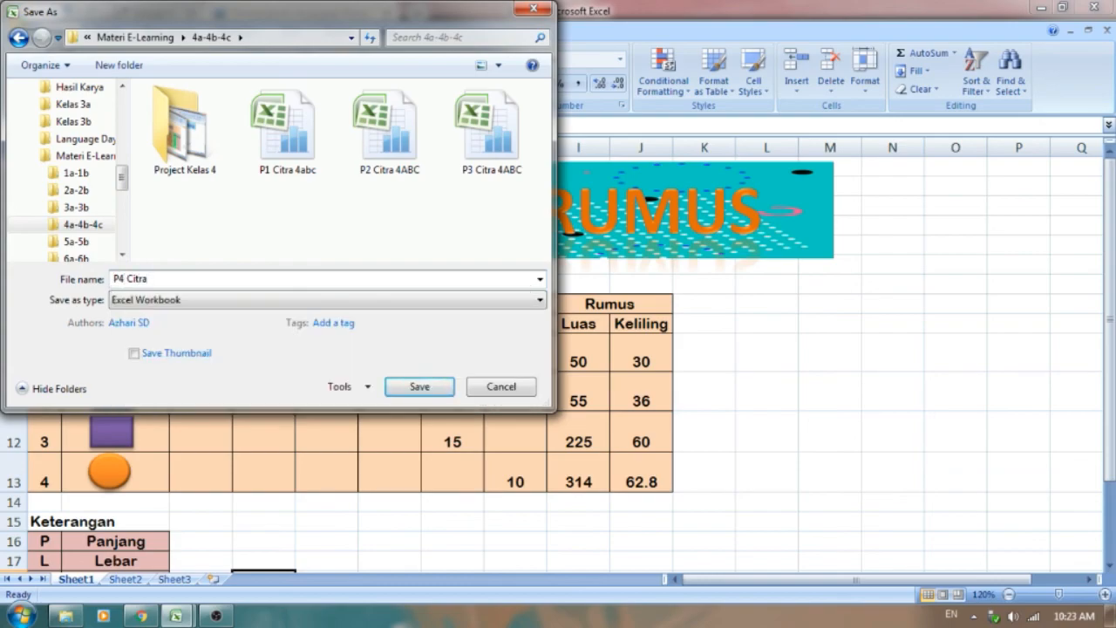
text(Citra 4ABC)
click(419, 386)
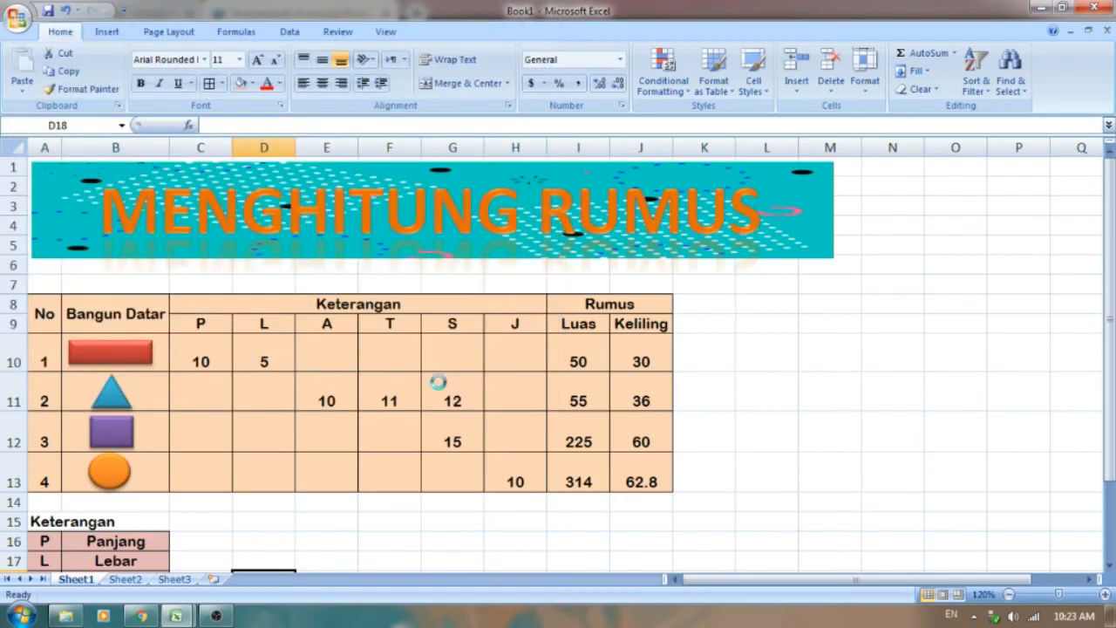